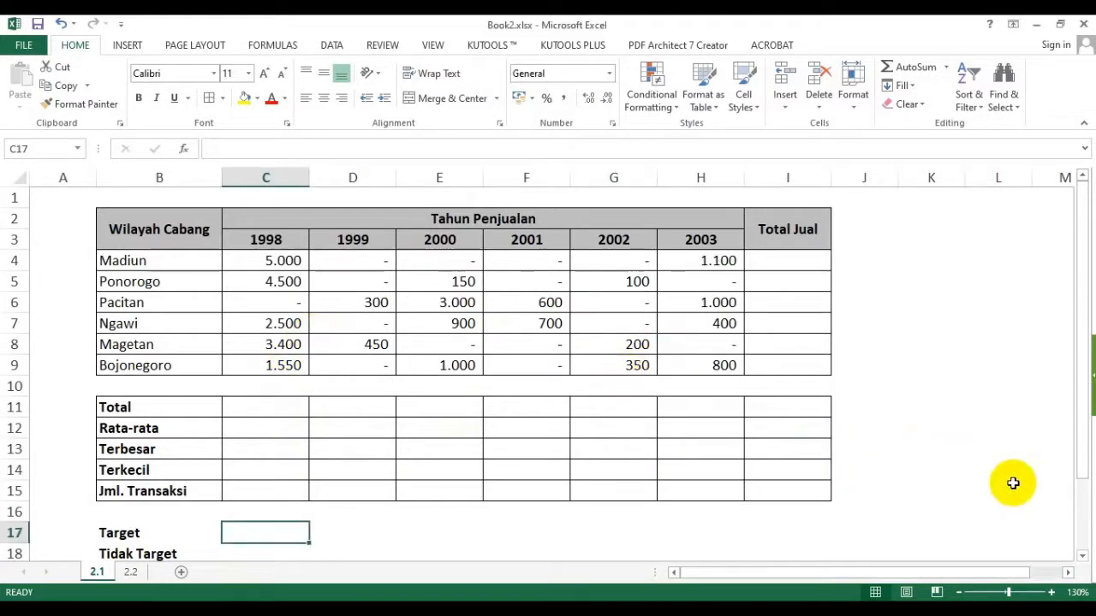
Examine the sales table's branch names, yearly figures for 1998 to 2003 and Total Jual column.
left_click(1069, 573)
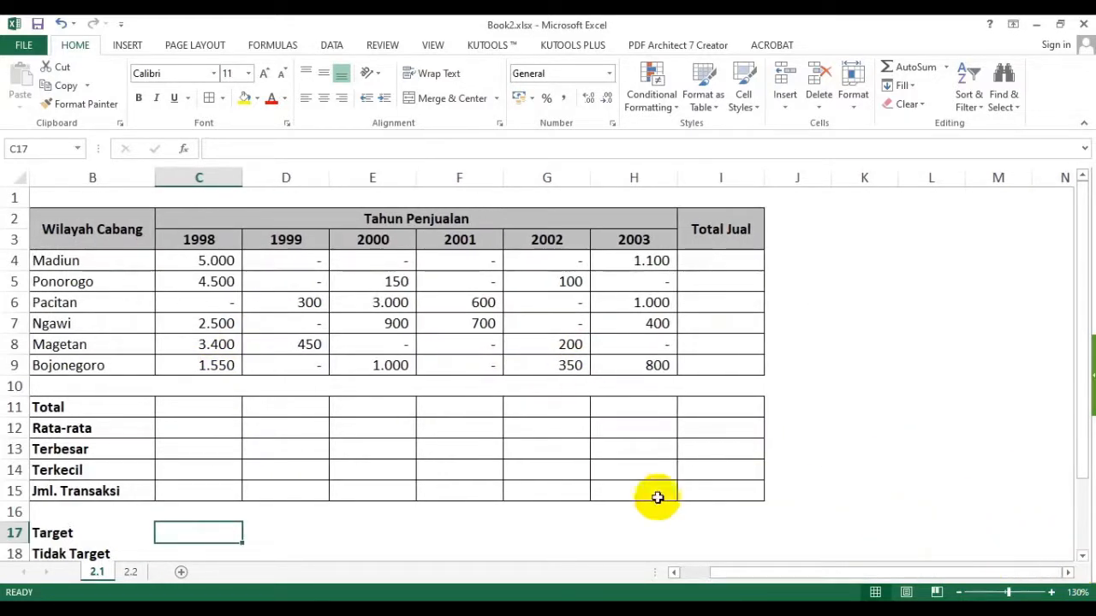
left_click(1082, 556)
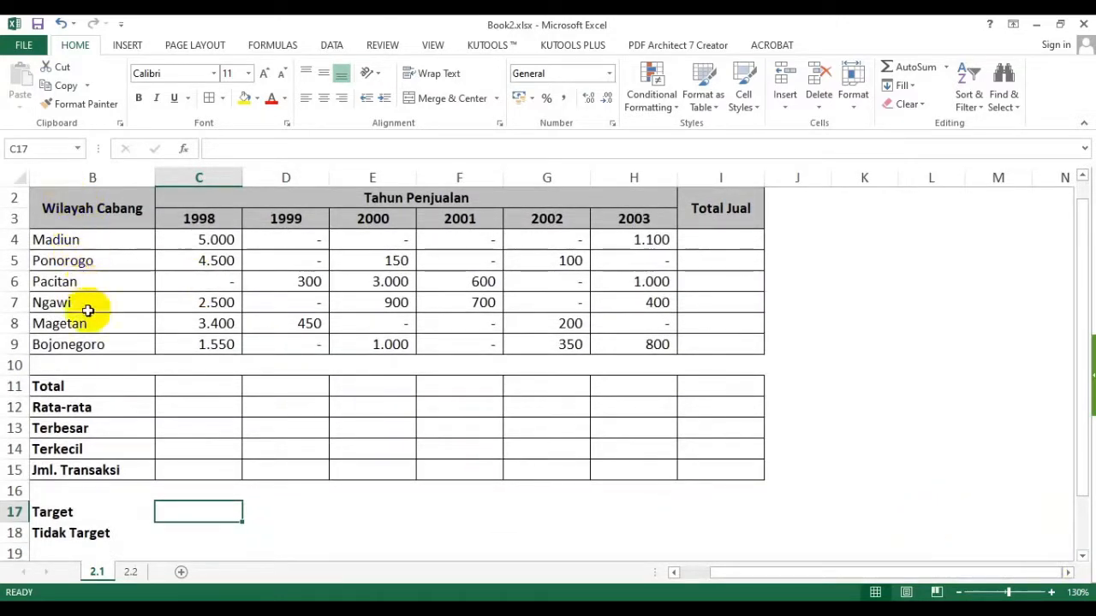
left_click_drag(69, 260, 77, 325)
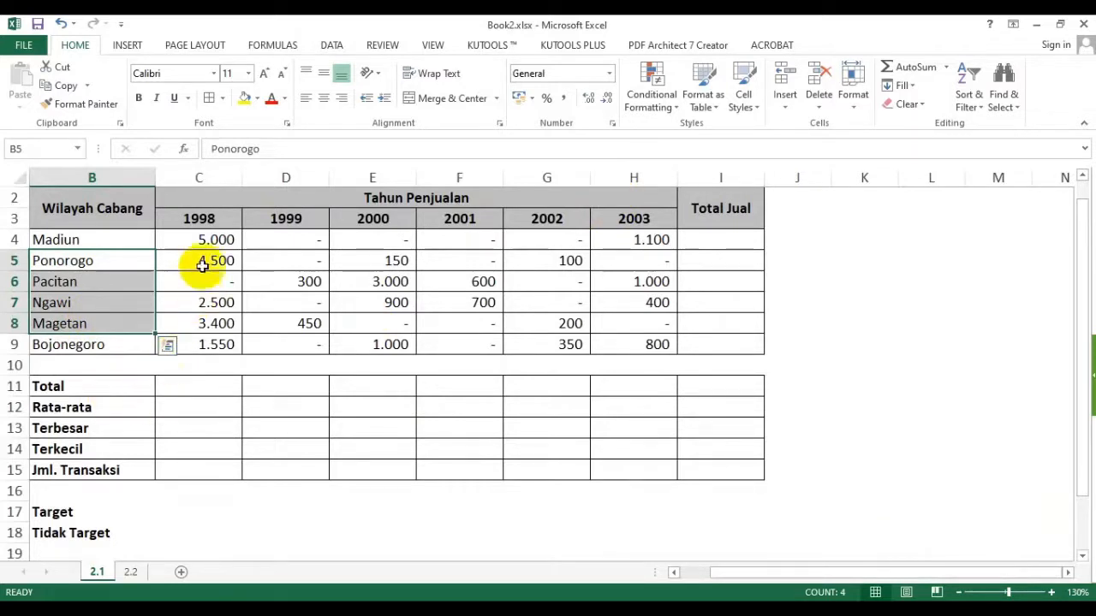
left_click_drag(197, 237, 637, 335)
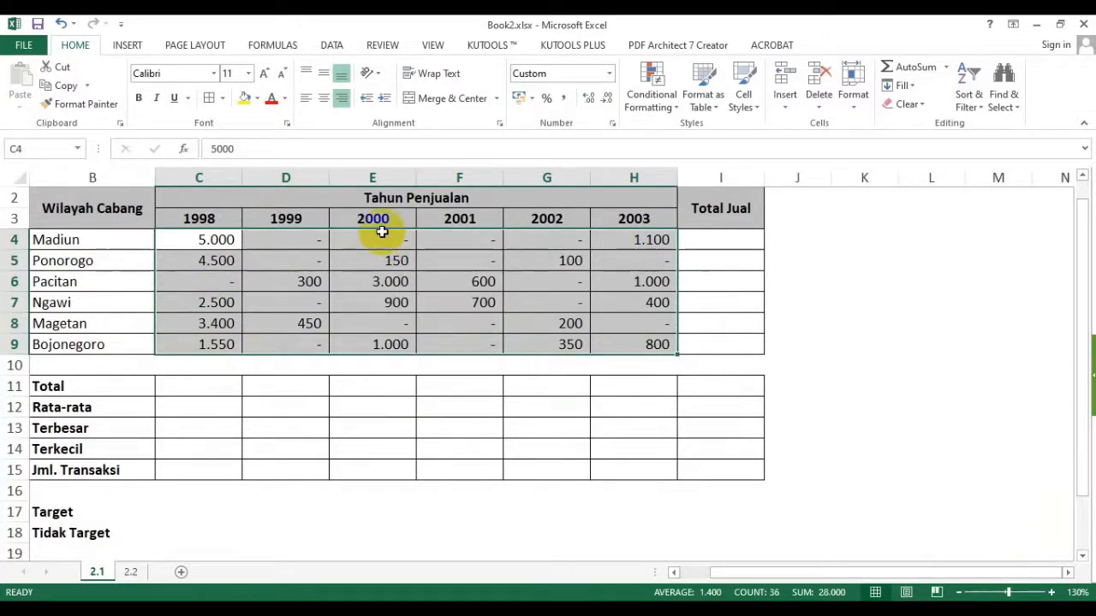
left_click(723, 246)
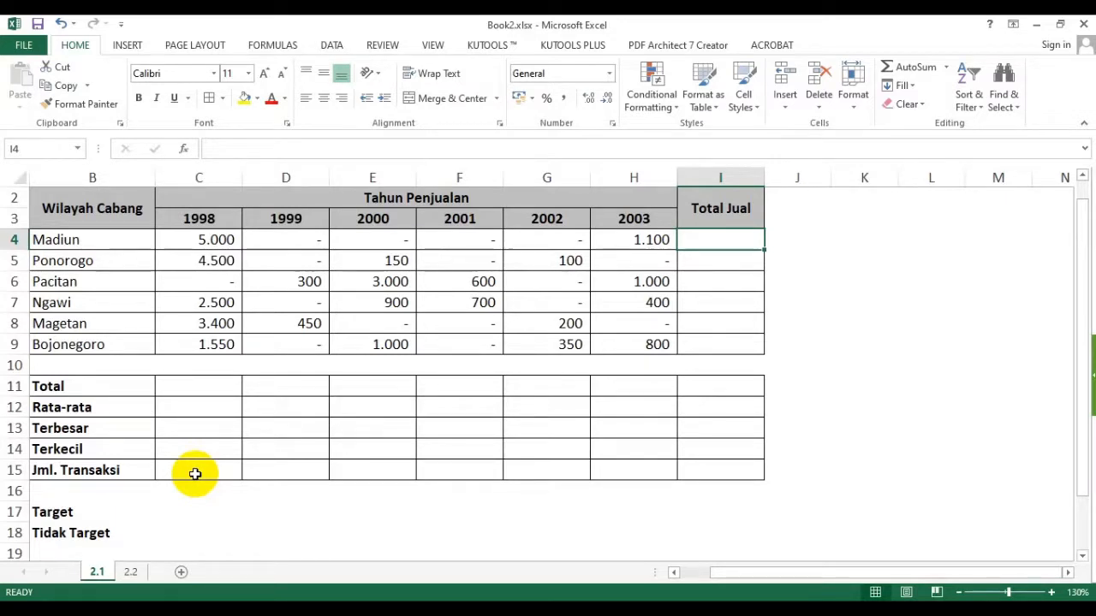
left_click(855, 318)
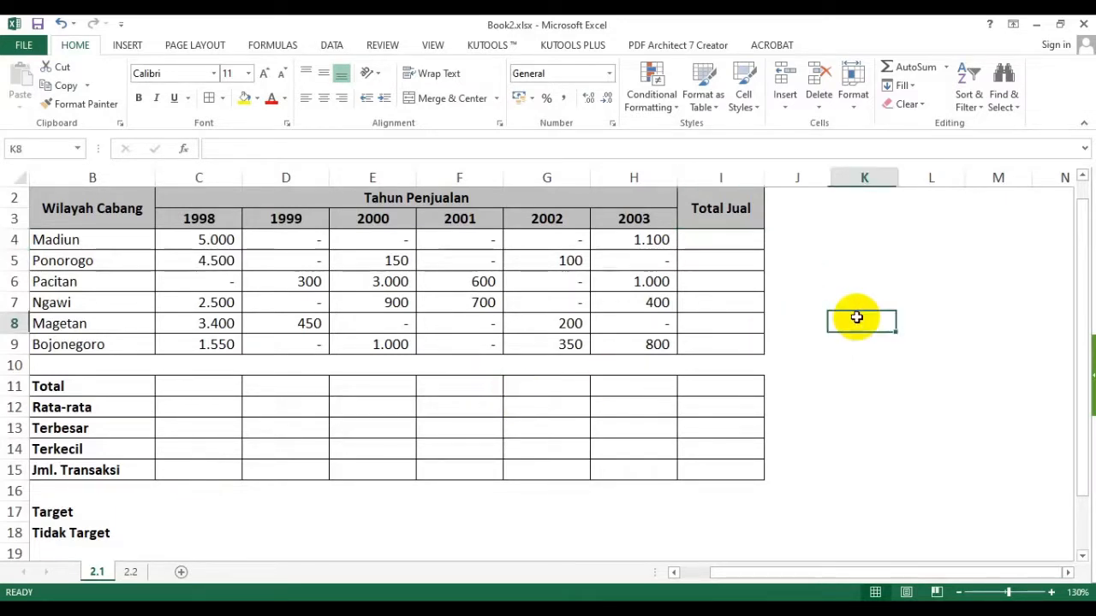
left_click(352, 260)
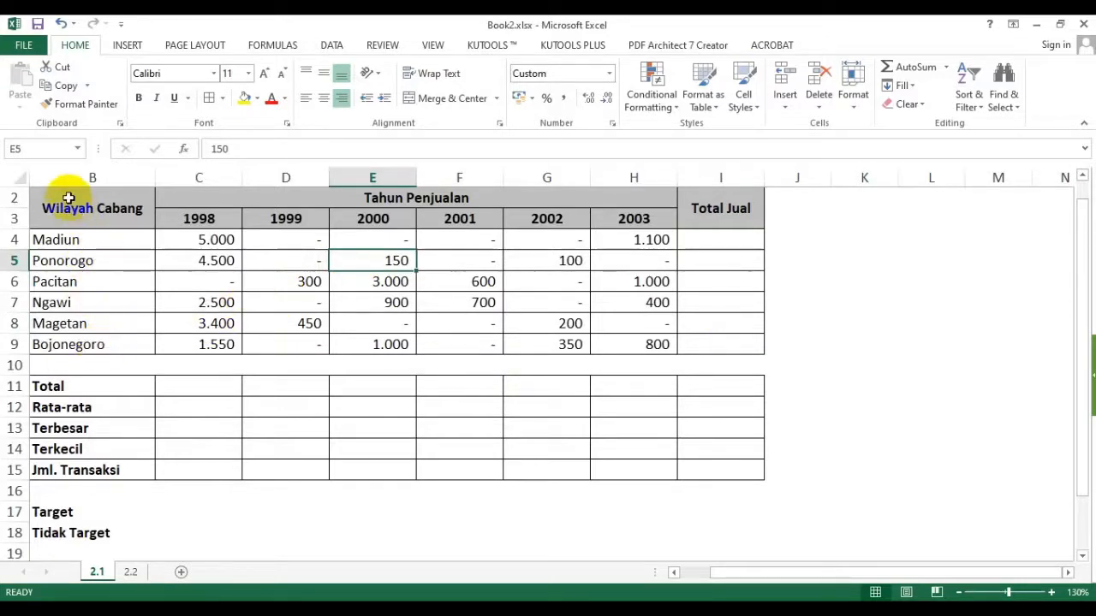
left_click_drag(98, 208, 724, 359)
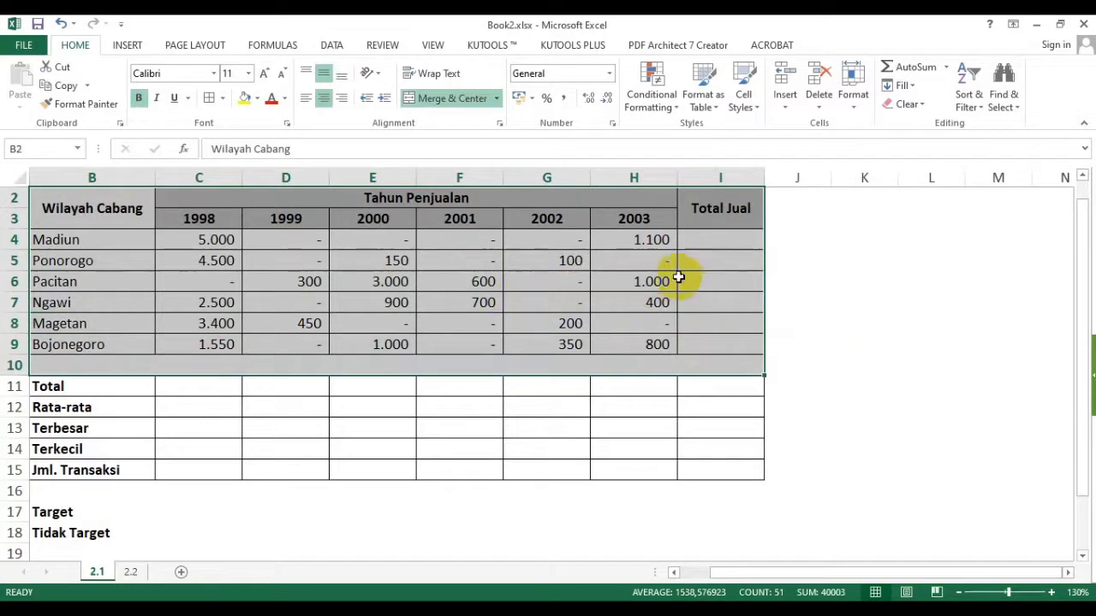
left_click(746, 209)
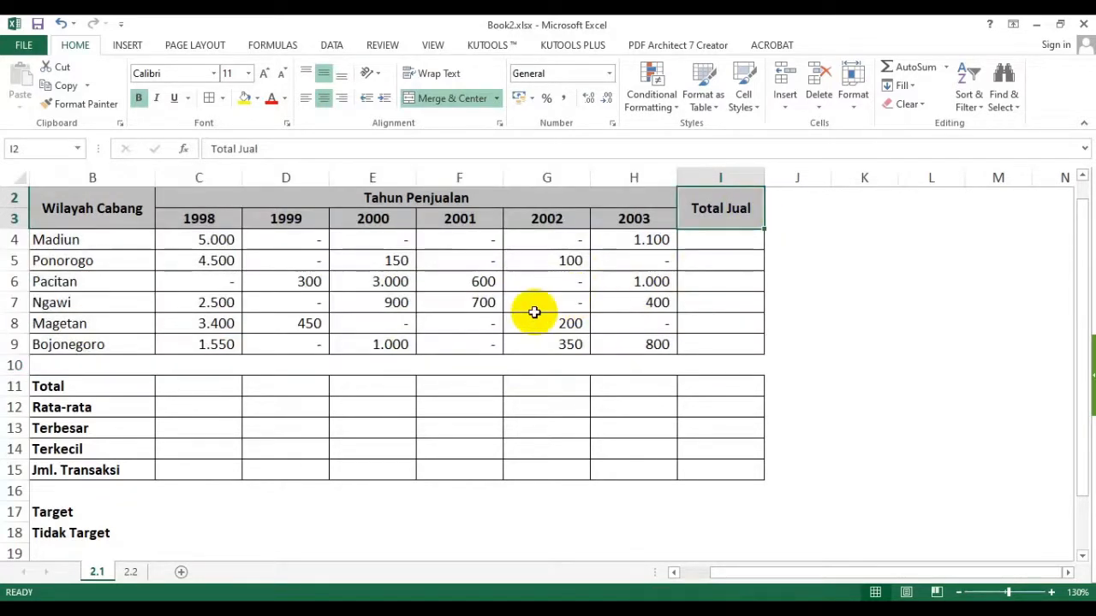
Review the branch rows from Madiun to Bojonegoro together with their empty Total Jual cells.
left_click_drag(734, 239, 734, 345)
left_click(722, 242)
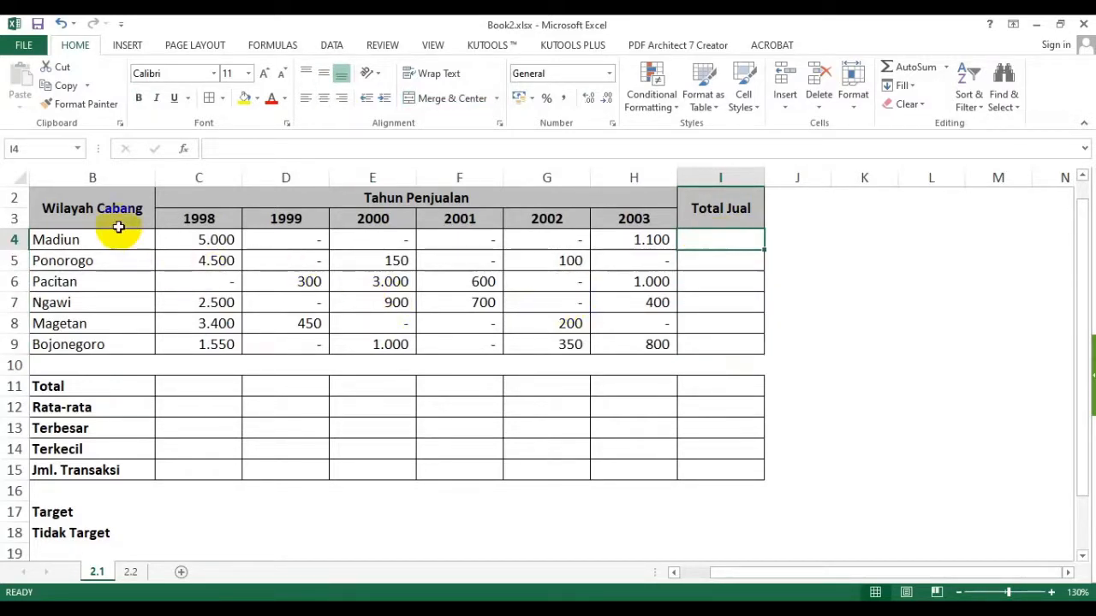
left_click_drag(115, 225, 707, 345)
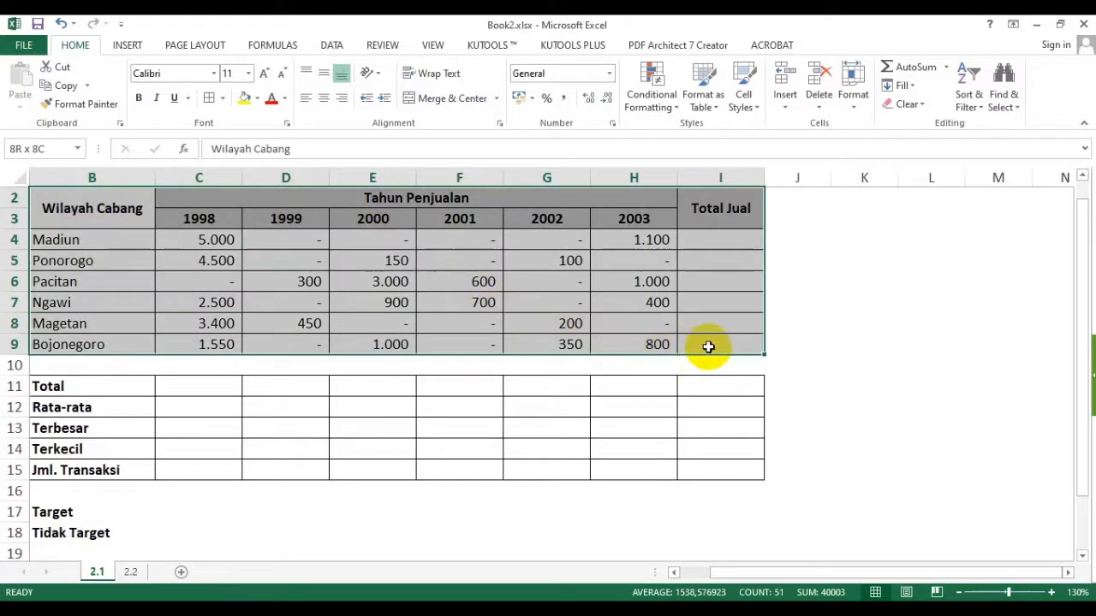
left_click(721, 240)
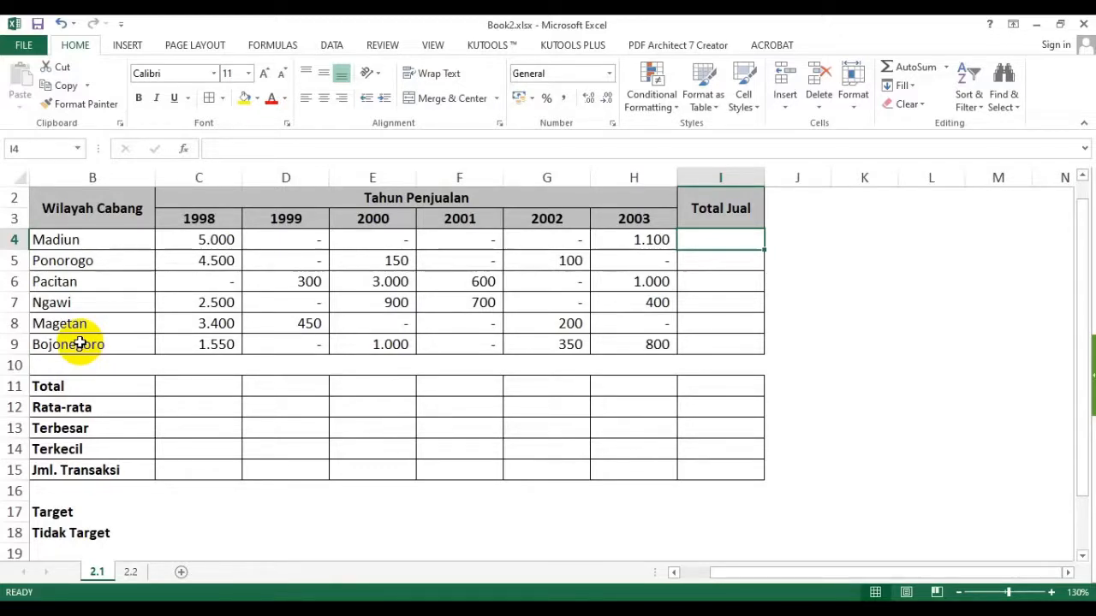
left_click(859, 281)
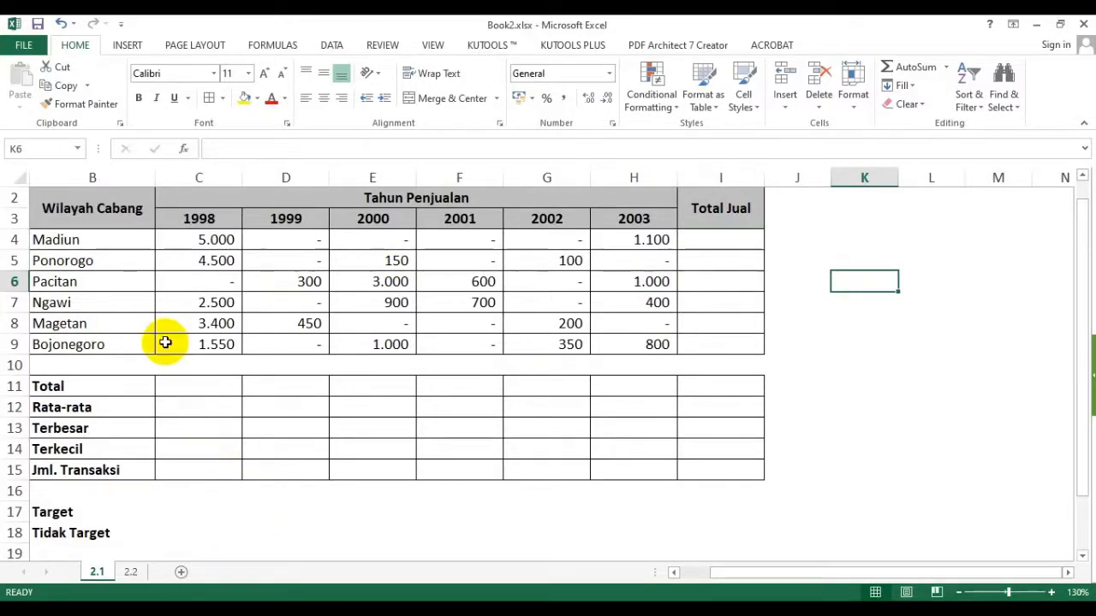
left_click_drag(128, 246, 140, 346)
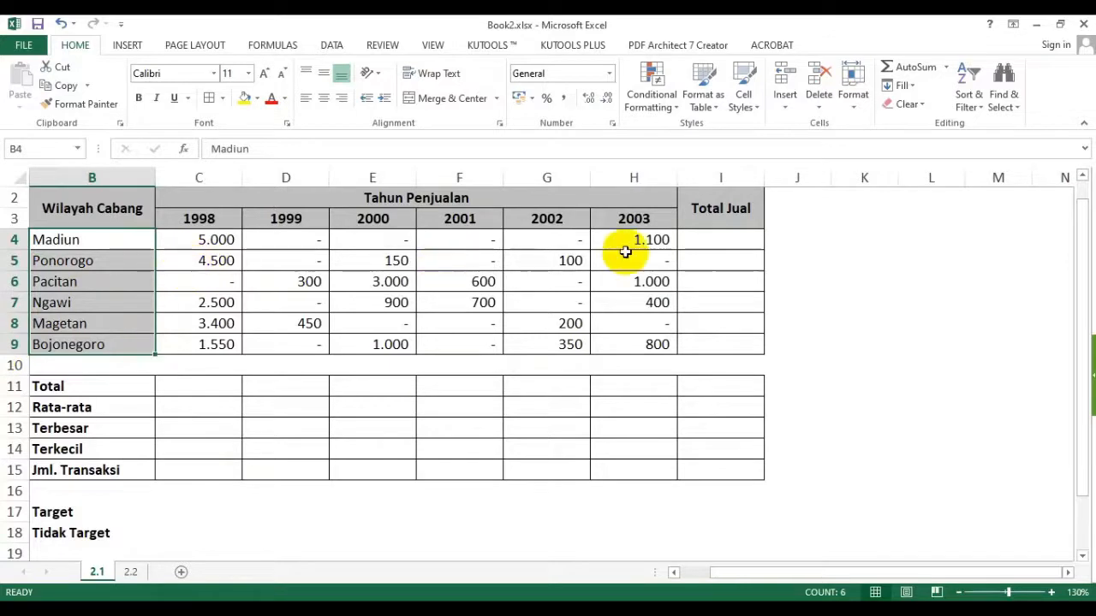
left_click(745, 242)
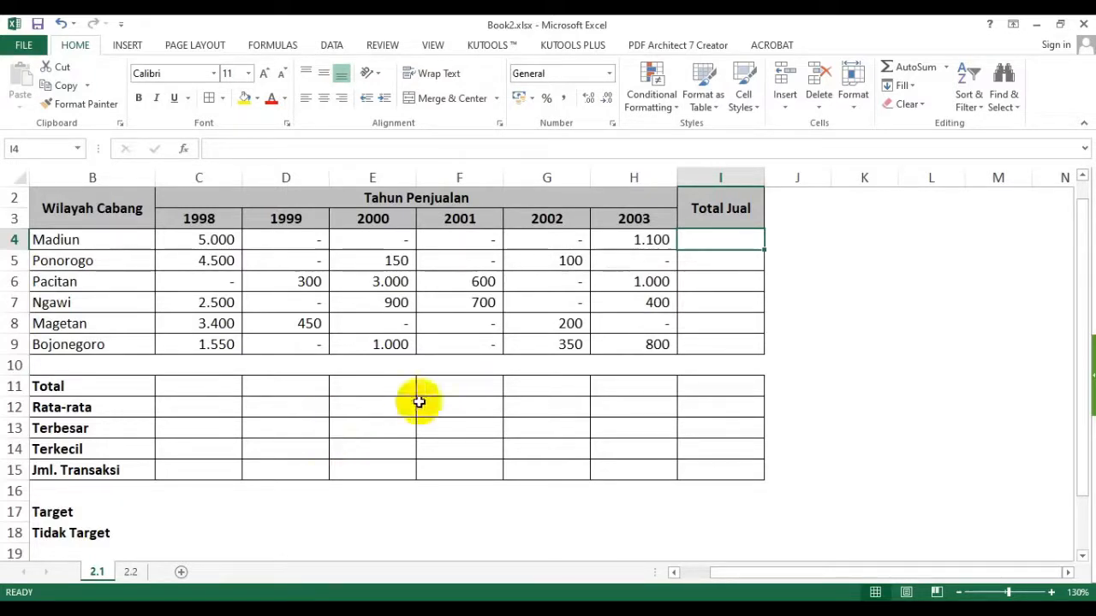
left_click(904, 310)
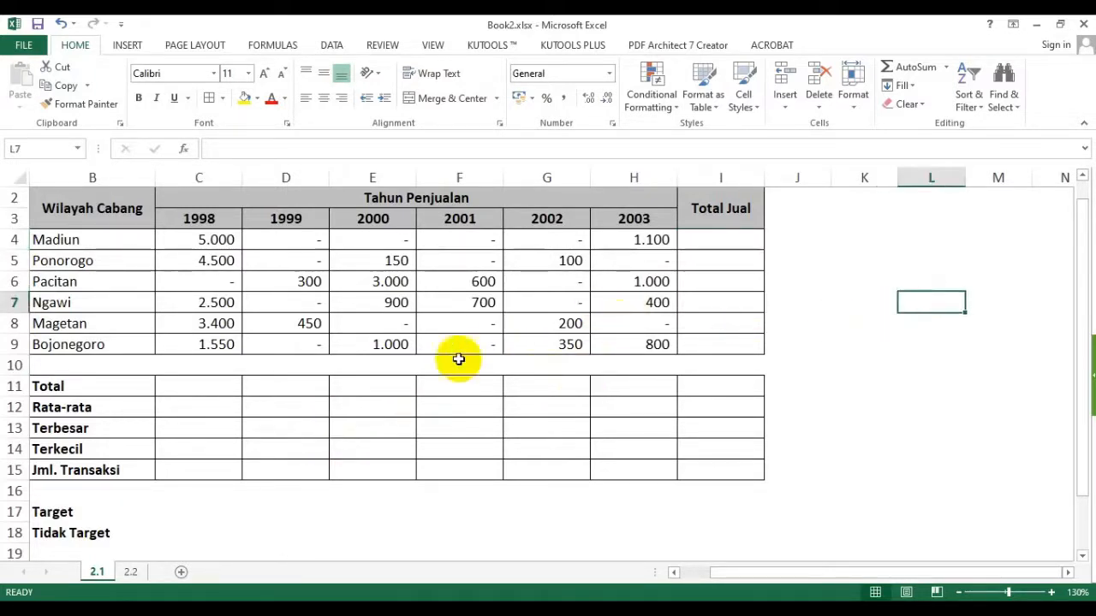
Fill Madiun's Total Jual cell, I4, with yellow.
left_click(704, 238)
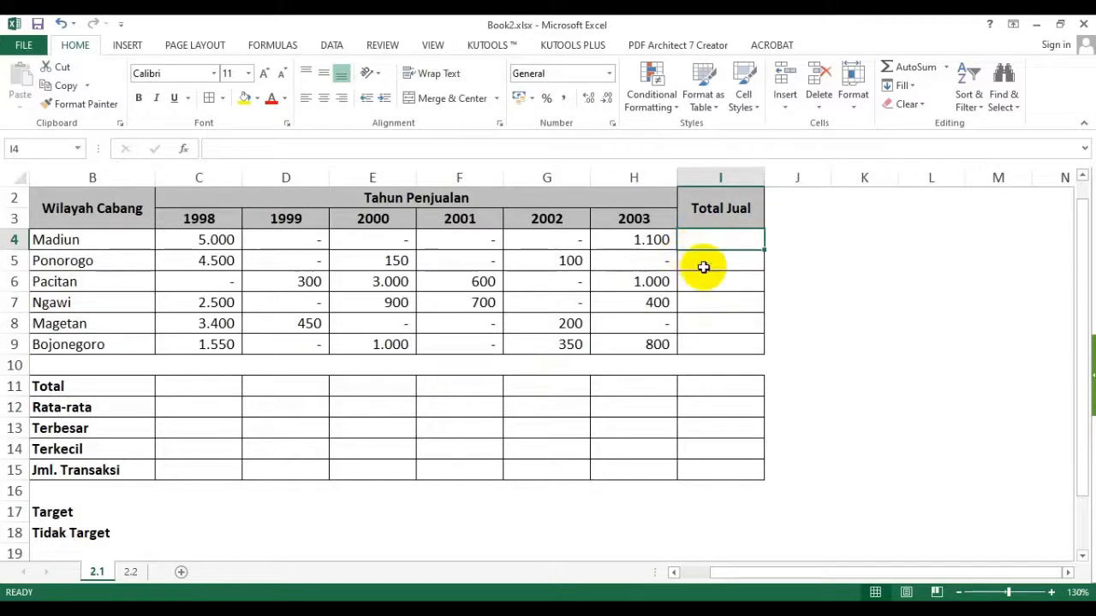
left_click(740, 346)
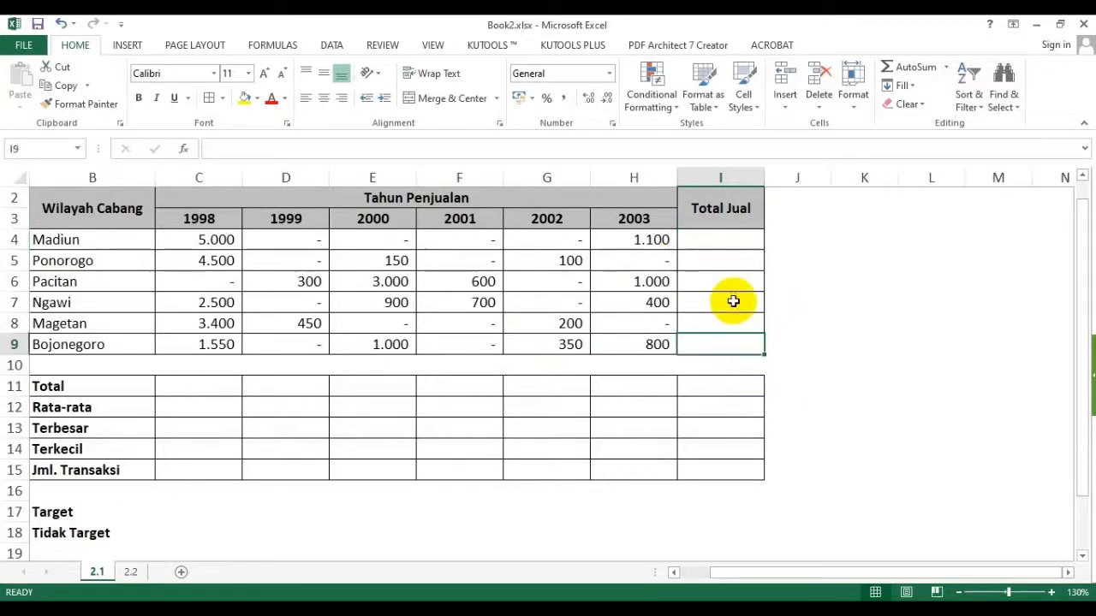
left_click(733, 301)
left_click(902, 299)
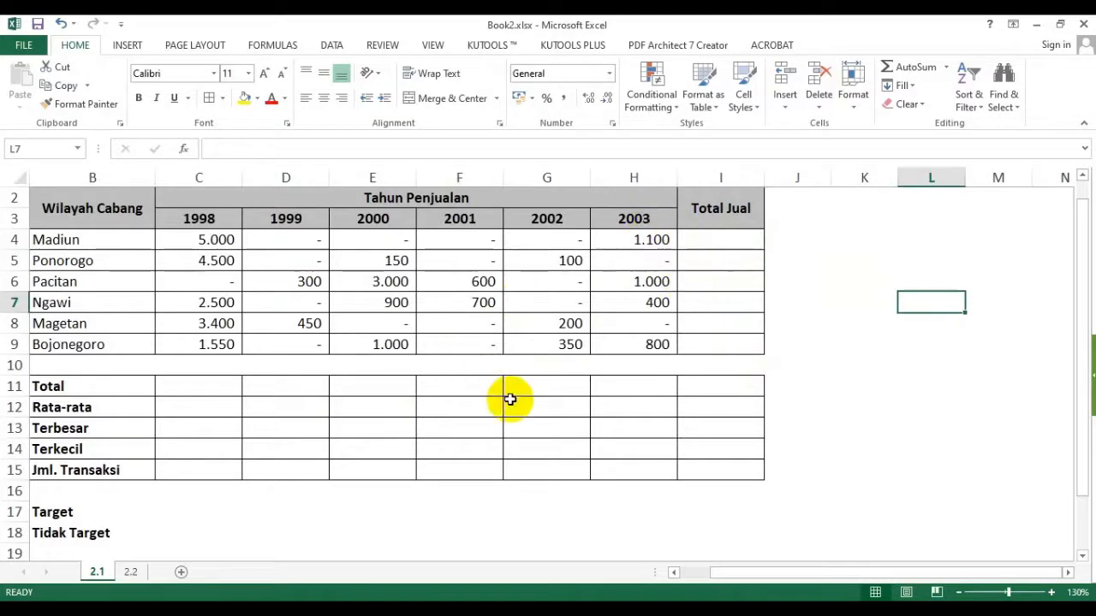
left_click(726, 241)
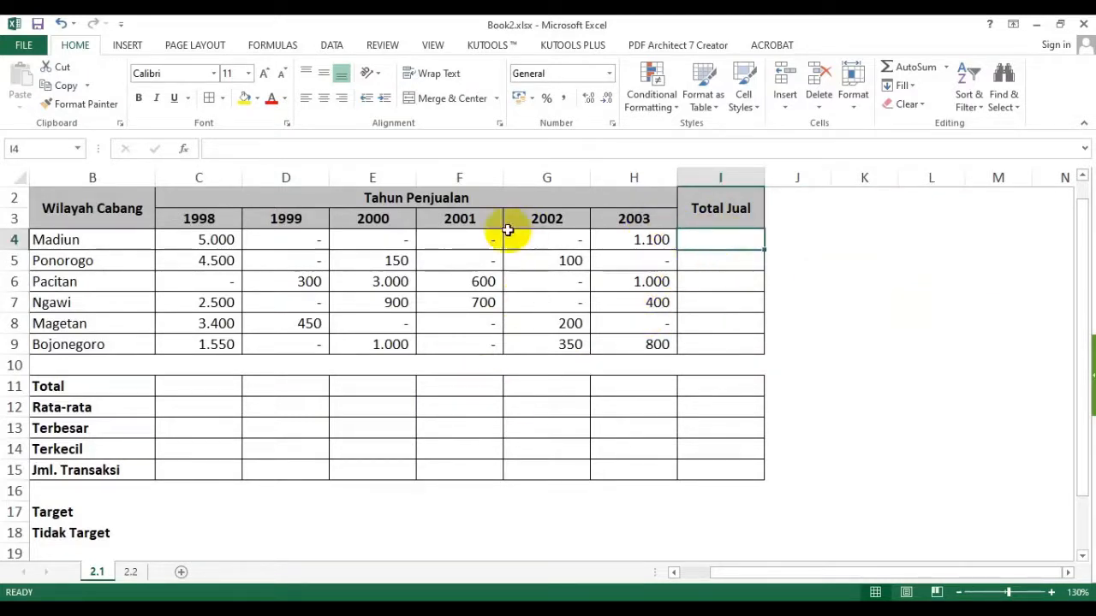
left_click(245, 101)
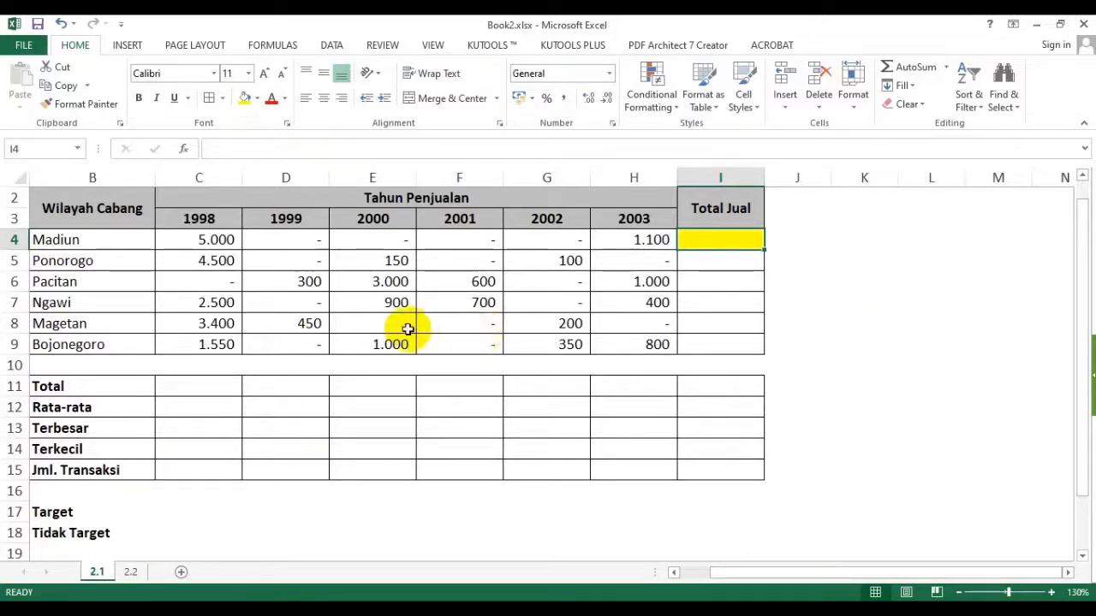
Inspect the contents of the sales cells, comparing those holding numbers with those holding a dash, mainly in the 1998 and 1999 columns.
left_click(212, 240)
left_click(609, 265)
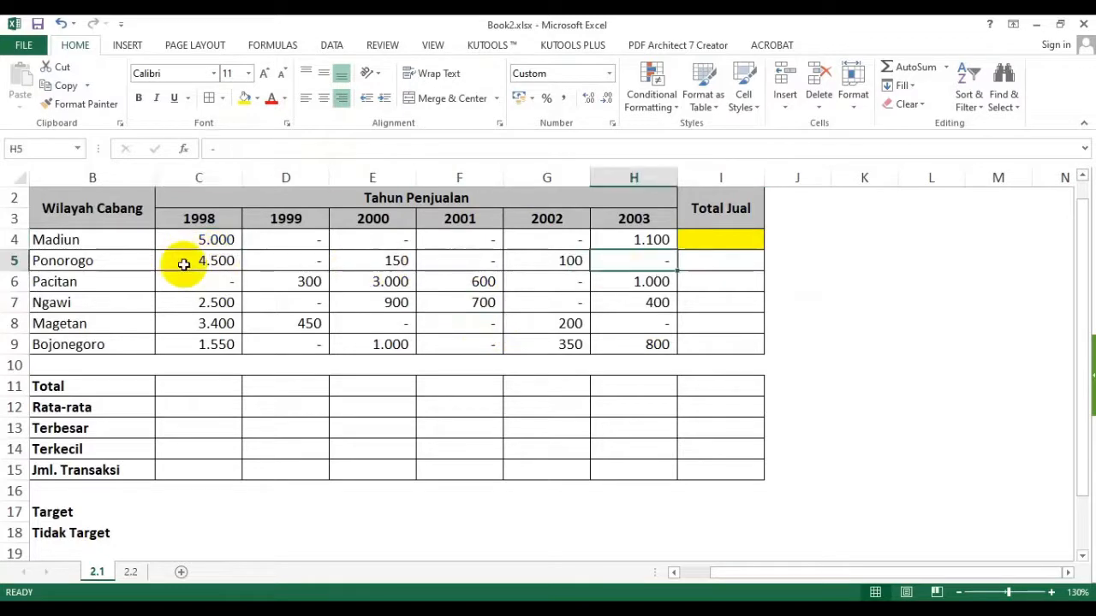
left_click(222, 240)
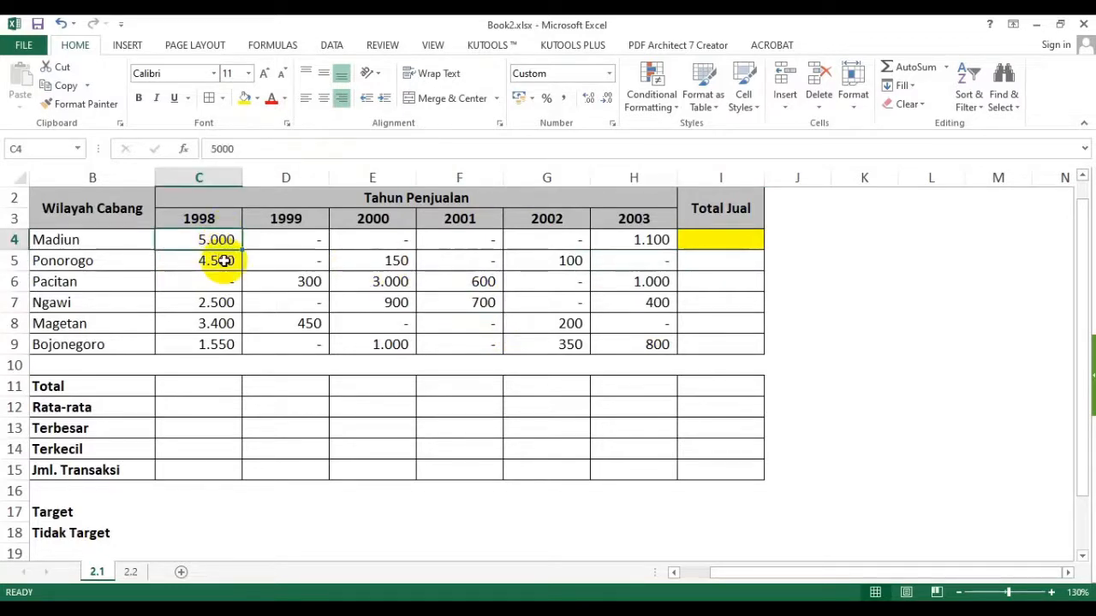
left_click(215, 318)
left_click(226, 259)
left_click(217, 240)
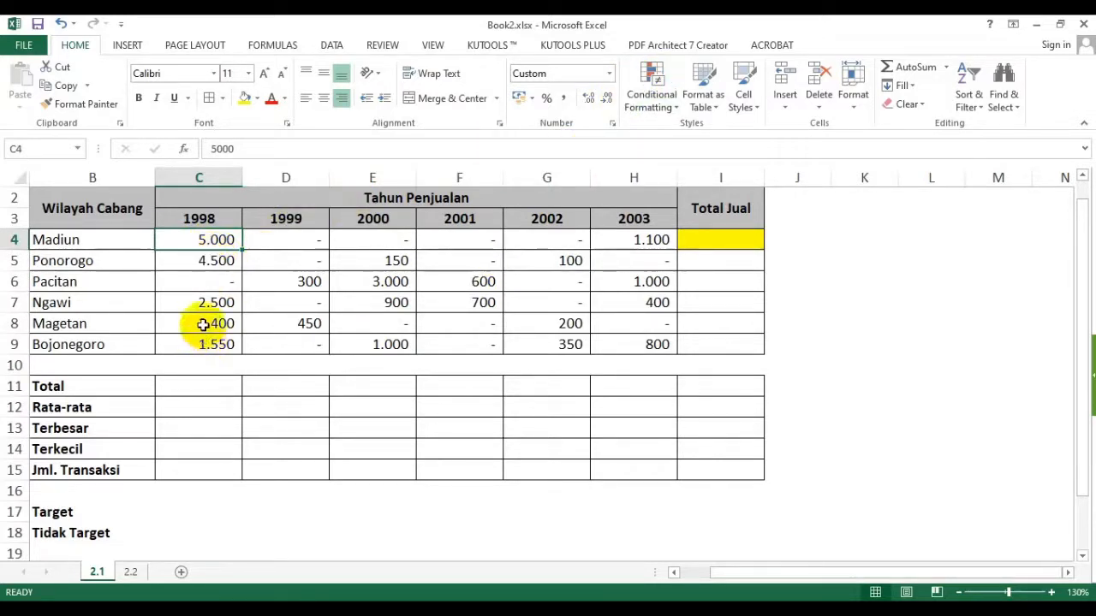
left_click(307, 244)
left_click(293, 262)
left_click(210, 284)
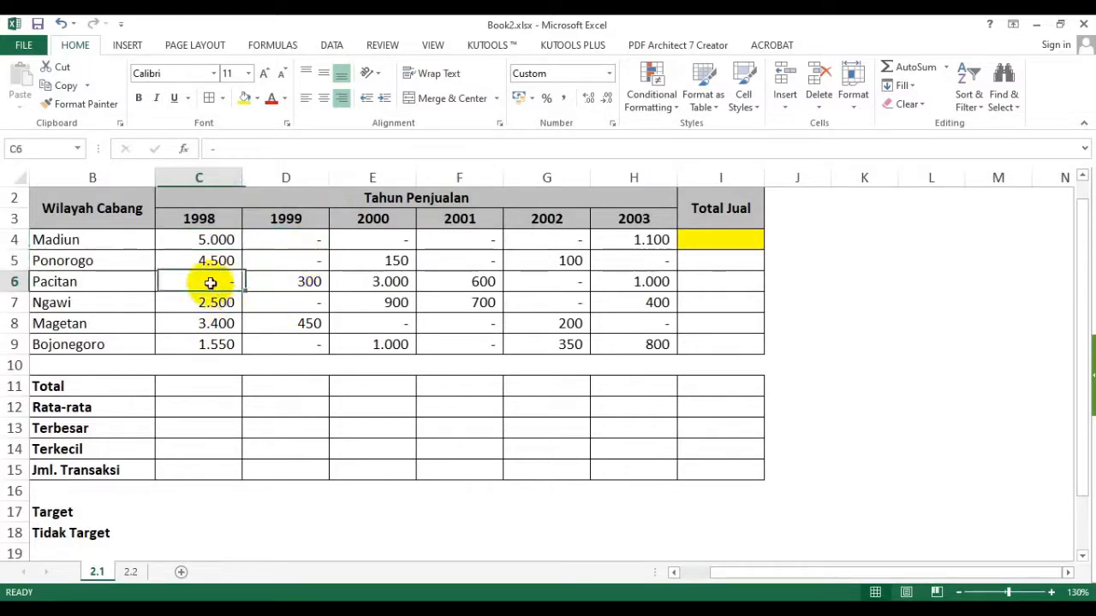
left_click(294, 246)
left_click(294, 276)
left_click(294, 246)
left_click(292, 262)
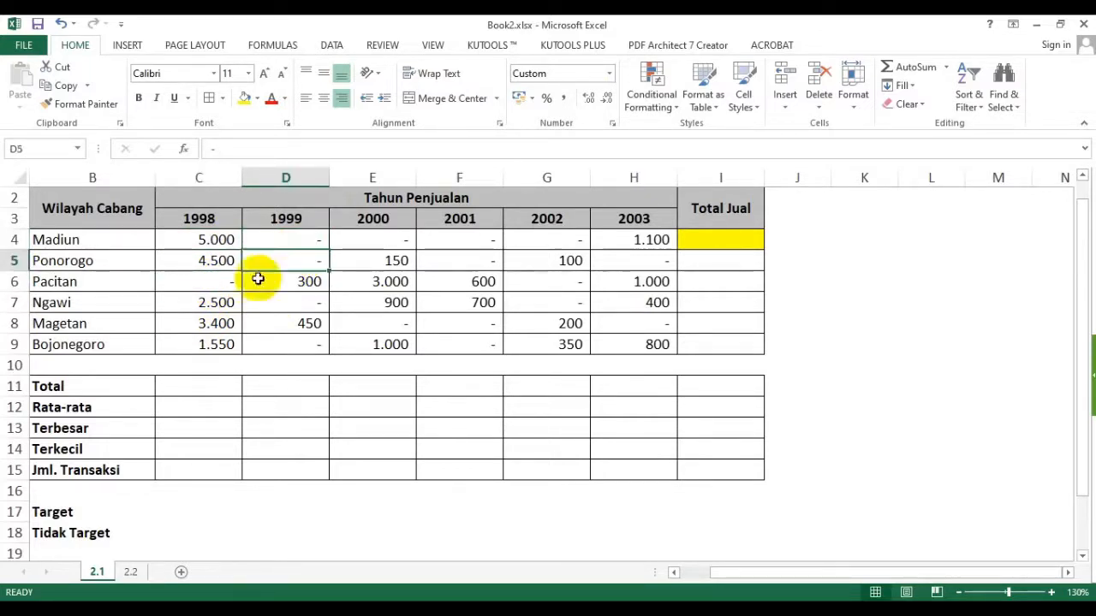
left_click(212, 283)
left_click(296, 244)
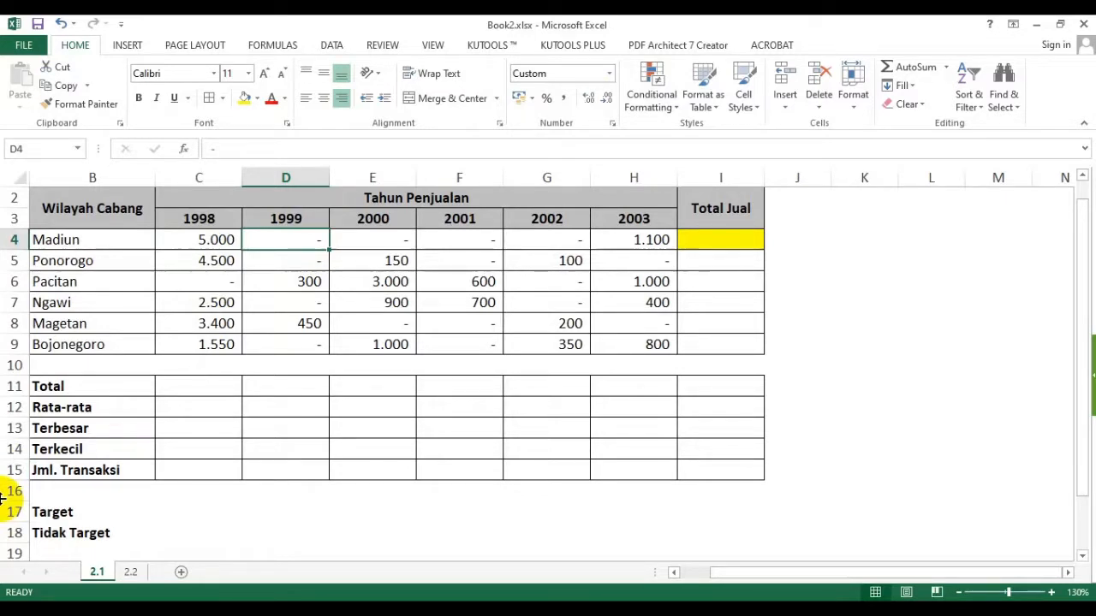
left_click(287, 257)
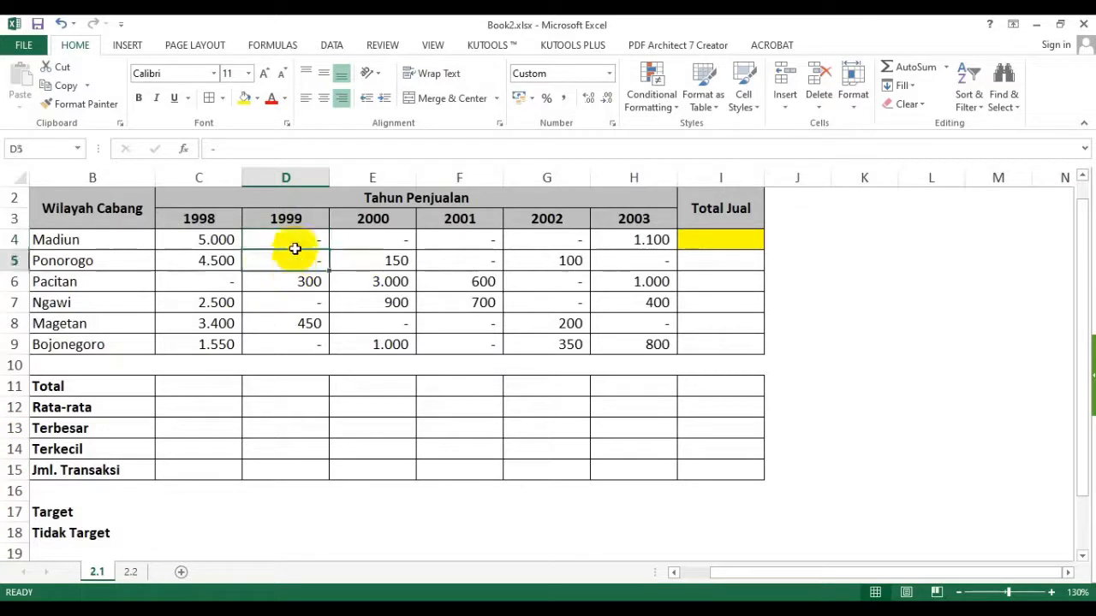
left_click(291, 241)
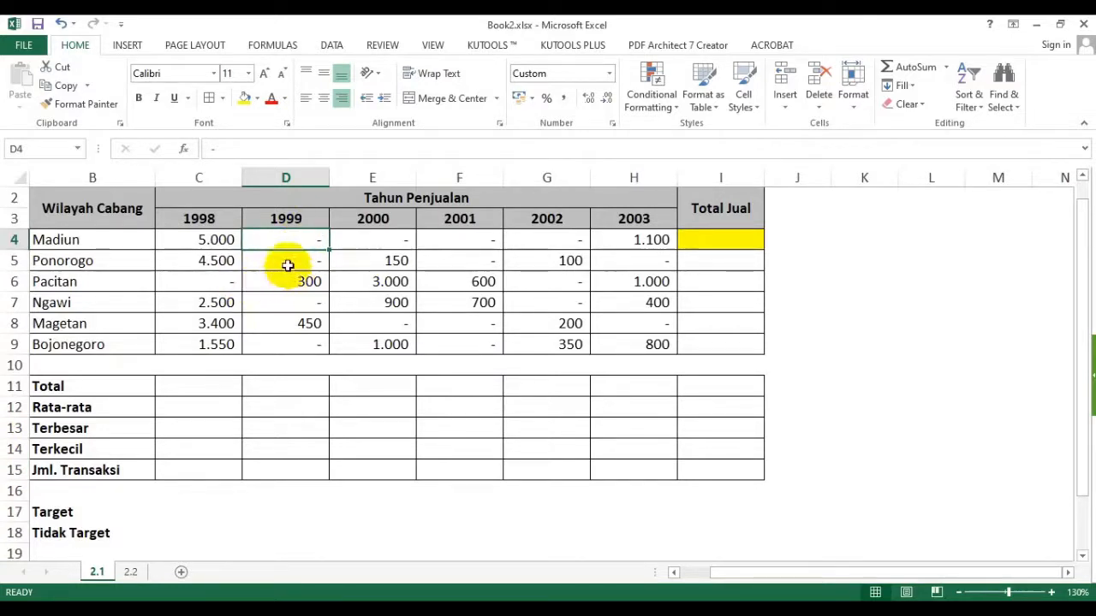
left_click(288, 261)
left_click(292, 240)
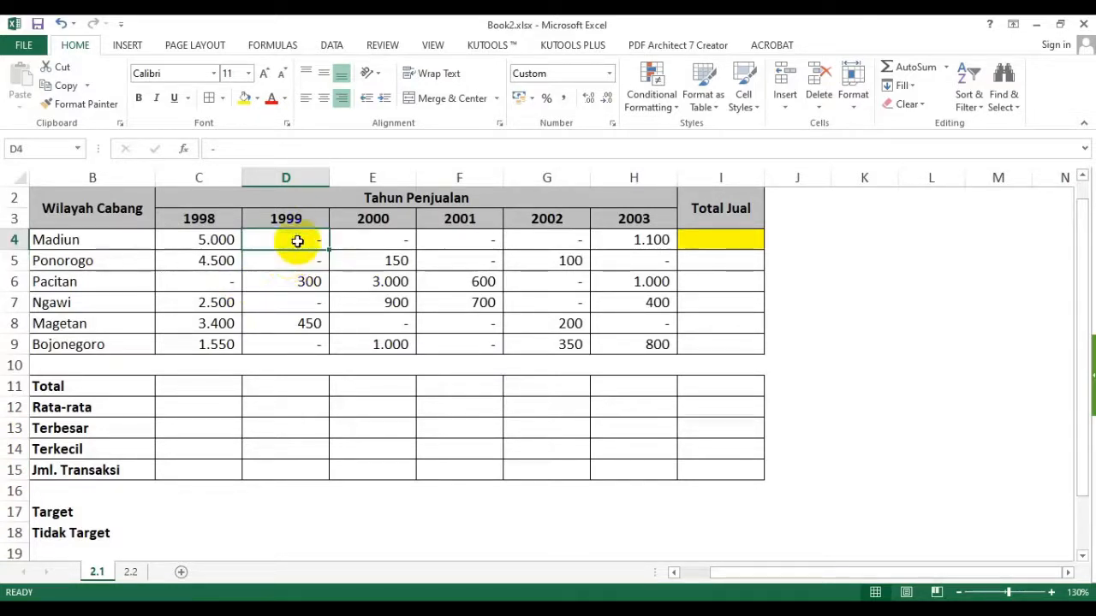
left_click(293, 304)
left_click(202, 282)
left_click(303, 303)
left_click(382, 323)
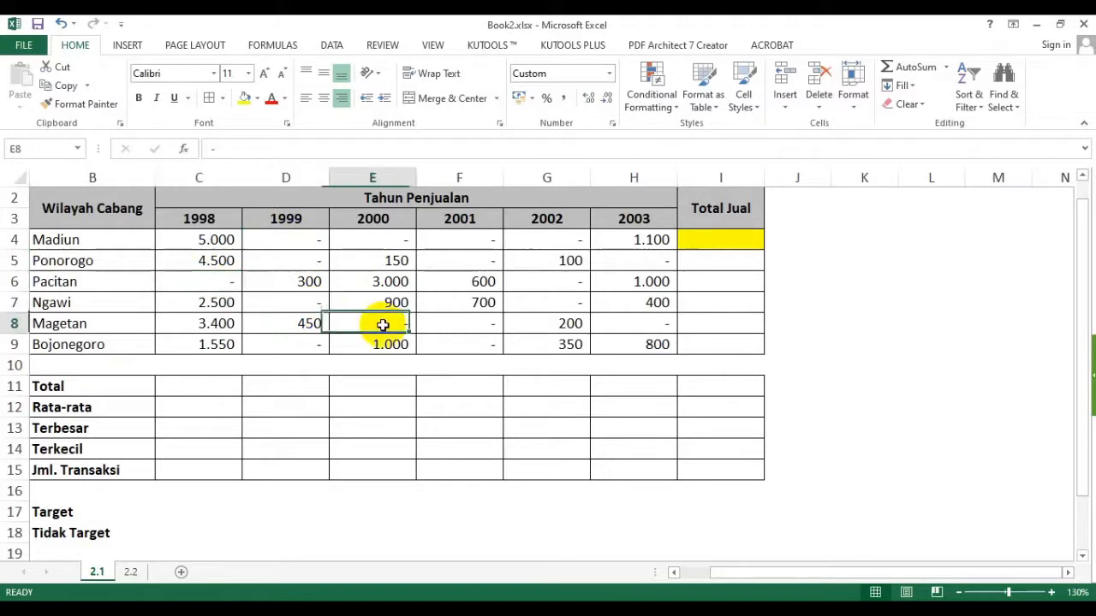
Re-enter a dash (-) as Madiun's 1999 sales entry in cell D4.
left_click(304, 240)
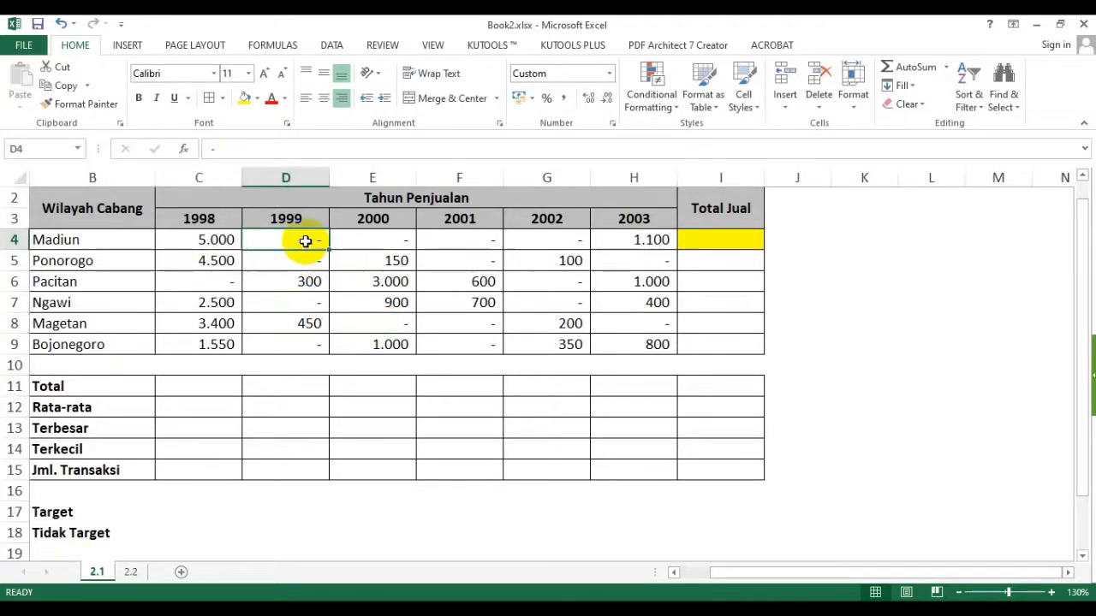
type("-")
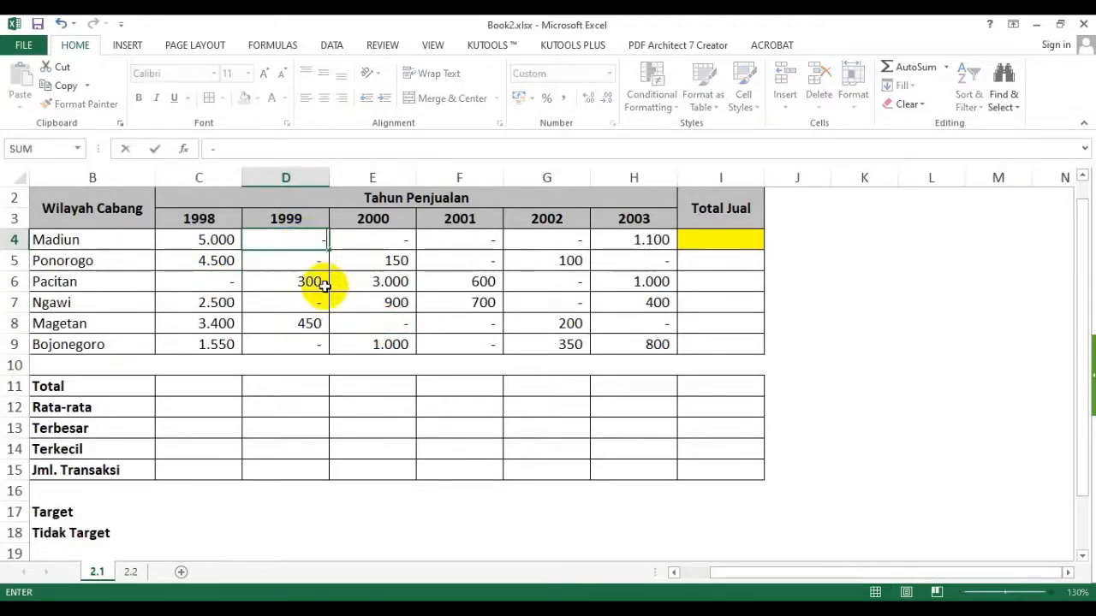
key("Return")
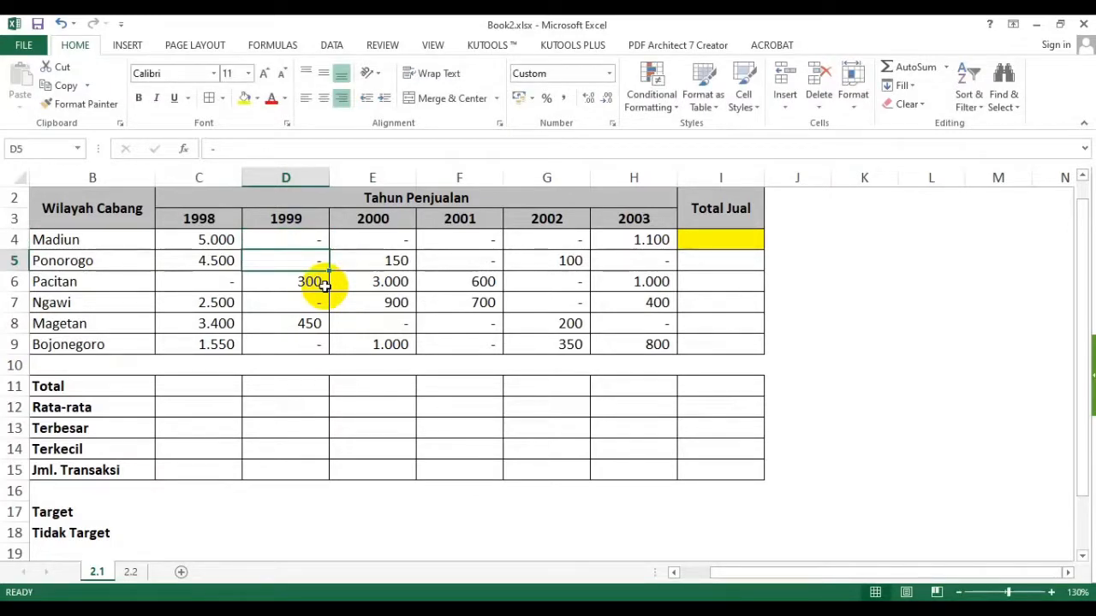
left_click(874, 257)
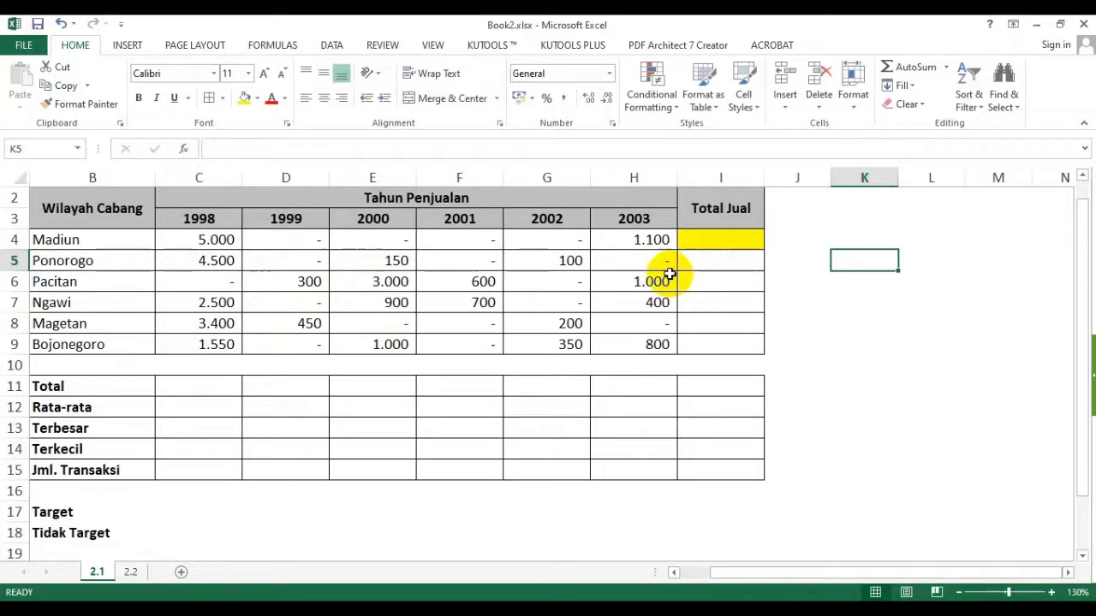
left_click(873, 325)
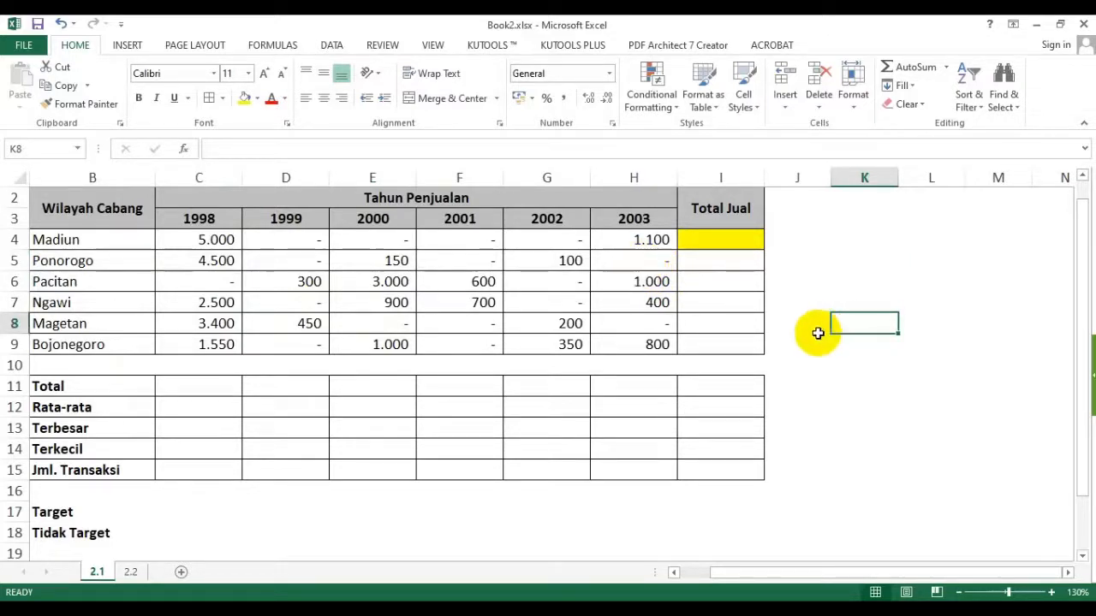
left_click(719, 244)
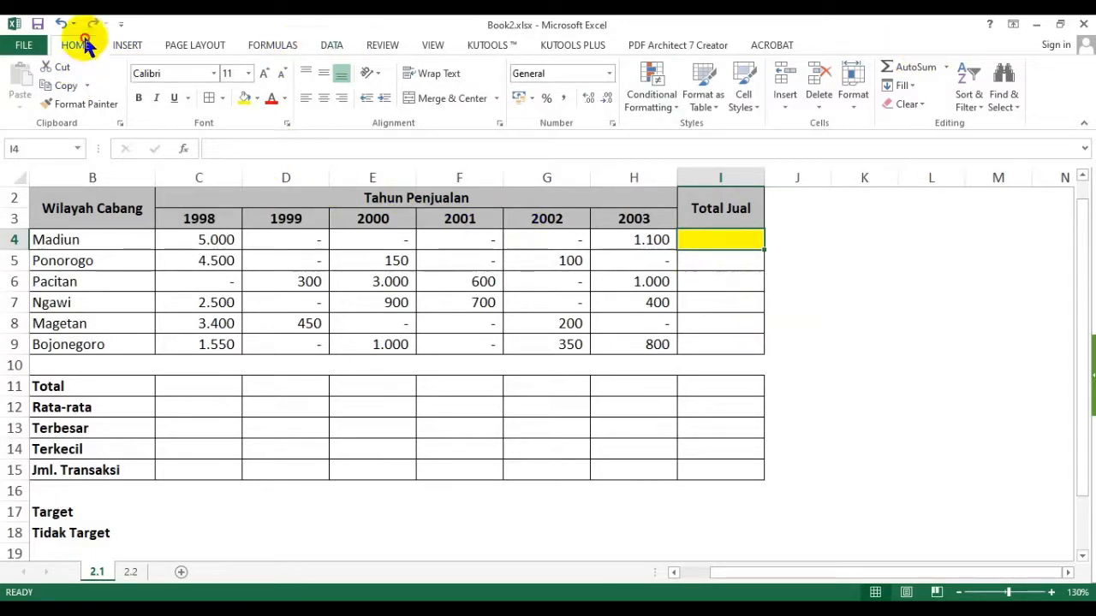
left_click(911, 406)
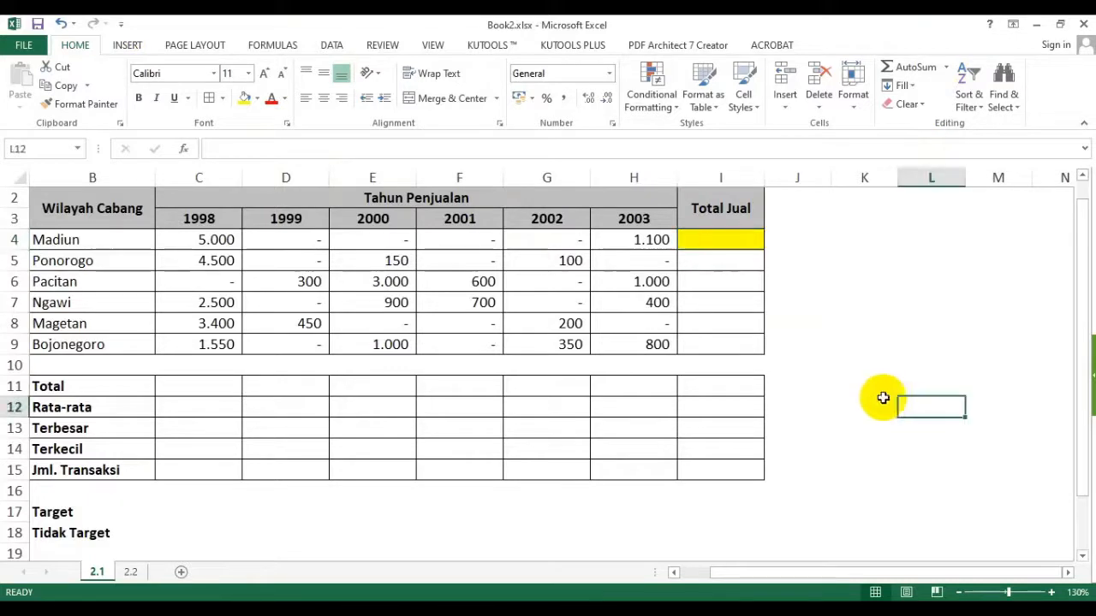
Total Madiun's 1998 to 2003 sales, C4:H4, in Total Jual cell I4 using AutoSum's Sum function.
left_click(723, 238)
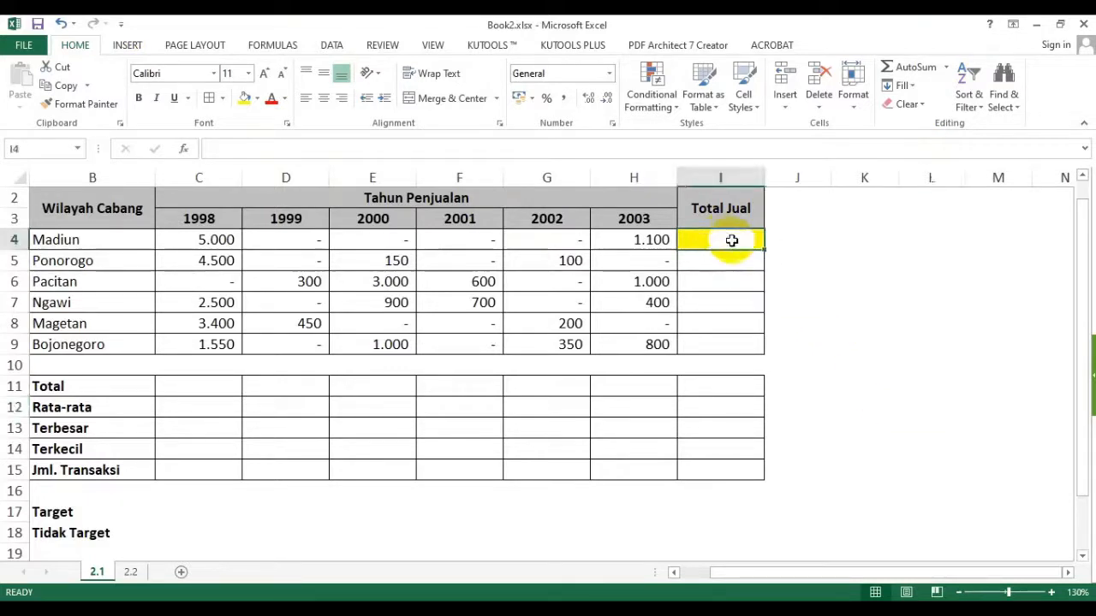
left_click(947, 70)
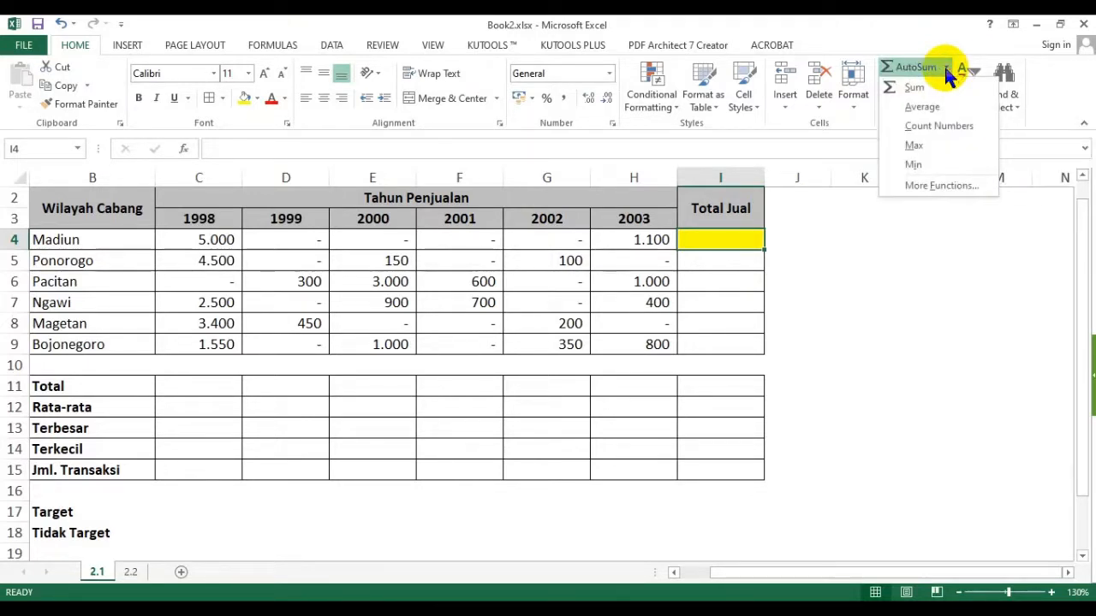
left_click(912, 90)
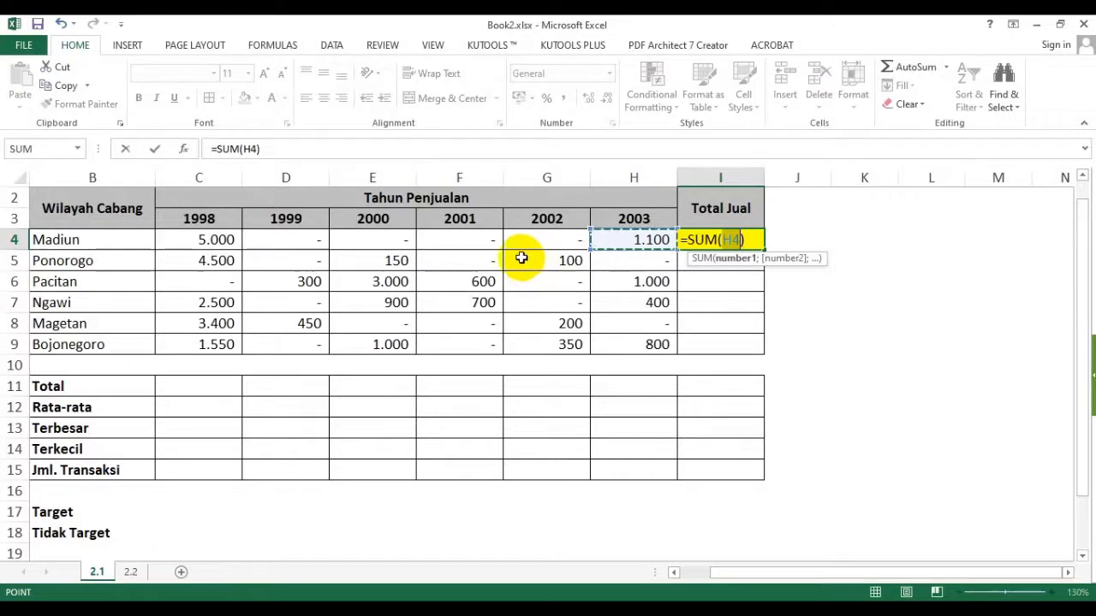
left_click(202, 242)
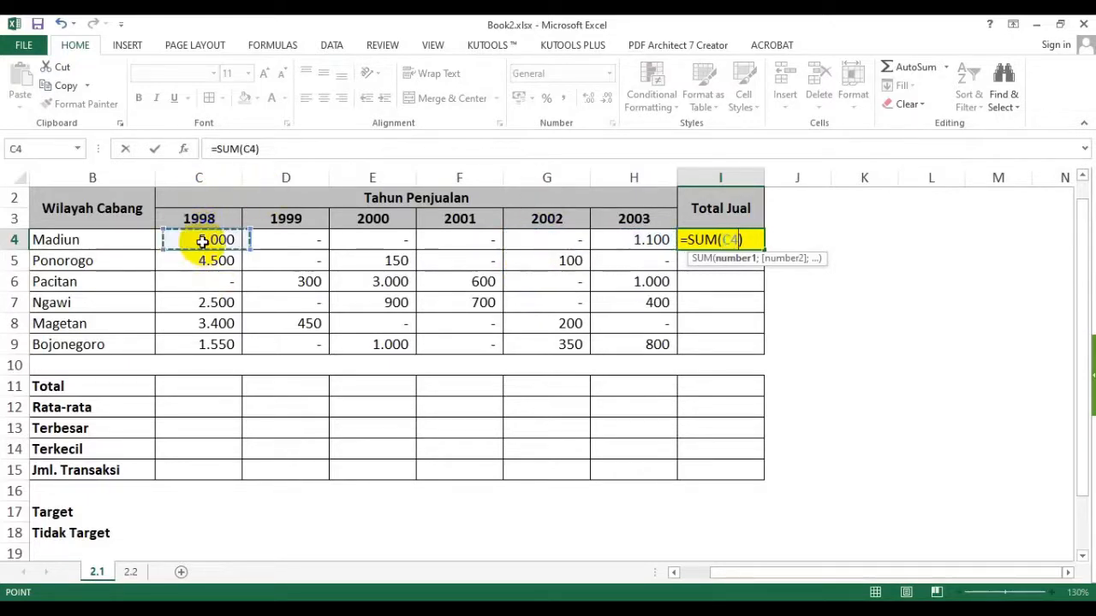
left_click_drag(202, 241, 641, 240)
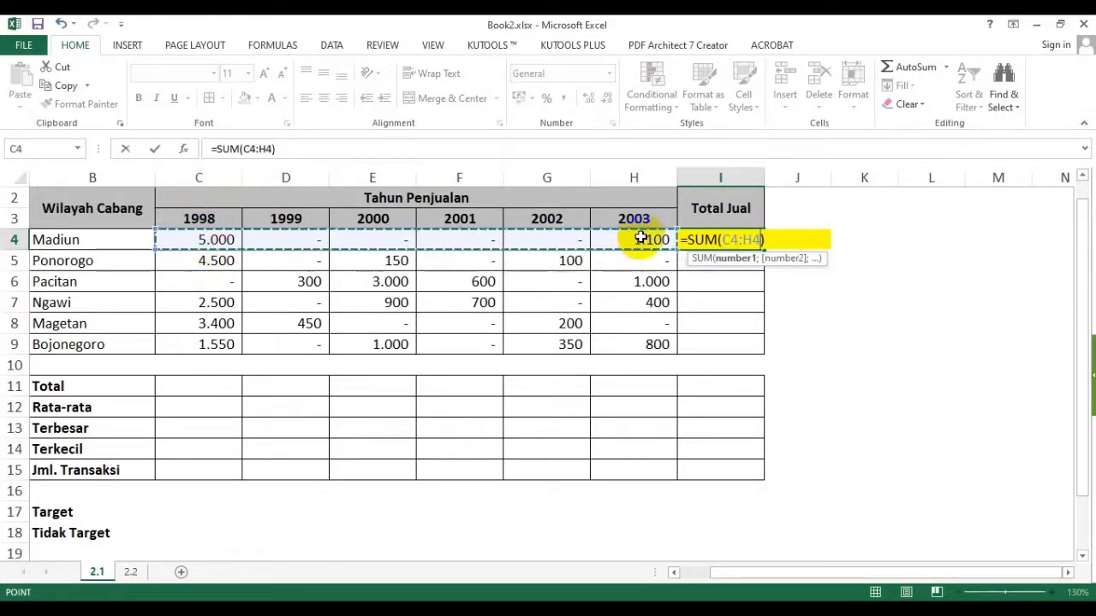
key("Return")
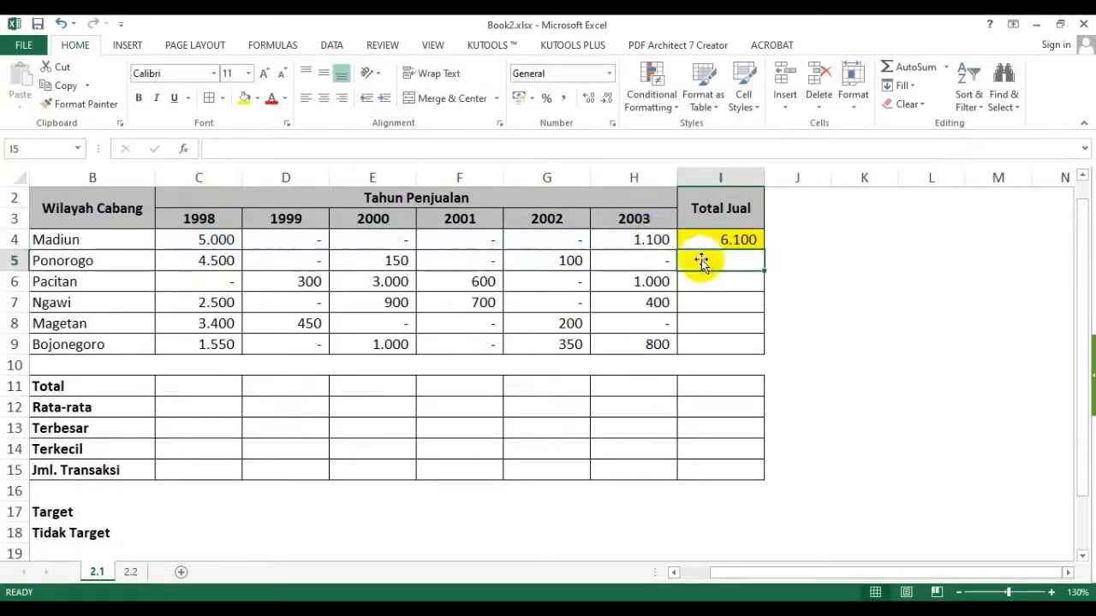
Clear Madiun's Total Jual cell, I4, and write the formula =SUM(C4:H4) in it without AutoSum.
left_click(736, 239)
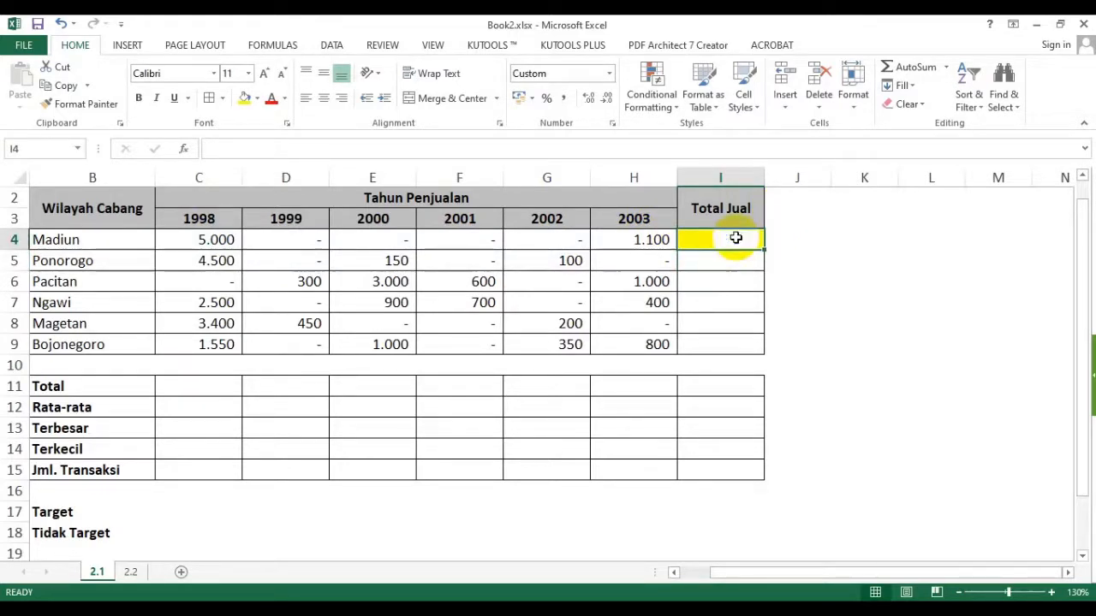
type("=sum(")
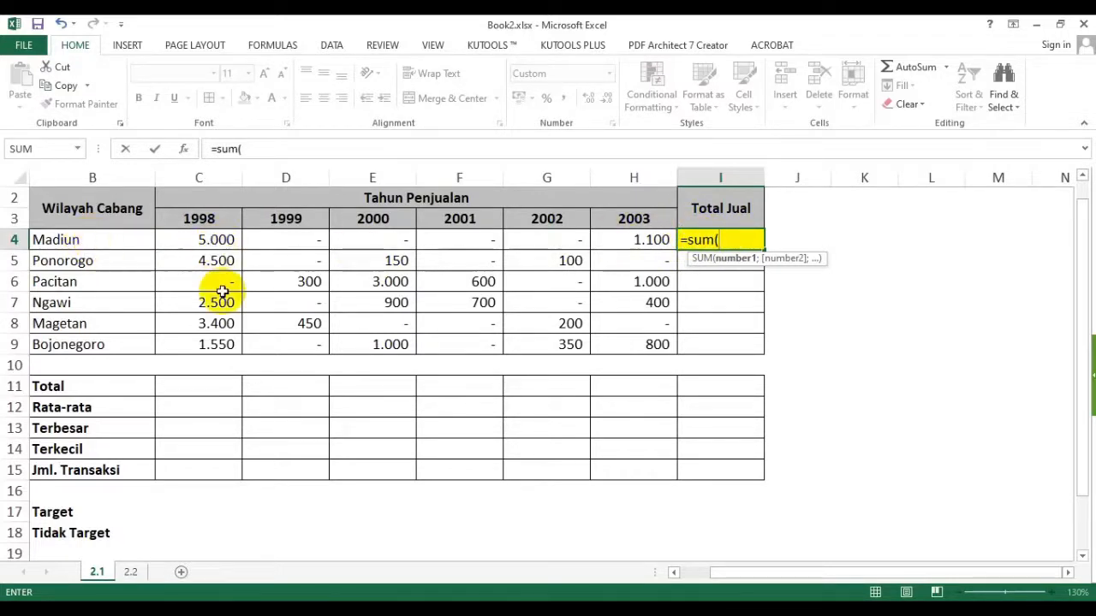
left_click(200, 239)
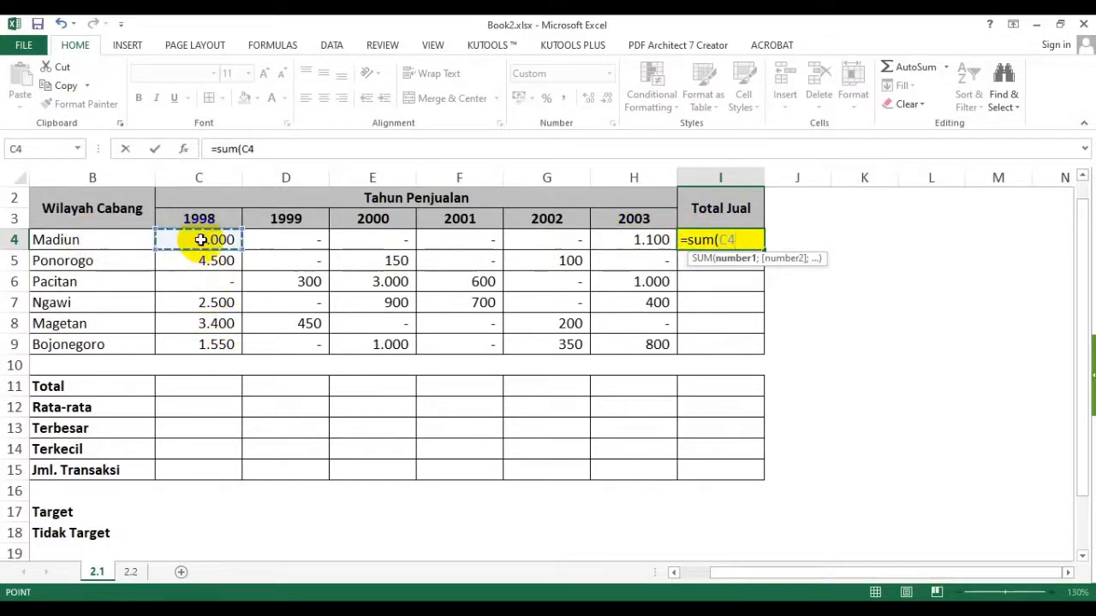
left_click_drag(200, 239, 630, 229)
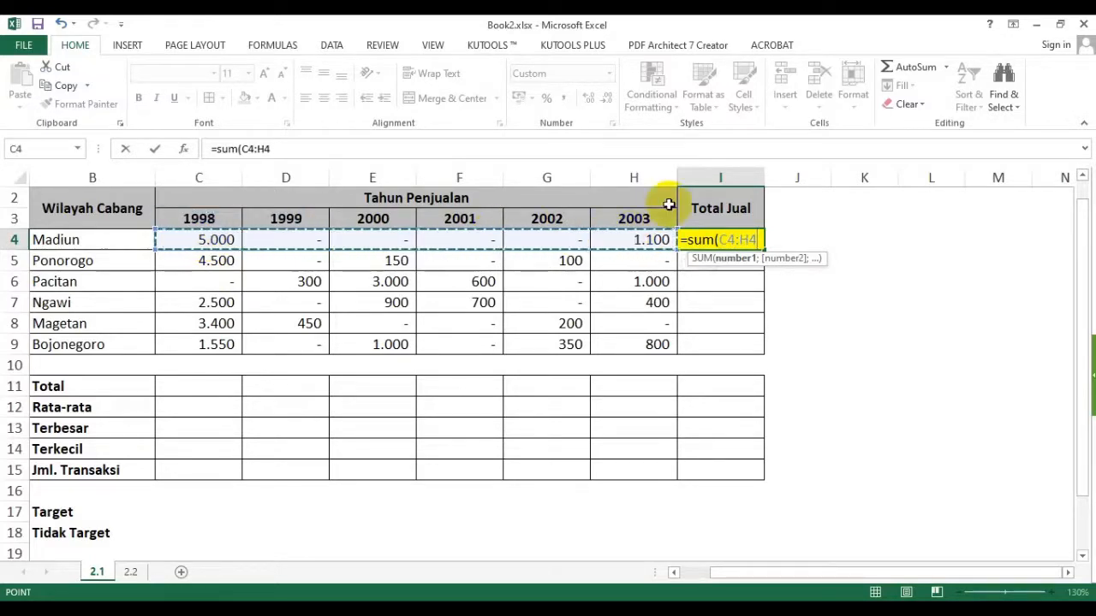
type(")")
key("Return")
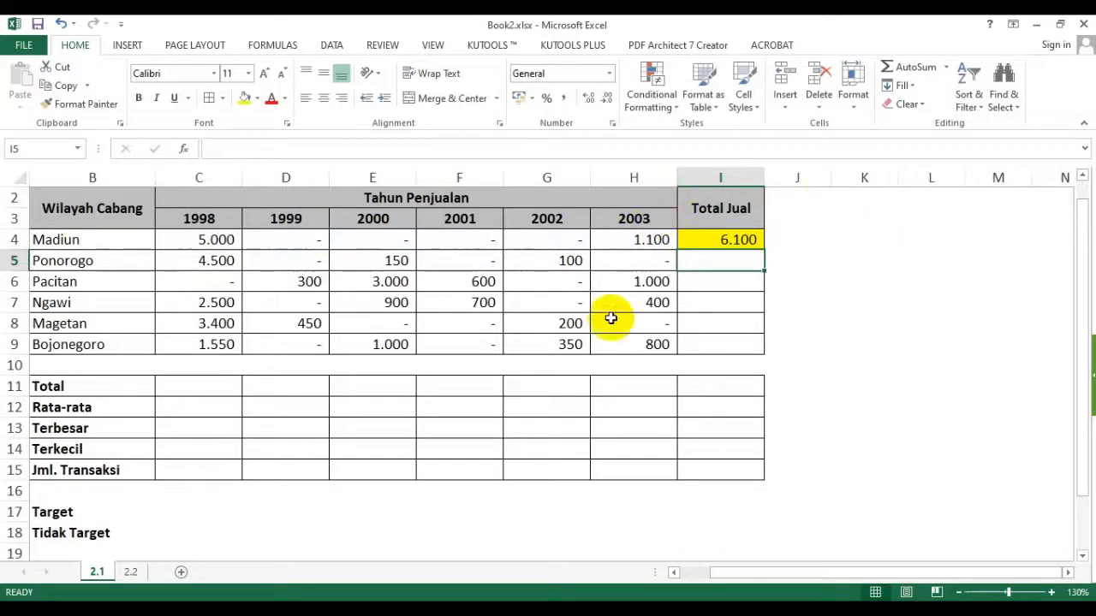
Copy Madiun's Total Jual formula from I4 down through Bojonegoro's row, I9.
left_click(732, 239)
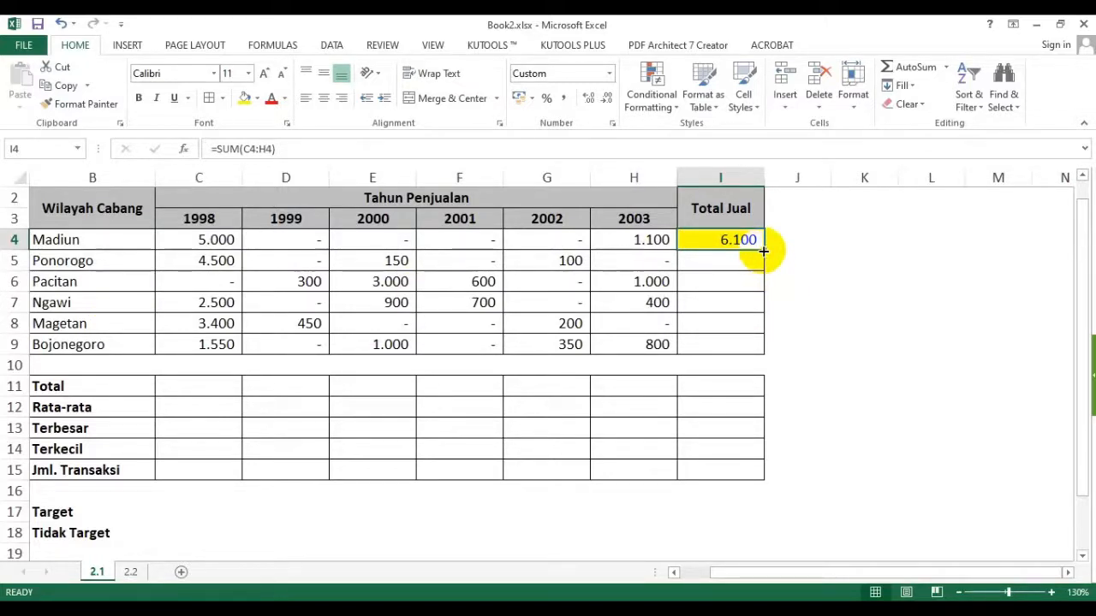
left_click(812, 280)
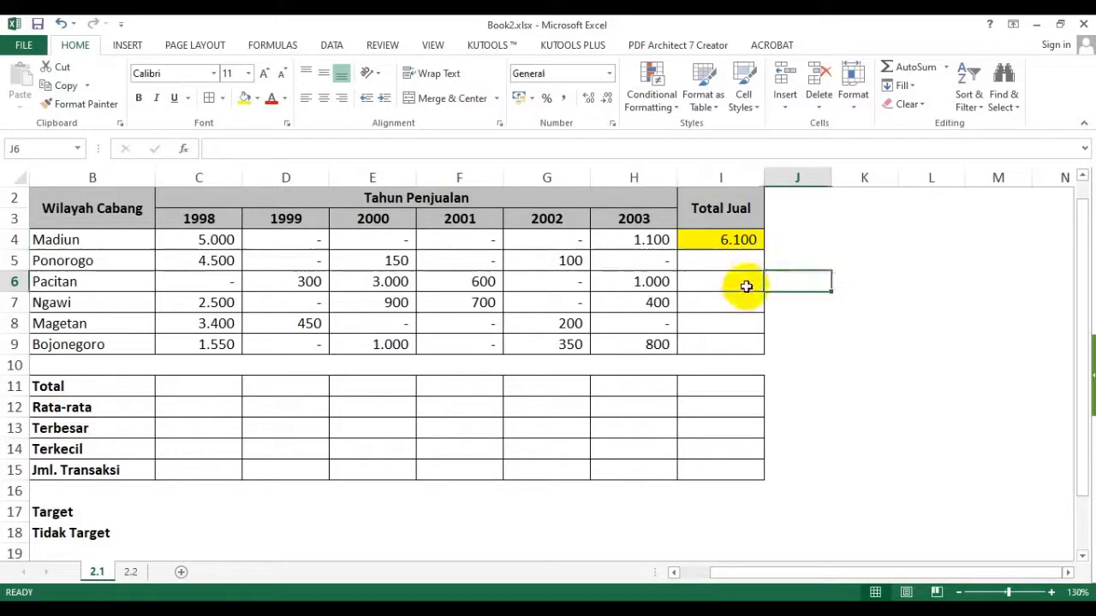
left_click(723, 239)
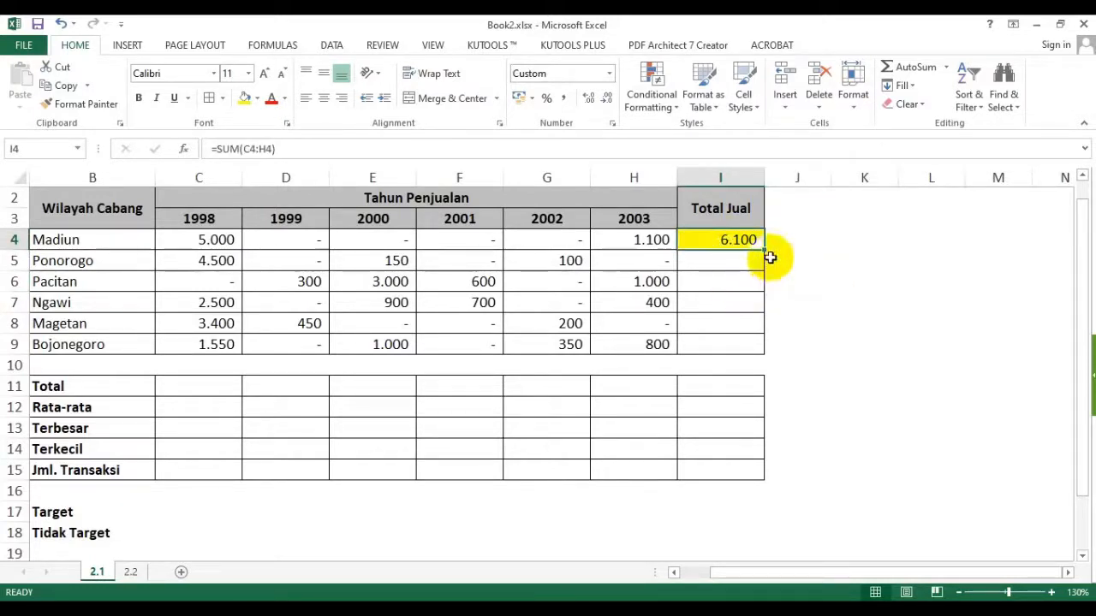
left_click_drag(764, 250, 770, 353)
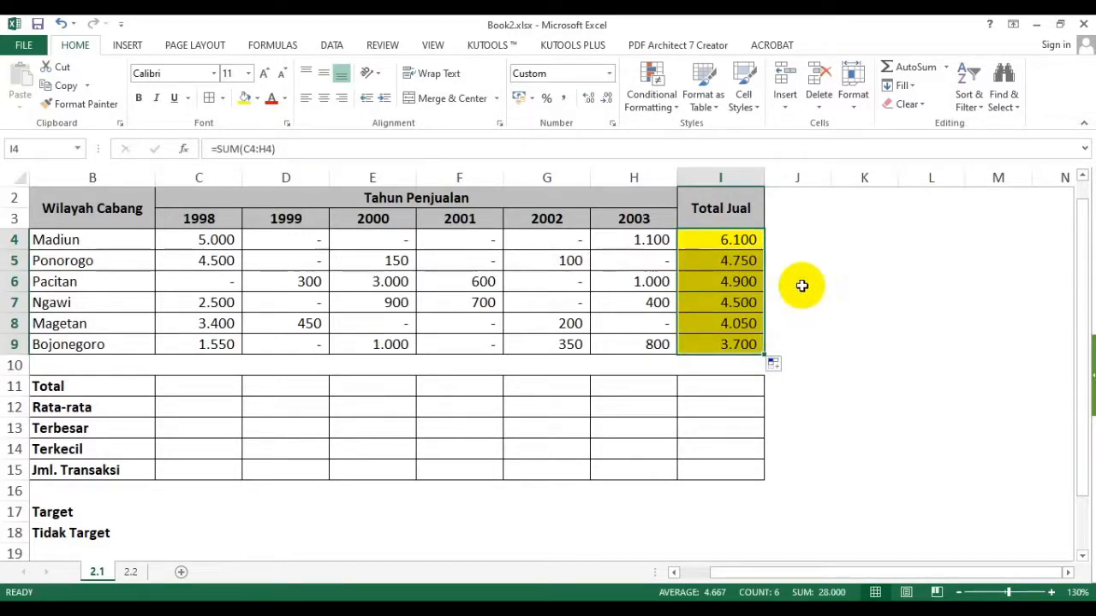
left_click(733, 244)
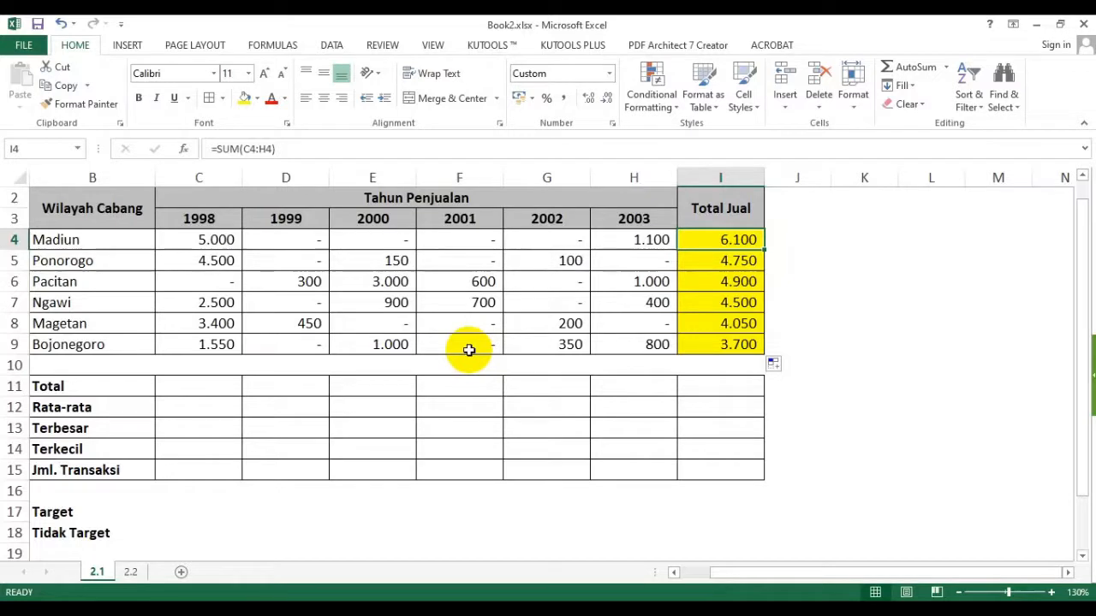
Undo the copied totals and Madiun's sum, and try adding the cells individually in I4 with =C4+D4+E4+F4+G4+H4.
key("ctrl+z")
key("ctrl+z")
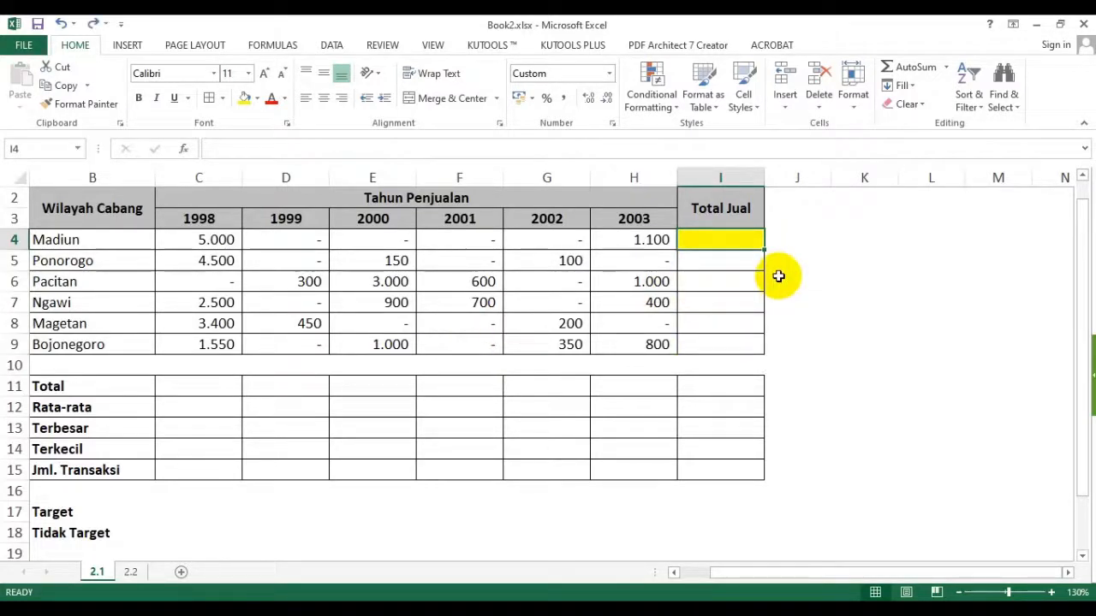
type("=")
left_click(229, 238)
type("+")
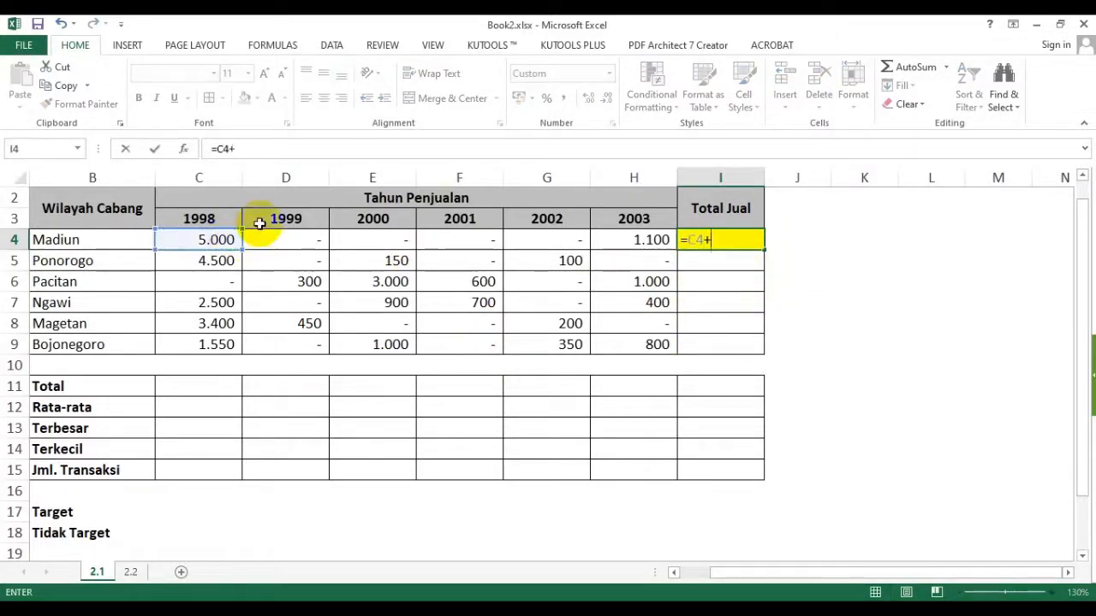
left_click(295, 240)
type("+")
left_click(379, 241)
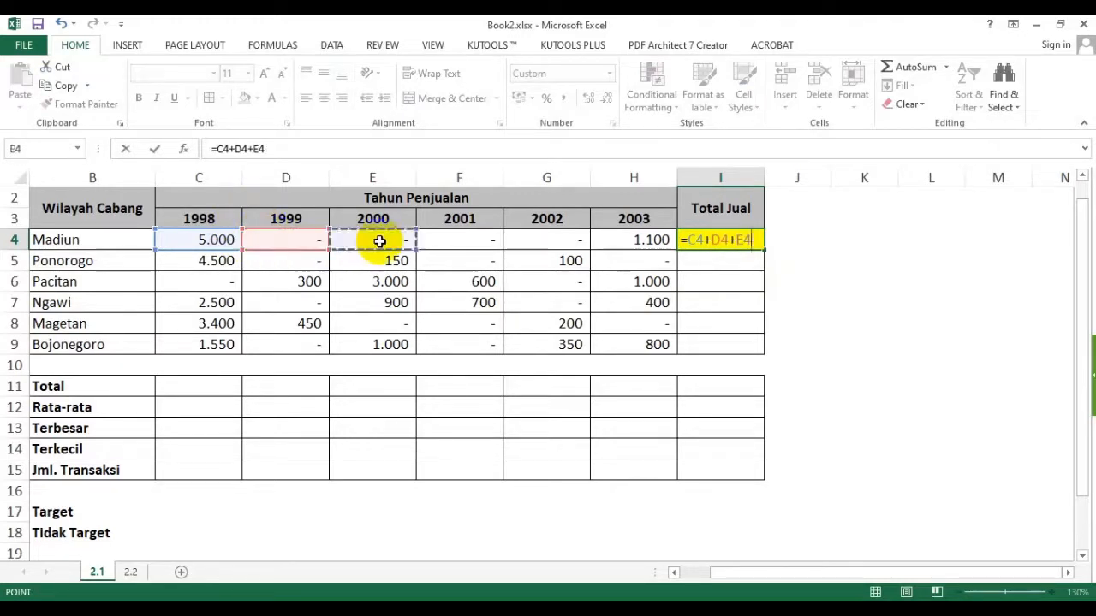
type("+")
left_click(457, 240)
type("+")
left_click(528, 240)
type("+")
left_click(651, 240)
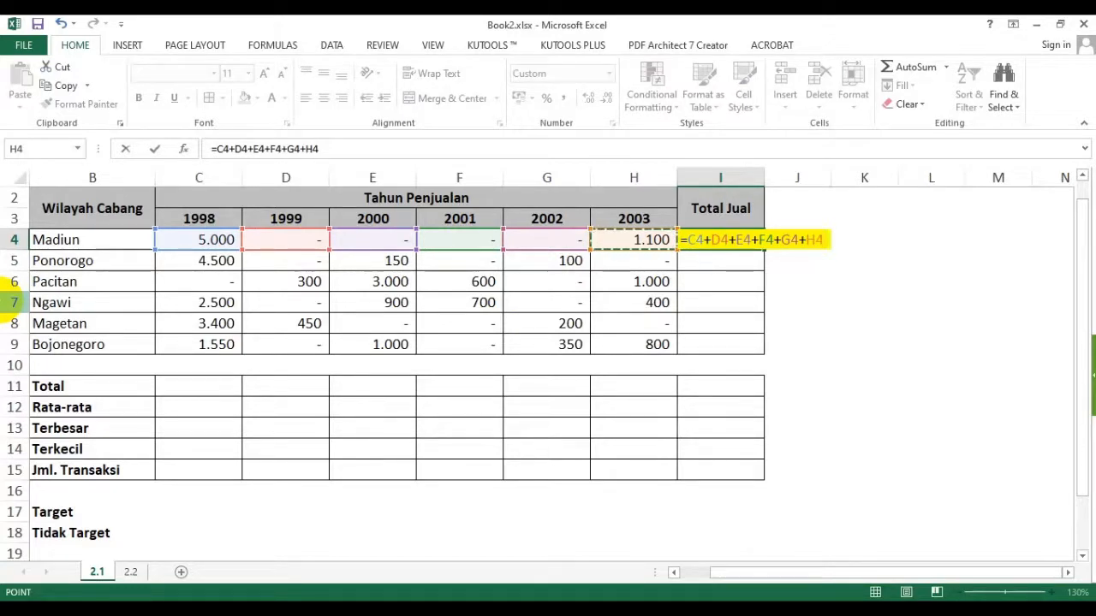
key("Return")
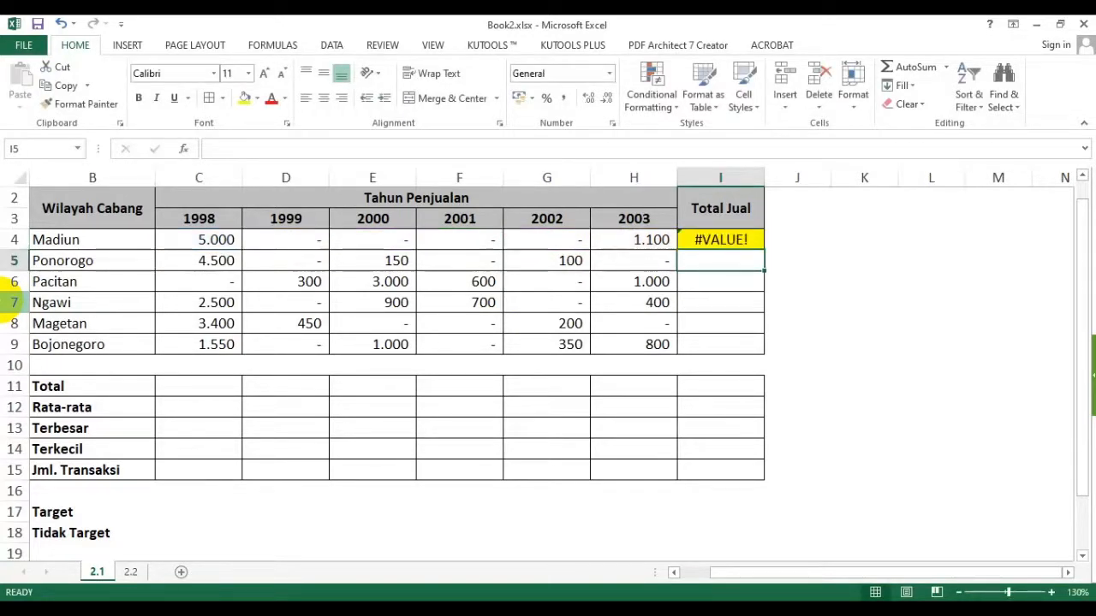
Check the contents of C4 and D4, and replace the formula in Madiun's Total Jual cell, I4, with =SUM(C4:H4).
left_click(213, 237)
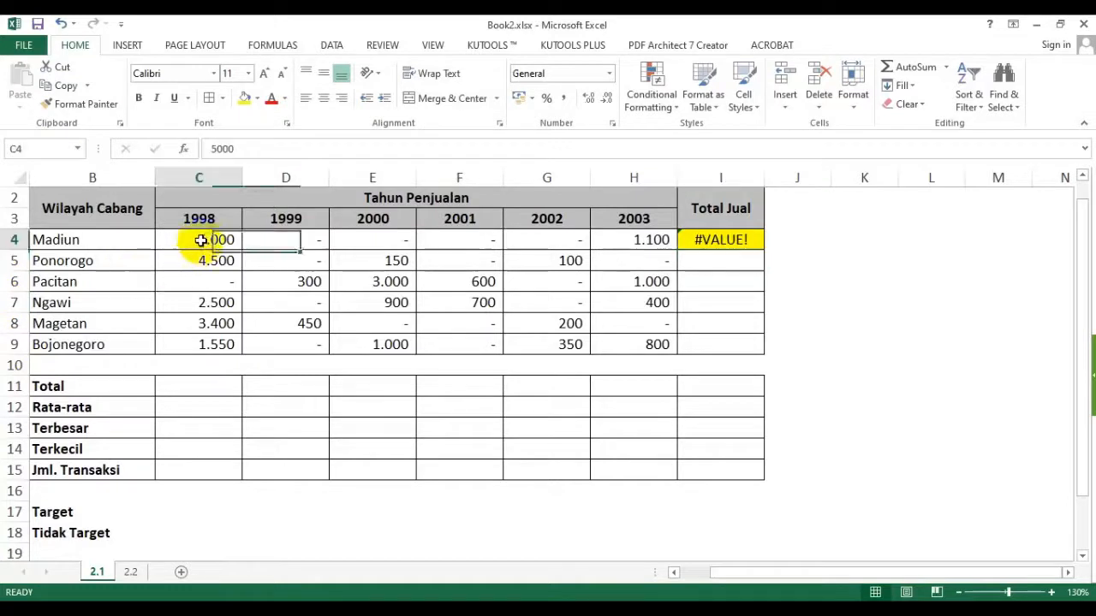
left_click(305, 242)
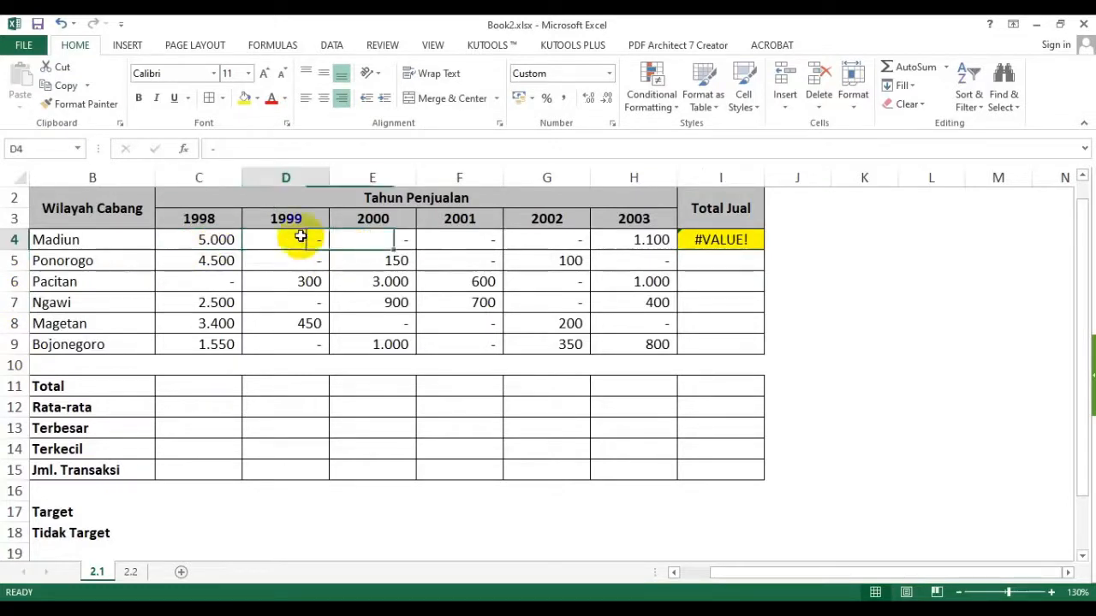
left_click(716, 242)
type("=")
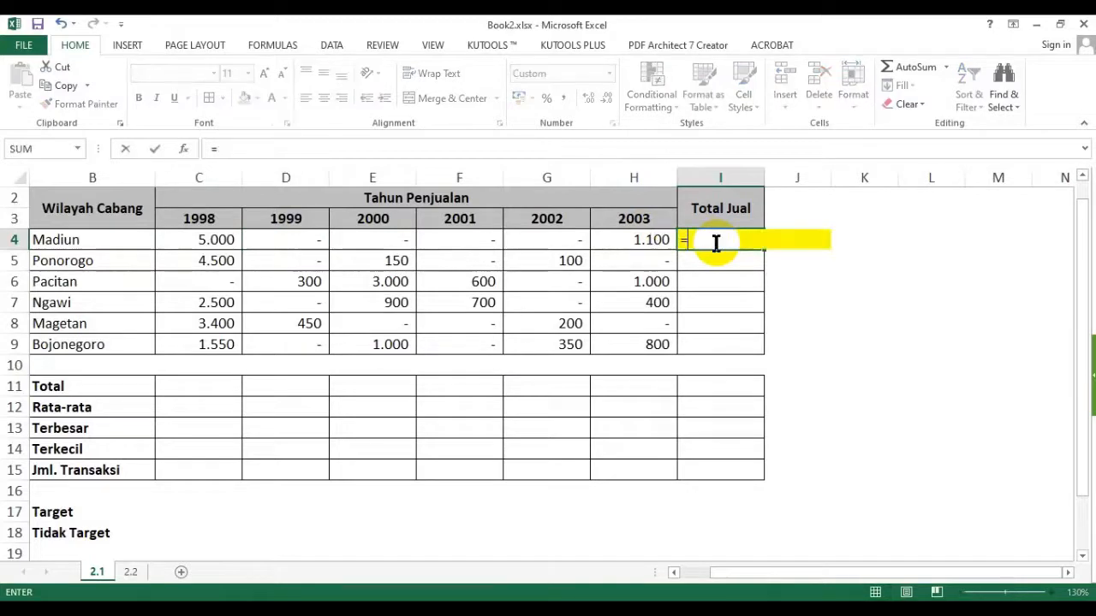
type("sum(")
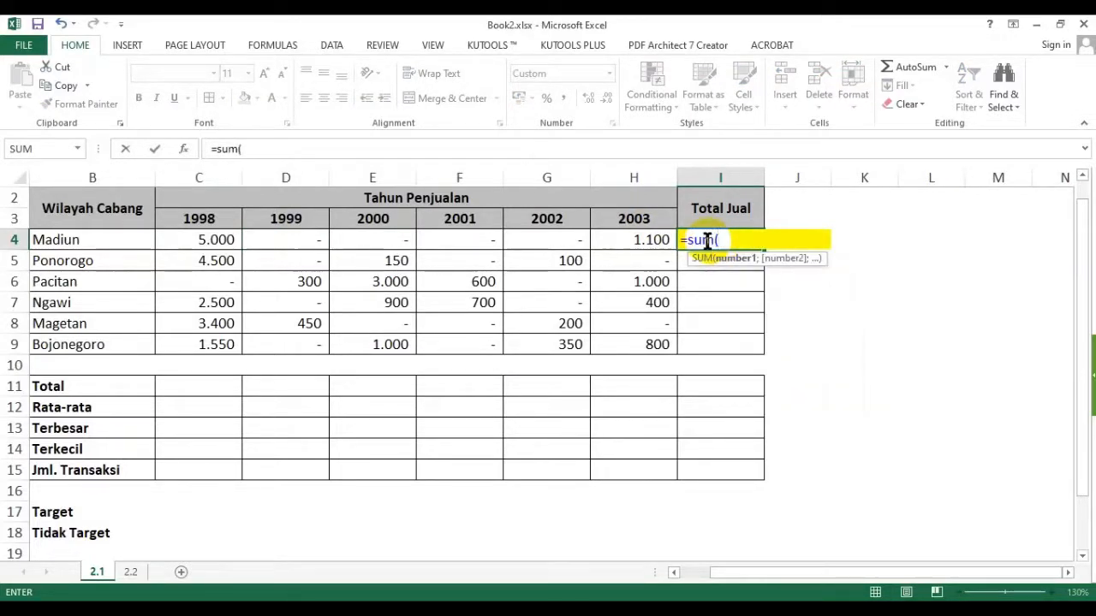
left_click_drag(215, 239, 639, 240)
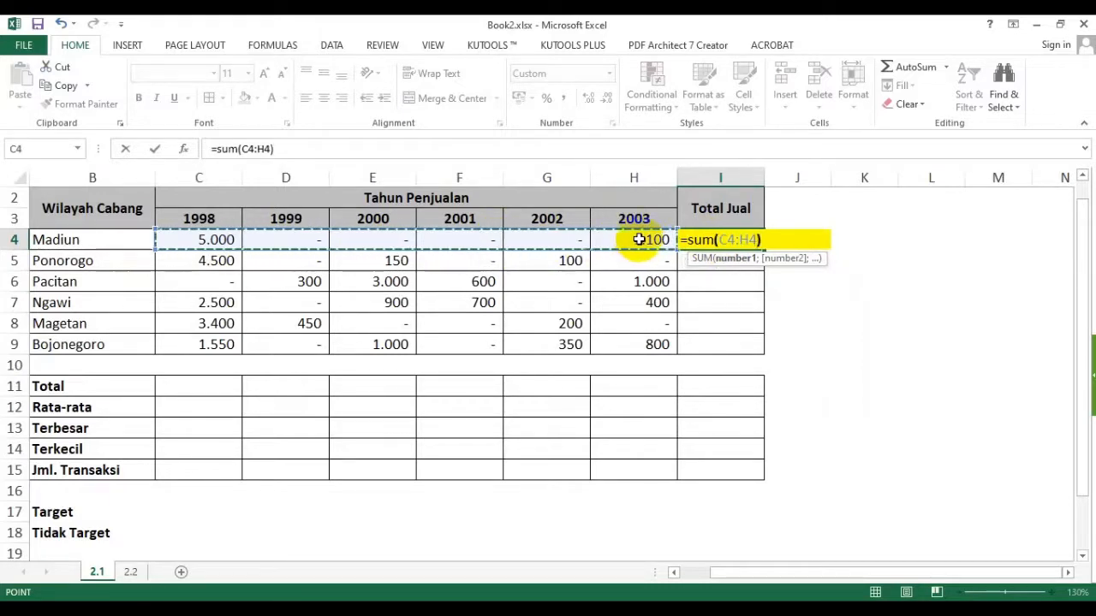
type(")")
key("Return")
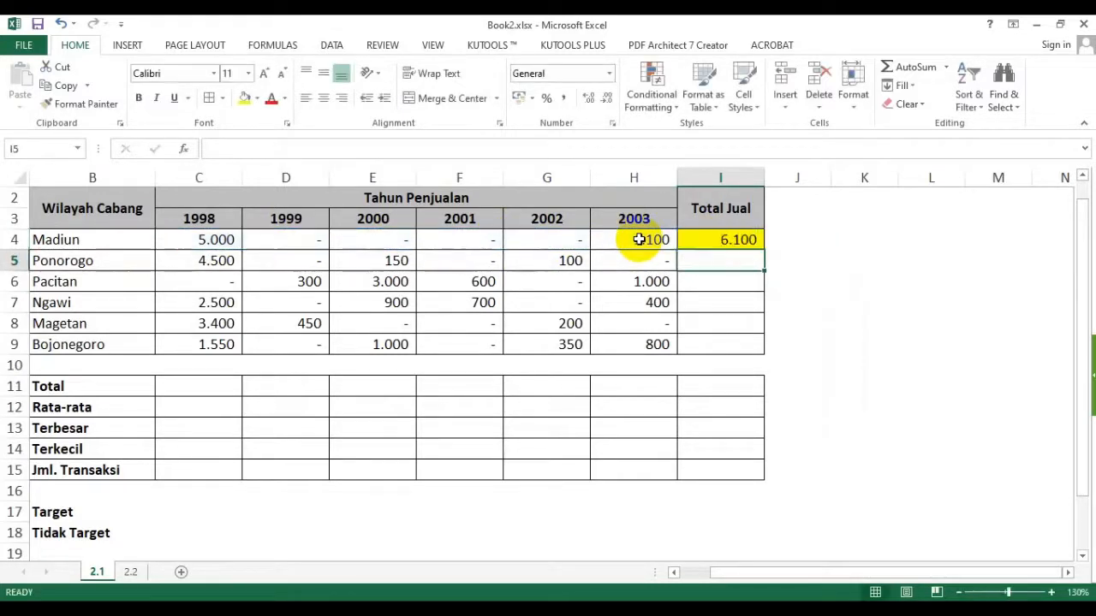
Fill the SUM formula from I4 down to I9 to calculate Total Jual for the remaining branches.
left_click(747, 244)
left_click_drag(763, 253, 759, 351)
left_click(721, 241)
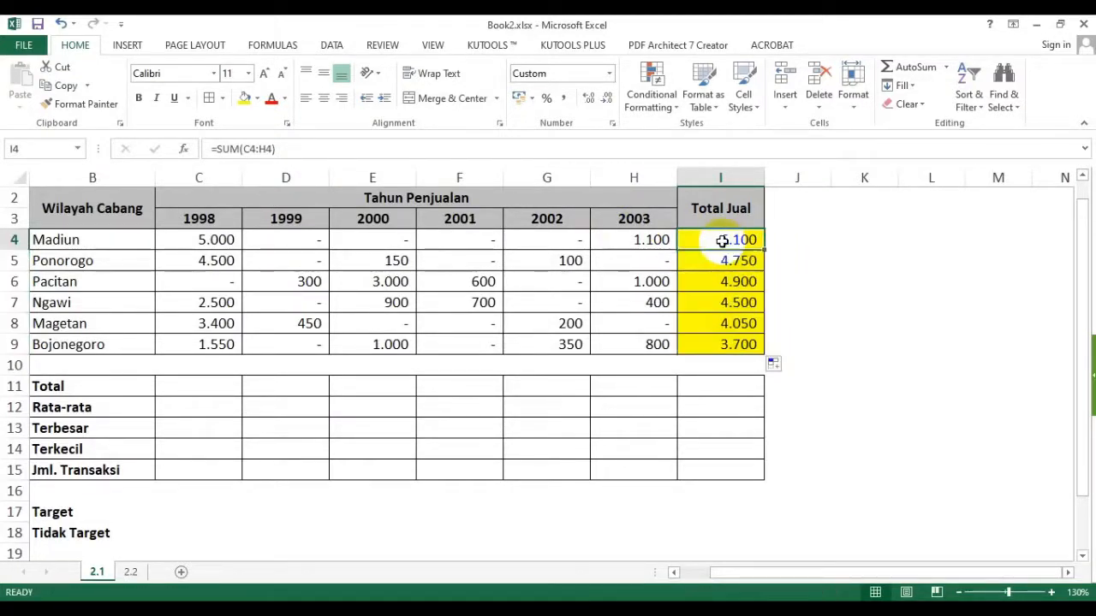
left_click(738, 283)
Review the empty Total row, B11:I11, and the branches' Total Jual values in column I.
left_click(52, 387)
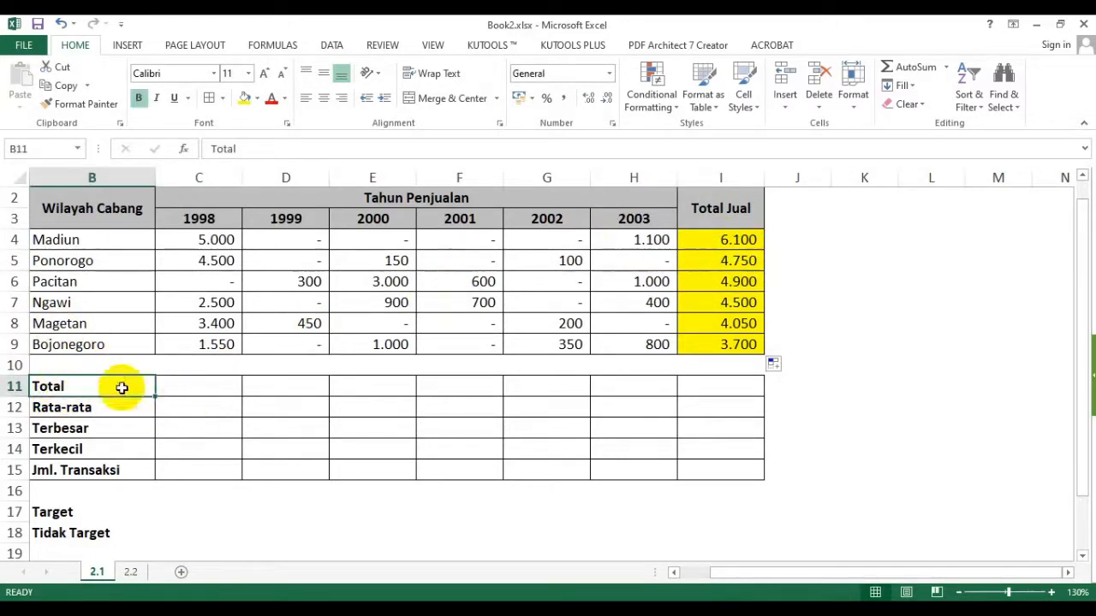
left_click_drag(120, 386, 706, 385)
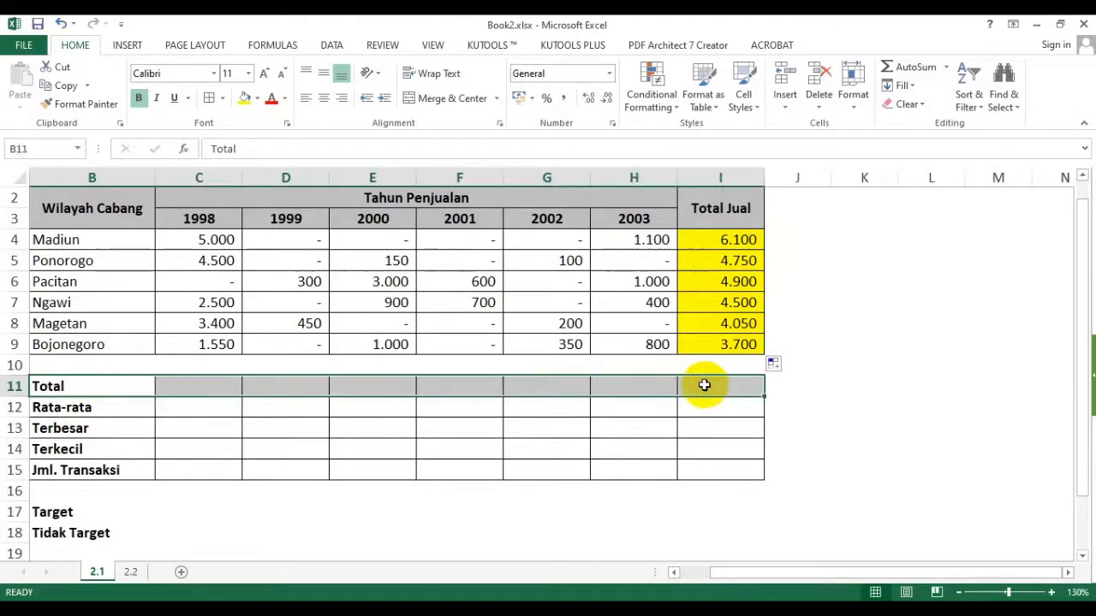
left_click(171, 382)
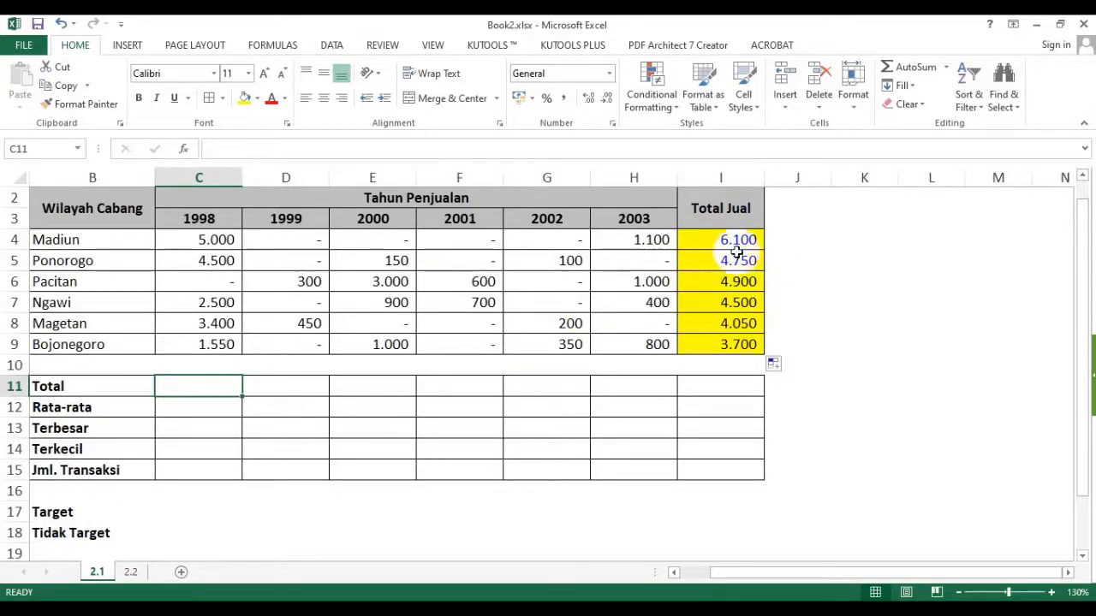
left_click_drag(725, 239, 730, 341)
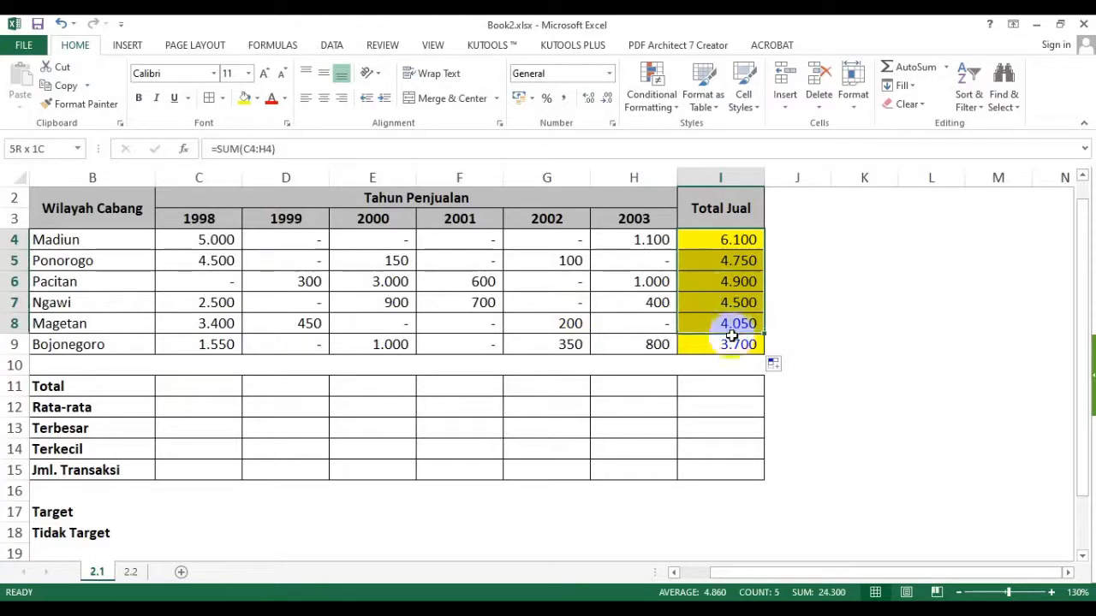
Check the Total Jual formulas in I5:I8 and the empty Total row, C11:I11.
left_click(730, 261)
left_click(733, 301)
left_click(738, 326)
left_click(734, 280)
left_click(734, 261)
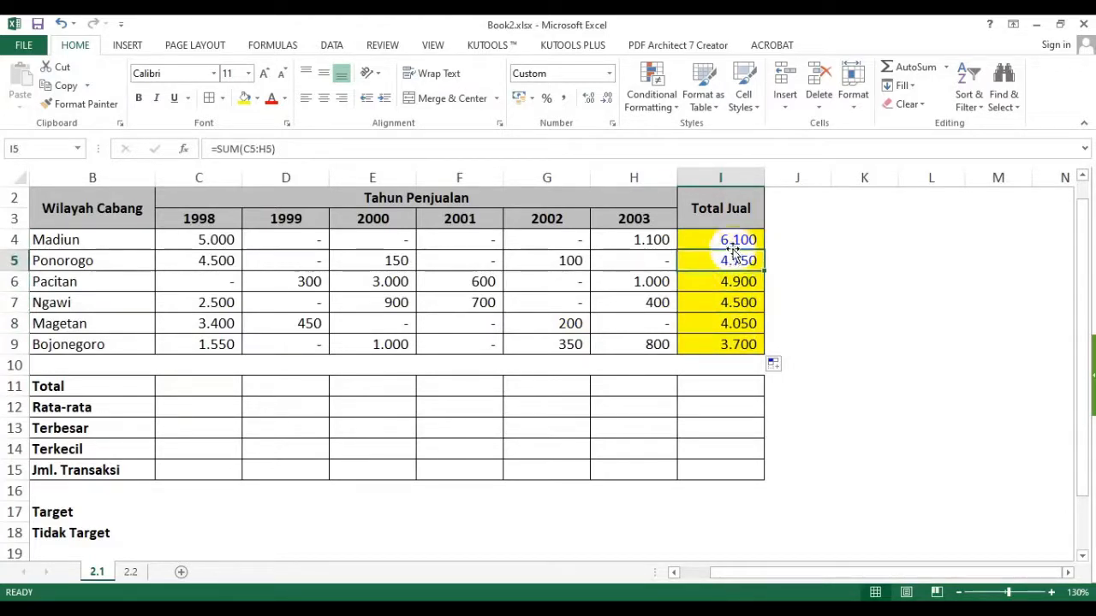
left_click_drag(163, 386, 702, 386)
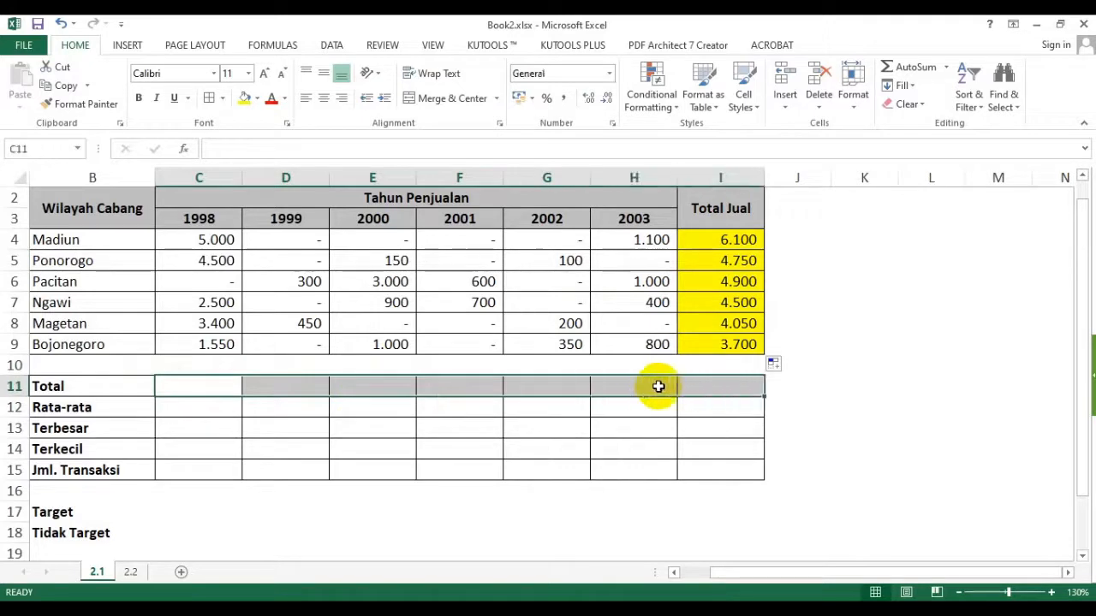
Fill the 1998 summary cells C11:C15, from Total to Jml. Transaksi, with yellow.
left_click(215, 384)
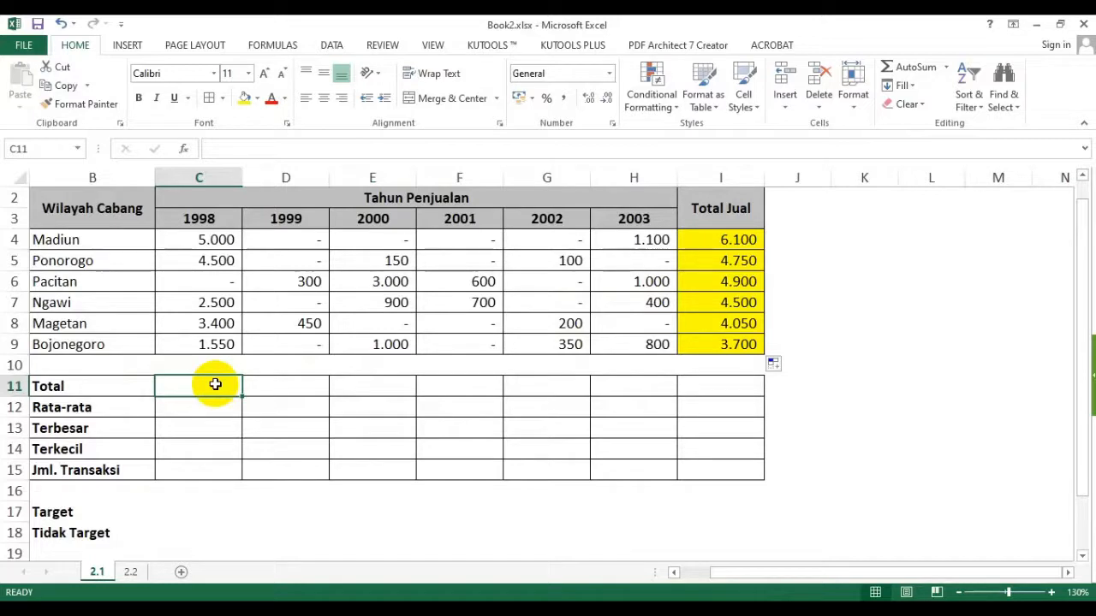
left_click(244, 99)
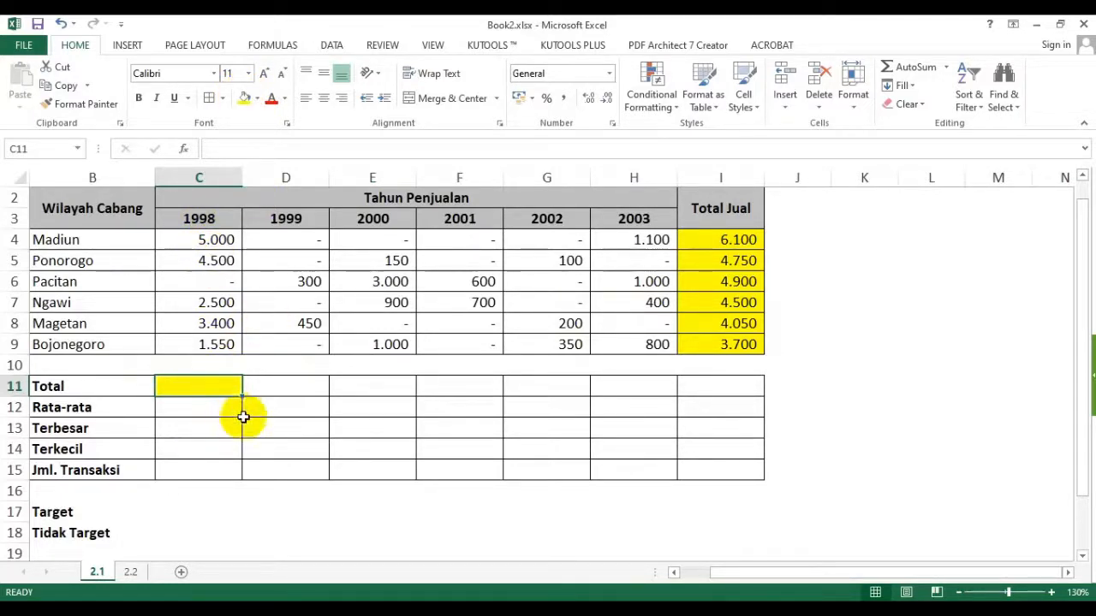
left_click(193, 415)
left_click_drag(193, 417, 191, 467)
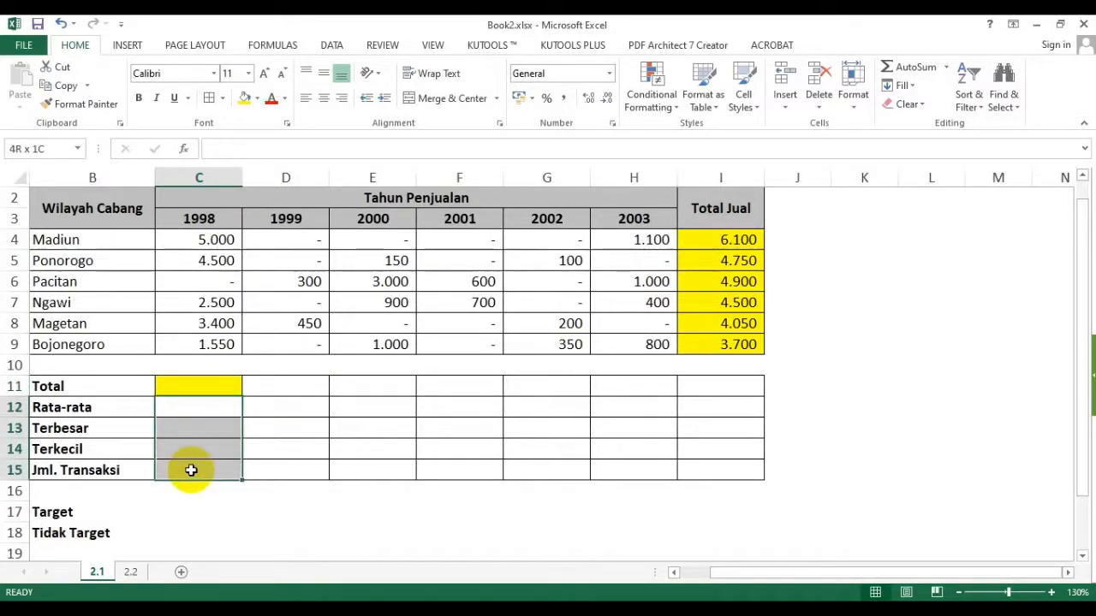
left_click(245, 97)
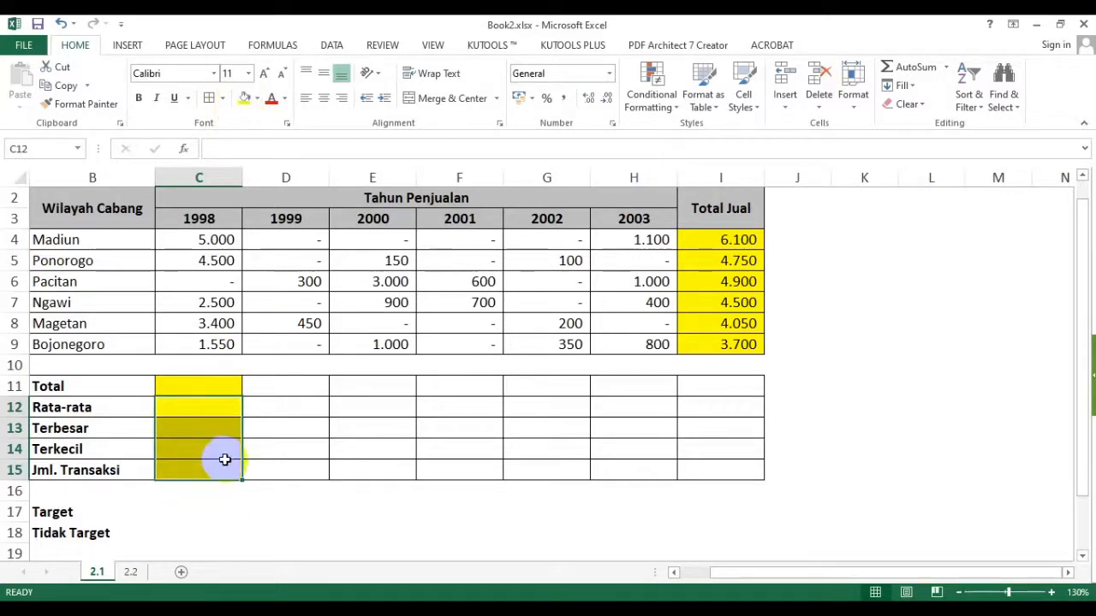
left_click(262, 447)
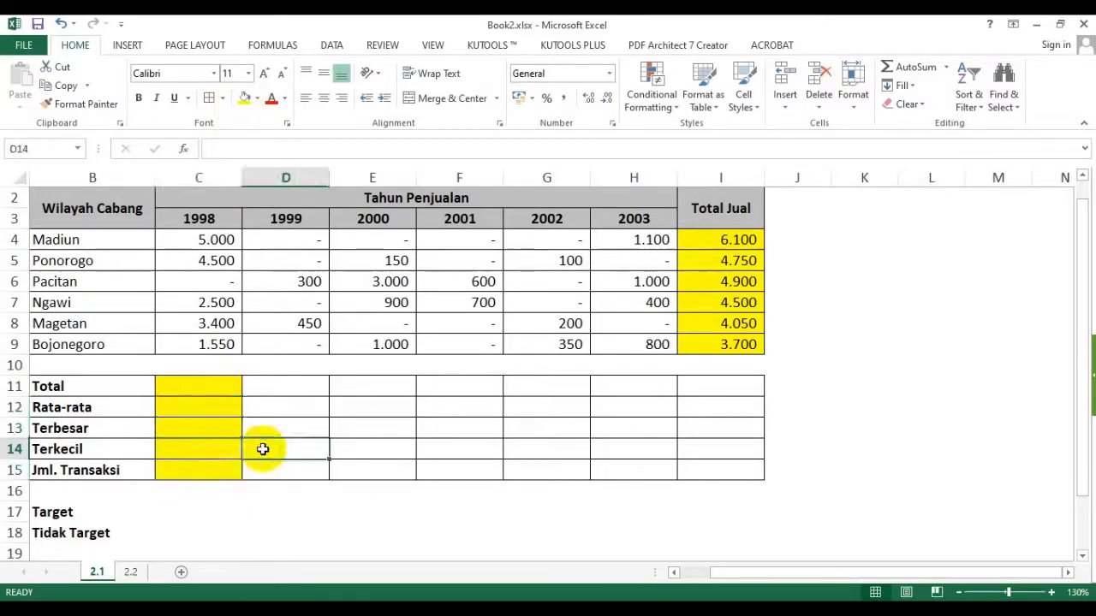
Enter =SUM(C4:C9) in C11 to calculate the 1998 total across all branches.
left_click(192, 382)
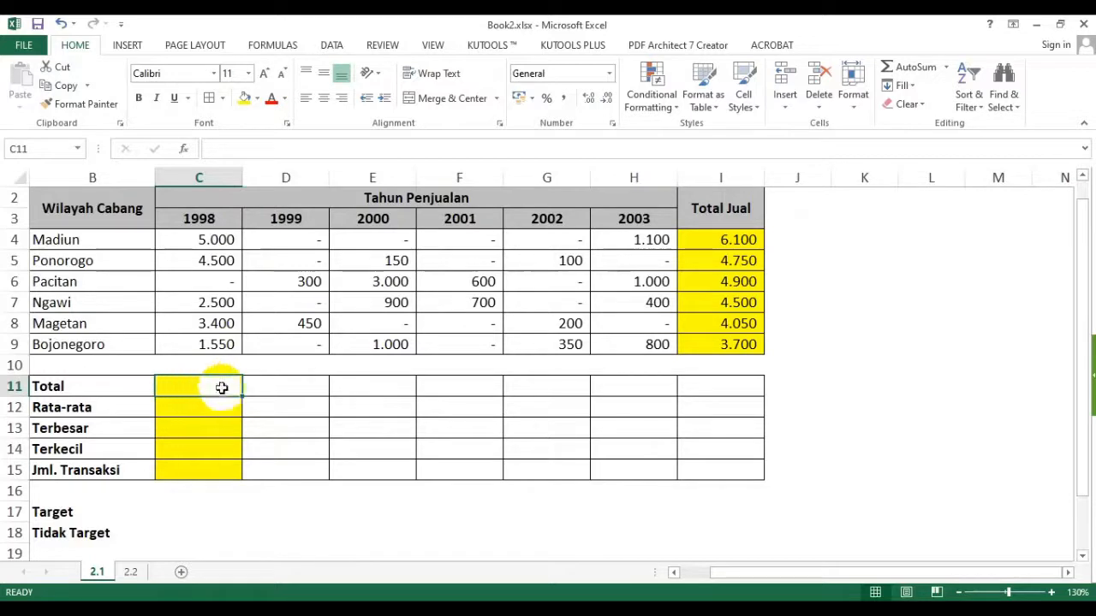
left_click(210, 443)
left_click(221, 390)
type("=sum(")
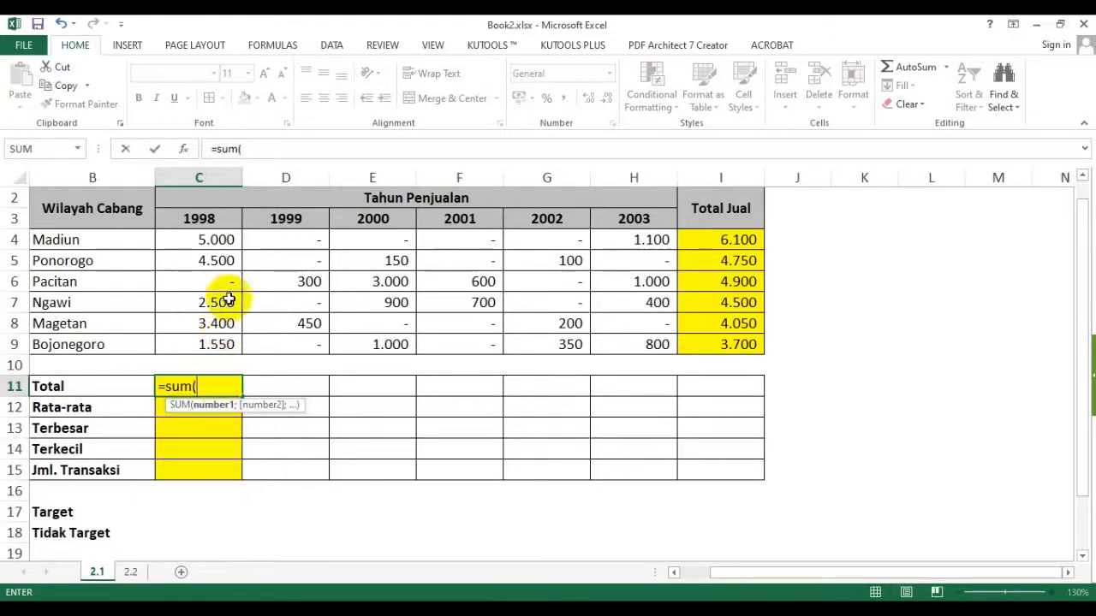
left_click_drag(213, 241, 207, 347)
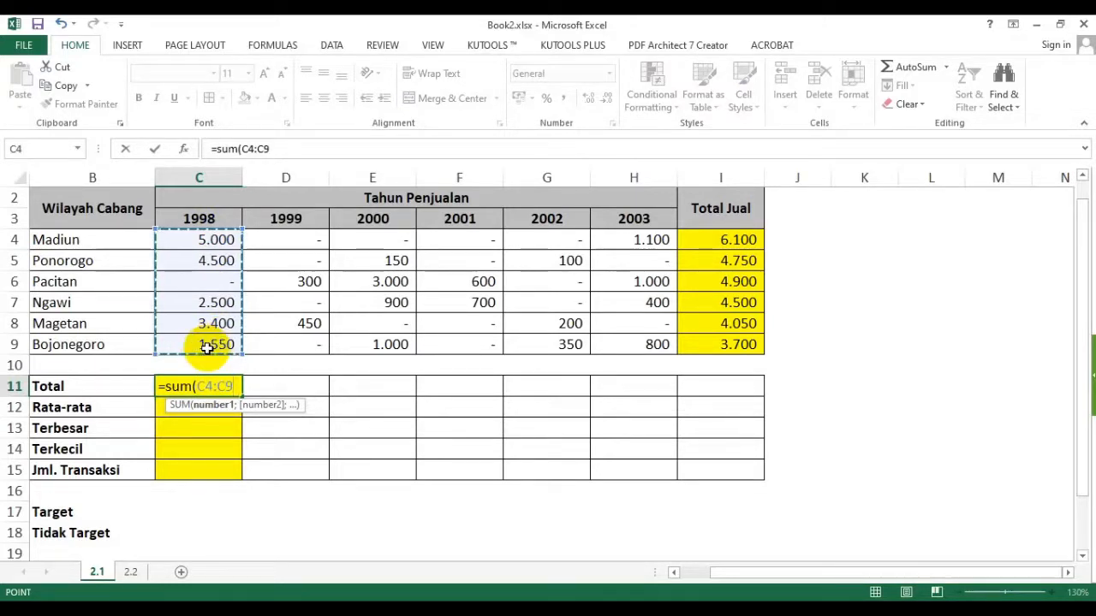
type(")")
key("Return")
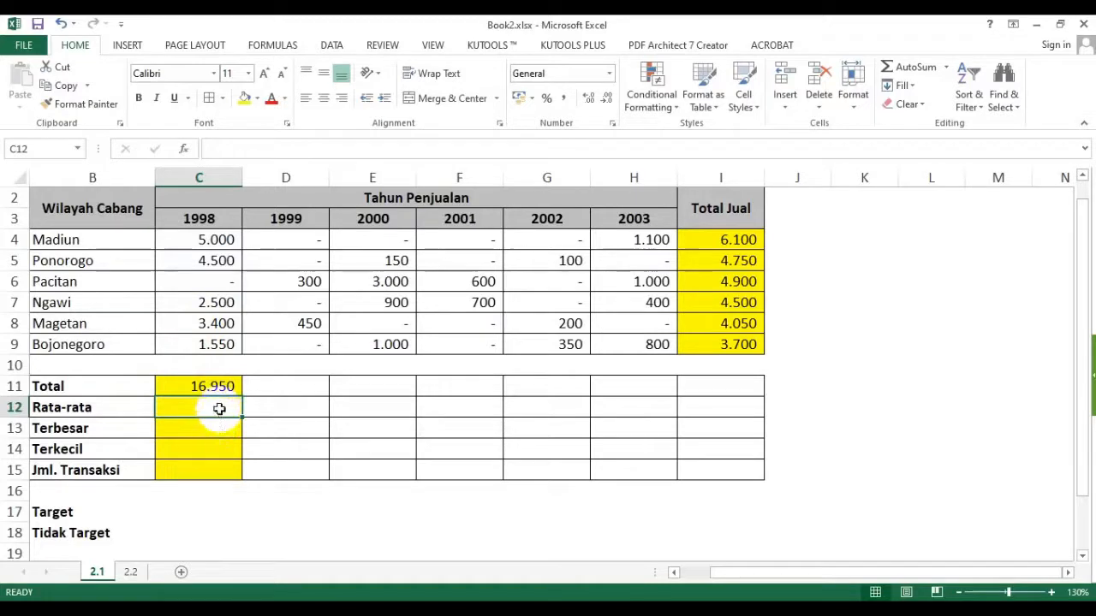
Fill the SUM formula from C11 across to I11 to total the remaining years and Total Jual.
key("Down")
key("Down")
key("Down")
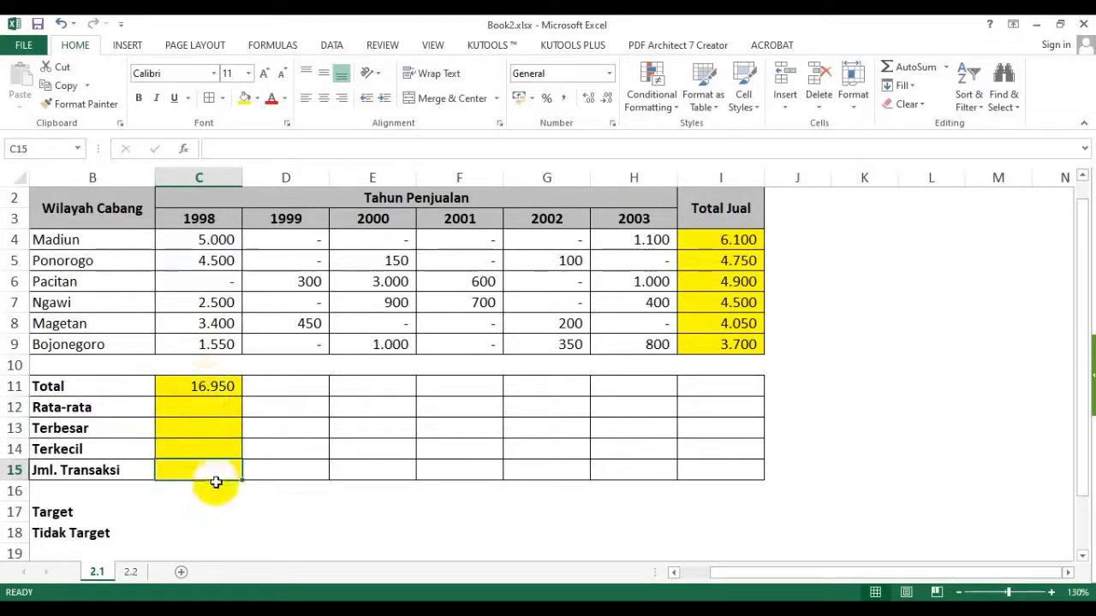
left_click(221, 385)
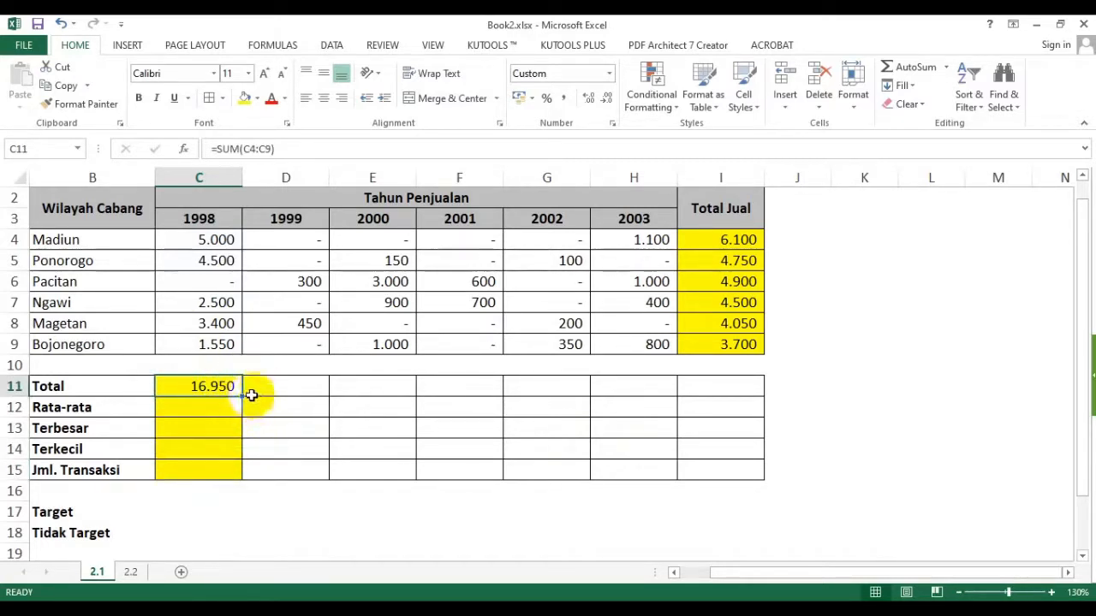
left_click_drag(242, 396, 763, 392)
left_click(826, 365)
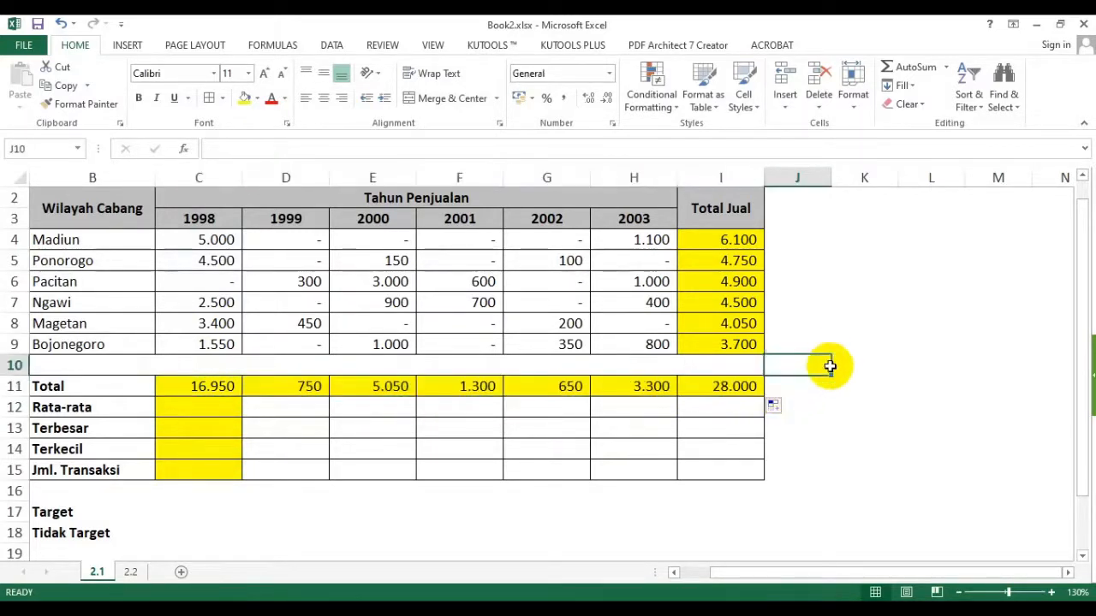
Format the grand total cell I11 with a red fill and bold yellow text.
left_click(726, 390)
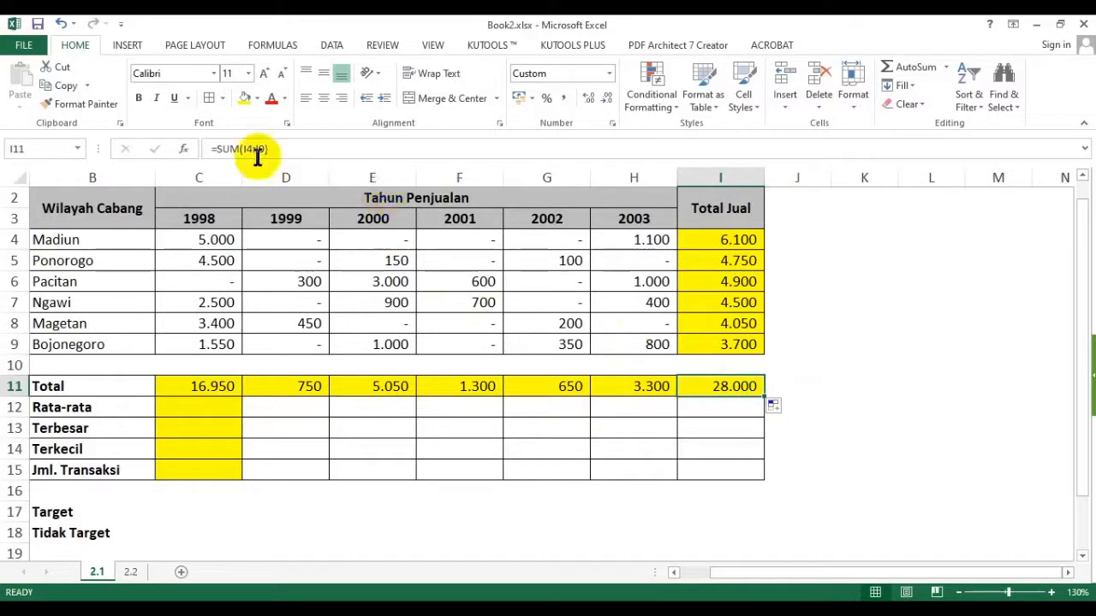
left_click(257, 97)
left_click(257, 219)
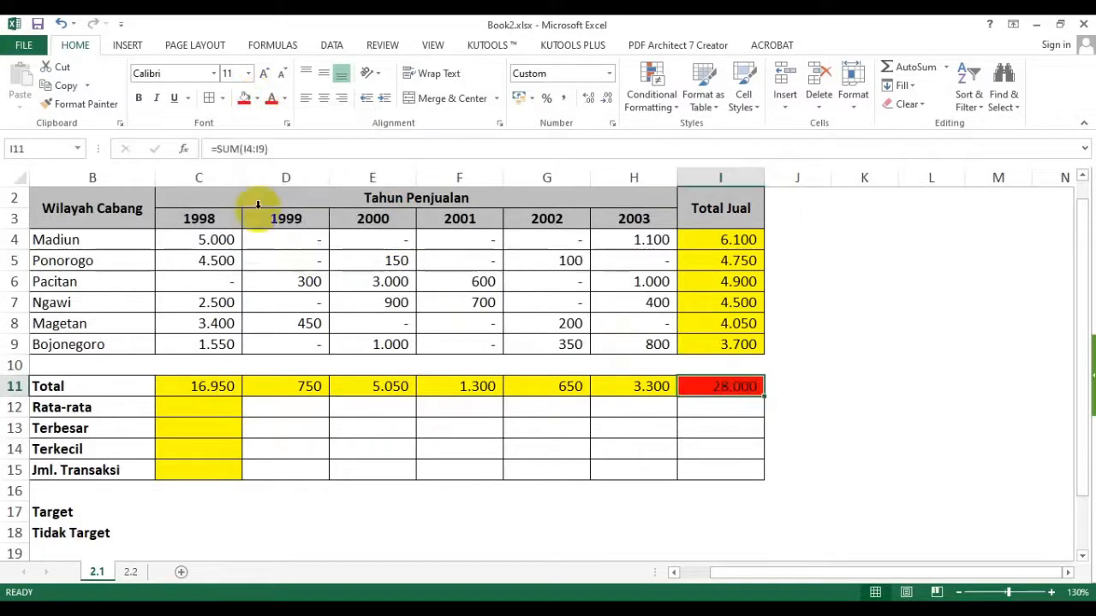
left_click(285, 98)
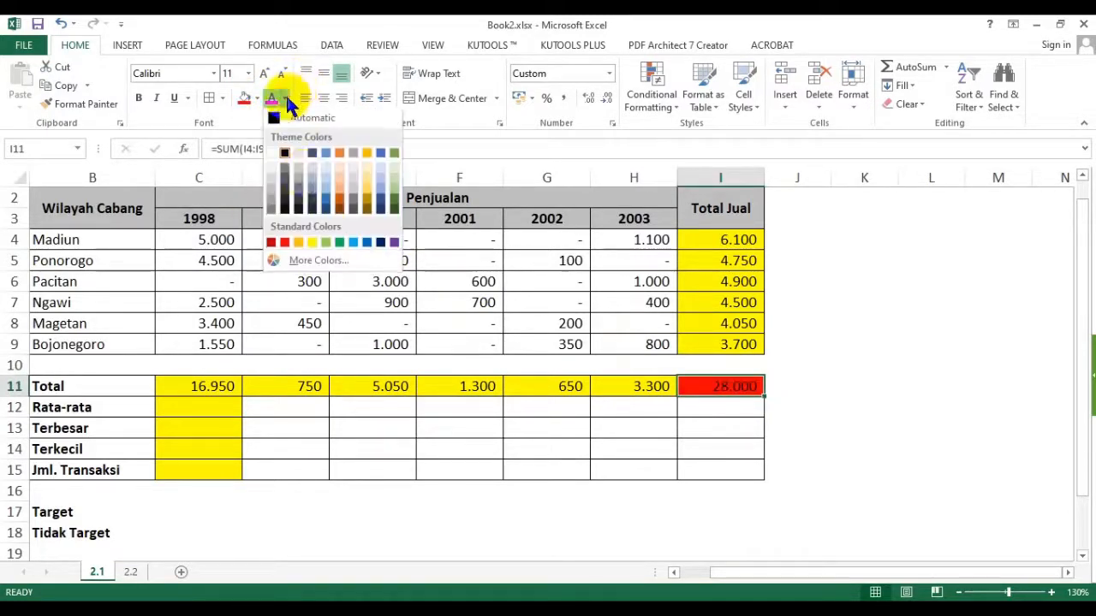
left_click(311, 244)
left_click(139, 98)
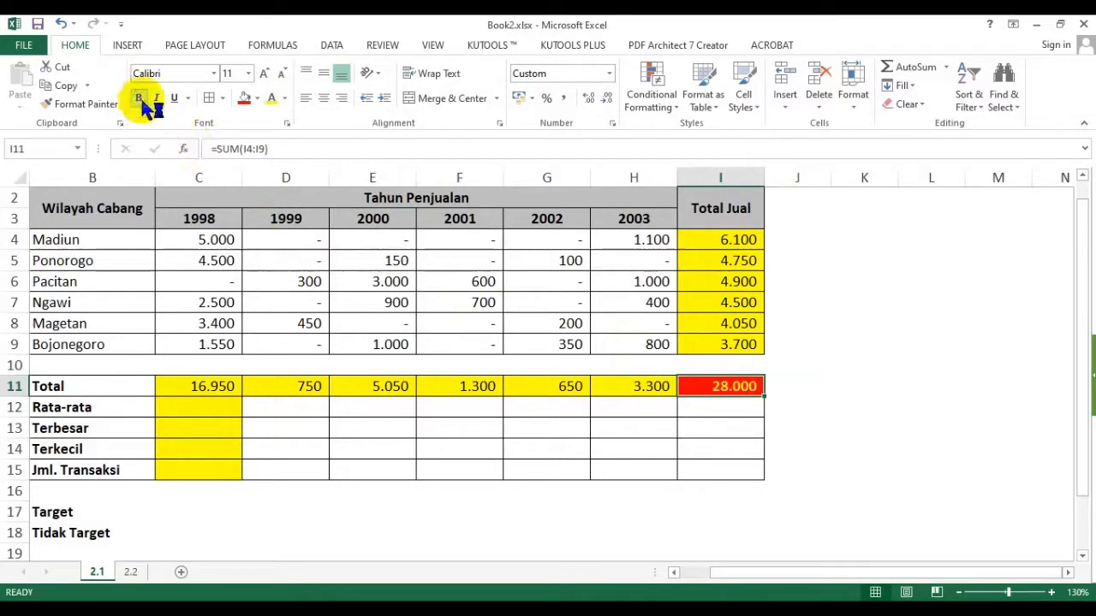
Check the sum of all branch sales in C4:H9 against the grand total in I11.
left_click(212, 240)
left_click_drag(211, 240, 638, 344)
left_click(638, 344)
left_click_drag(214, 239, 659, 352)
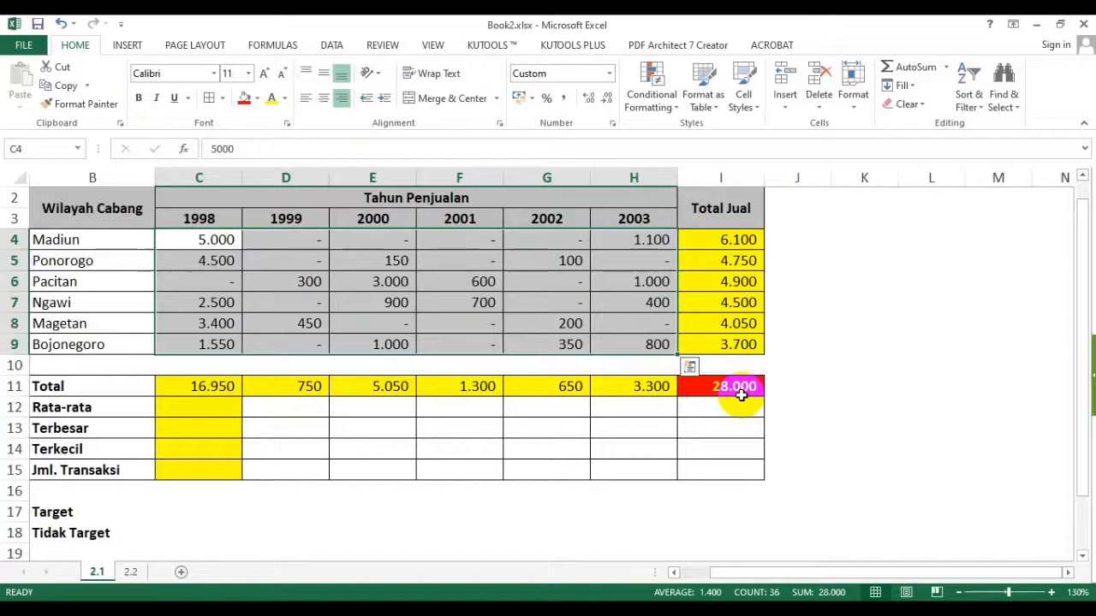
left_click(913, 345)
Enter =AVERAGE(C4:C9) in C12 to calculate the 1998 Rata-rata.
left_click(210, 405)
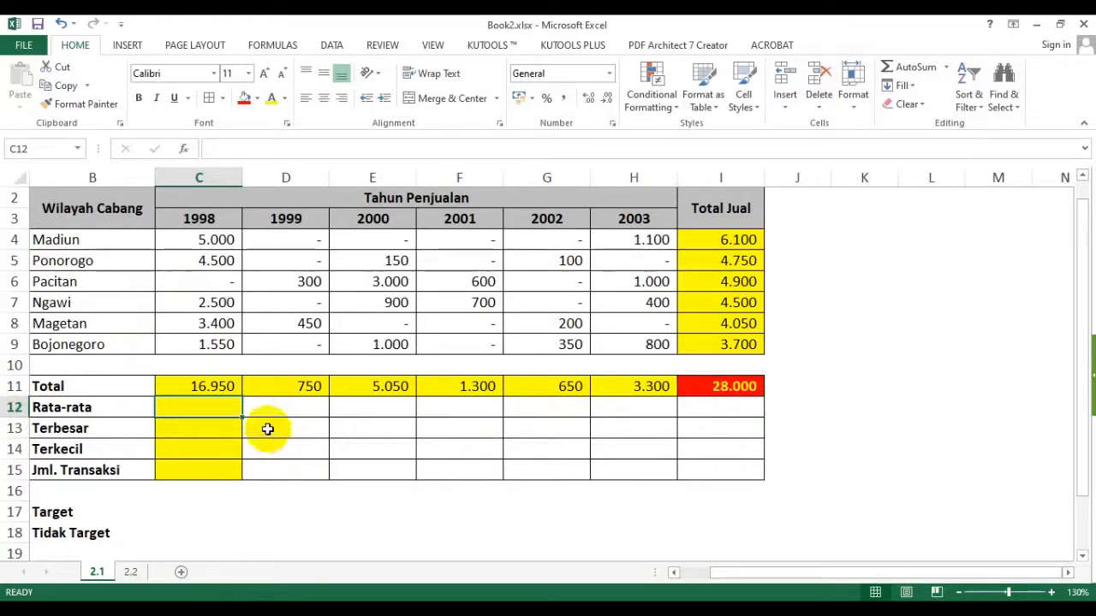
left_click(206, 406)
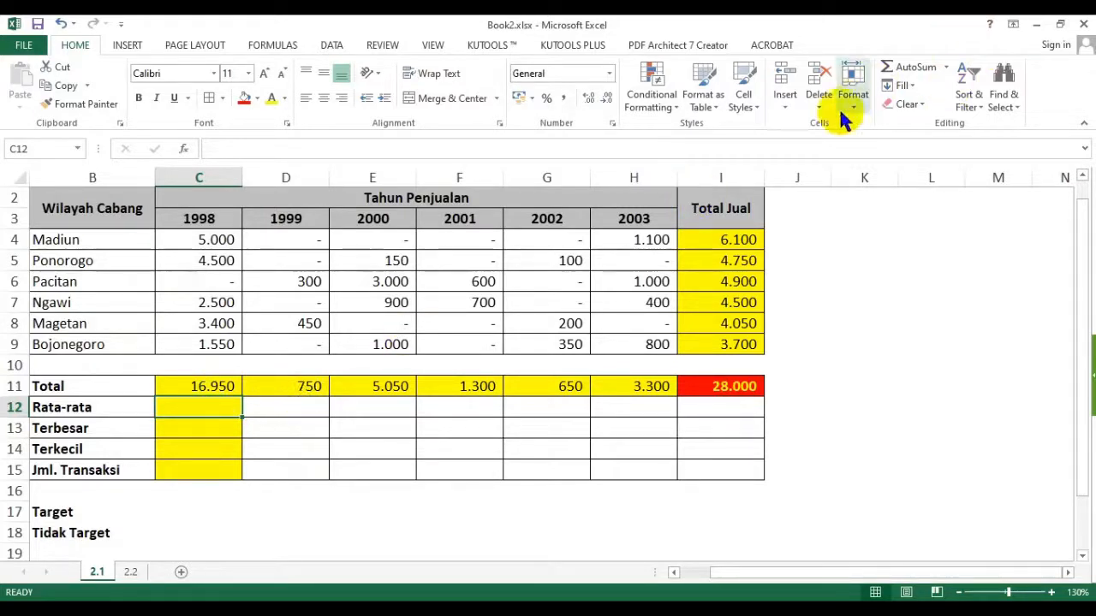
left_click(945, 67)
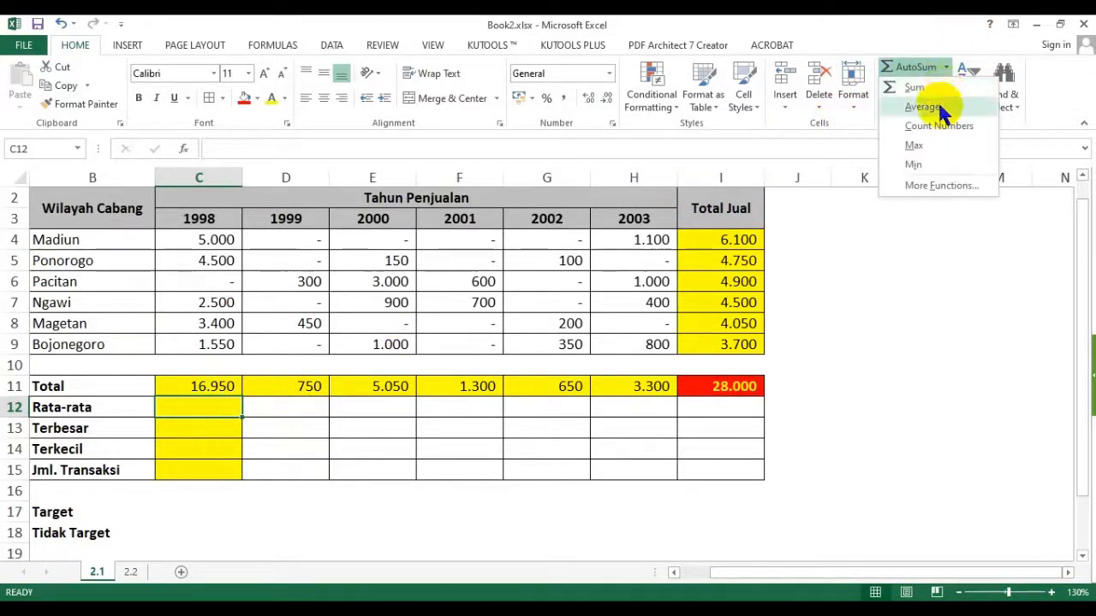
left_click(209, 406)
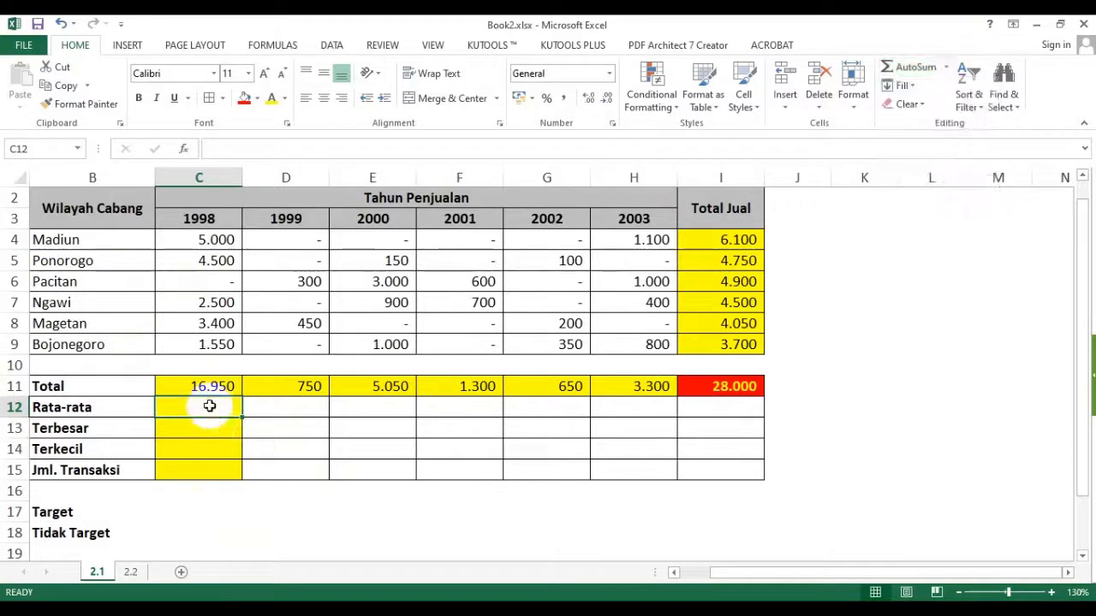
type("=av")
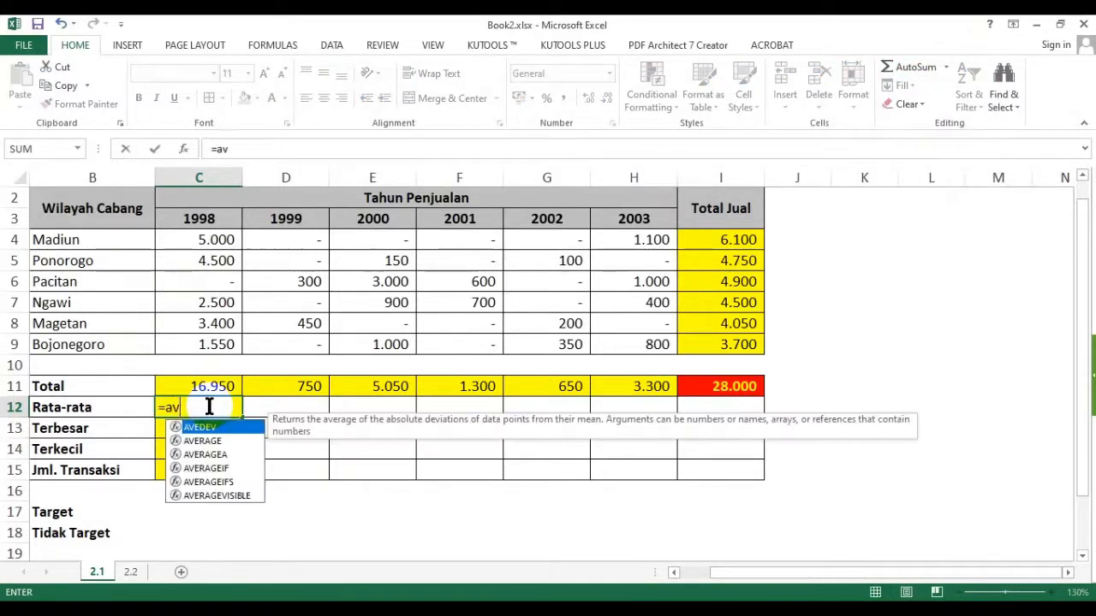
type("erage")
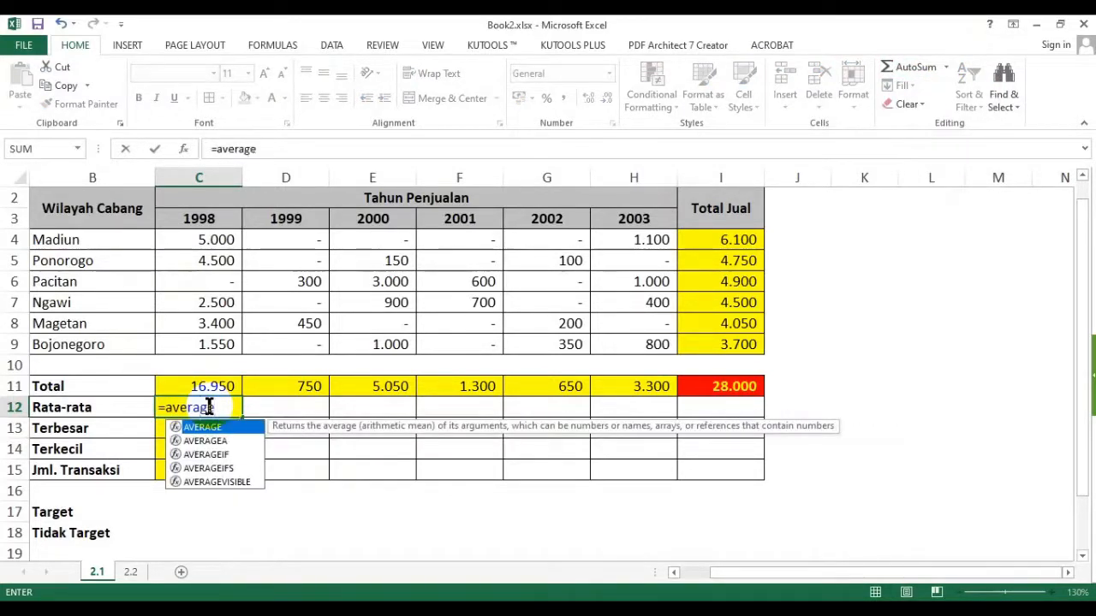
type("(")
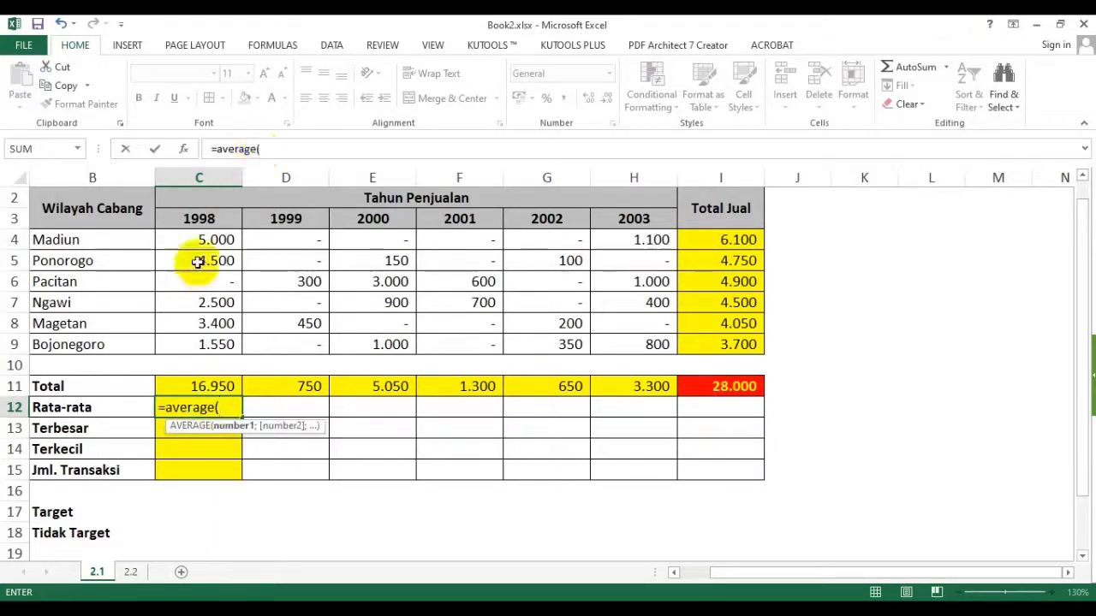
left_click_drag(211, 240, 214, 339)
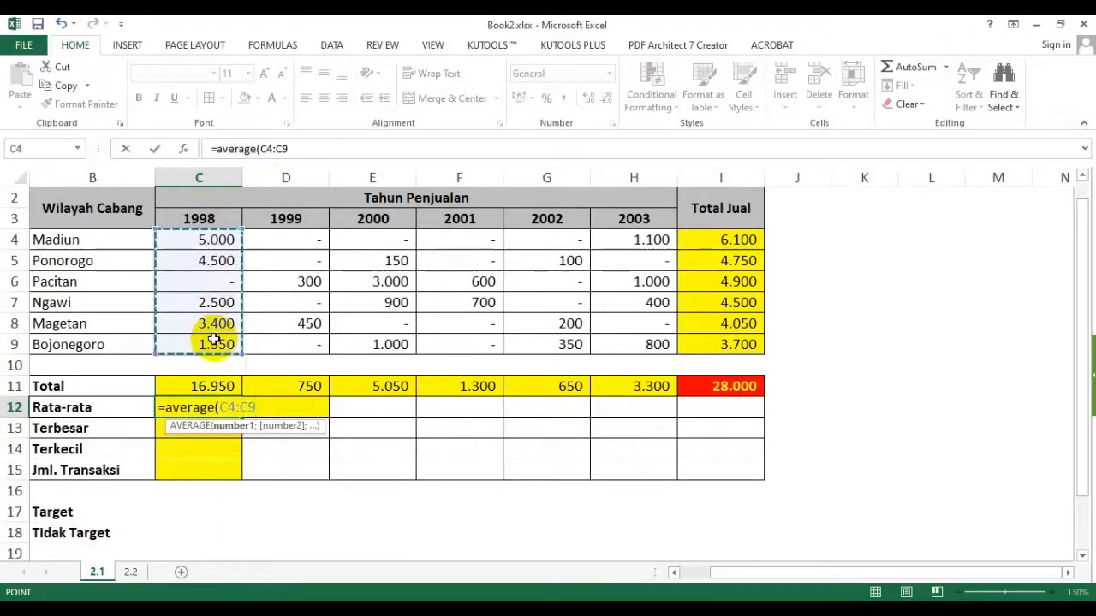
type(")")
key("Return")
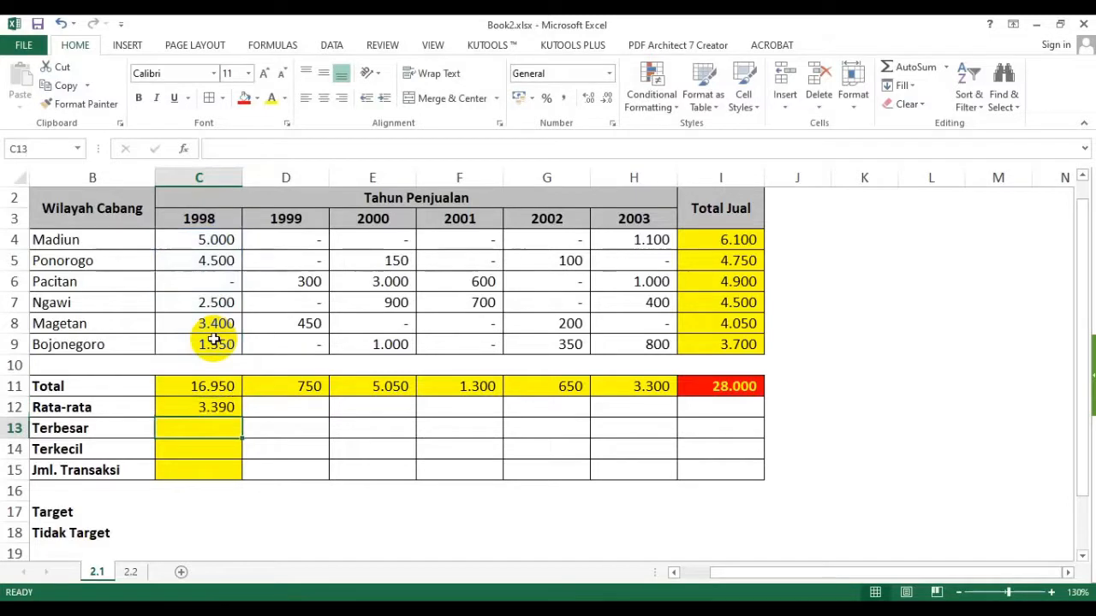
Fill the AVERAGE formula from C12 across to I12, and give I12 a red fill and bold yellow text.
left_click(204, 407)
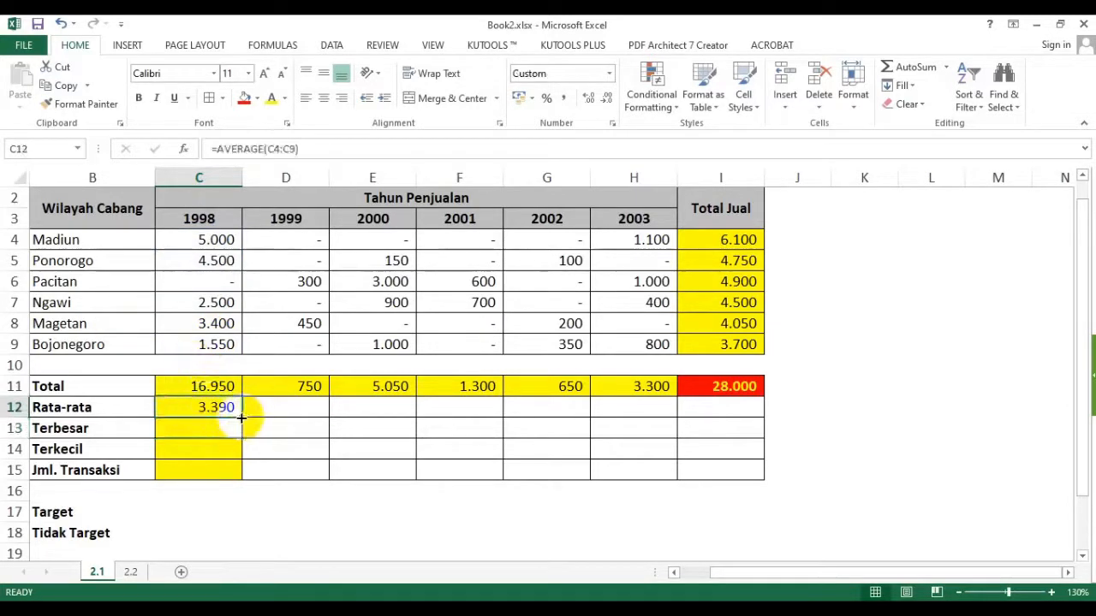
left_click_drag(241, 417, 762, 428)
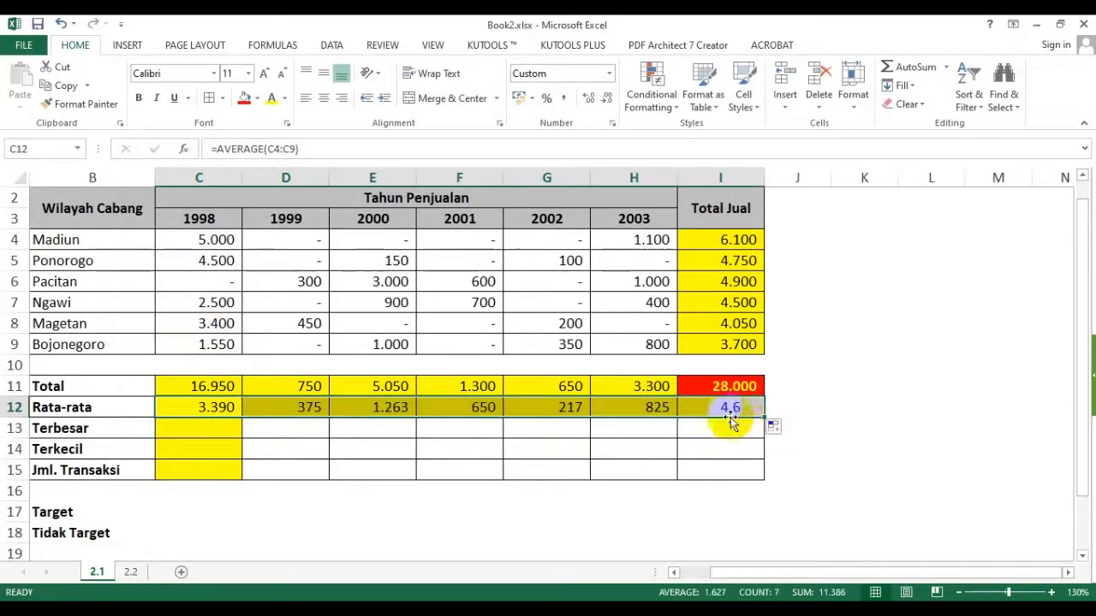
left_click(755, 411)
left_click(138, 97)
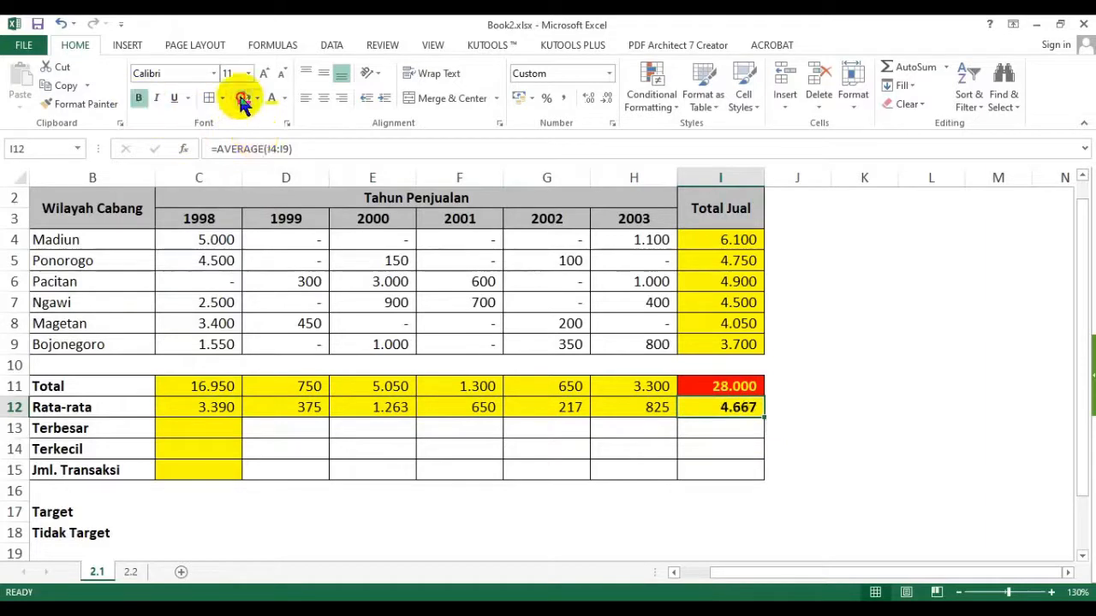
left_click(244, 98)
left_click(271, 98)
Review the Rata-rata formulas across row 12 and examine the 1999 column against its average in D12.
left_click(214, 409)
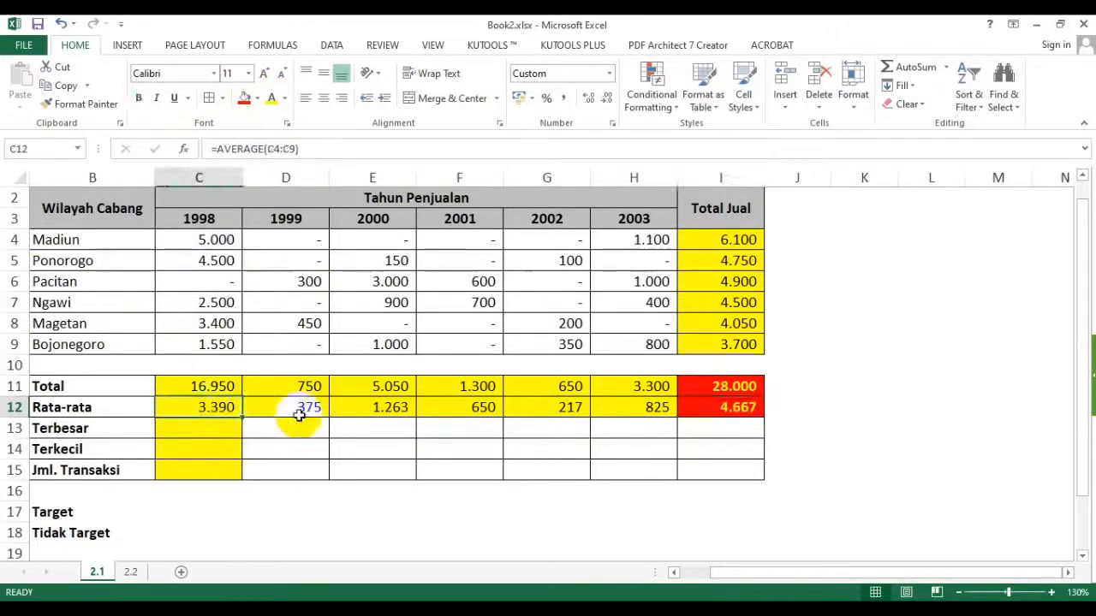
left_click(293, 409)
left_click(385, 409)
left_click(479, 409)
left_click(663, 428)
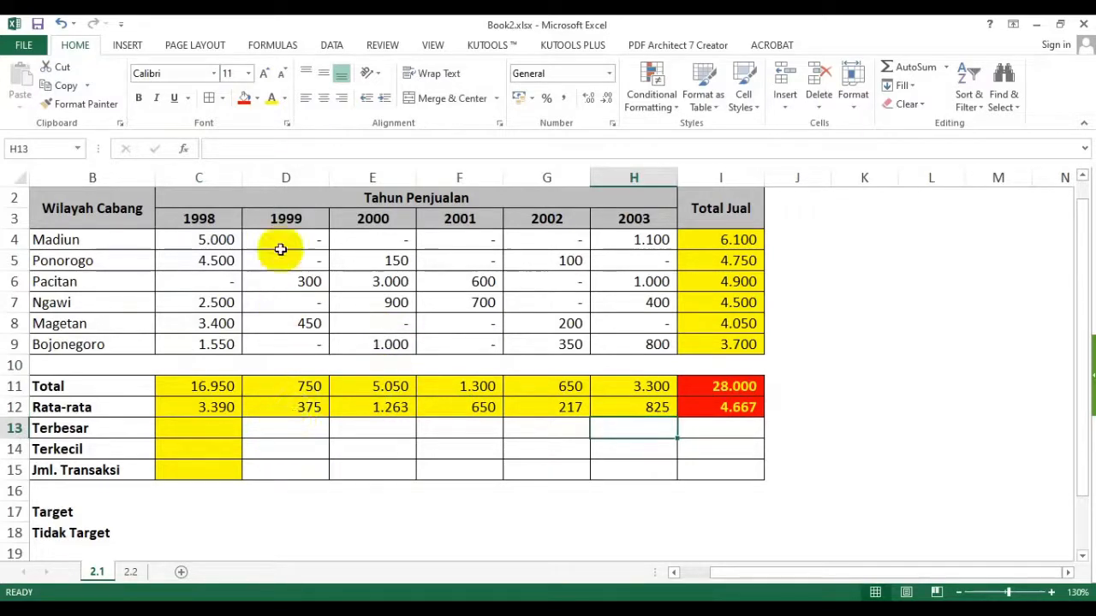
left_click(289, 174)
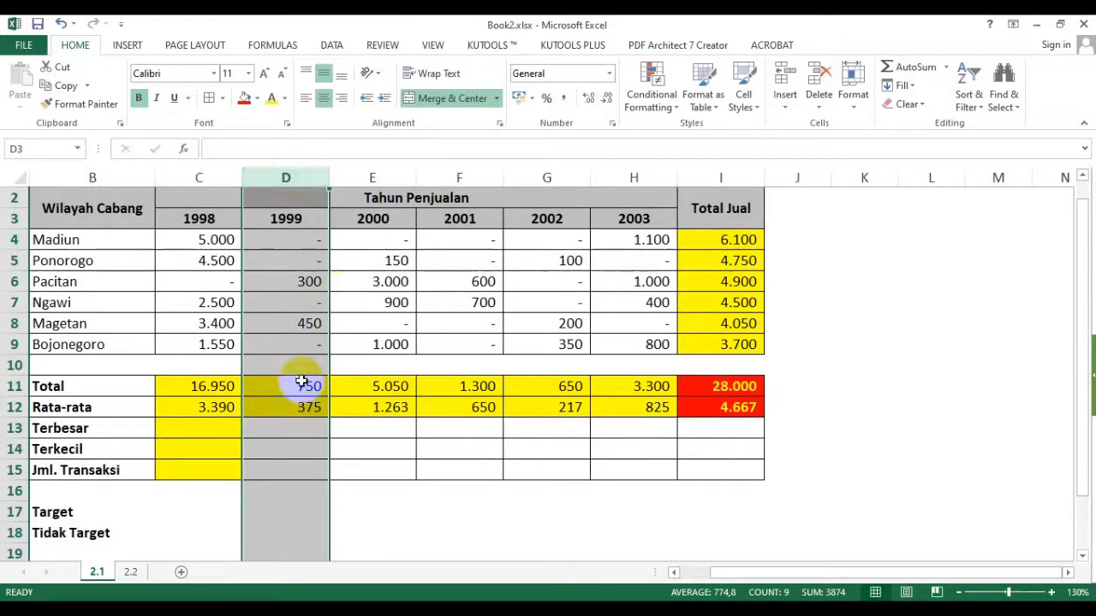
left_click(307, 409)
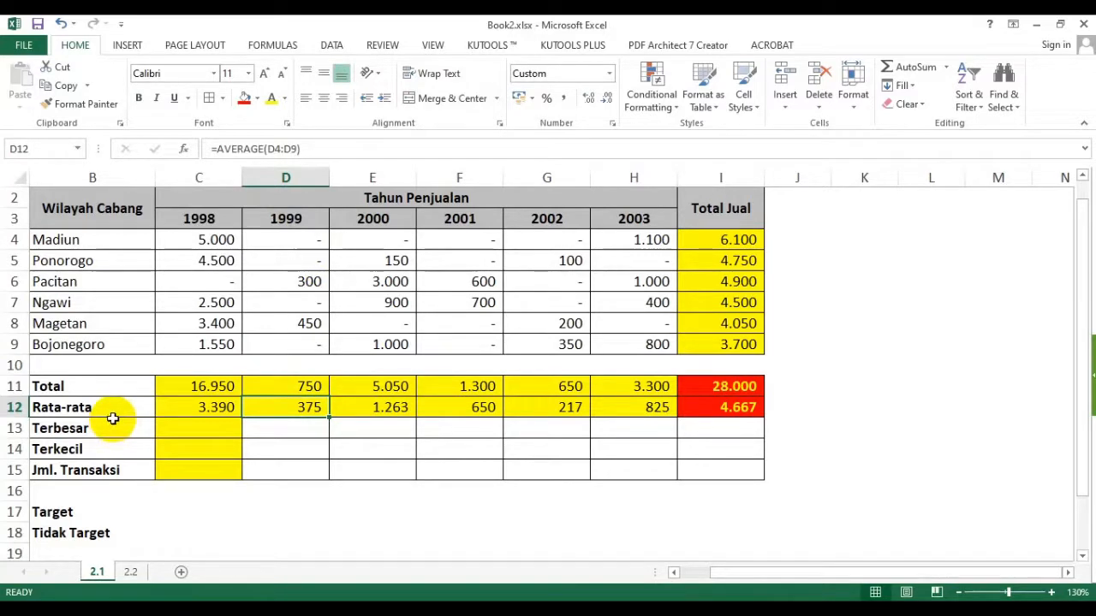
Replace the dashes in the 1999 column with 0 in D4, D5, D7 and D9.
left_click(298, 244)
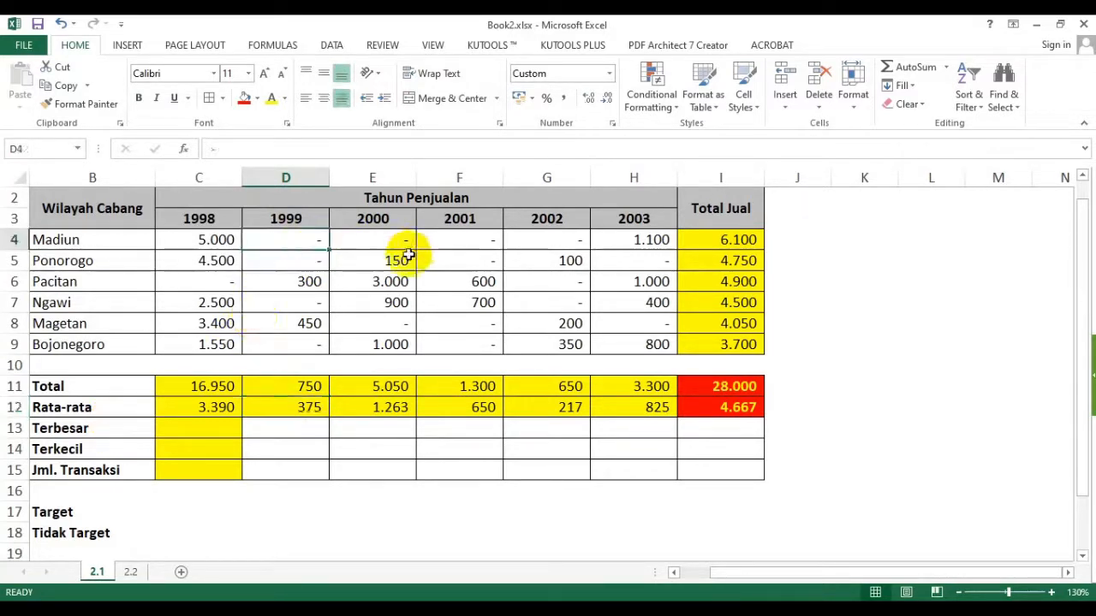
left_click(306, 259)
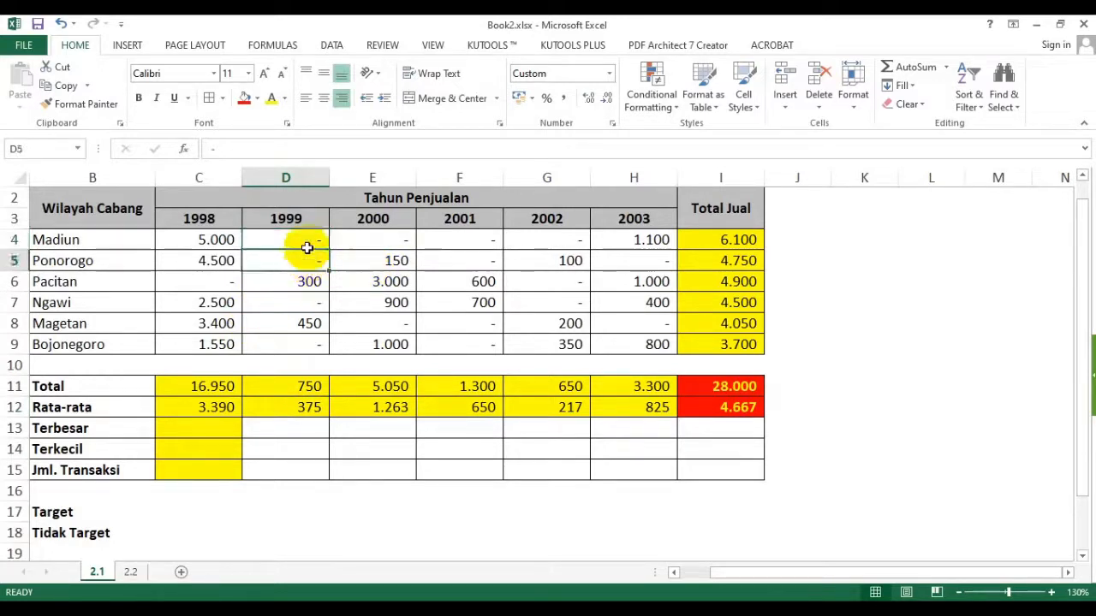
left_click(307, 245)
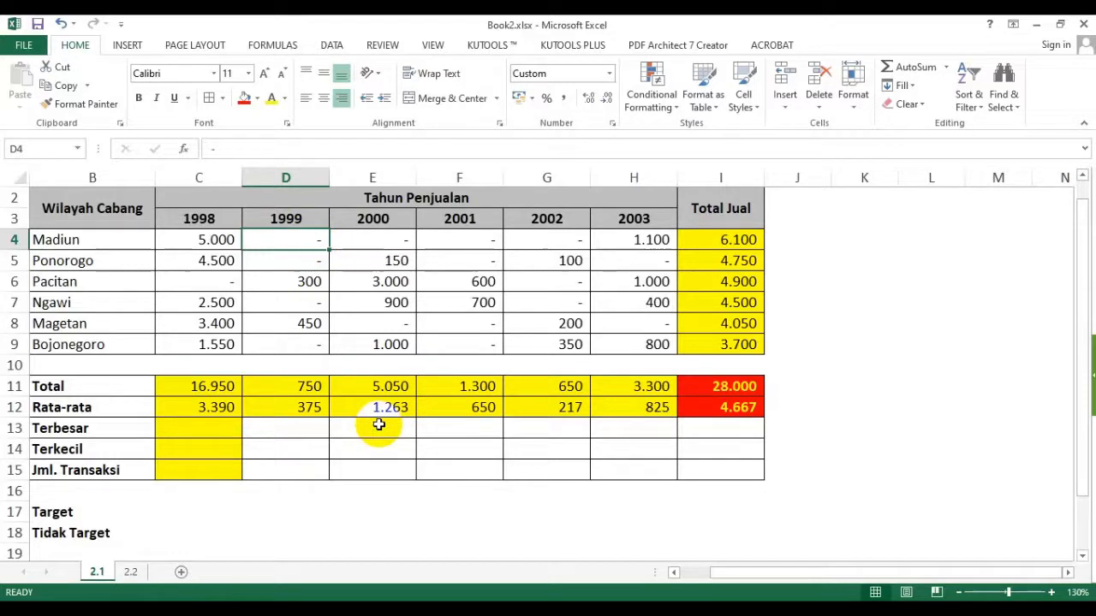
type("0")
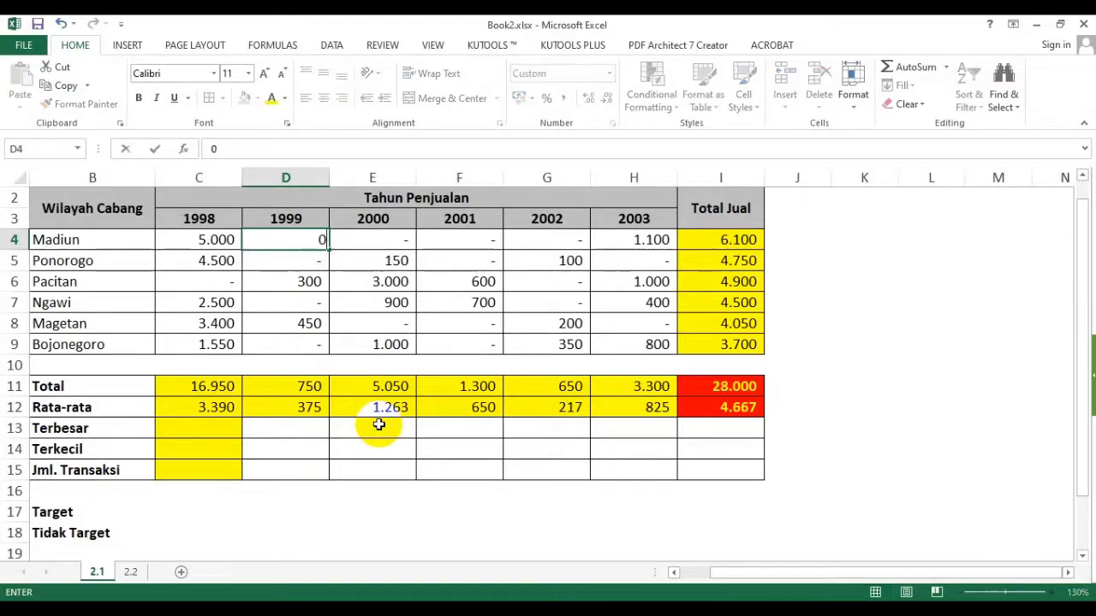
key("Return")
type("0")
key("Return")
key("Return")
type("0")
key("Return")
key("Return")
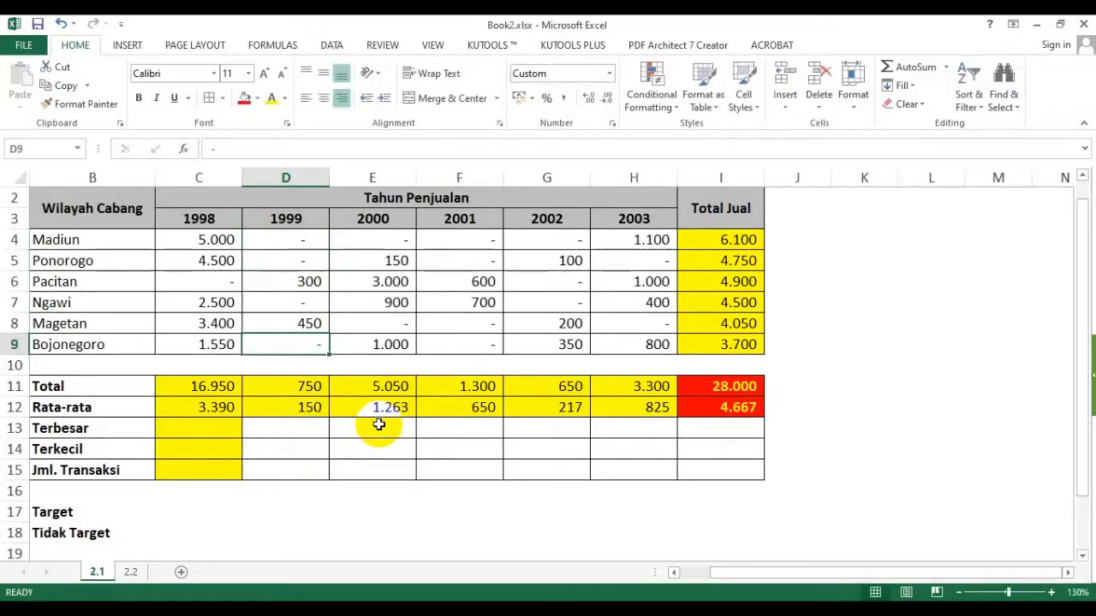
type("0")
key("Return")
key("Return")
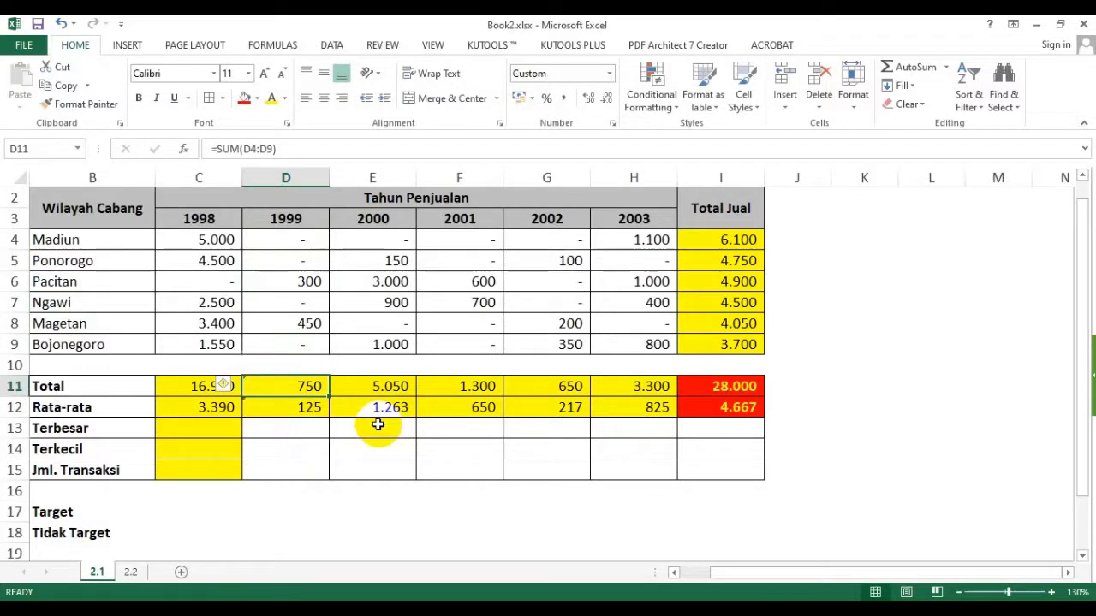
Check the Rata-rata formula in D12 against the zero entries in D4, D5 and D9.
left_click(296, 409)
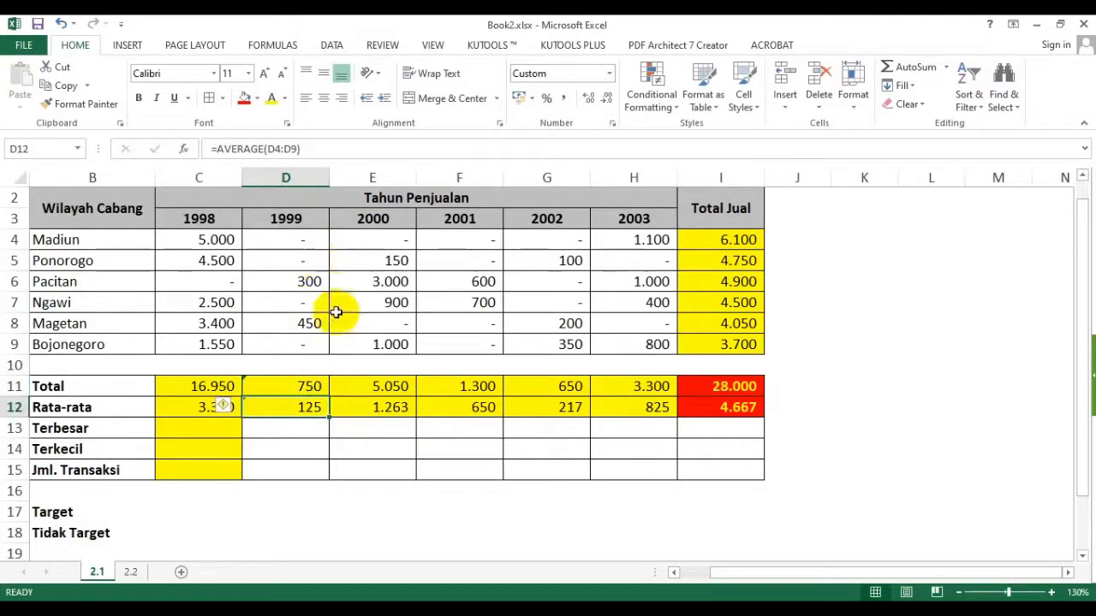
left_click(305, 244)
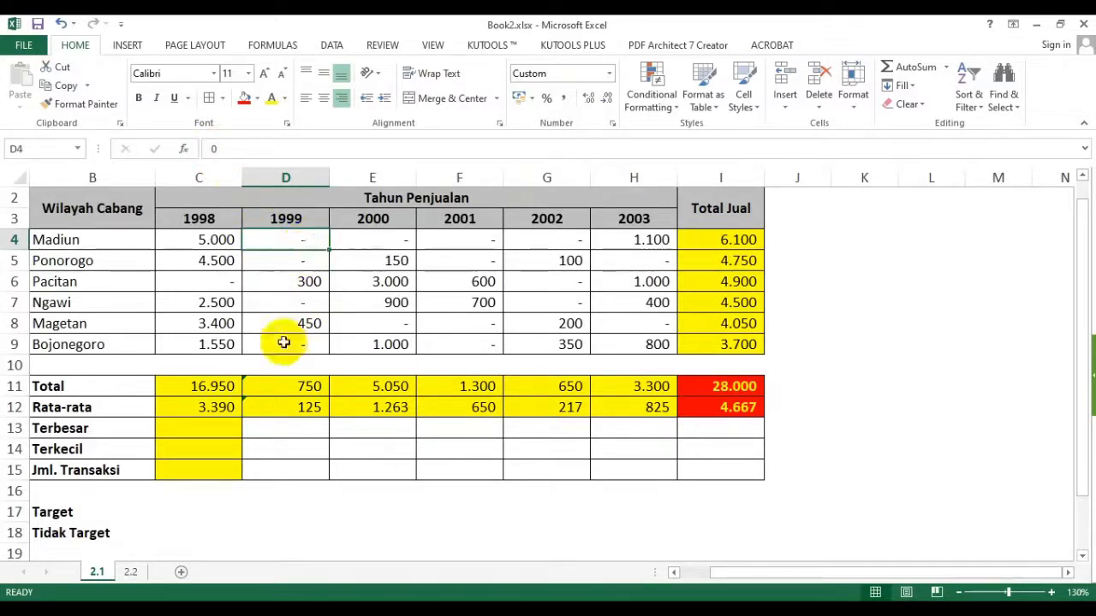
left_click(298, 263)
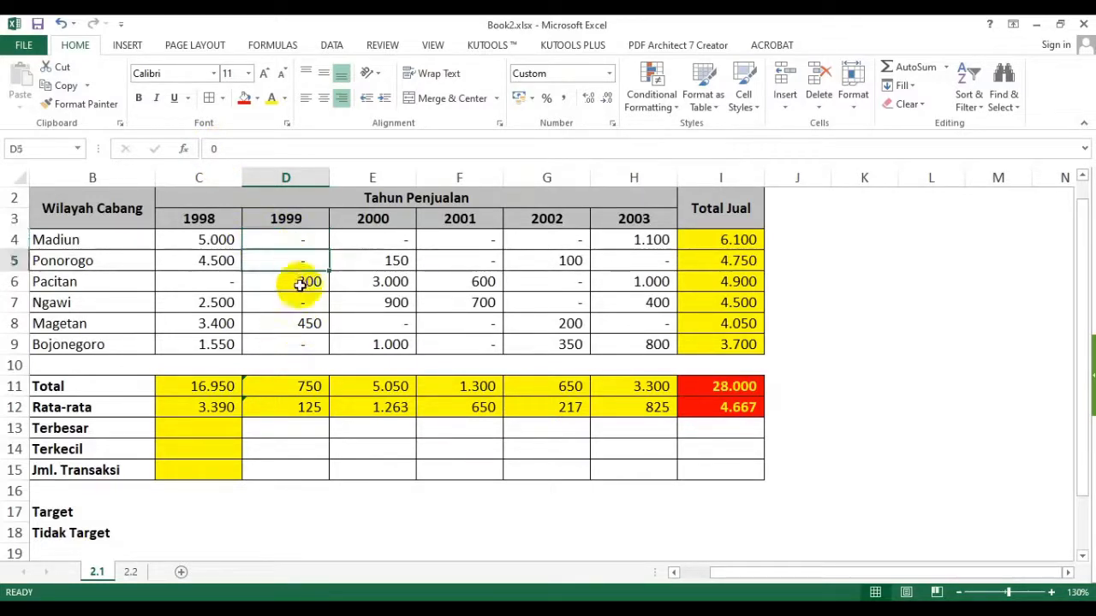
left_click(303, 342)
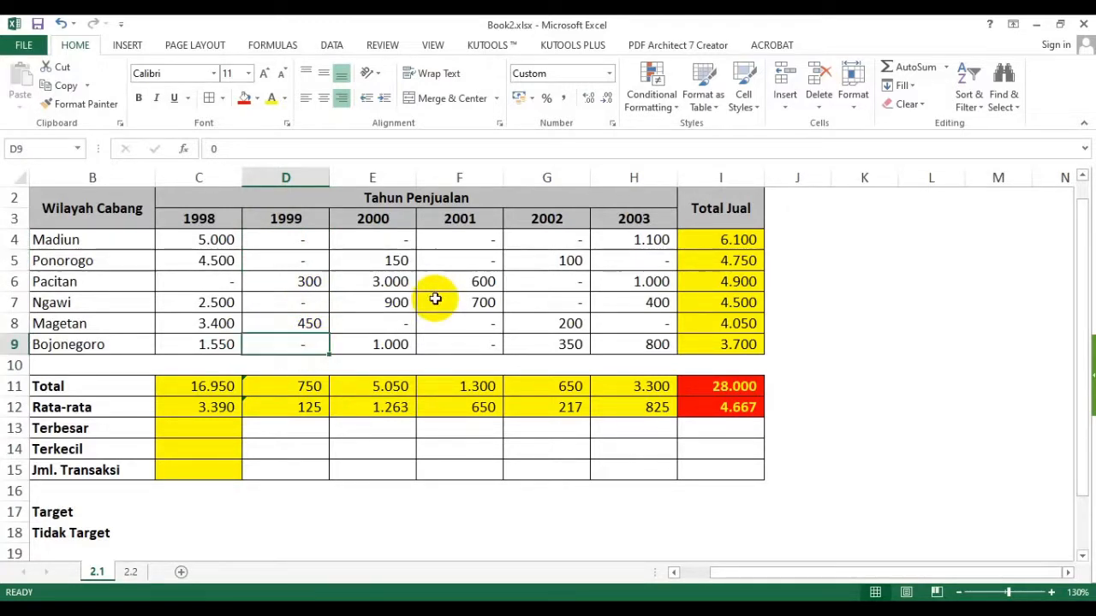
left_click(295, 407)
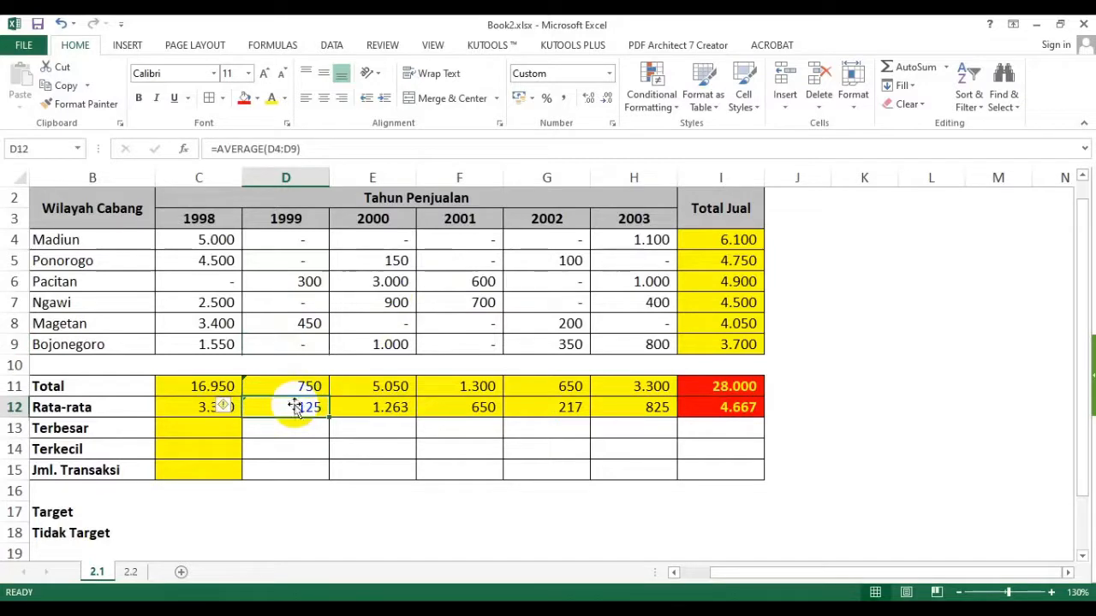
Change the zeros in D4, D5, D7 and D9 back to dashes.
left_click(312, 241)
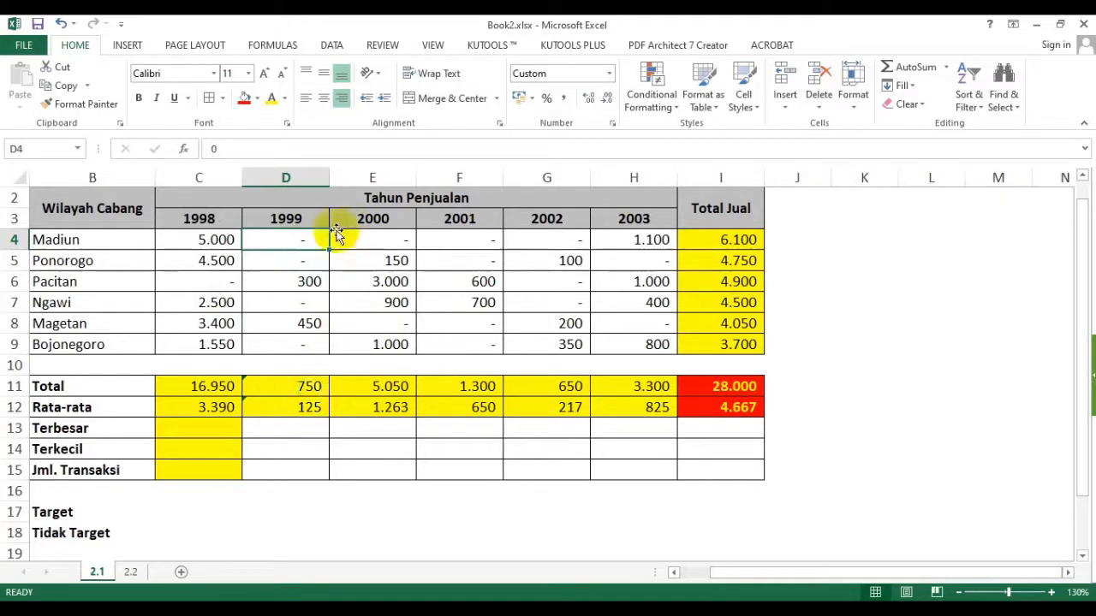
type("-")
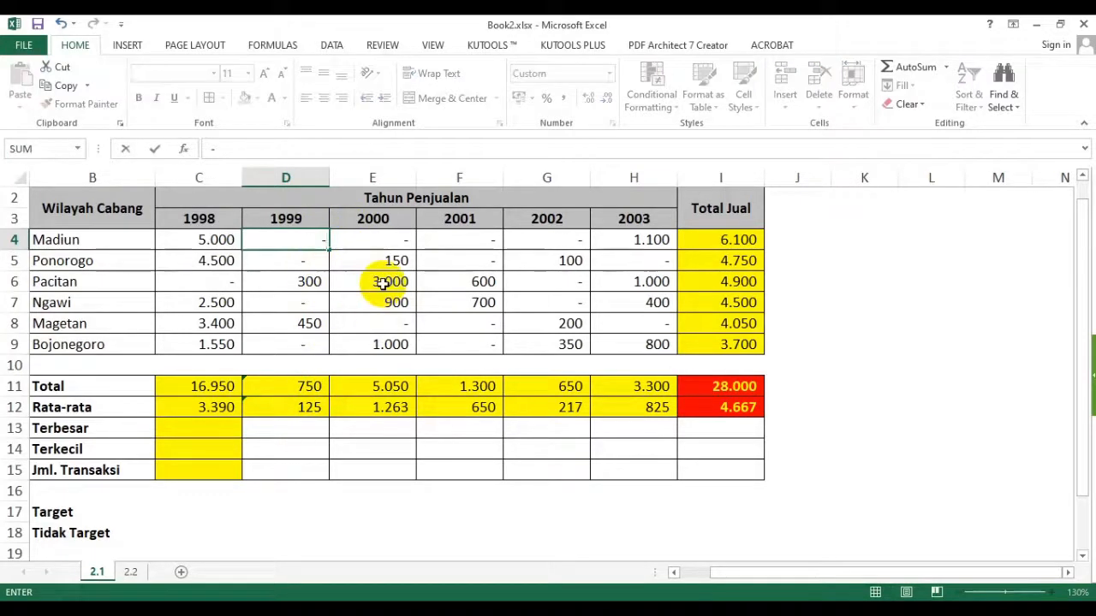
key("Return")
type("-")
key("Return")
key("Return")
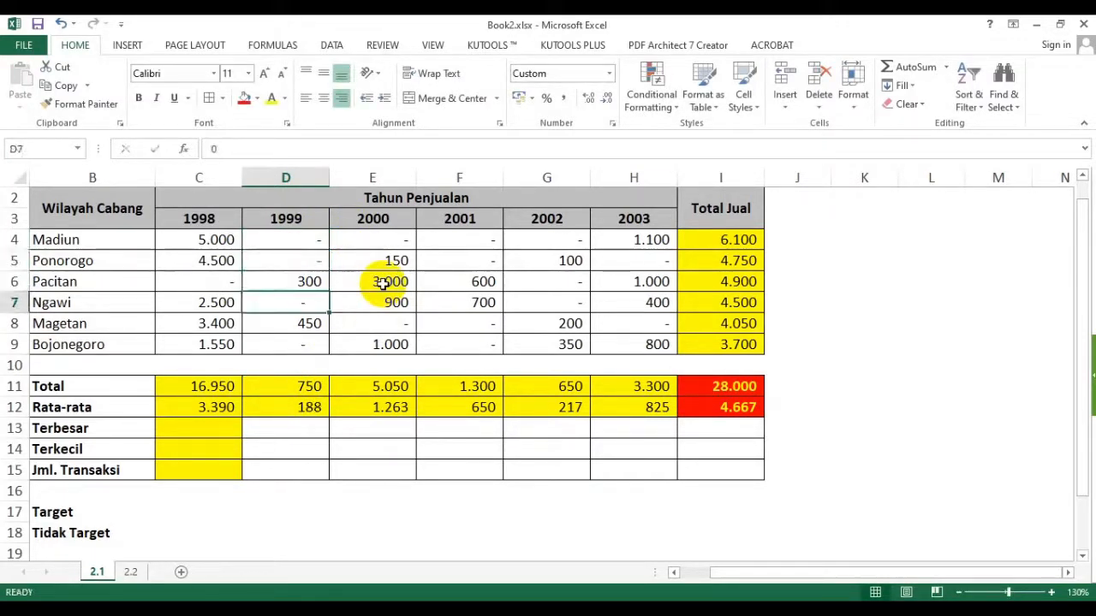
type("-")
key("Return")
key("Return")
type("-")
key("Return")
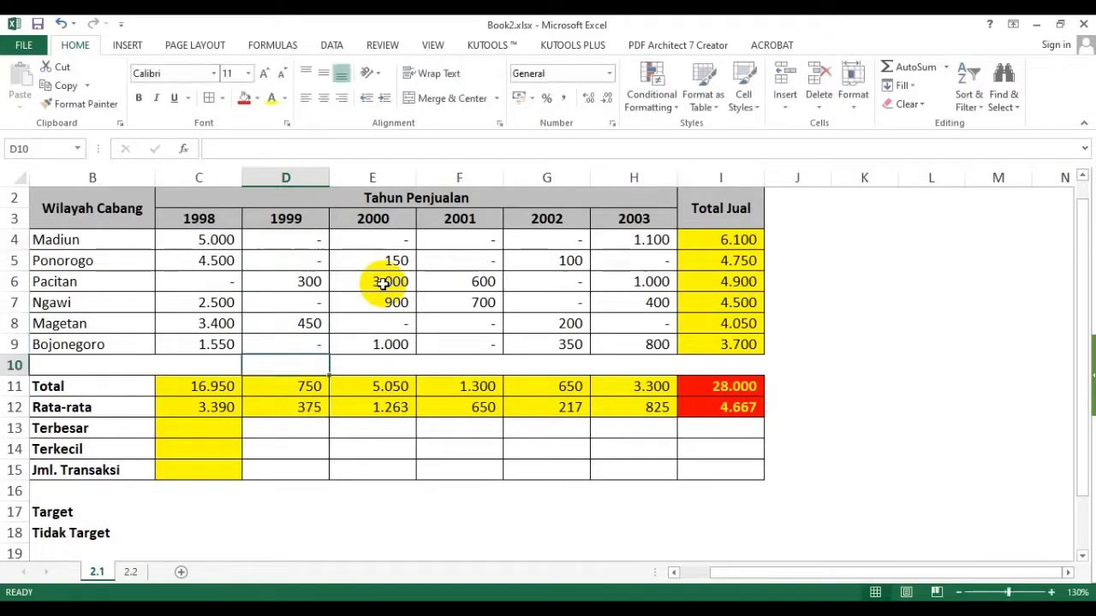
Enter 0 again in place of the dashes for Madiun, Ponorogo, Ngawi and Bojonegoro in the 1999 column.
key("Up")
key("Up")
key("Up")
key("Up")
key("Up")
key("Up")
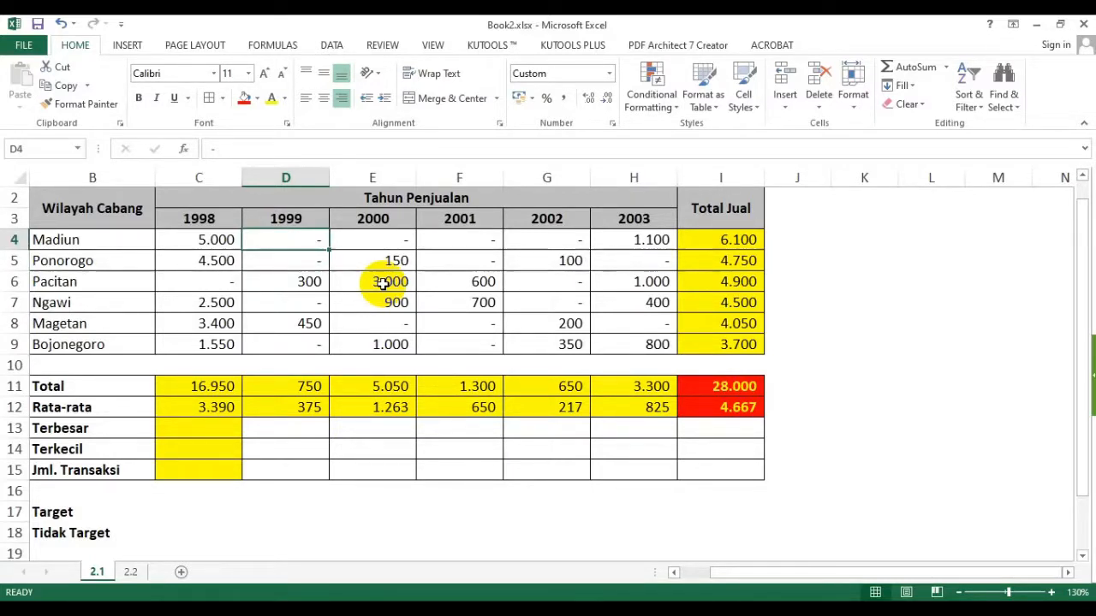
type("0")
key("Return")
type("0")
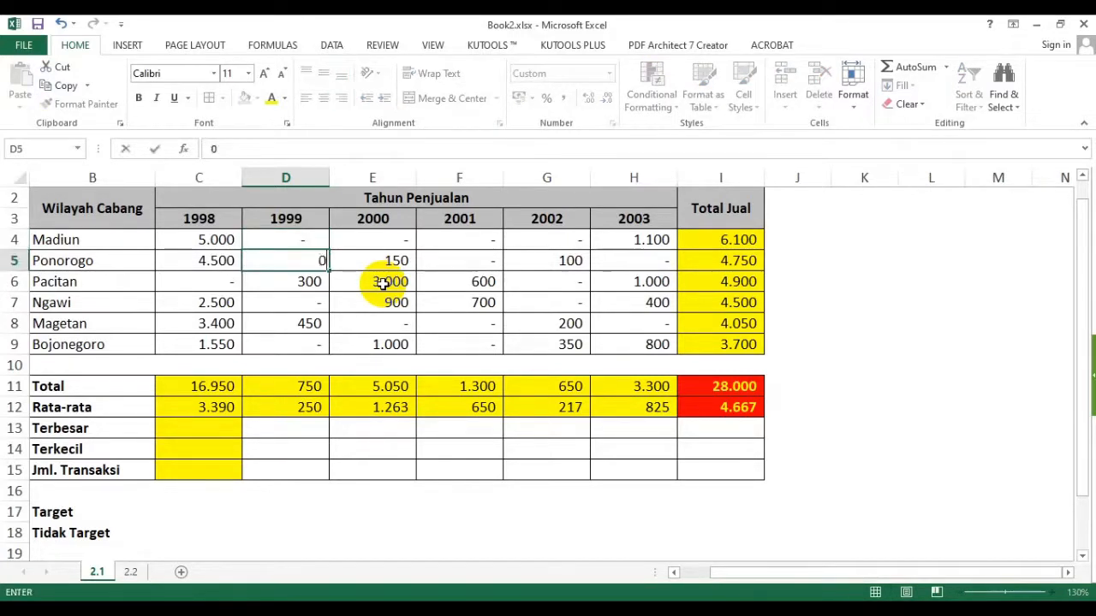
key("Return")
key("Return")
type("0")
key("Return")
key("Return")
key("Return")
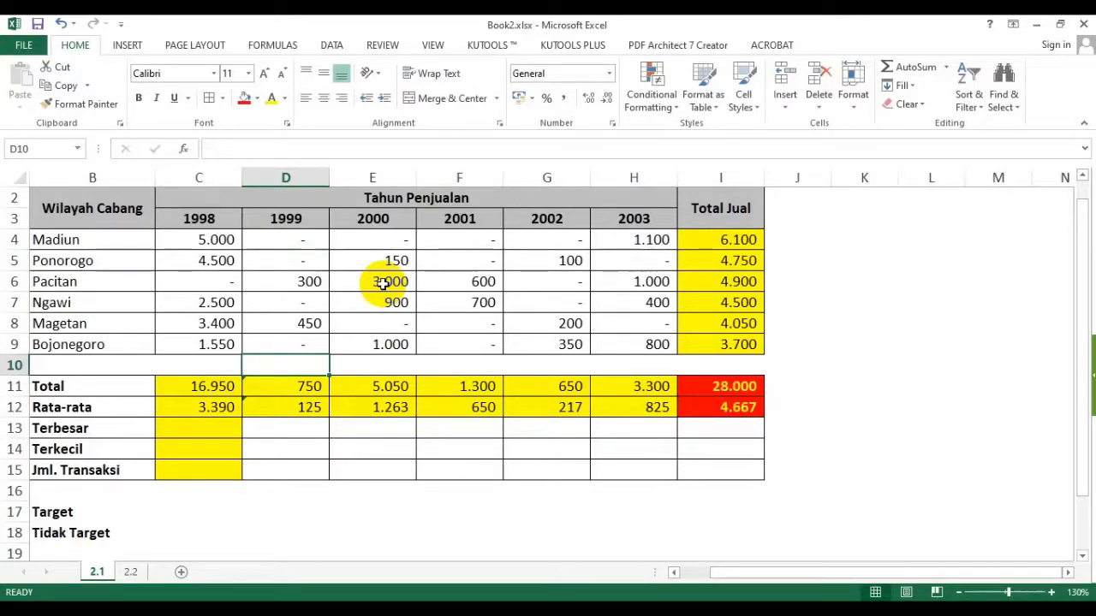
Format the 1999 sales in D4:D9 as Number with 0 decimal places and the 1000 separator.
key("Up")
key("Up")
key("Up")
key("Up")
key("Up")
key("Up")
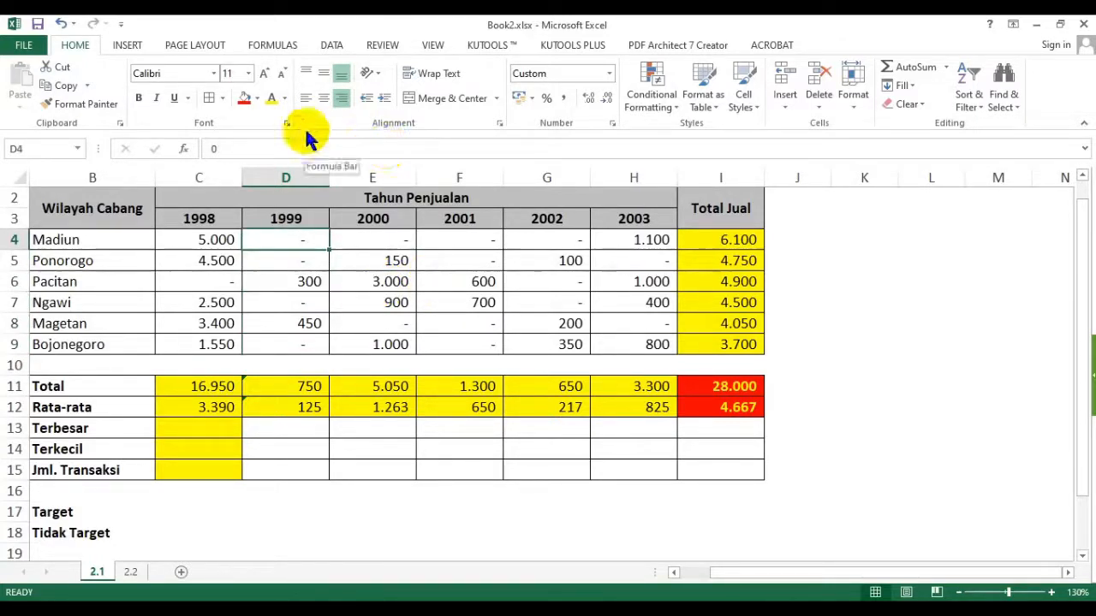
left_click_drag(299, 239, 306, 343)
left_click(608, 73)
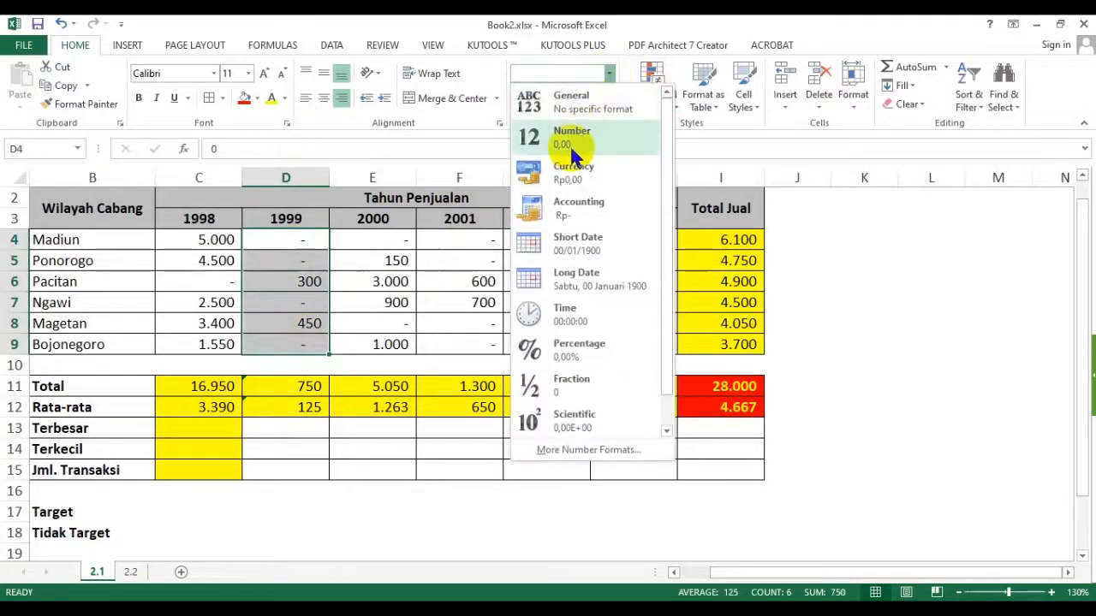
left_click(567, 144)
left_click(608, 73)
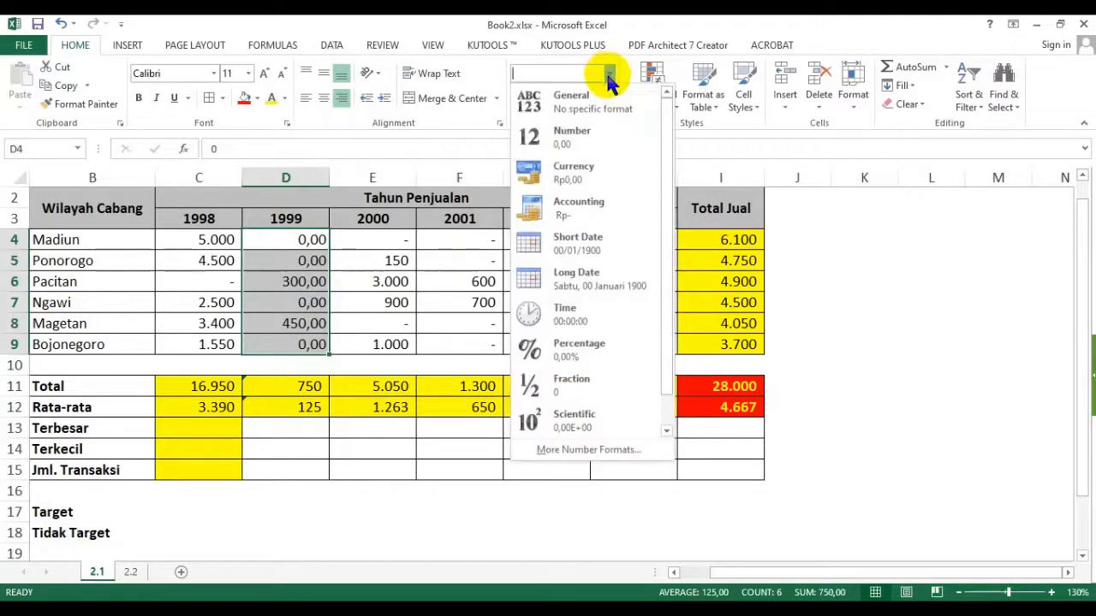
left_click(585, 451)
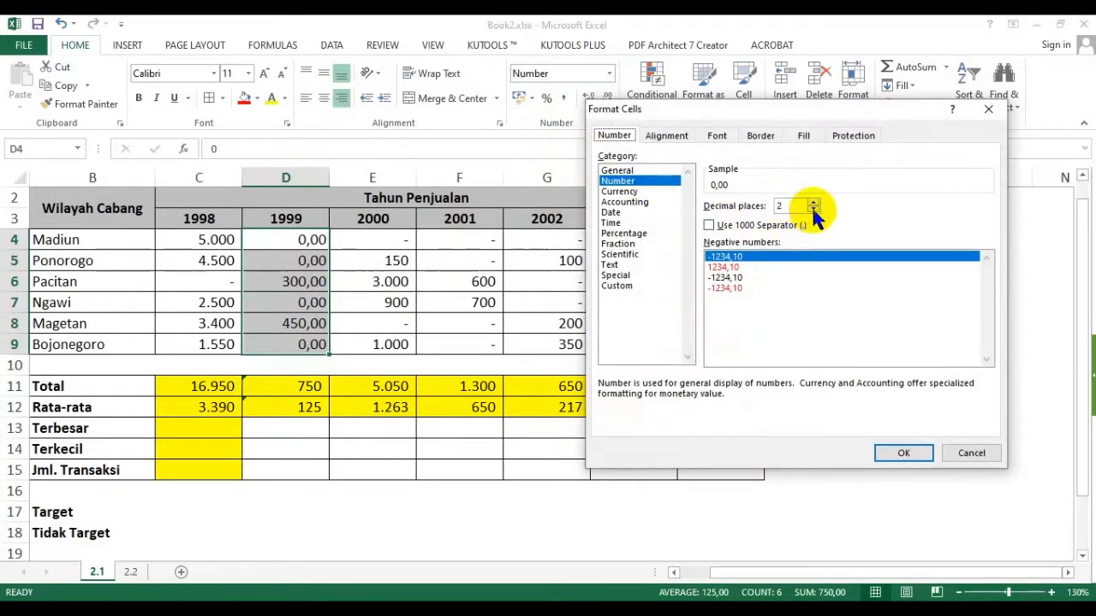
left_click(812, 210)
left_click(812, 211)
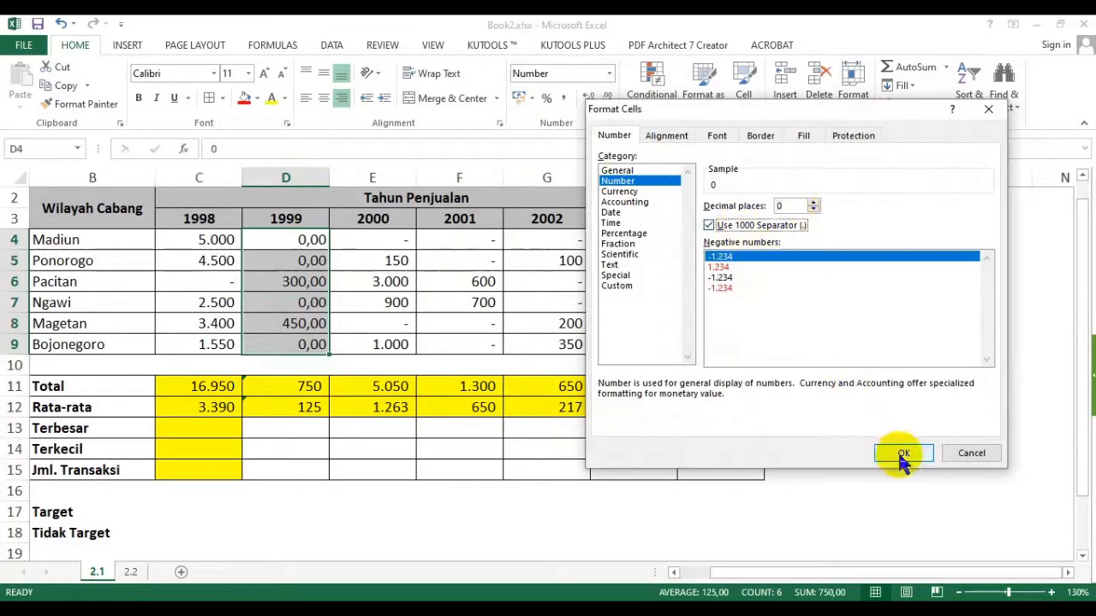
left_click(903, 453)
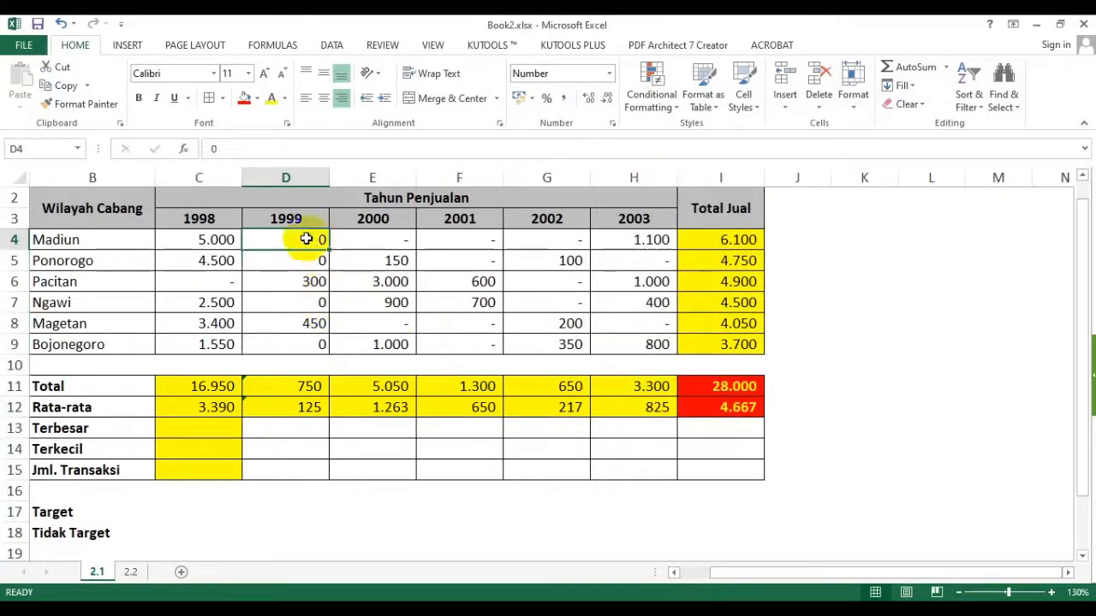
Compare the 1999 values in D4:D9, including the zero entries, with the AVERAGE formula in D12.
left_click_drag(298, 239, 310, 351)
left_click(306, 408)
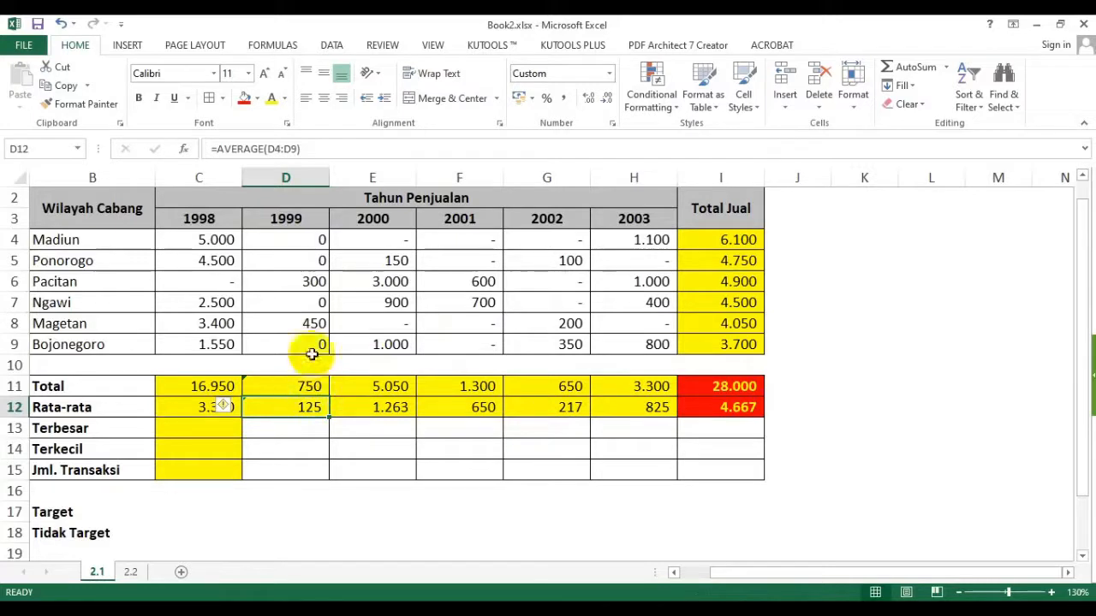
left_click_drag(289, 238, 306, 339)
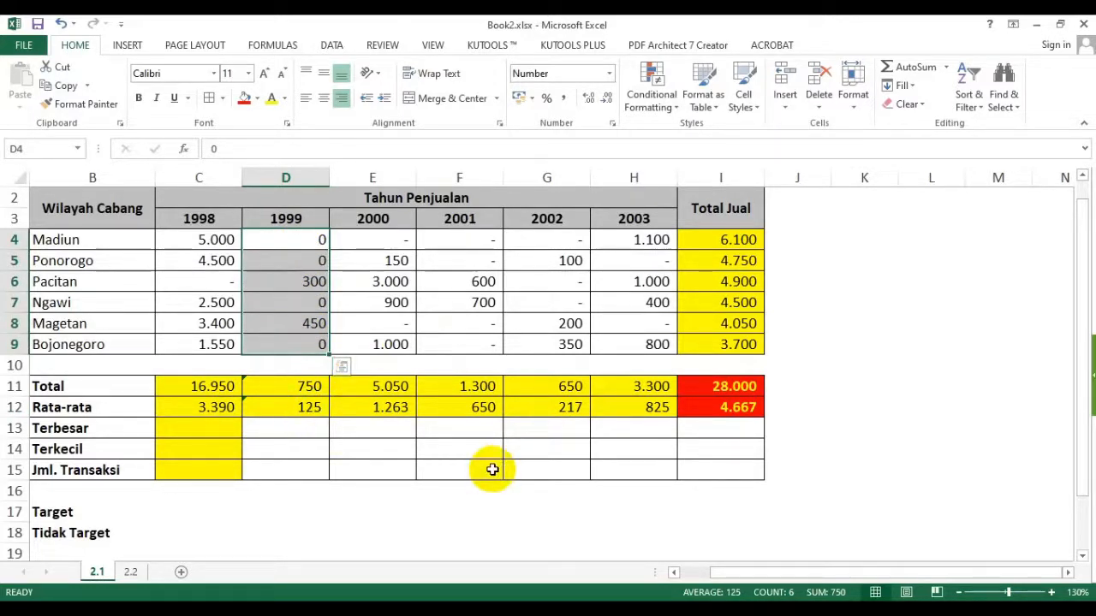
left_click(298, 242)
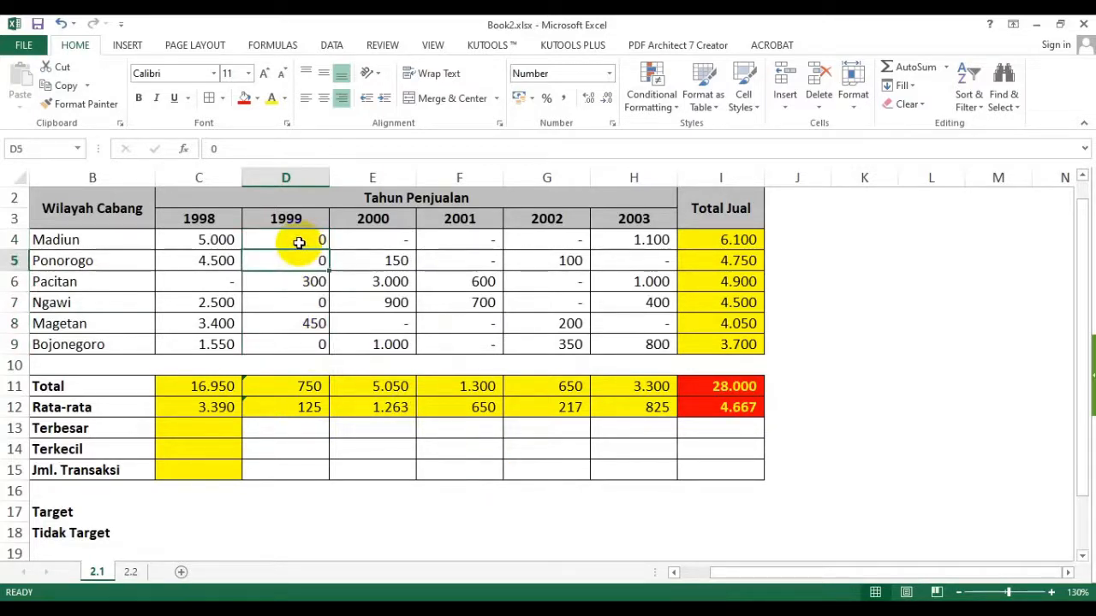
key("Down")
key("Down")
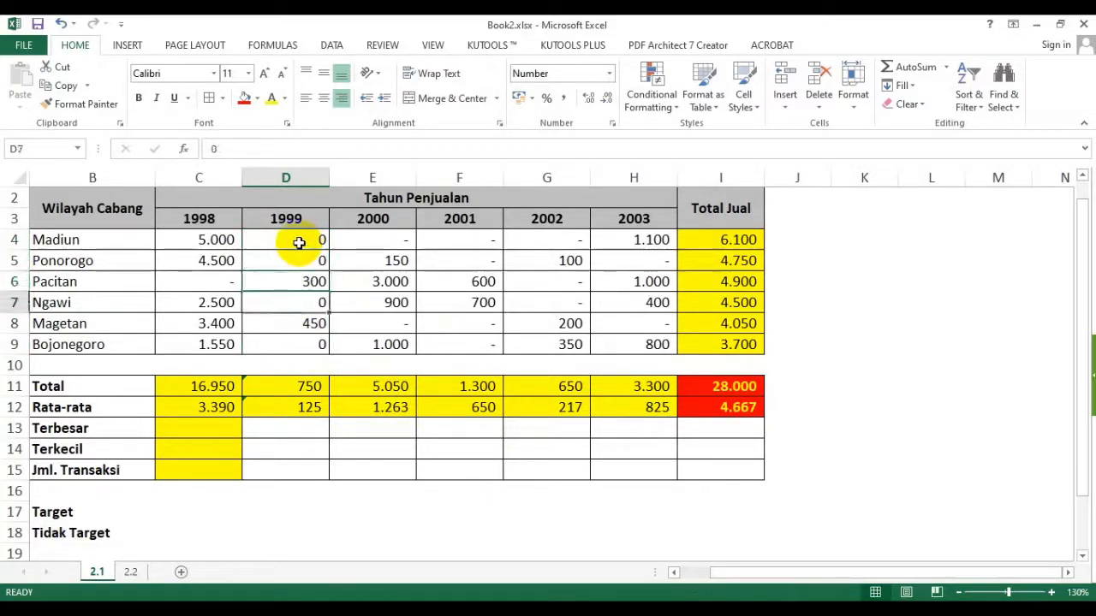
key("Down")
key("Down")
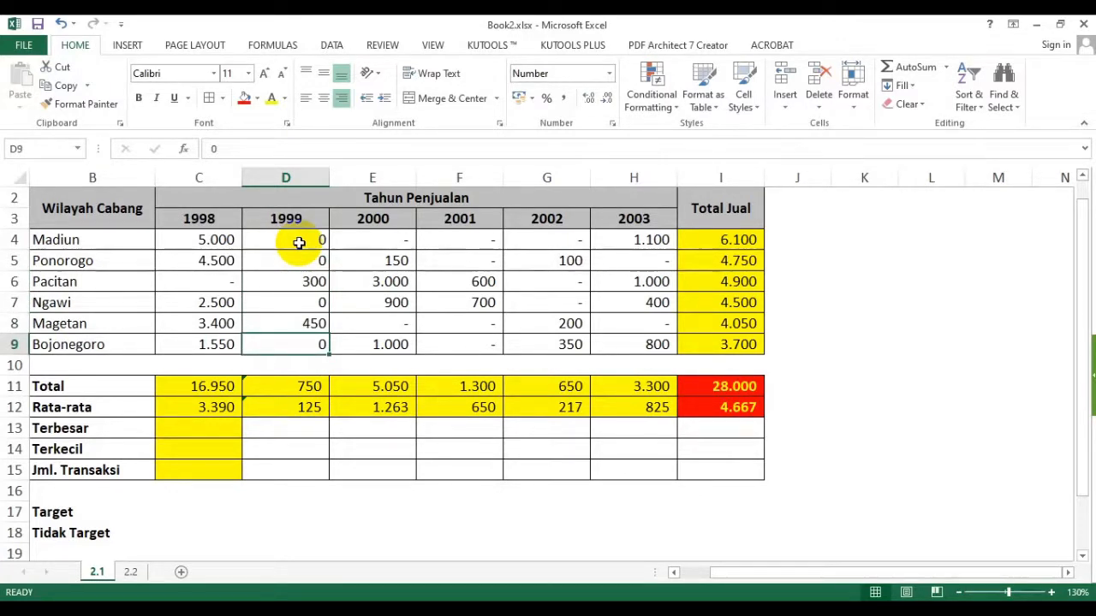
Restore the dashes in D4, D5, D7 and D9 of the 1999 column in place of the zeros.
key("Up")
key("Up")
key("Up")
key("Up")
key("Up")
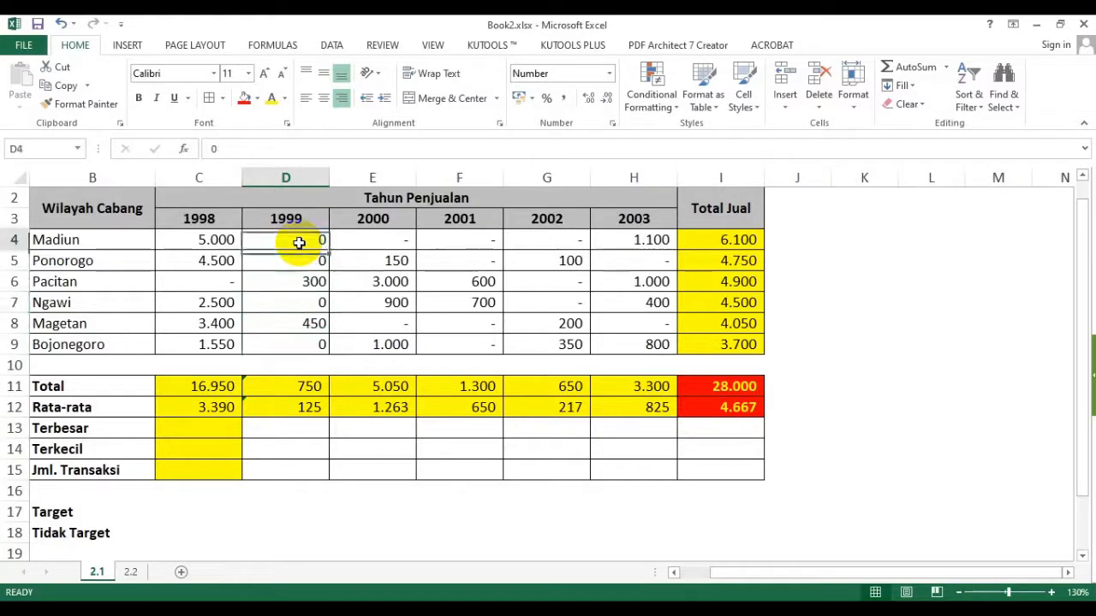
type("-")
key("Return")
type("-")
key("Return")
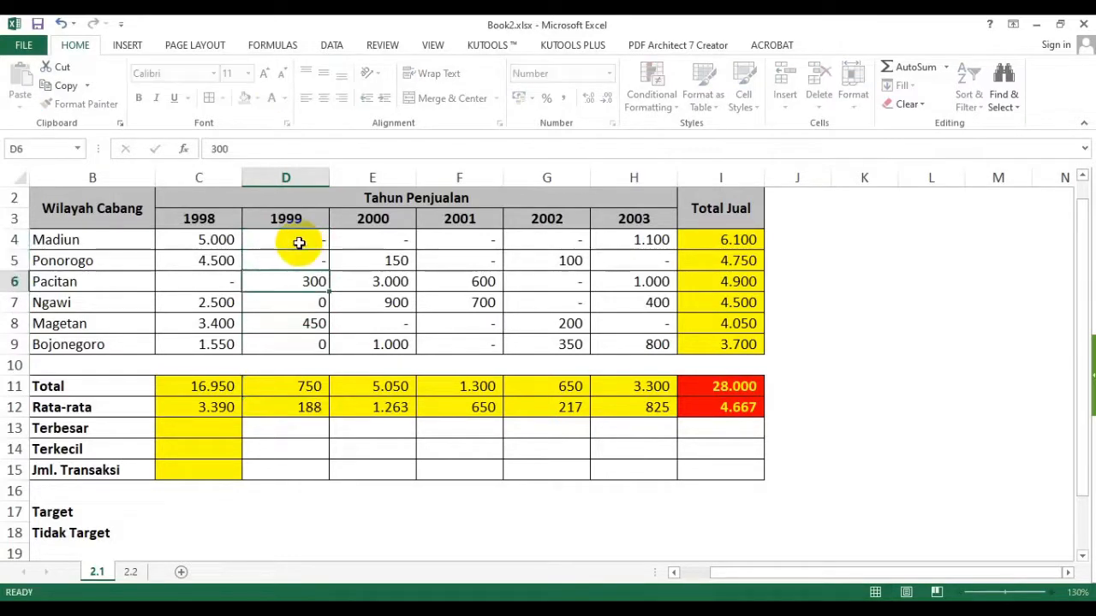
key("Down")
type("-")
key("Return")
key("Down")
type("-")
key("Return")
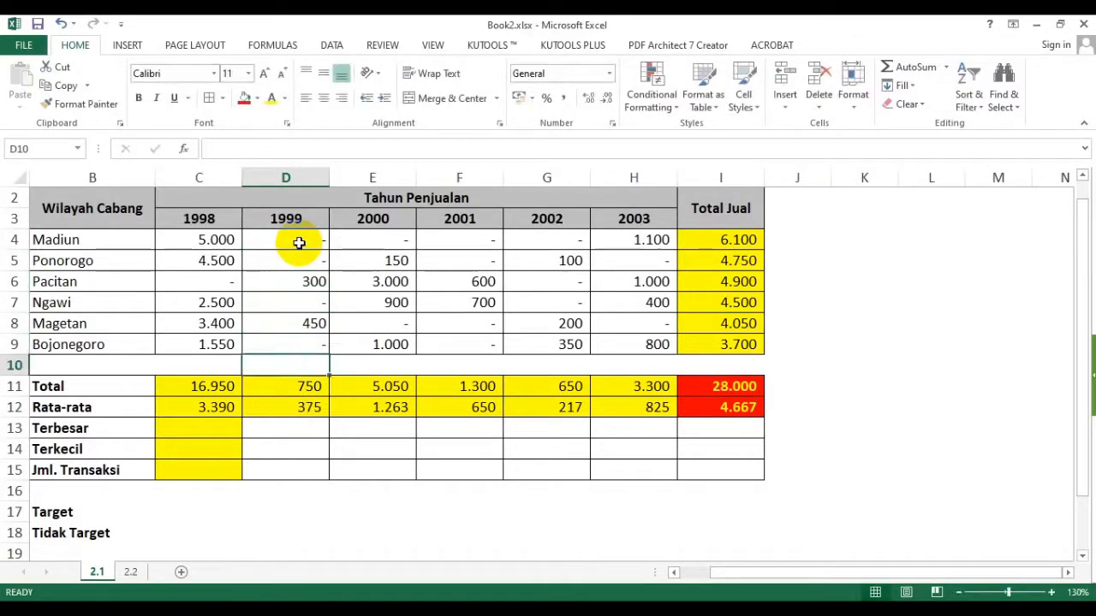
Review the dash and number entries in the 1999 column, D4:D9, alongside its Rata-rata.
key("Down")
key("Up")
key("Up")
key("Up")
key("Up")
key("Up")
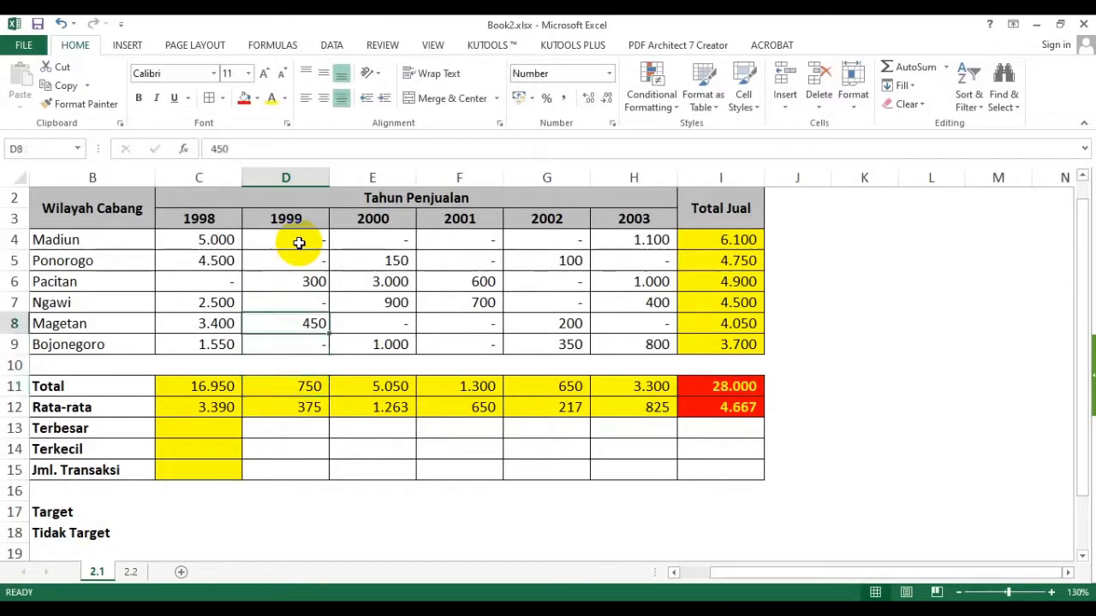
key("Down")
key("Down")
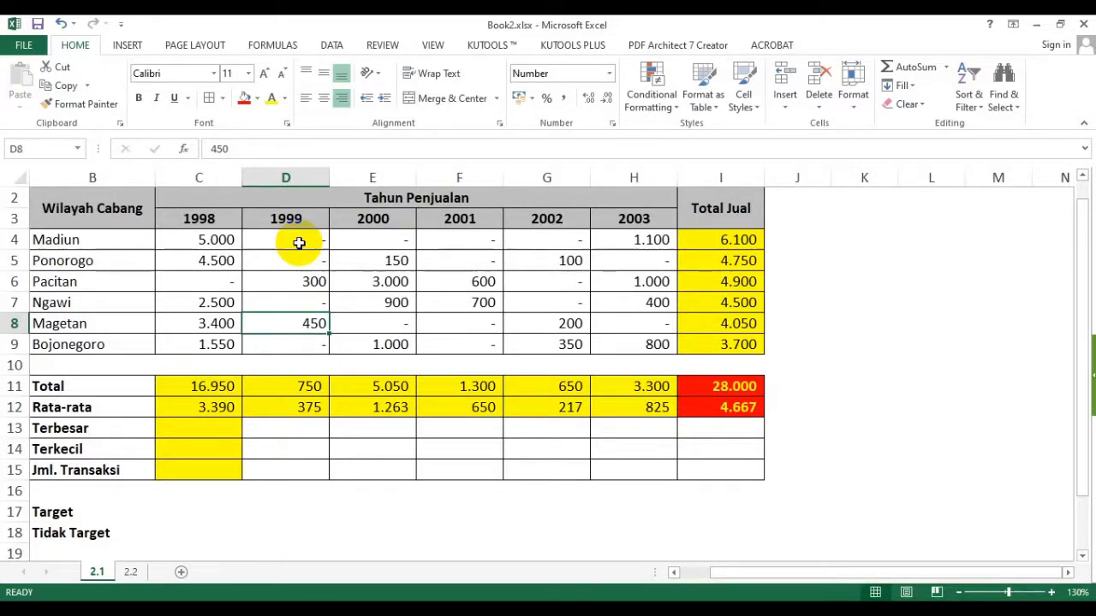
left_click(299, 243)
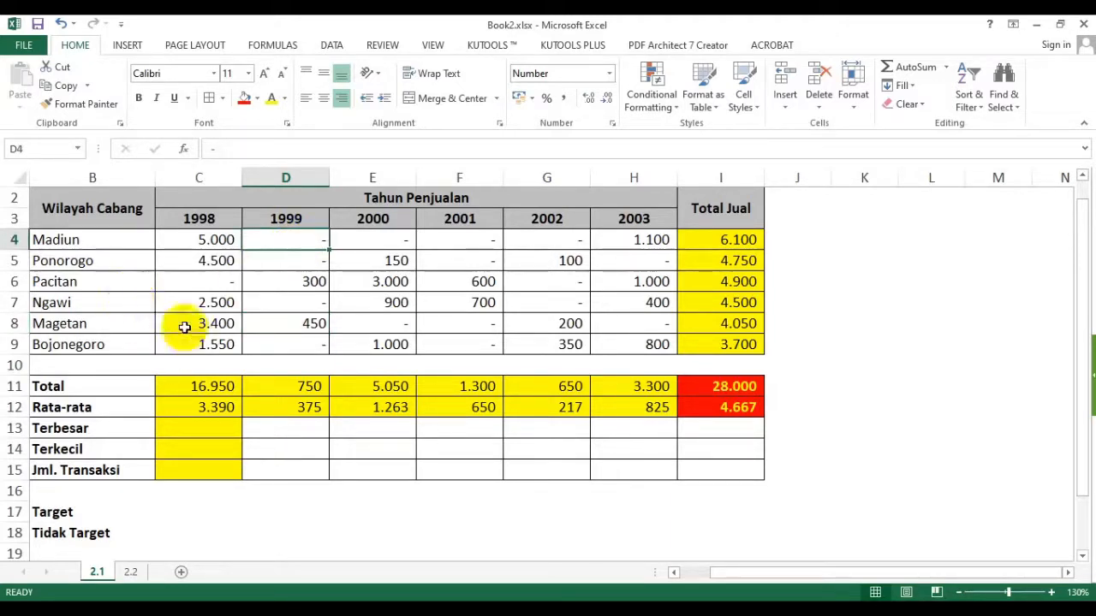
Undo the zero replacements and Number formatting in D4:D9, back to the original dashes in the 1999 column.
left_click(306, 409)
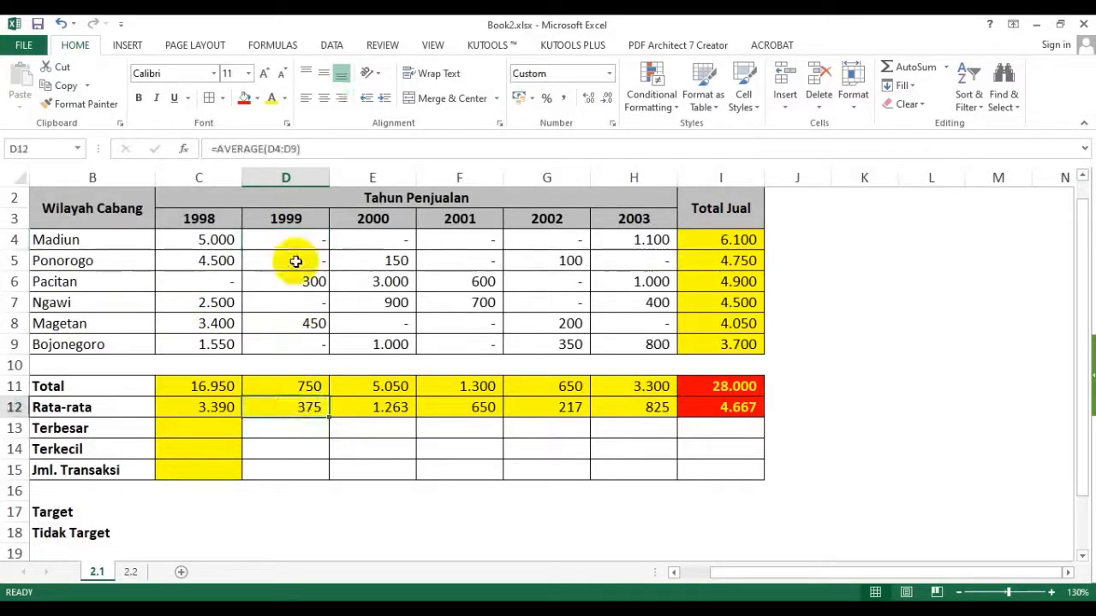
left_click(296, 240)
left_click(62, 24)
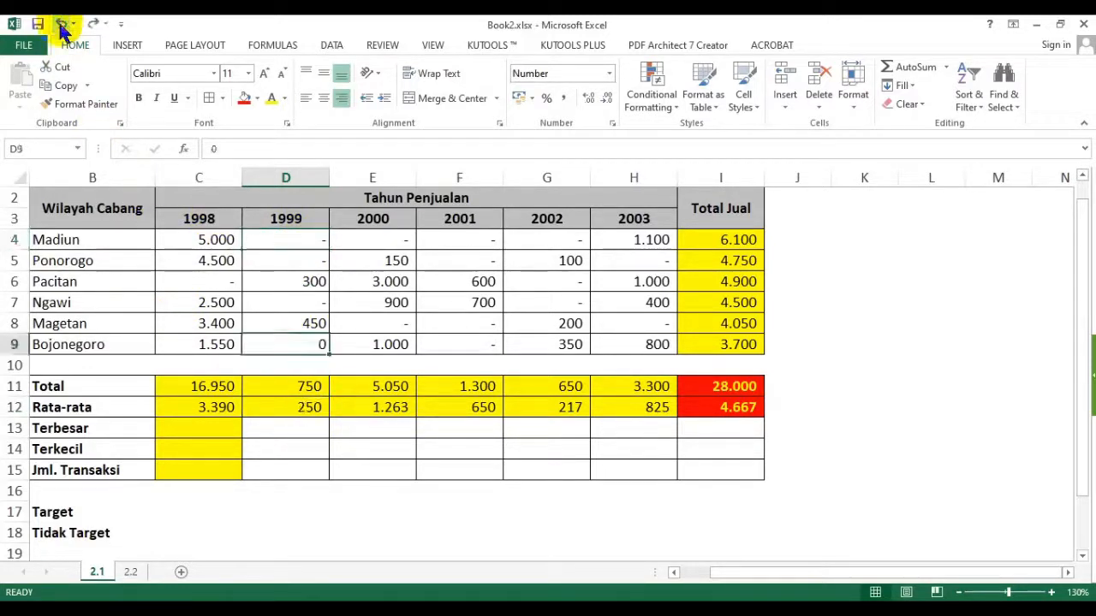
left_click(62, 24)
left_click(61, 24)
left_click(61, 24)
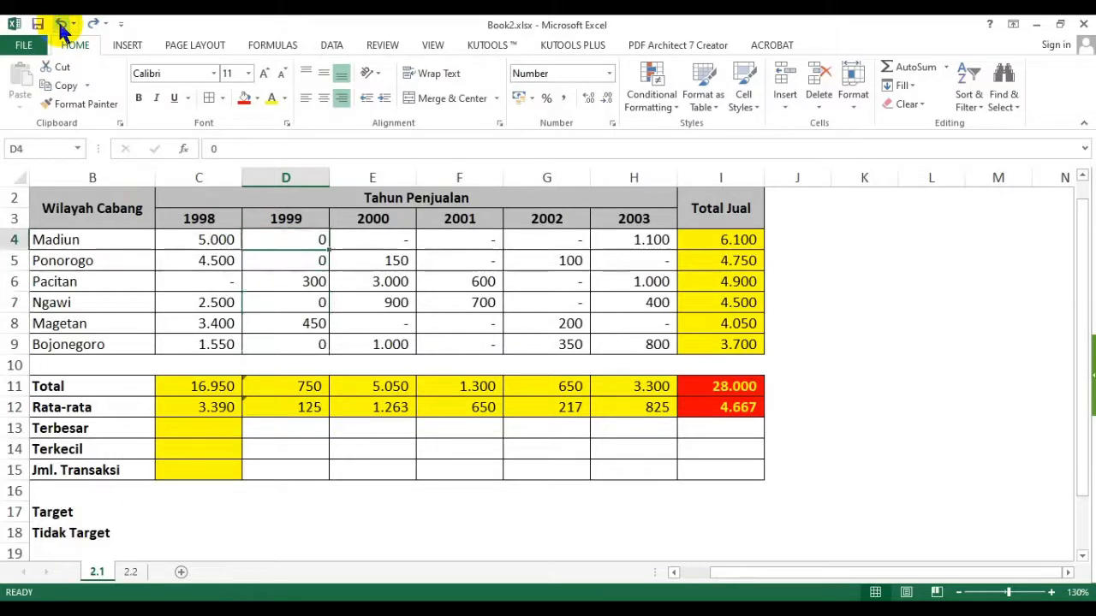
left_click(62, 24)
left_click(62, 24)
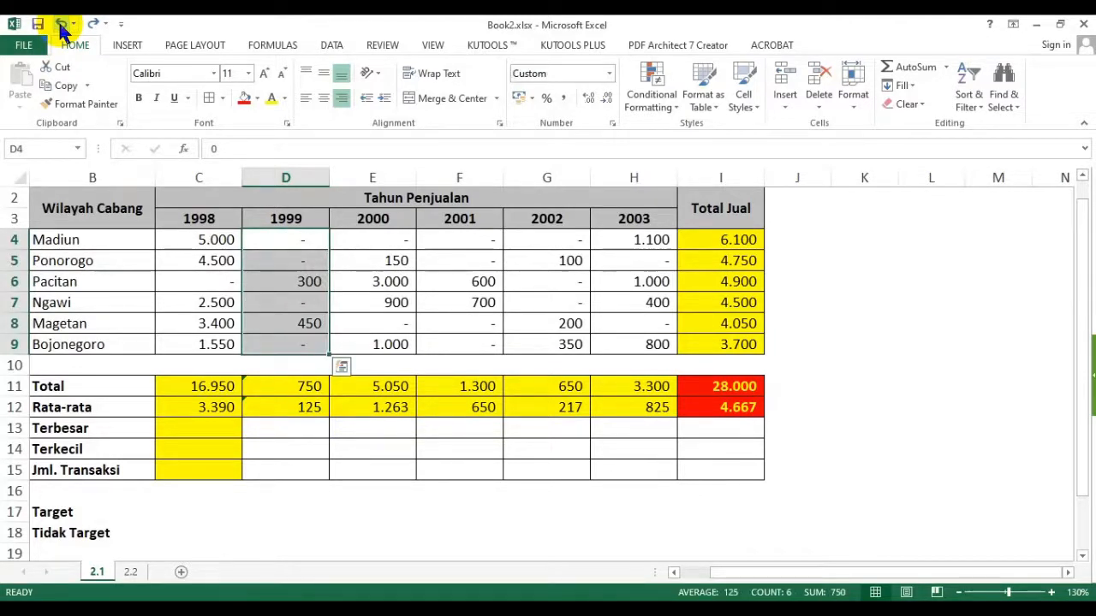
left_click(61, 24)
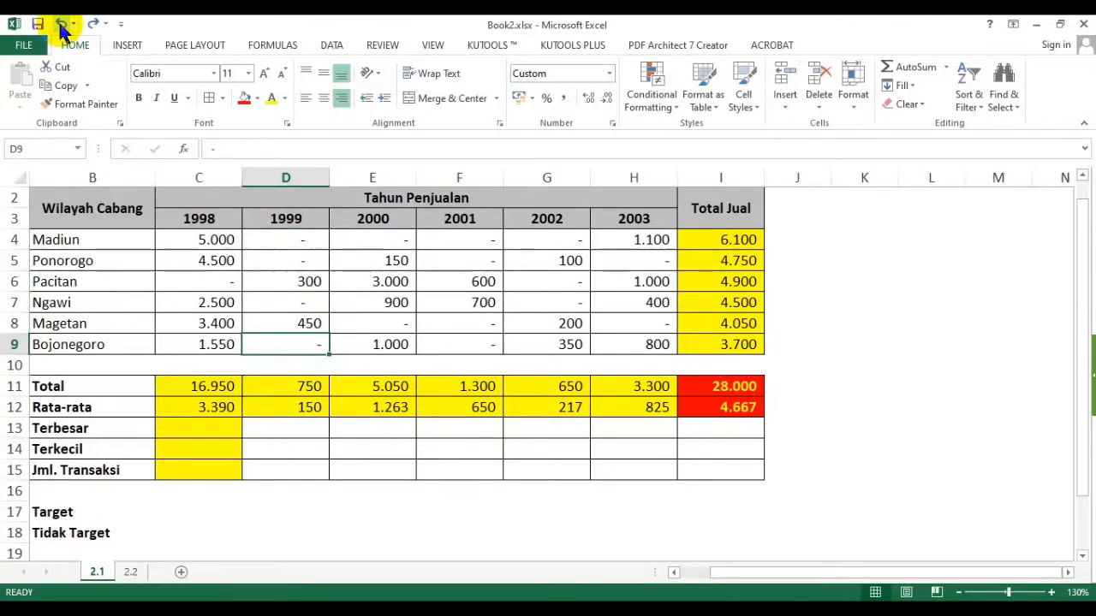
left_click(62, 24)
left_click(62, 24)
left_click(61, 24)
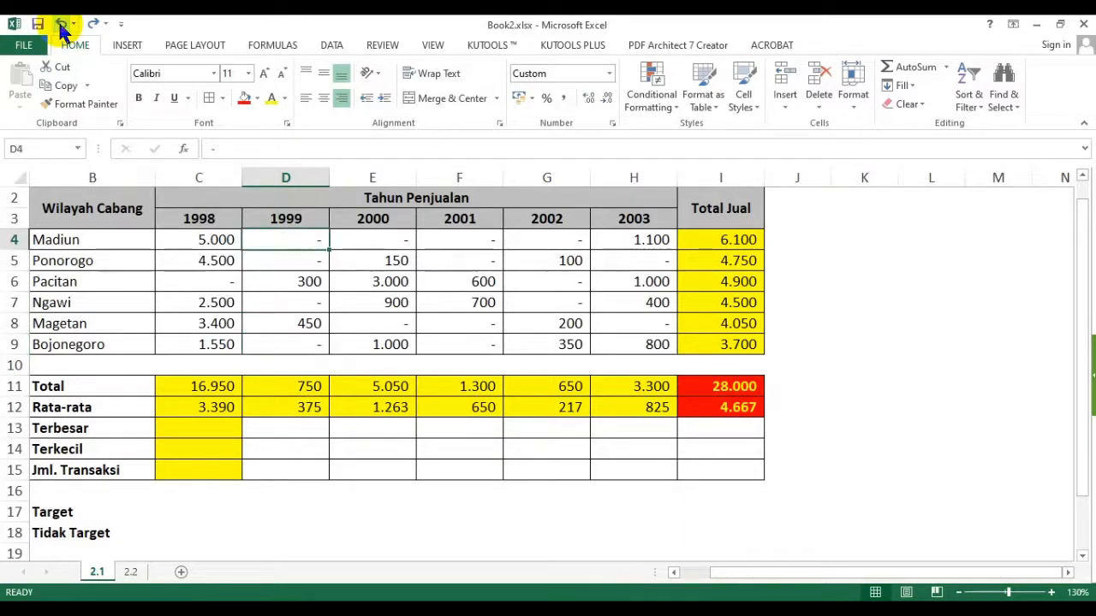
left_click(290, 405)
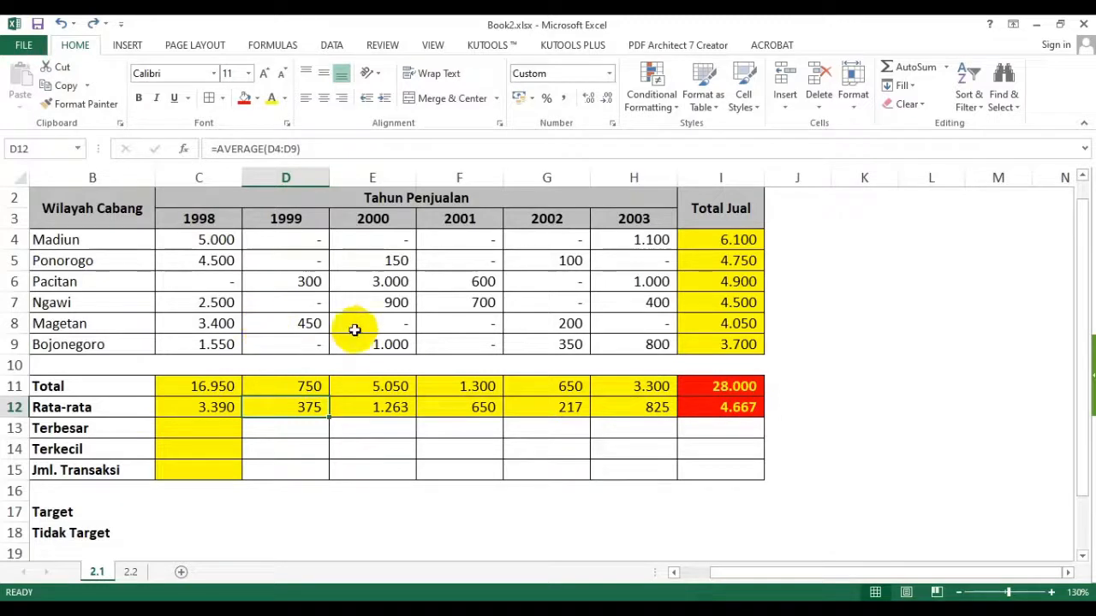
Calculate the Terbesar value for 1998 in C13 with =MAX(C4:C9) and copy the formula across to I13.
left_click(204, 428)
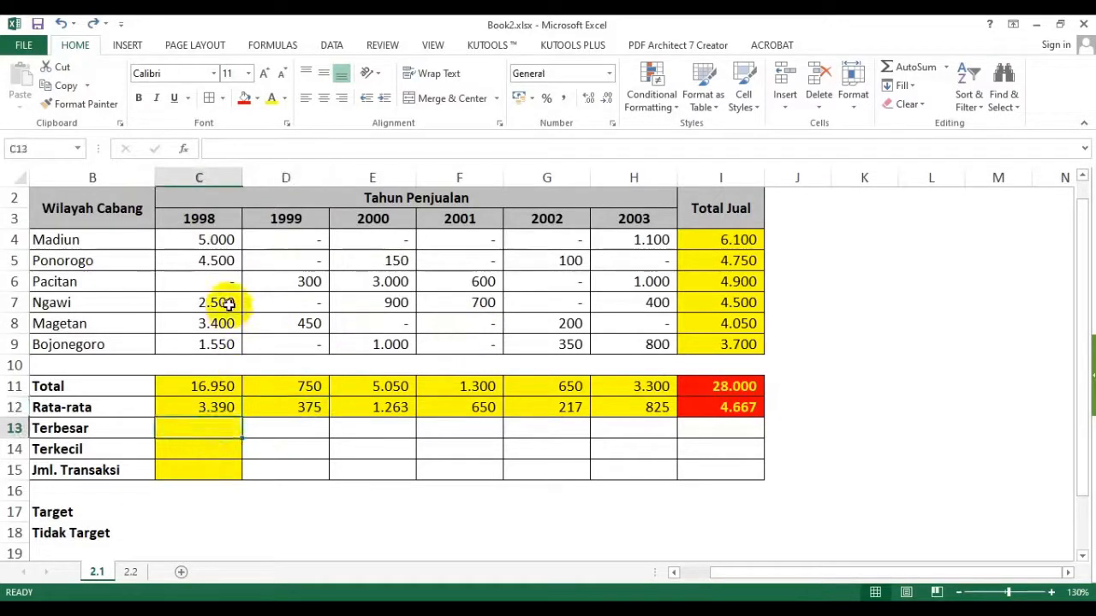
left_click(219, 243)
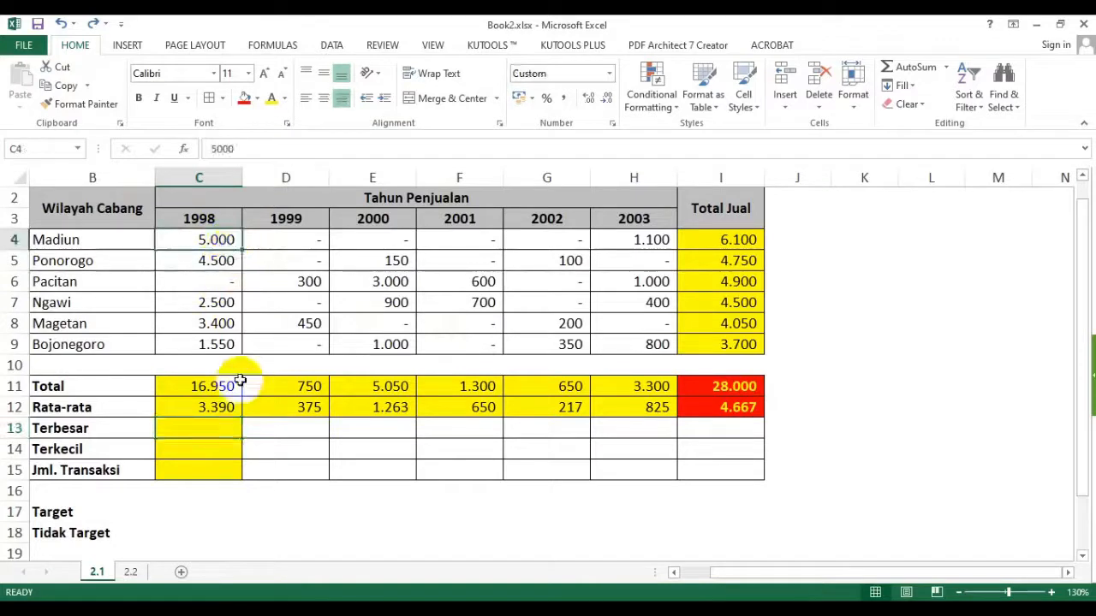
left_click_drag(220, 241, 224, 344)
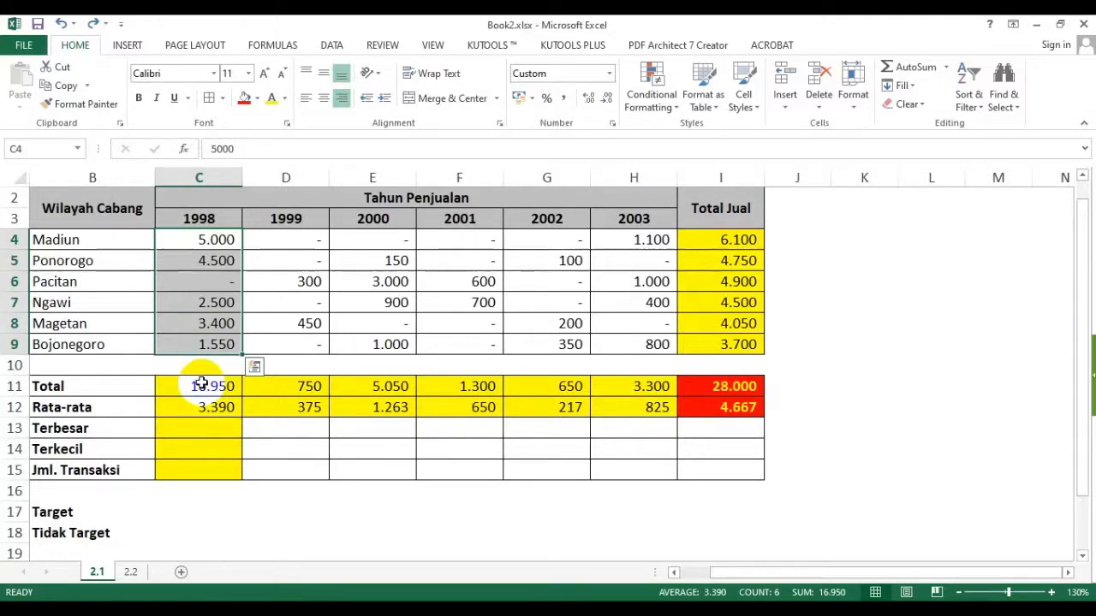
left_click(216, 429)
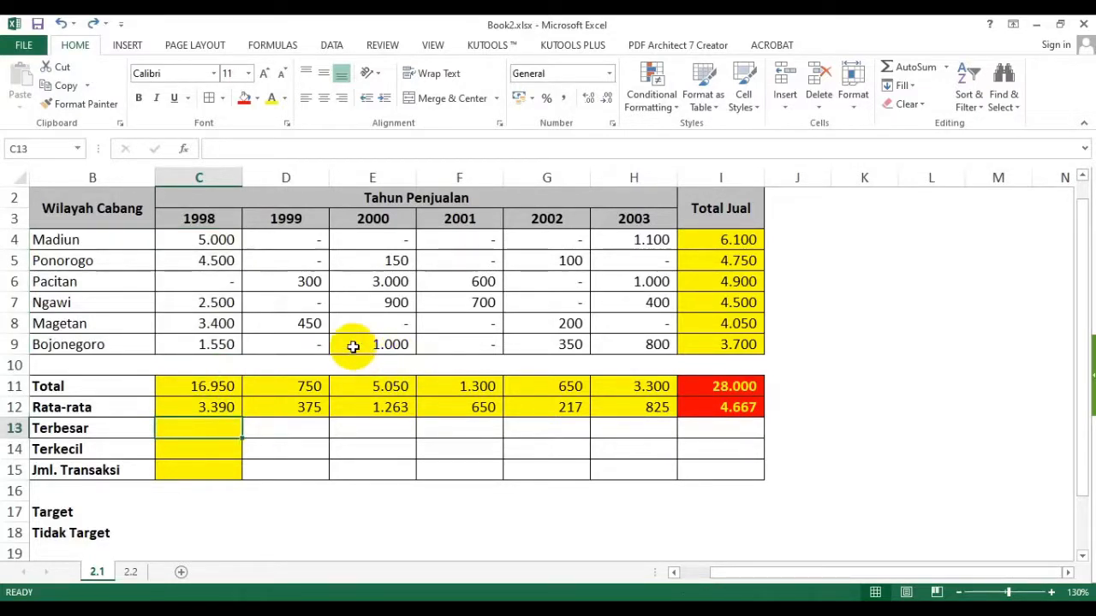
type("=")
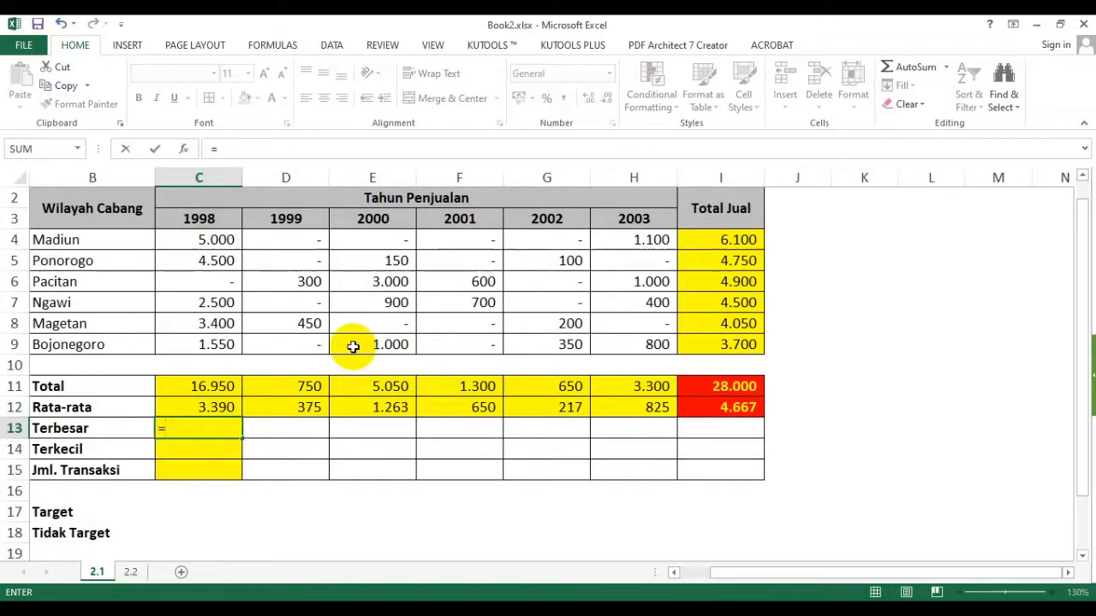
type("max")
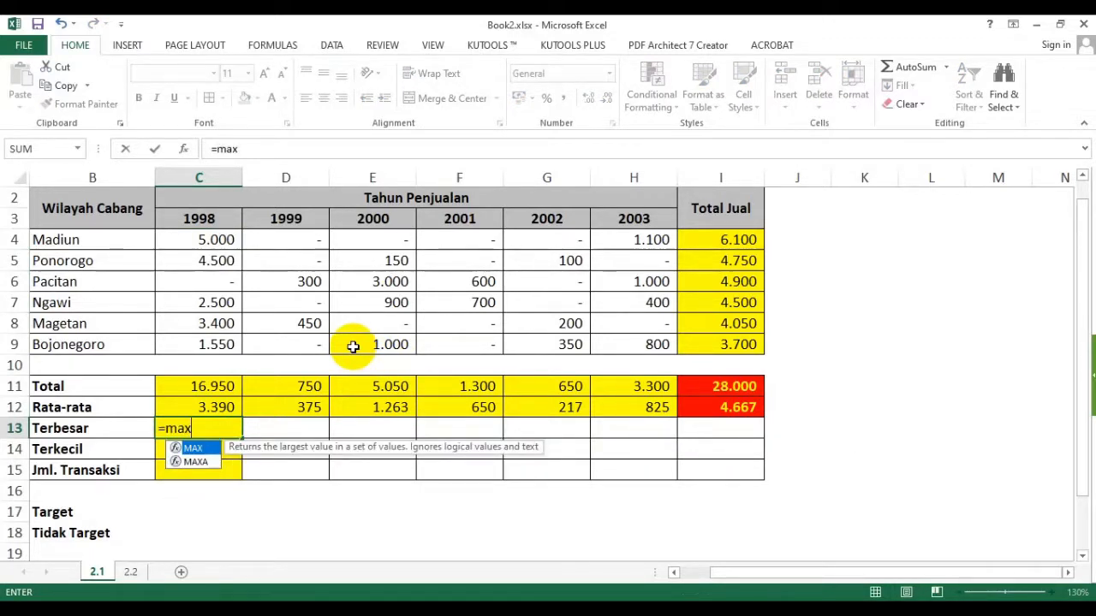
type("(")
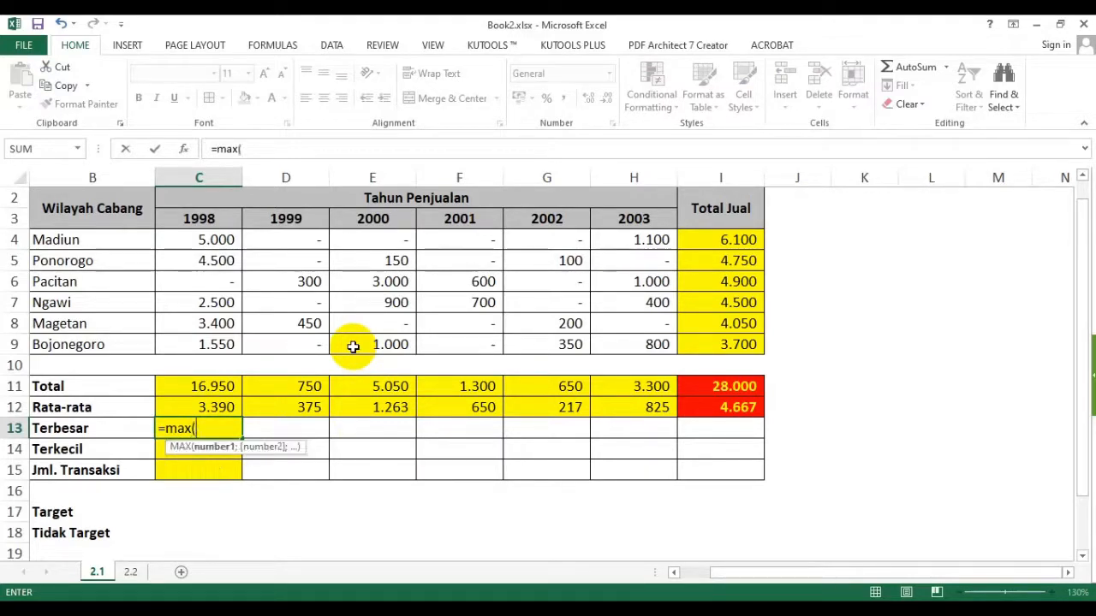
left_click_drag(192, 233, 195, 346)
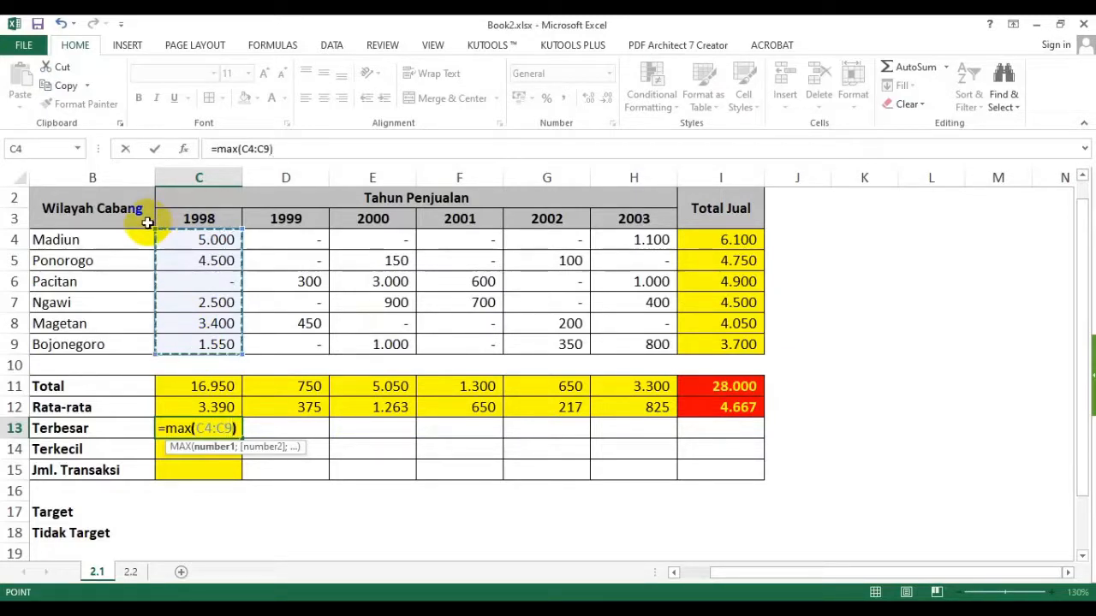
key("Return")
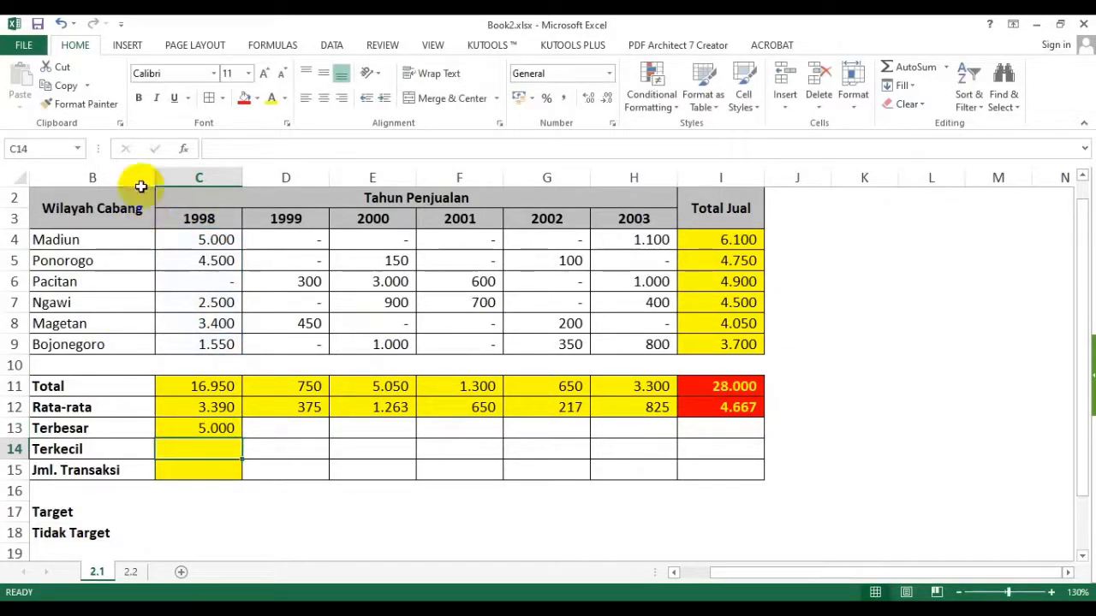
left_click(221, 430)
left_click_drag(243, 438, 749, 419)
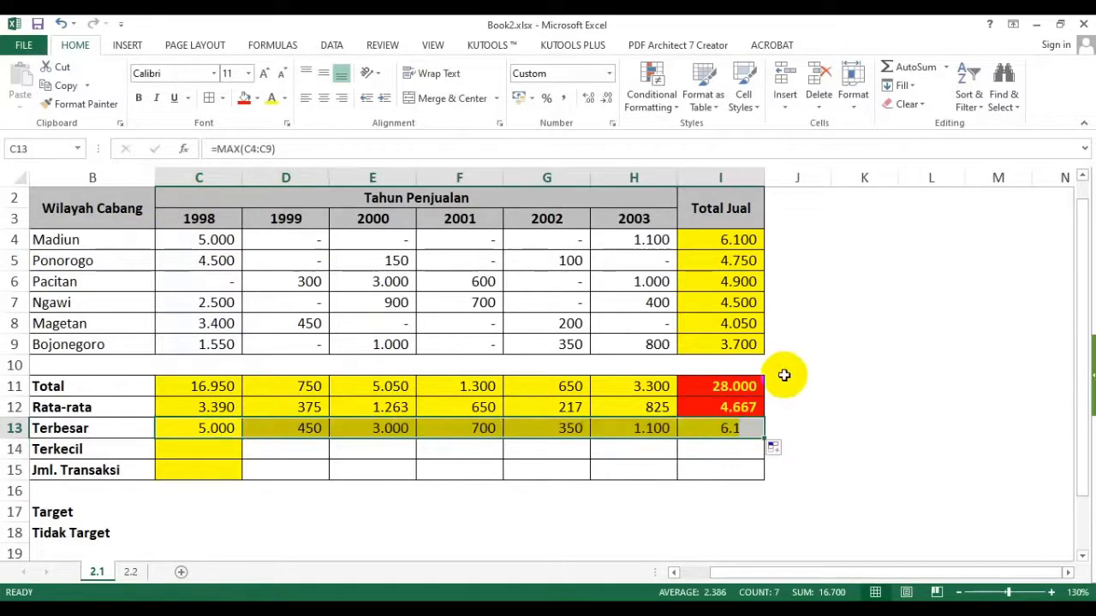
Format the Total Jual maximum in I13 as bold yellow text on a red fill.
left_click(726, 428)
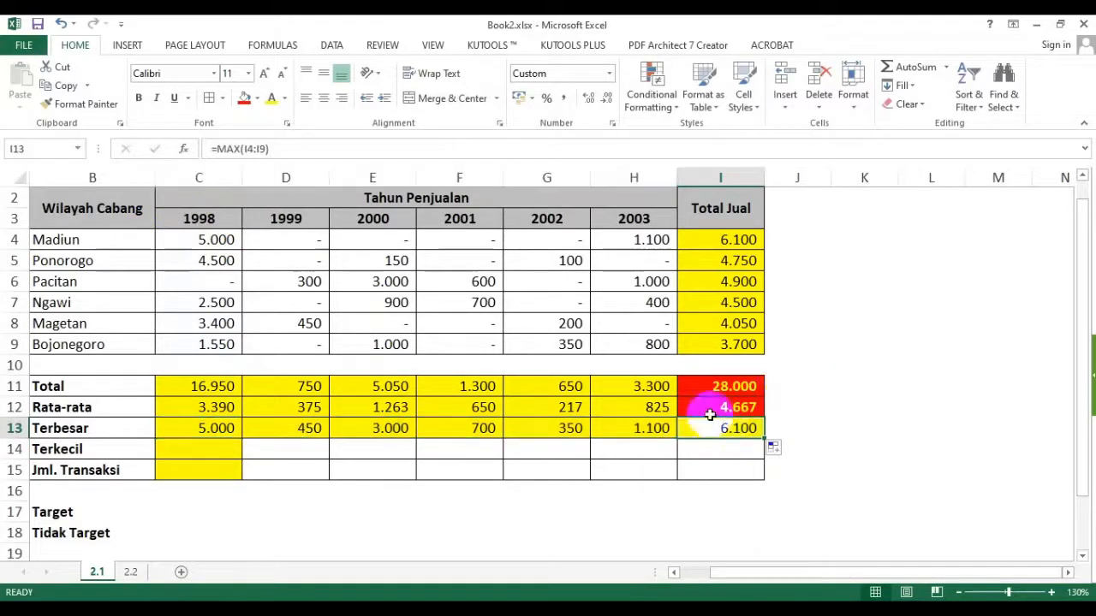
left_click(244, 98)
left_click(271, 98)
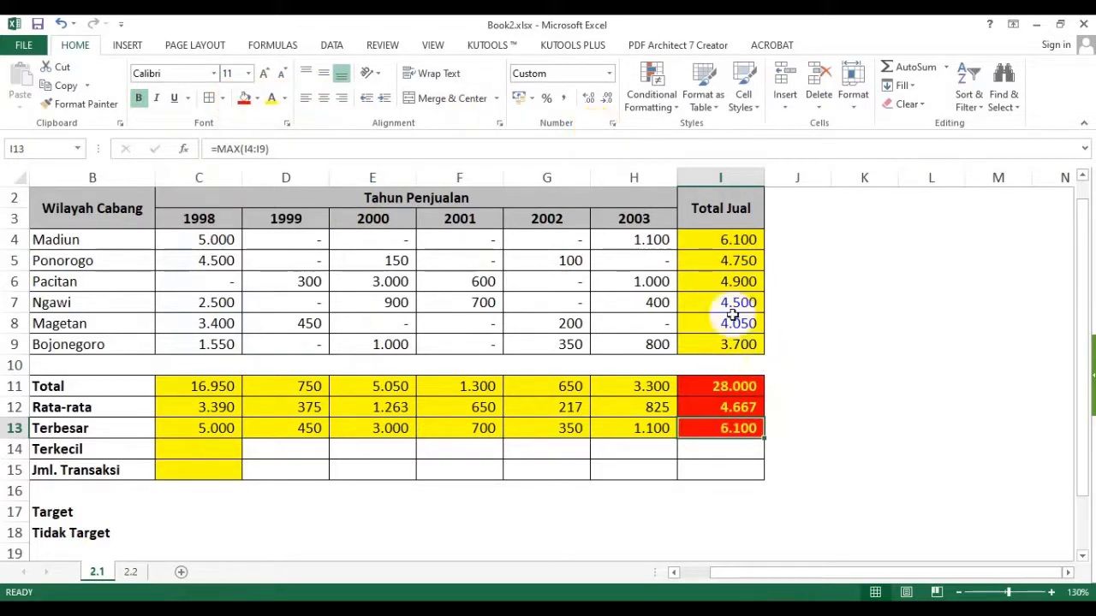
left_click_drag(735, 240, 736, 345)
left_click(727, 239)
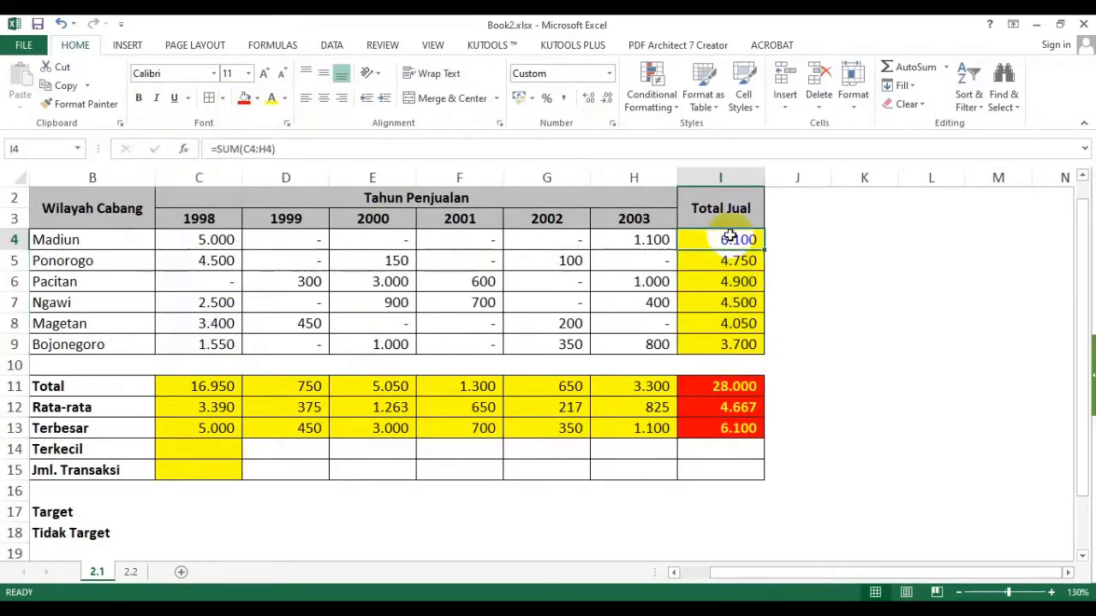
Calculate the Terkecil value for 1998 in C14 with =MIN(C4:C9) and copy the formula across to I14.
left_click(220, 454)
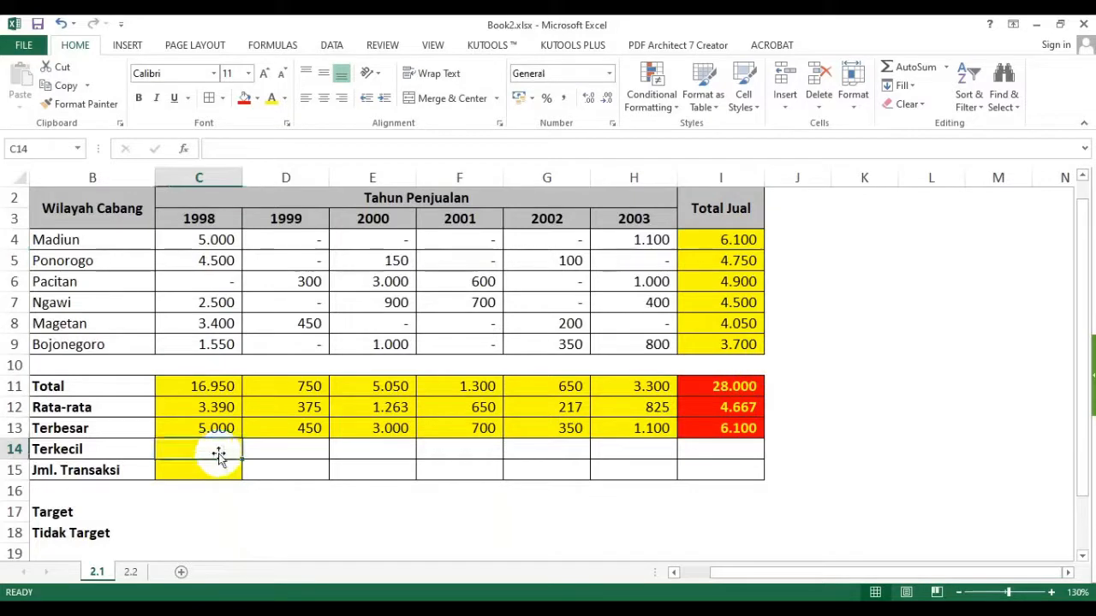
left_click(269, 425)
left_click(195, 445)
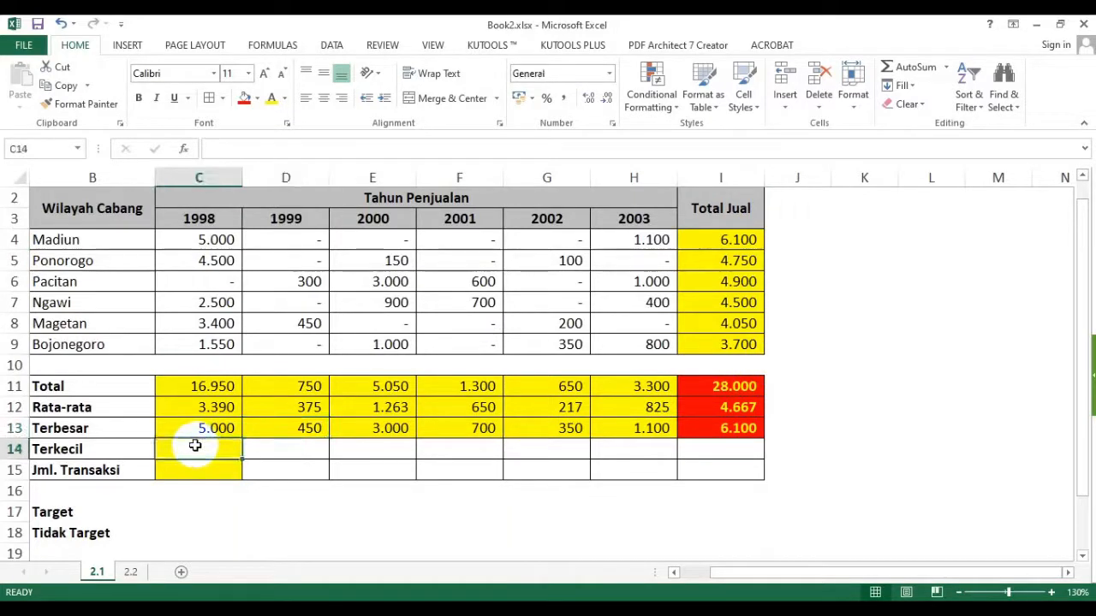
type("=min(")
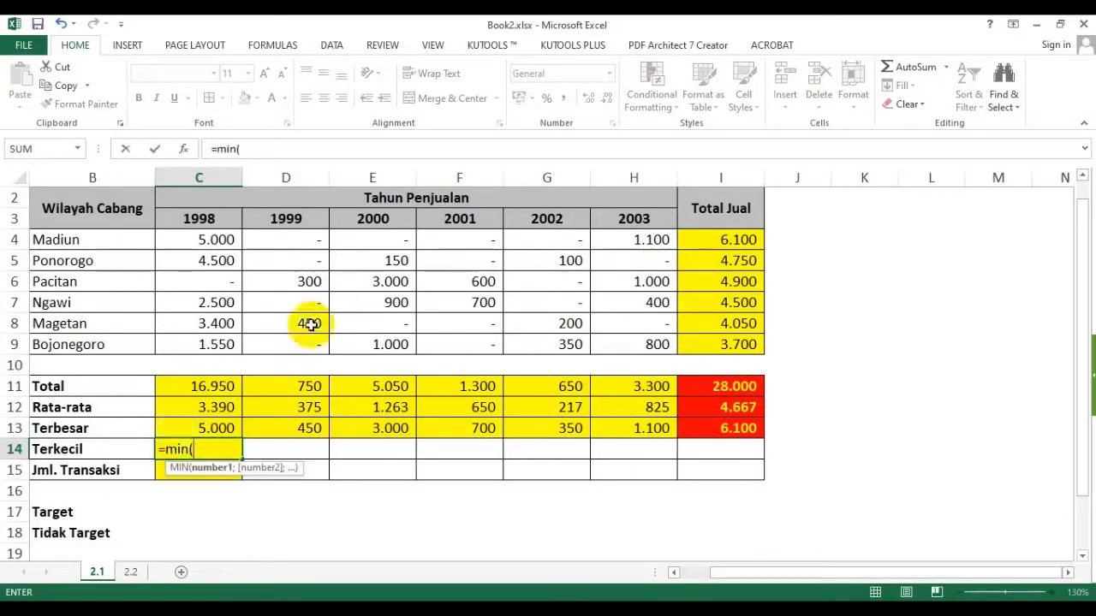
left_click_drag(219, 241, 225, 344)
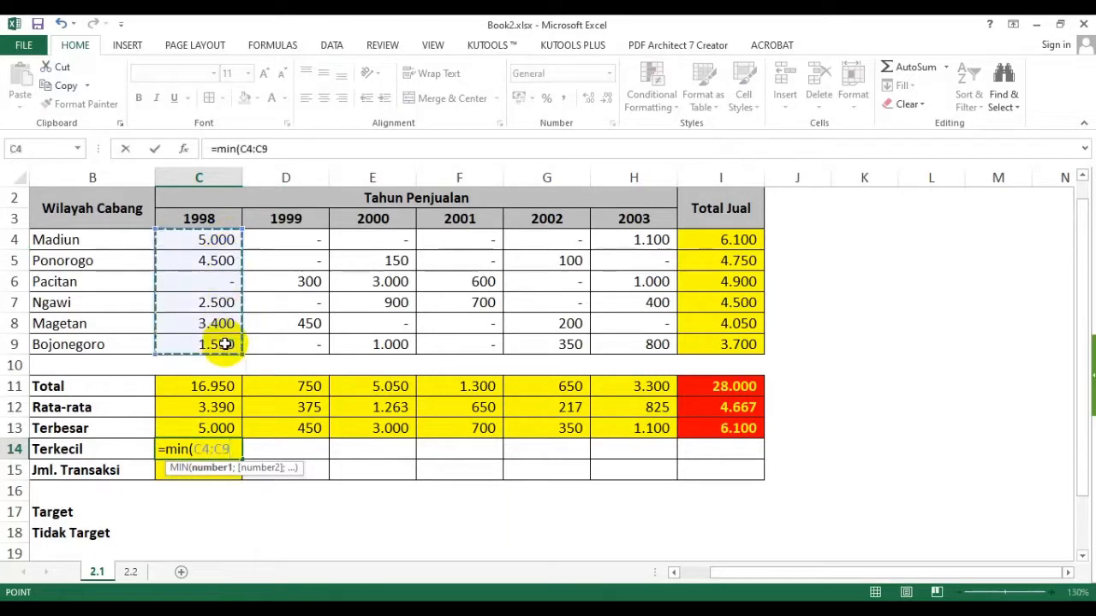
type(")")
key("Return")
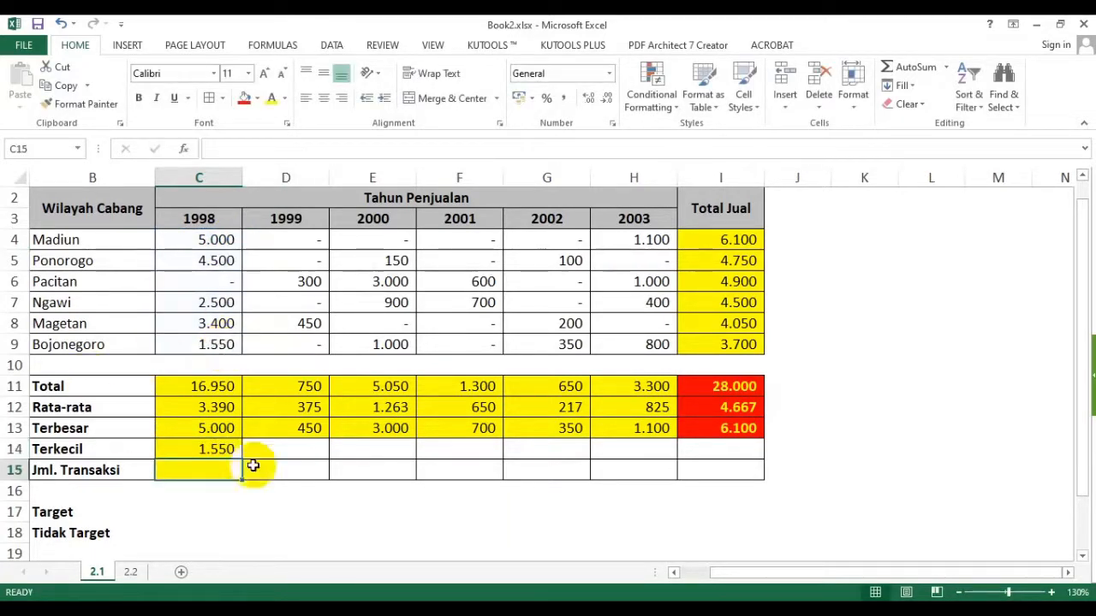
left_click(225, 449)
left_click_drag(242, 459, 762, 470)
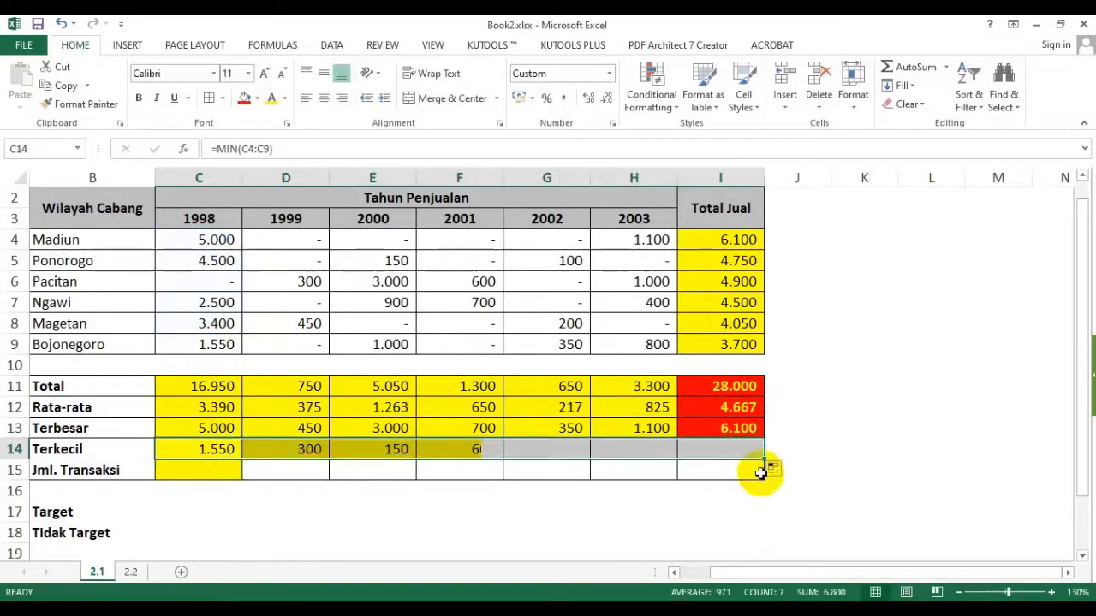
Format the Total Jual minimum in I14 as bold yellow text on a red fill.
left_click(731, 446)
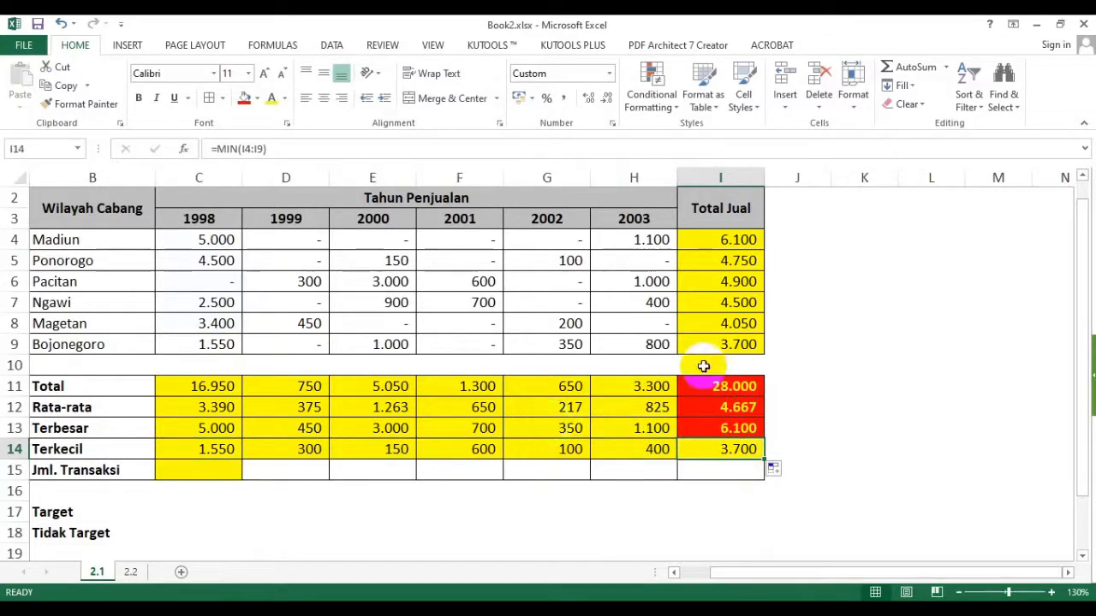
left_click(138, 97)
left_click(242, 97)
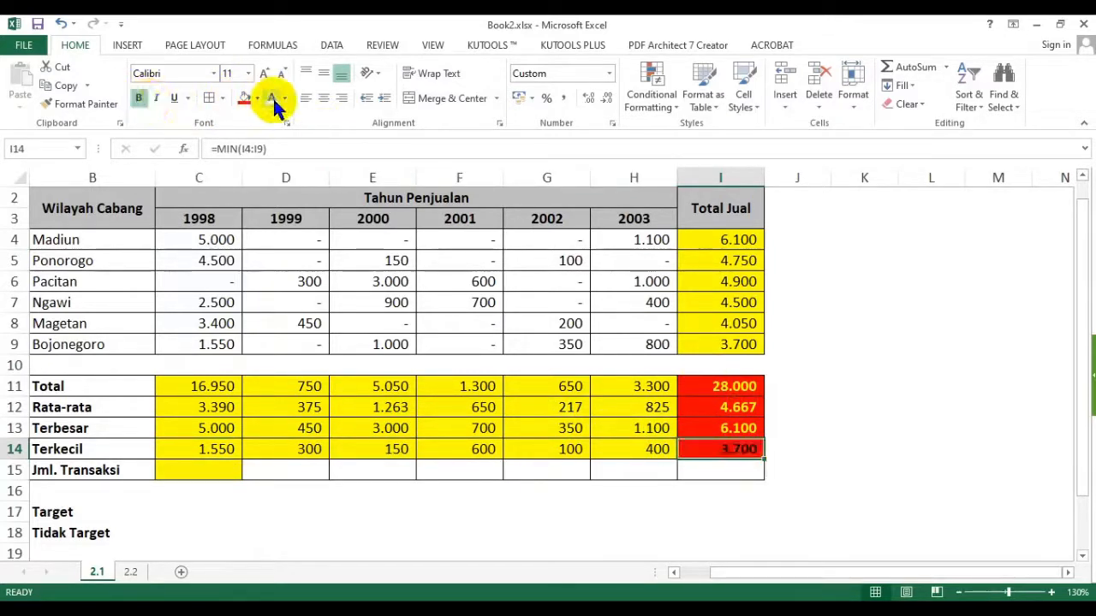
Calculate the Jml. Transaksi value for 1998 in C15 with =COUNT(C4:C9) and copy the formula across to I15.
left_click(187, 470)
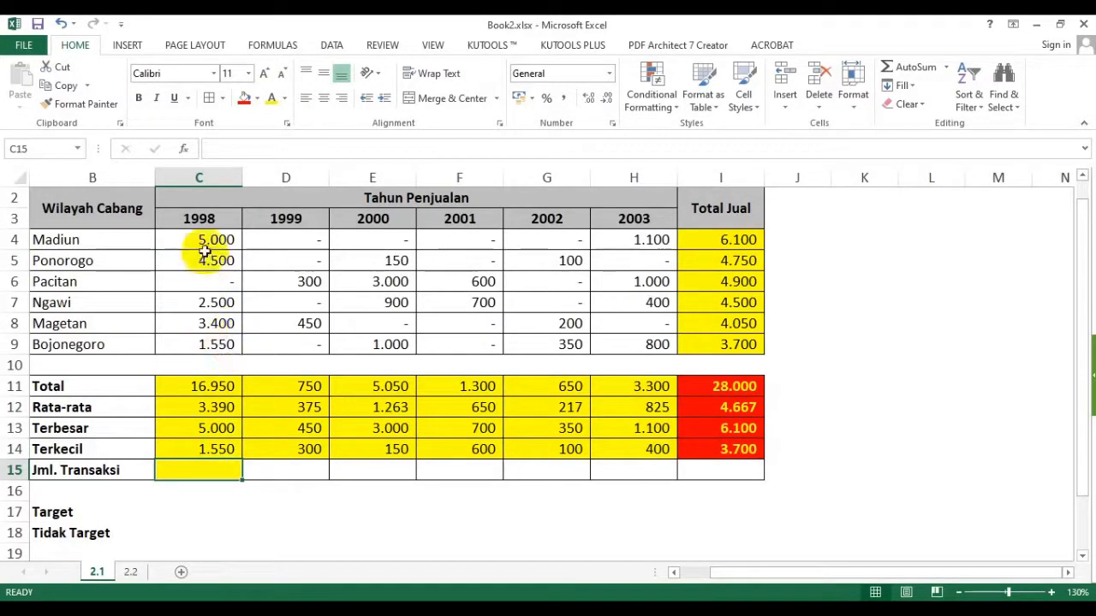
left_click_drag(214, 242, 215, 343)
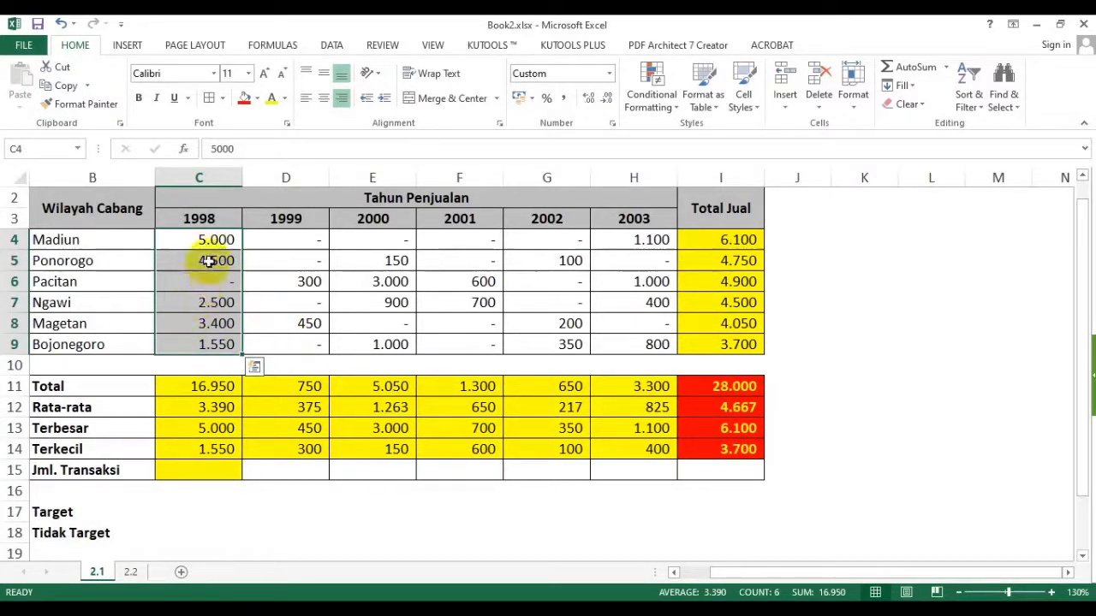
left_click_drag(305, 243, 310, 344)
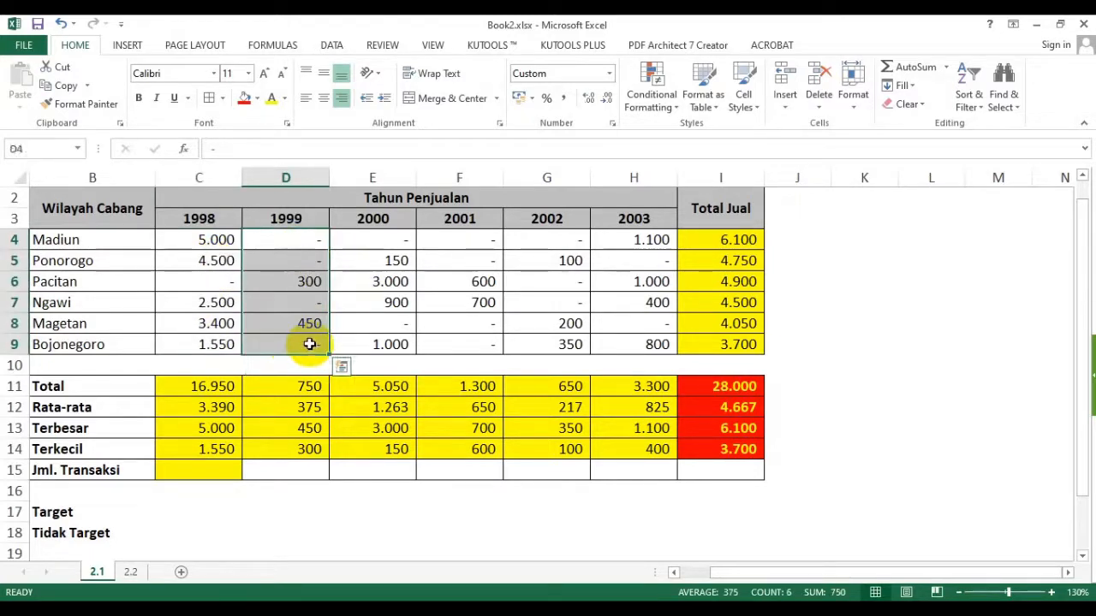
left_click_drag(391, 241, 392, 343)
left_click(93, 474)
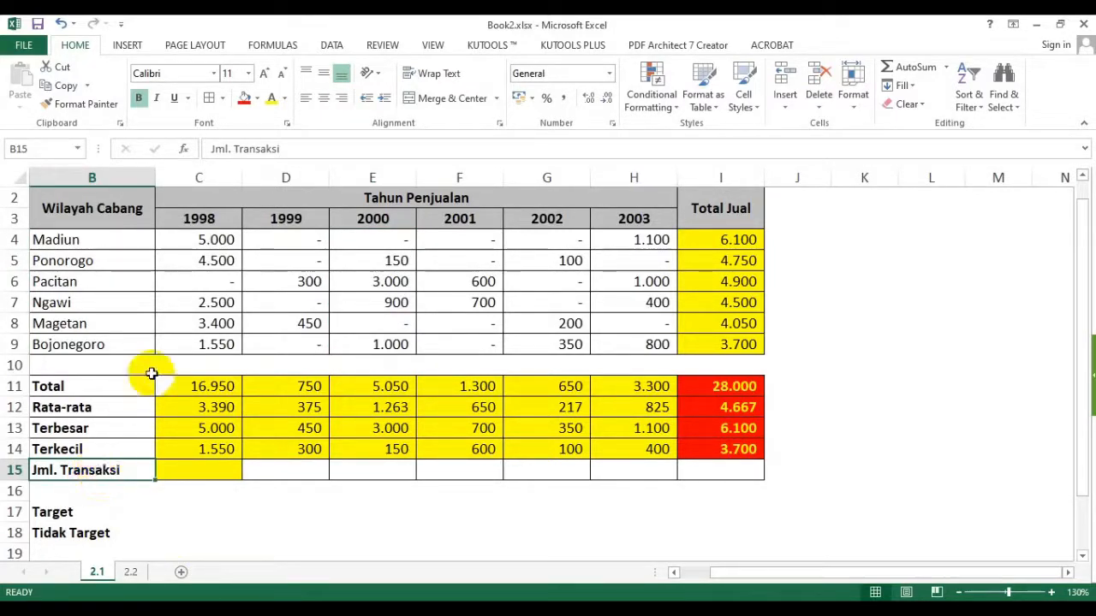
left_click(204, 463)
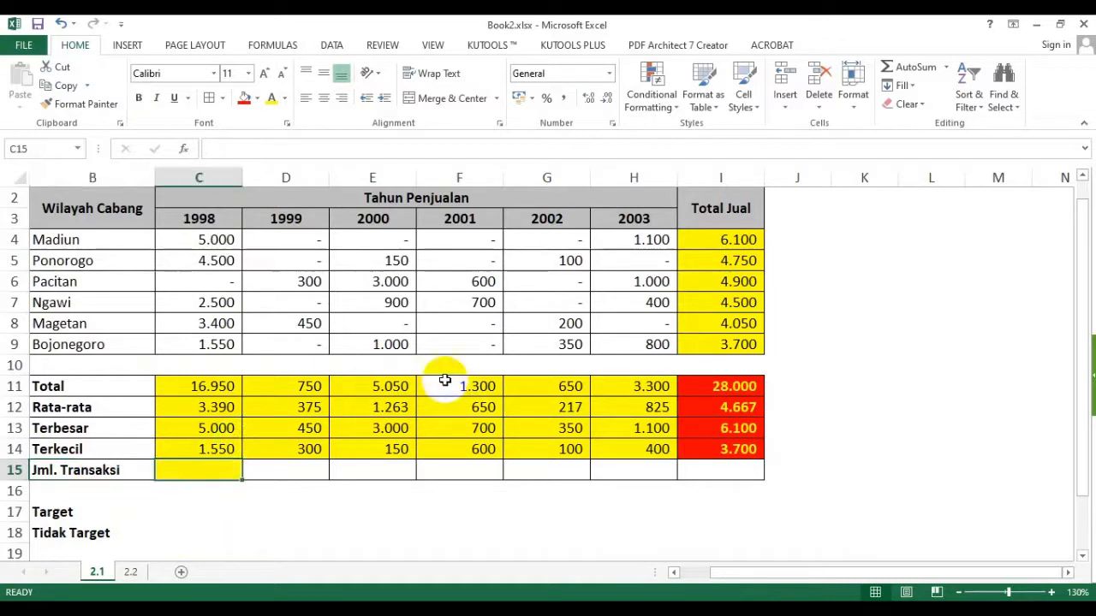
type("=count(")
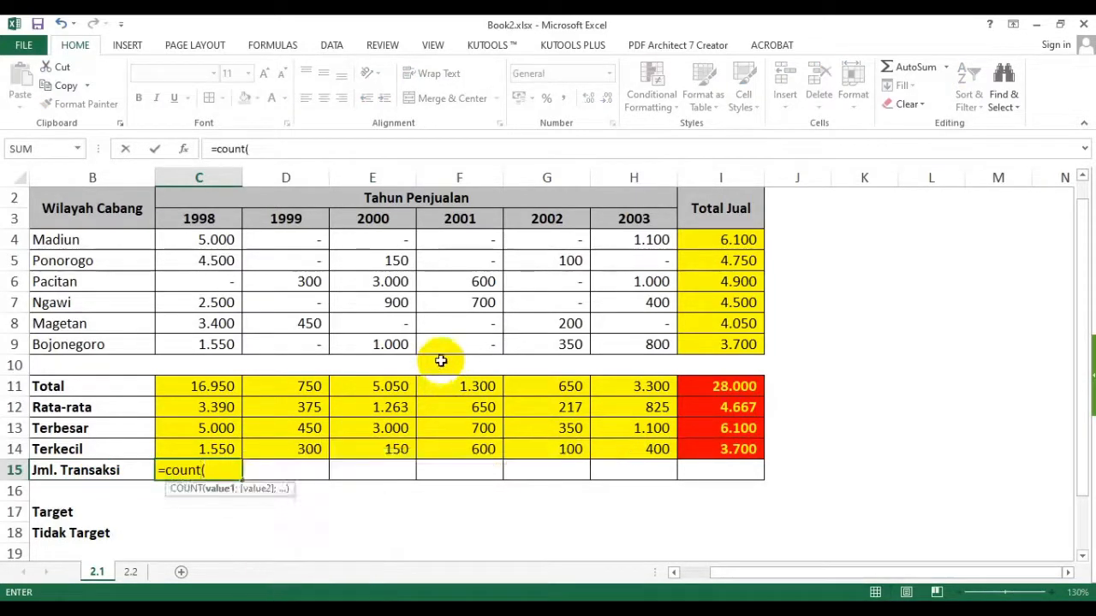
left_click_drag(213, 237, 208, 344)
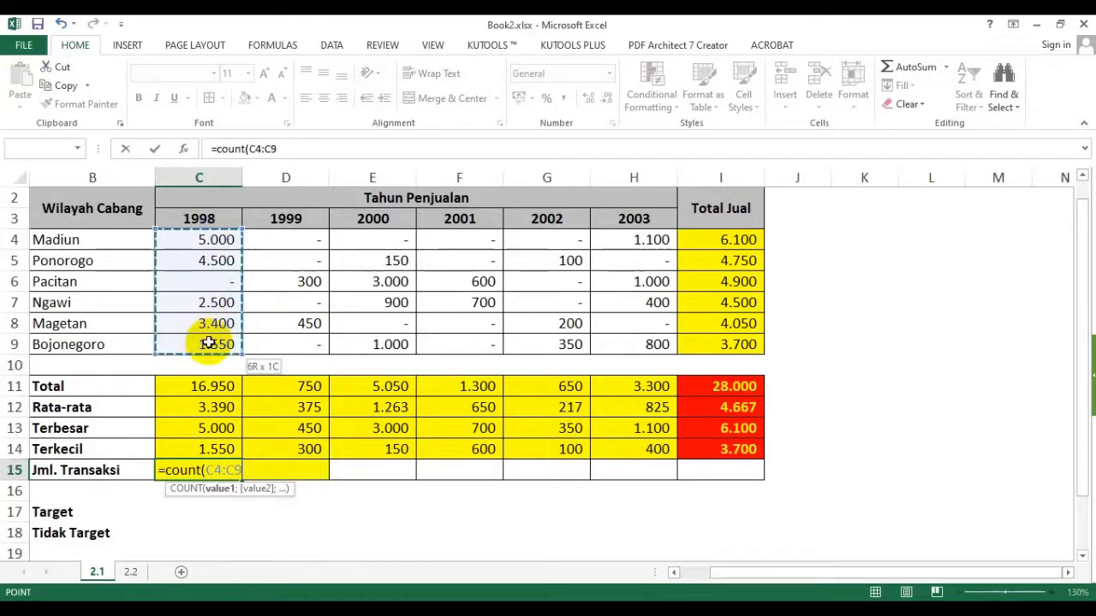
type(")")
key("Return")
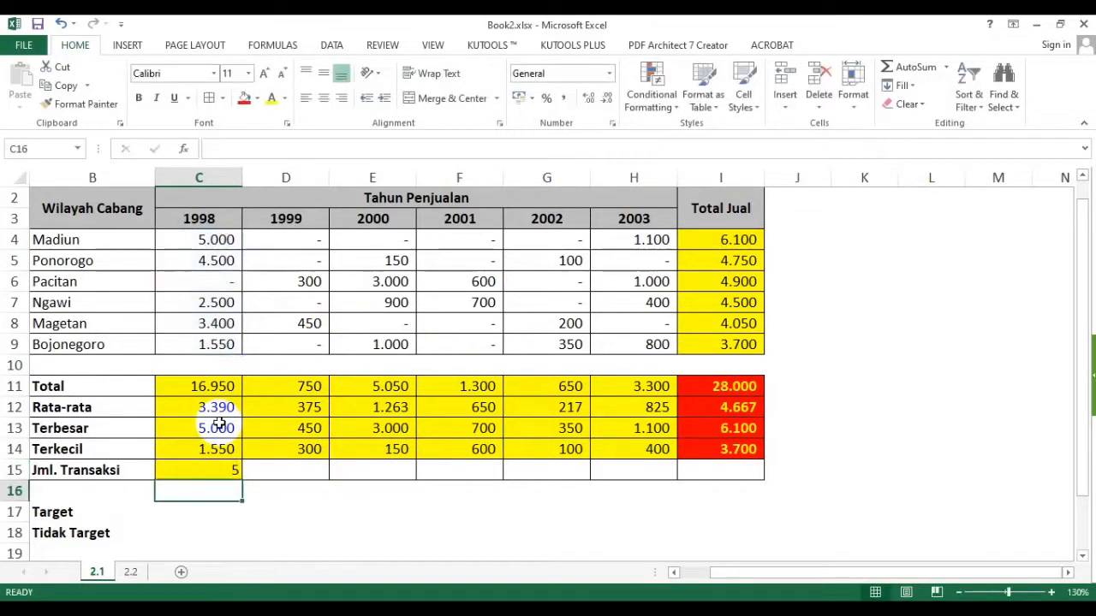
left_click(238, 475)
left_click_drag(241, 479, 734, 488)
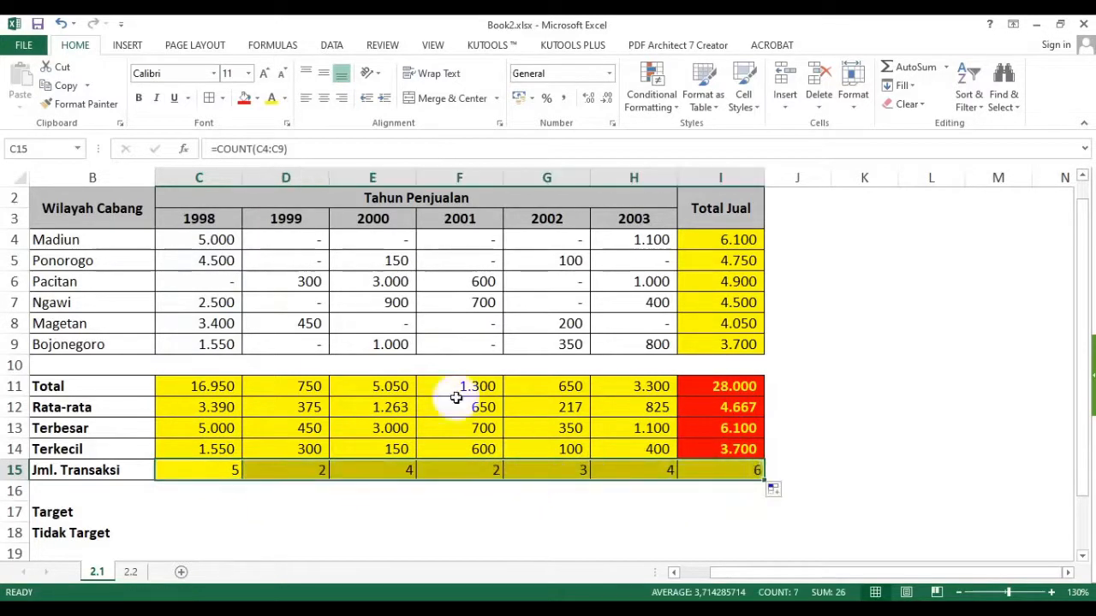
Format the Total Jual transaction count in I15 as bold yellow text on a red fill.
left_click(689, 463)
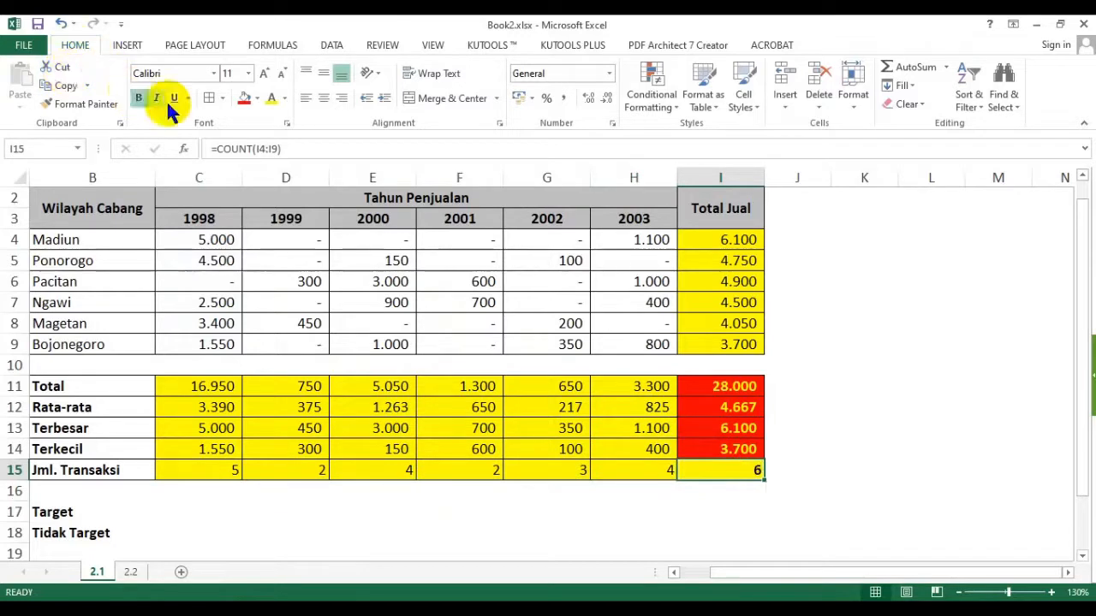
left_click(243, 99)
left_click(271, 100)
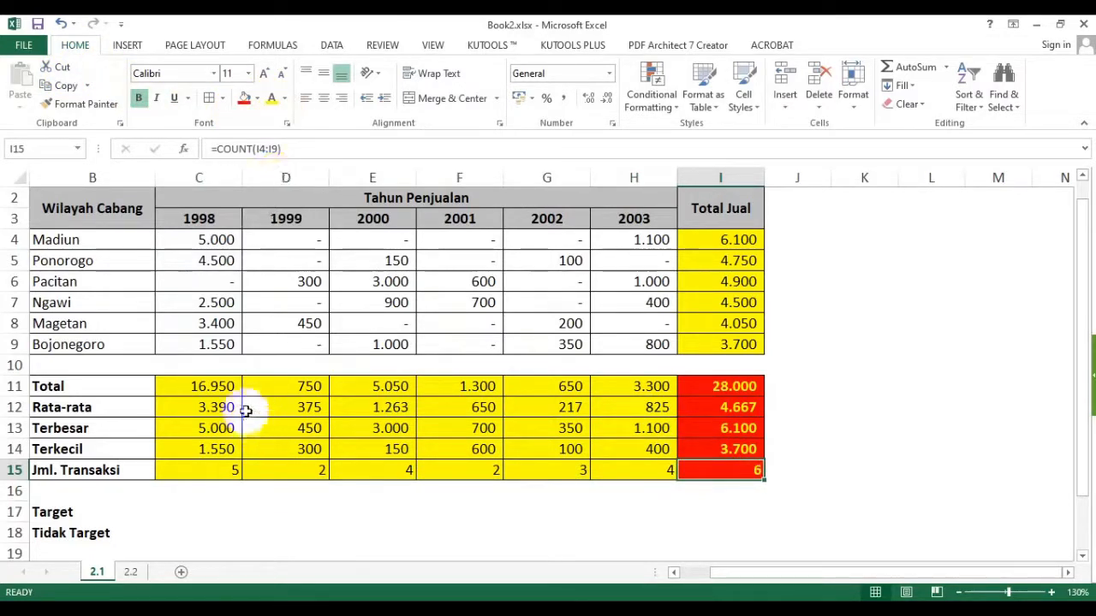
Try 0 as Ngawi's 1999 sales in D7, check the transaction count in D15, and undo the entry.
left_click(282, 177)
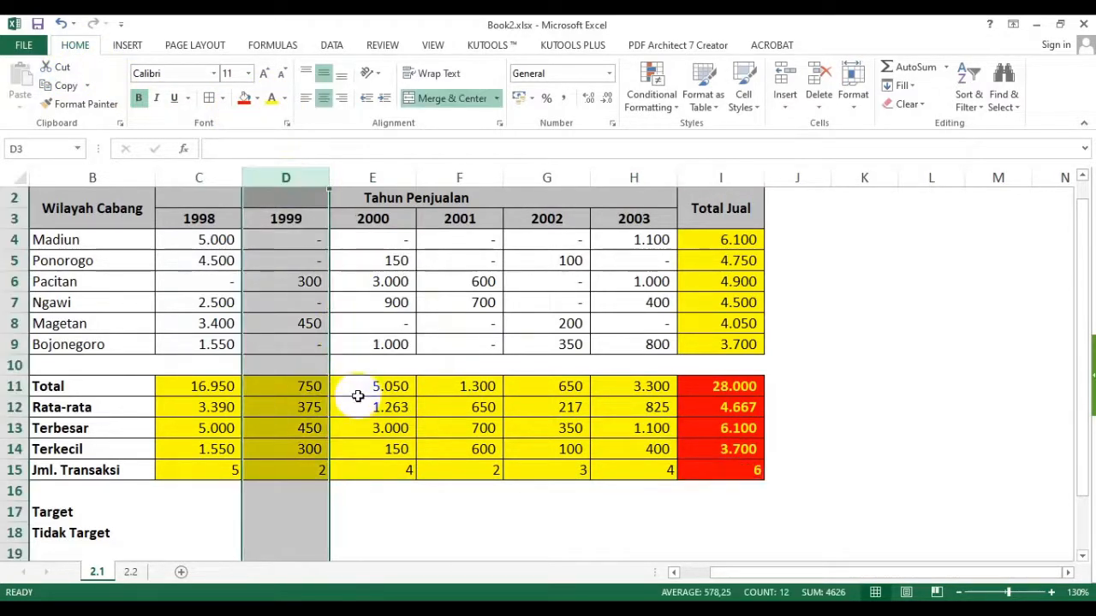
left_click(291, 468)
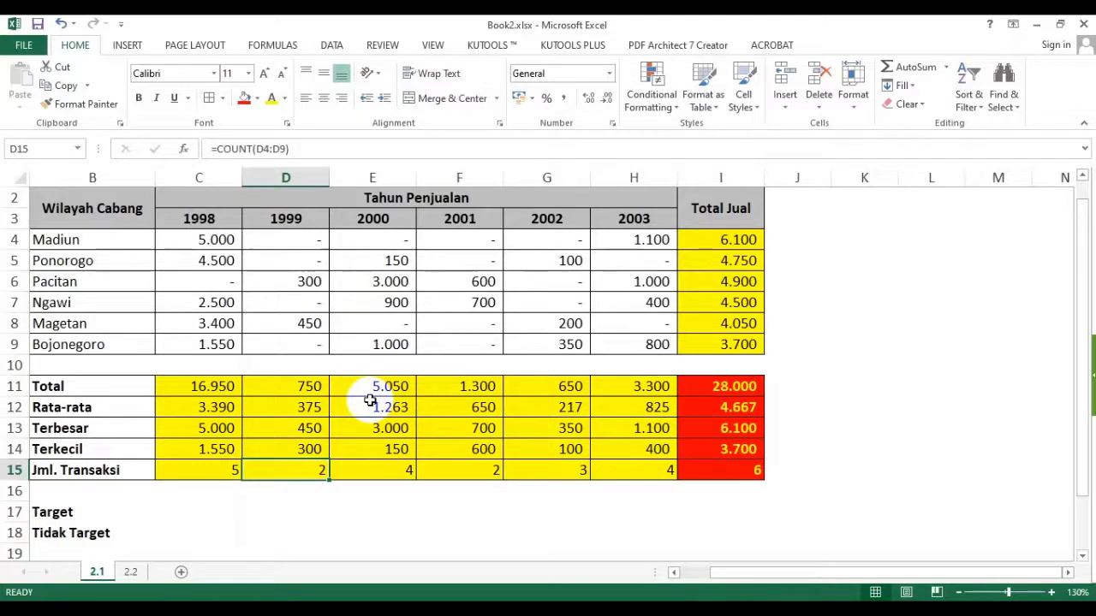
left_click(300, 305)
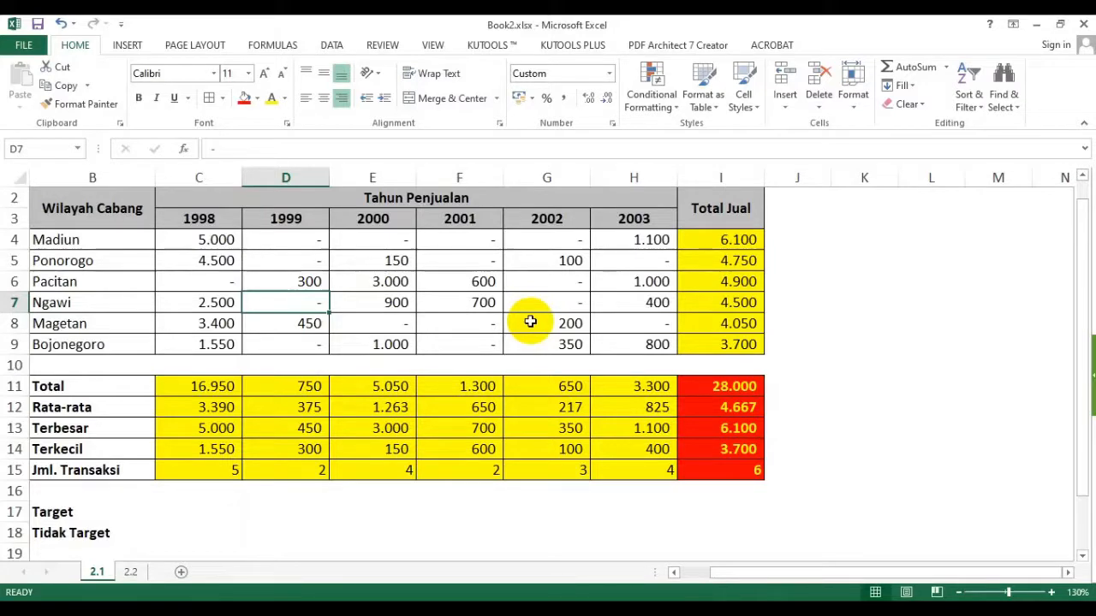
type("0")
key("Return")
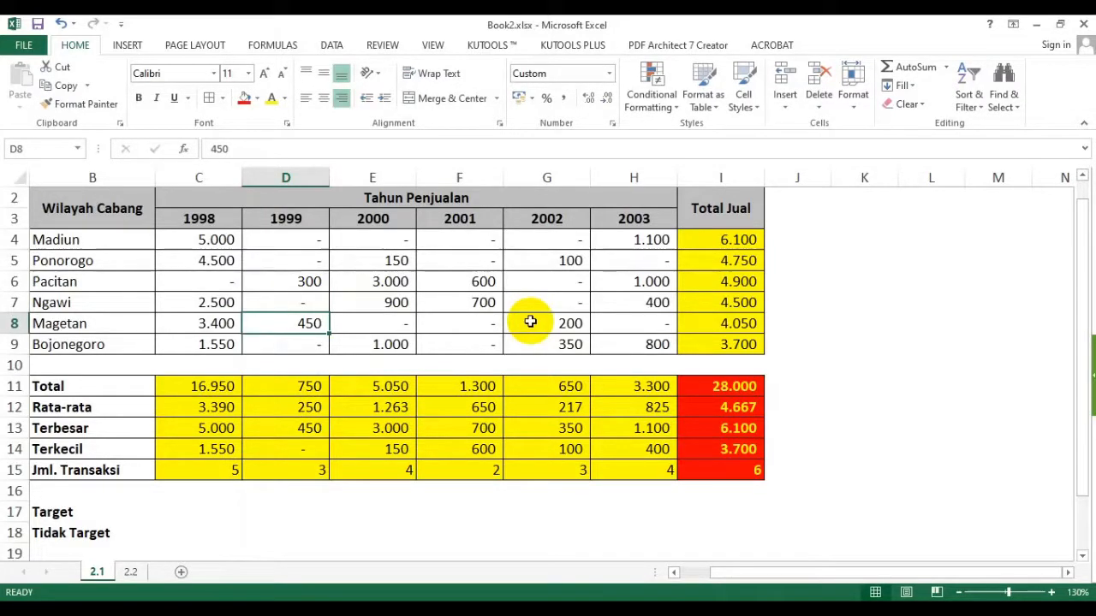
left_click(304, 466)
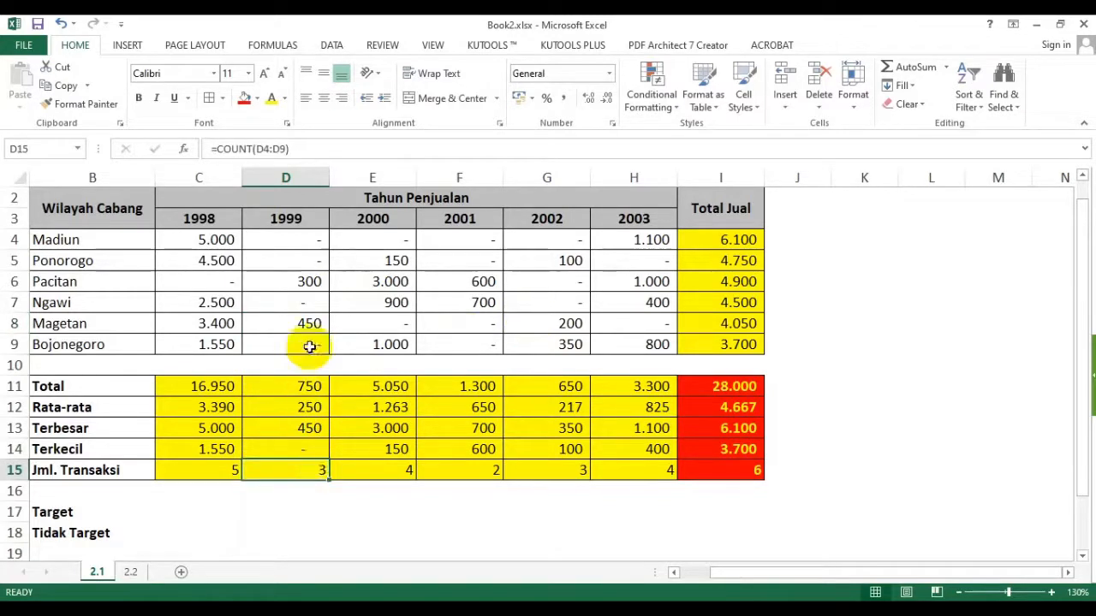
left_click(307, 299)
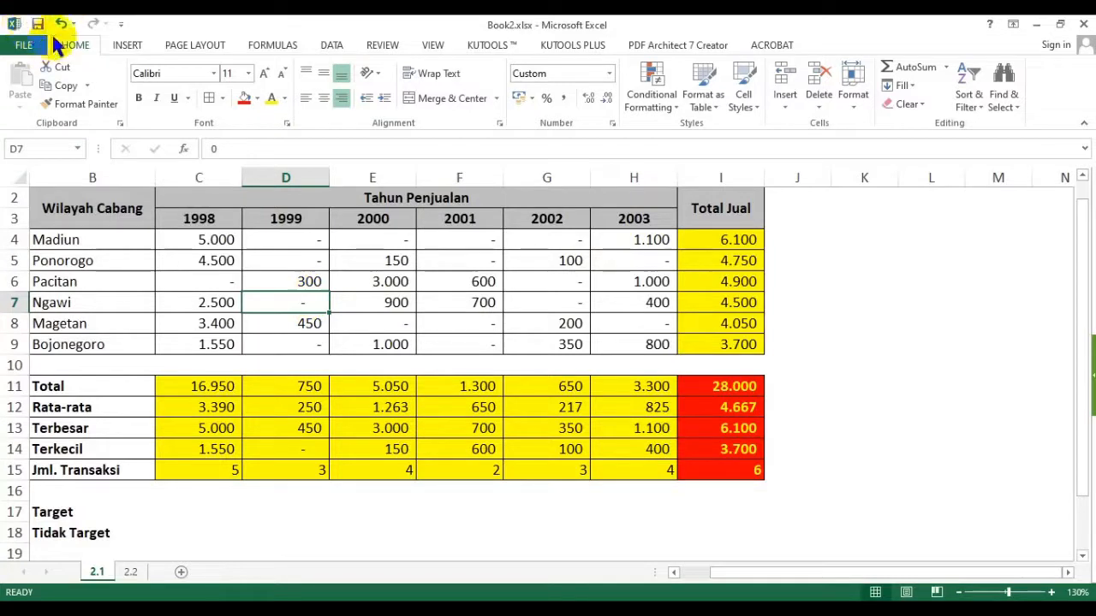
left_click(63, 26)
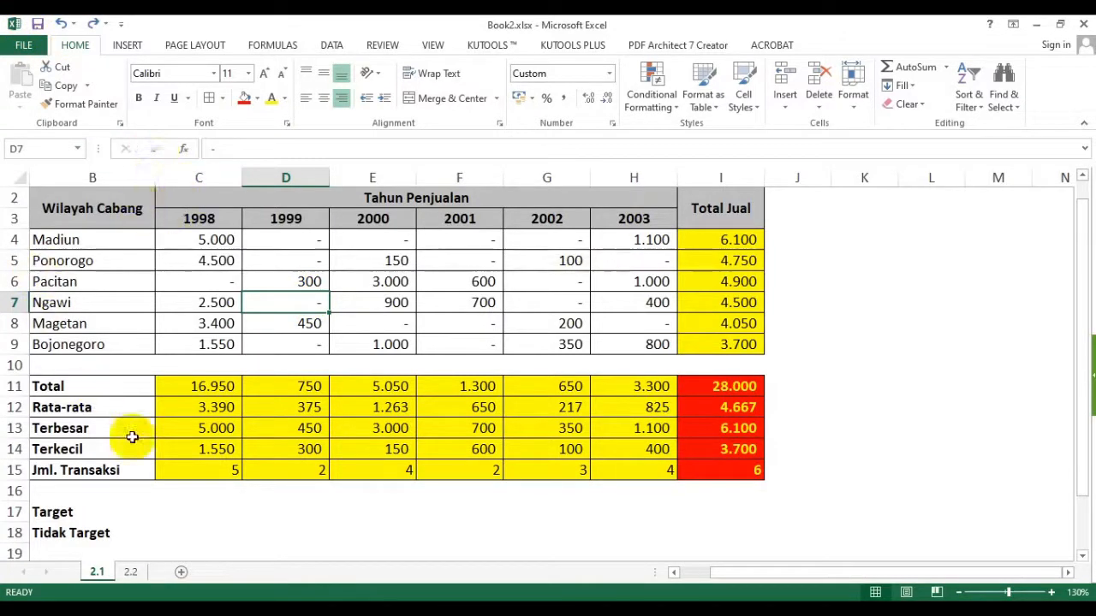
Test again how a zero in D7 affects the COUNT formula in D15, and restore the dash in D7.
left_click(203, 468)
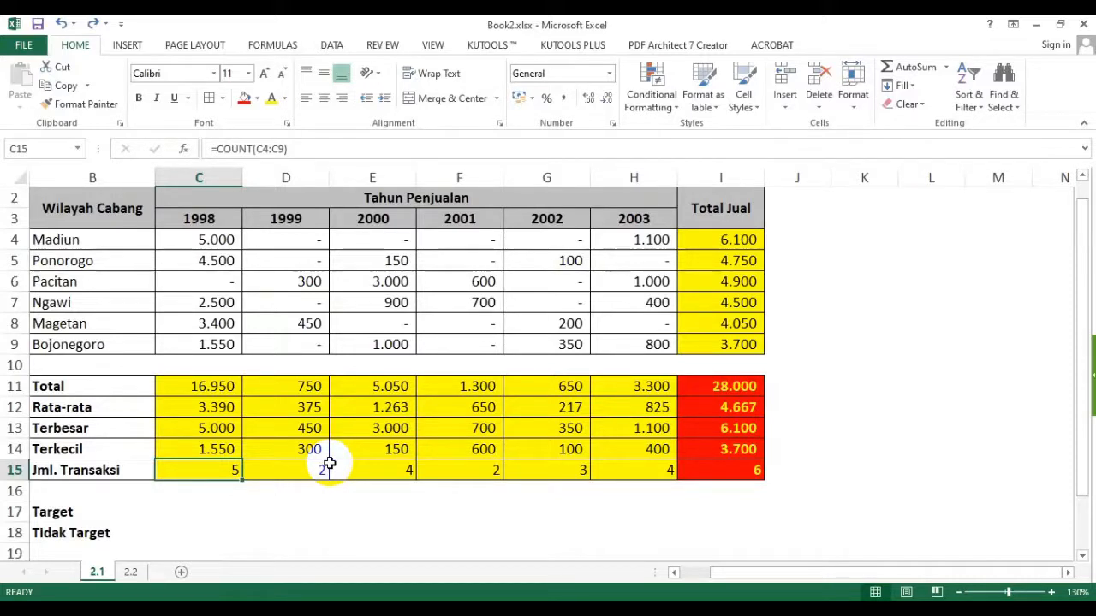
left_click(385, 511)
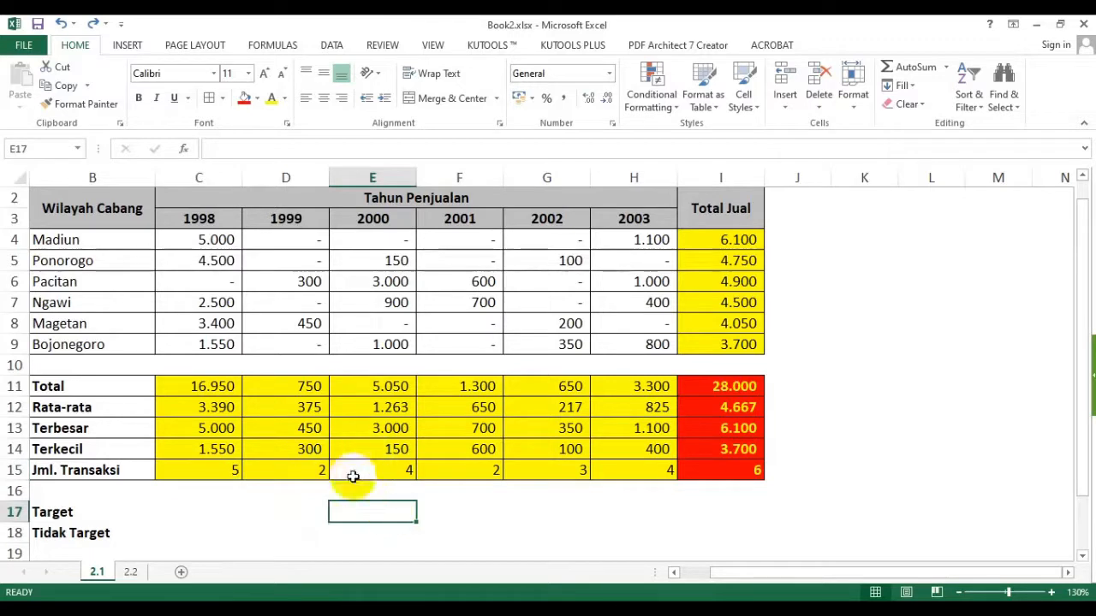
left_click(310, 303)
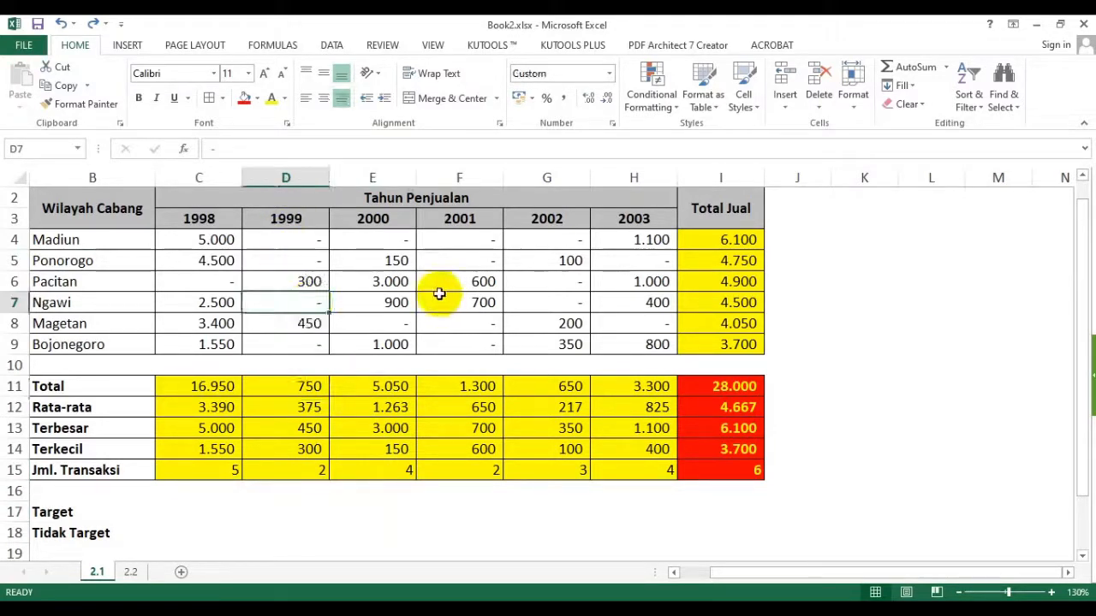
type("0")
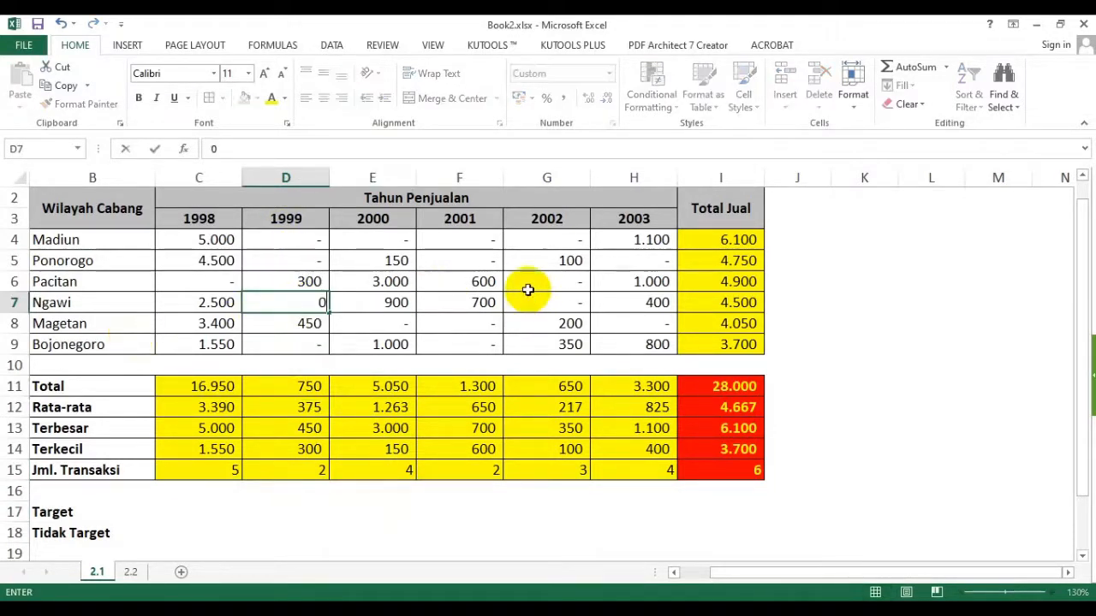
key("Return")
left_click(310, 467)
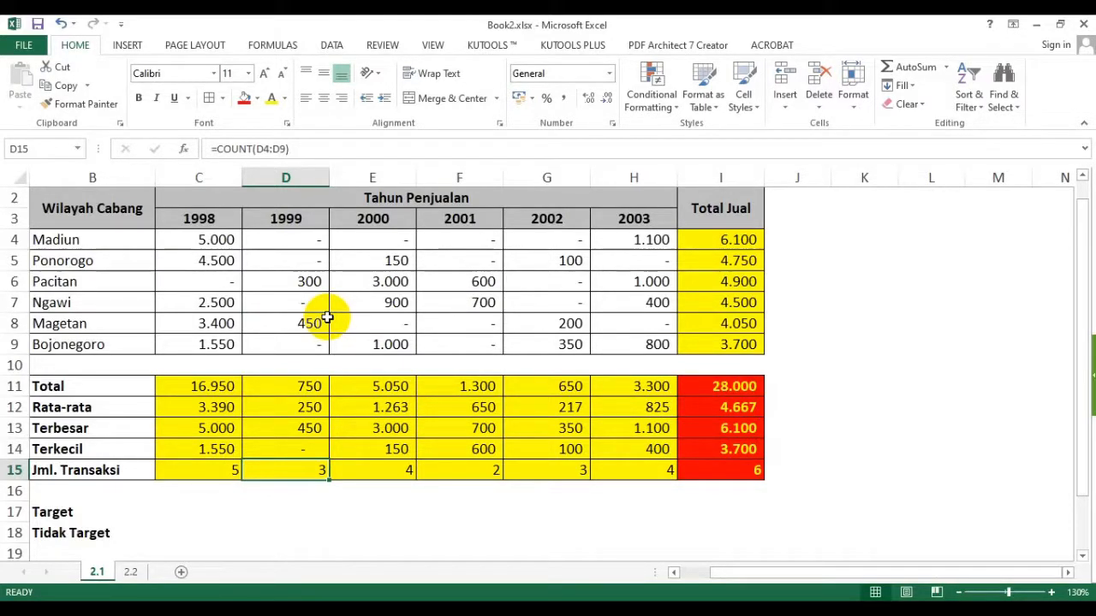
left_click(290, 300)
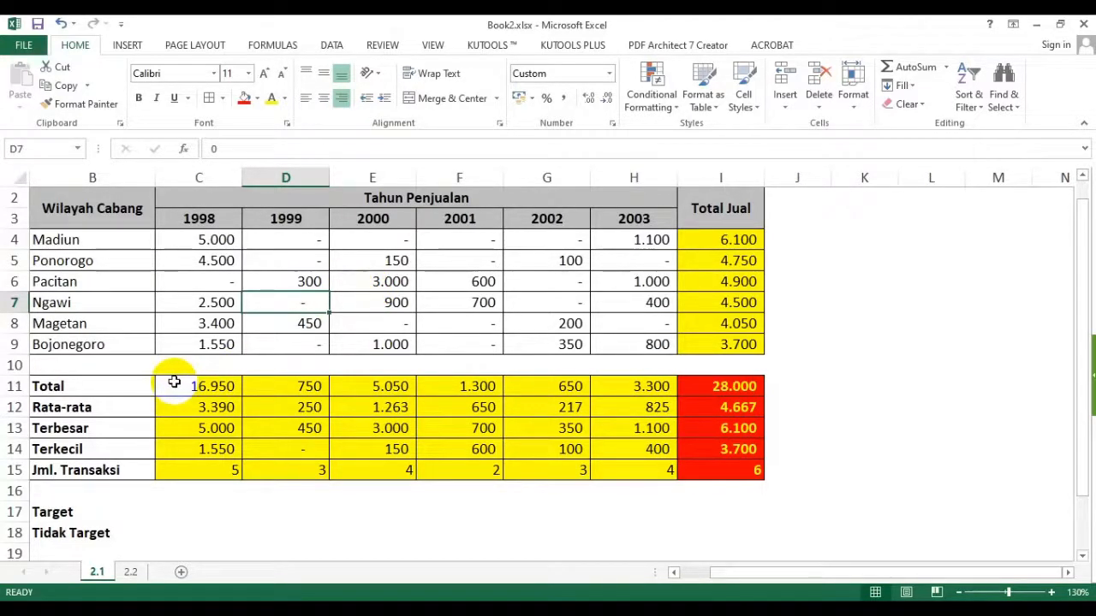
key("ctrl+z")
Compare the 1998 transaction count in C15 with the individual branch sales entries in C4:C9.
left_click(432, 389)
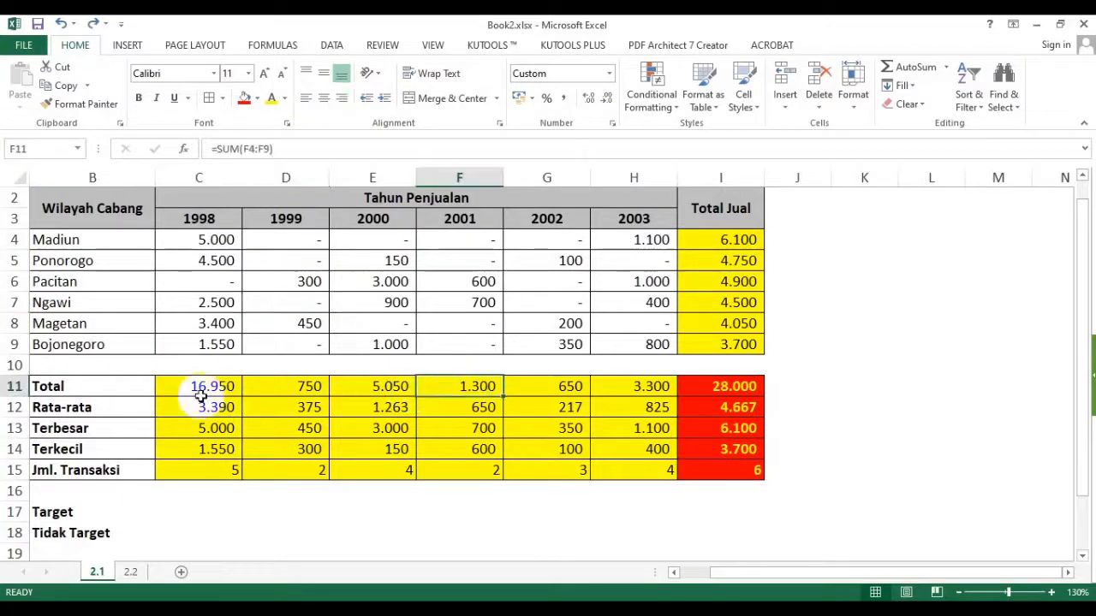
left_click(230, 476)
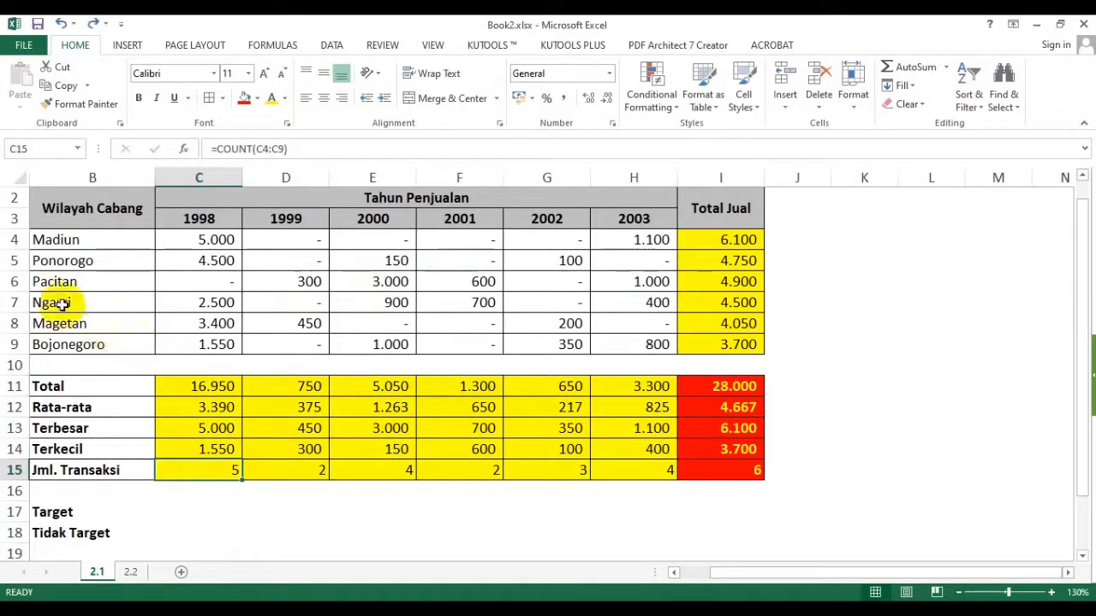
left_click(219, 239)
left_click(214, 264)
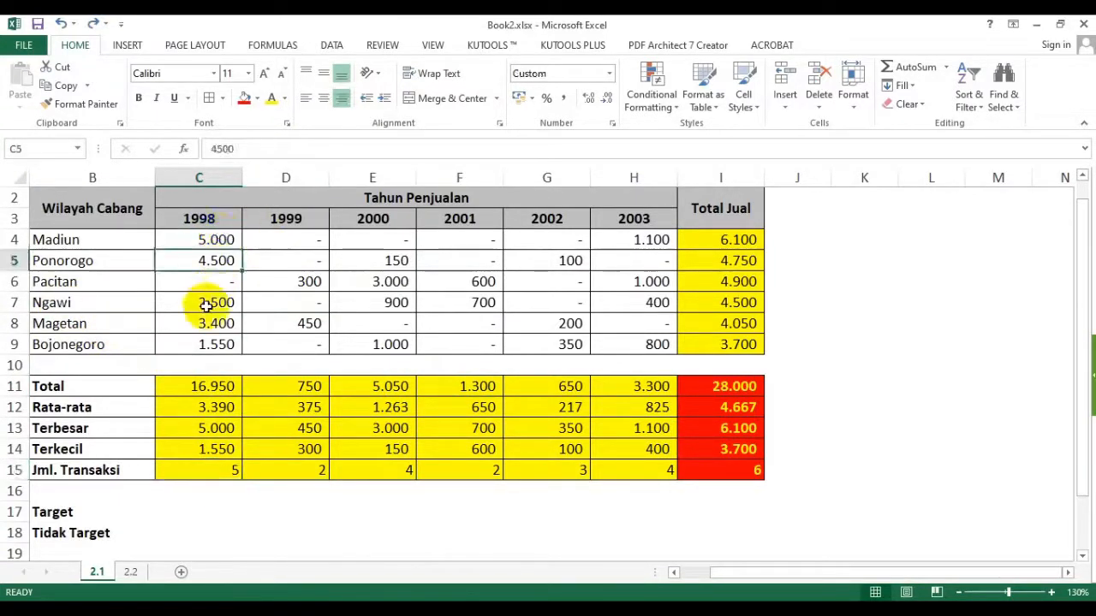
left_click(220, 323)
left_click(226, 342)
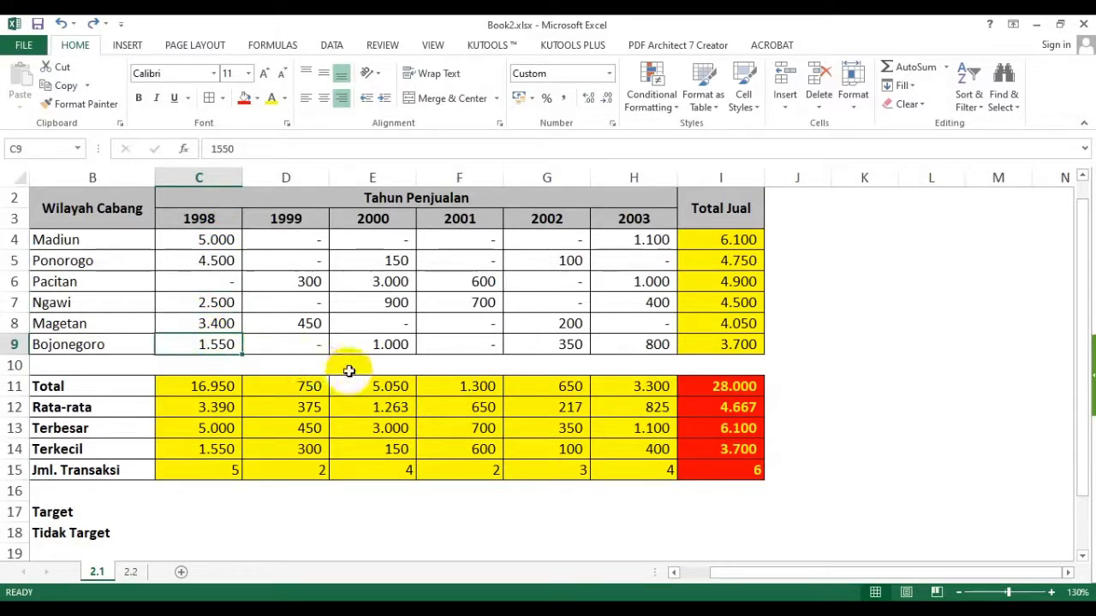
left_click(226, 243)
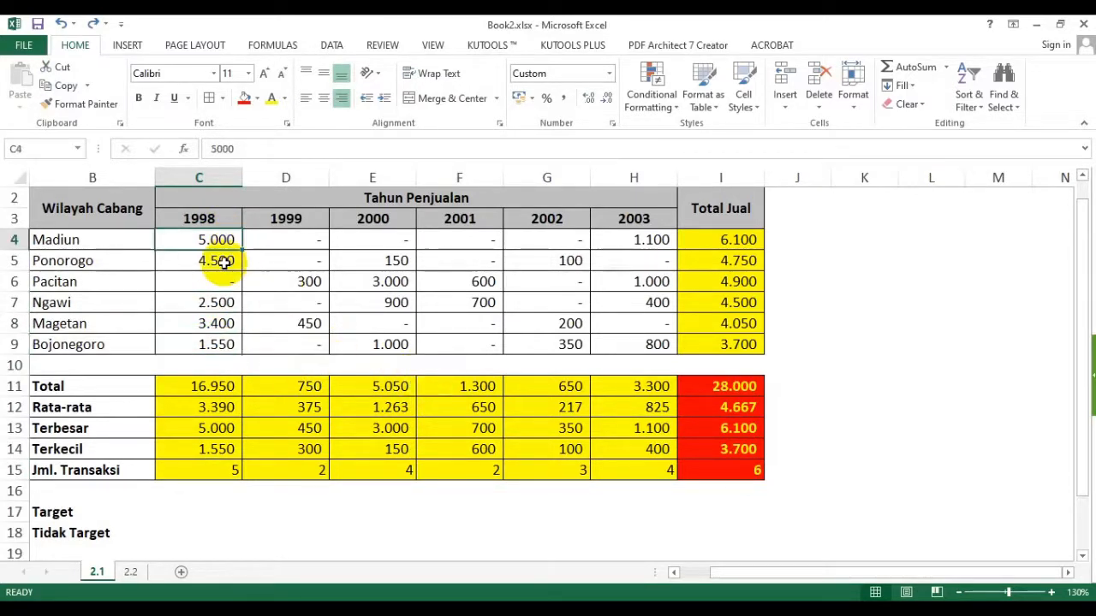
left_click(222, 263)
left_click(222, 341)
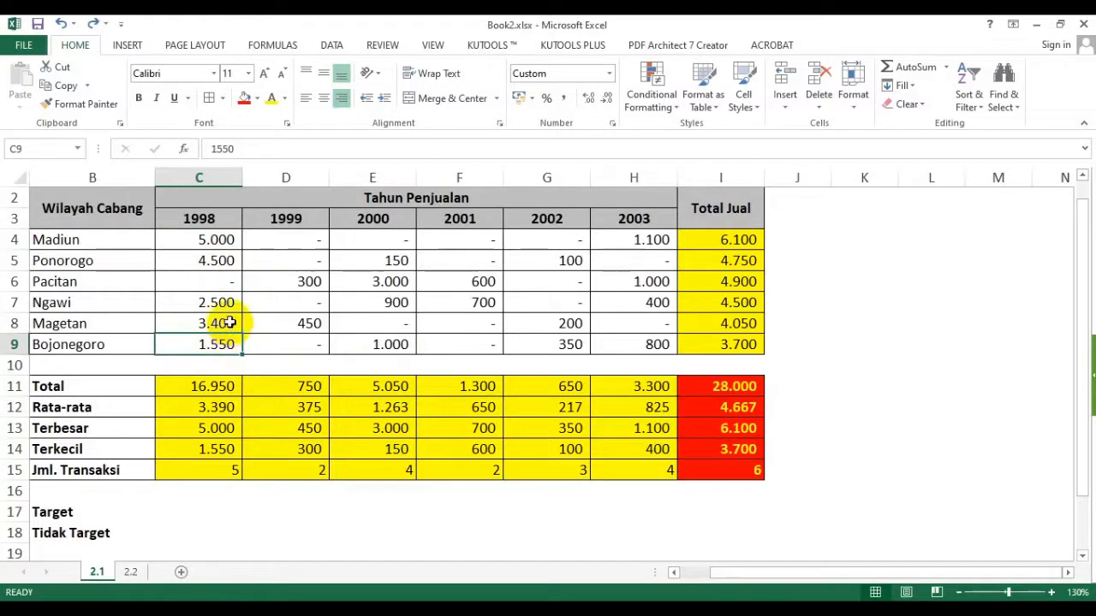
left_click(215, 467)
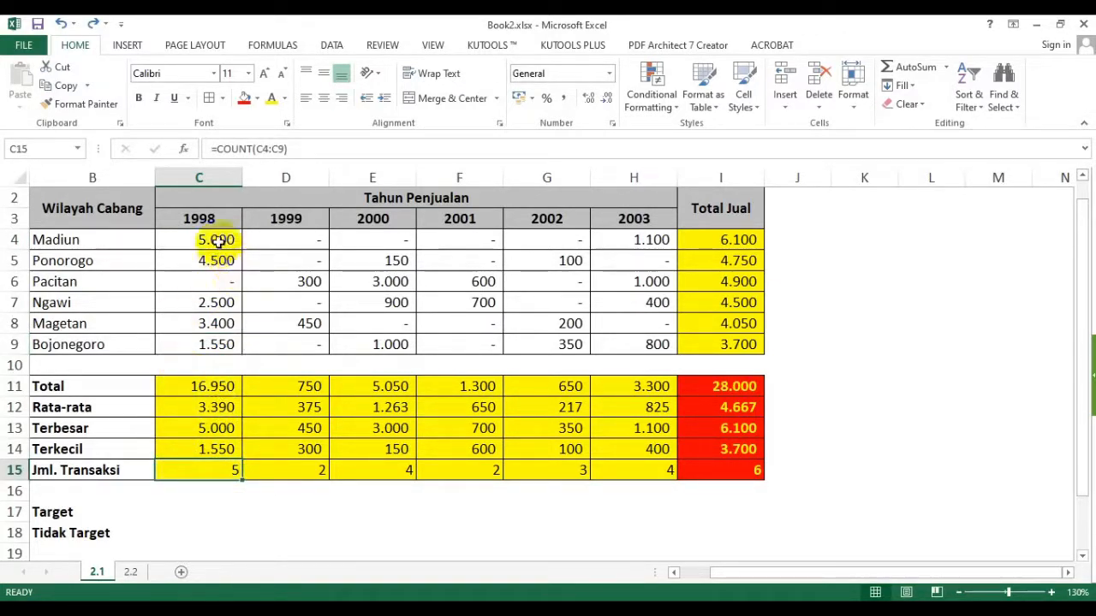
left_click(219, 242)
left_click(214, 261)
left_click(216, 304)
left_click(223, 281)
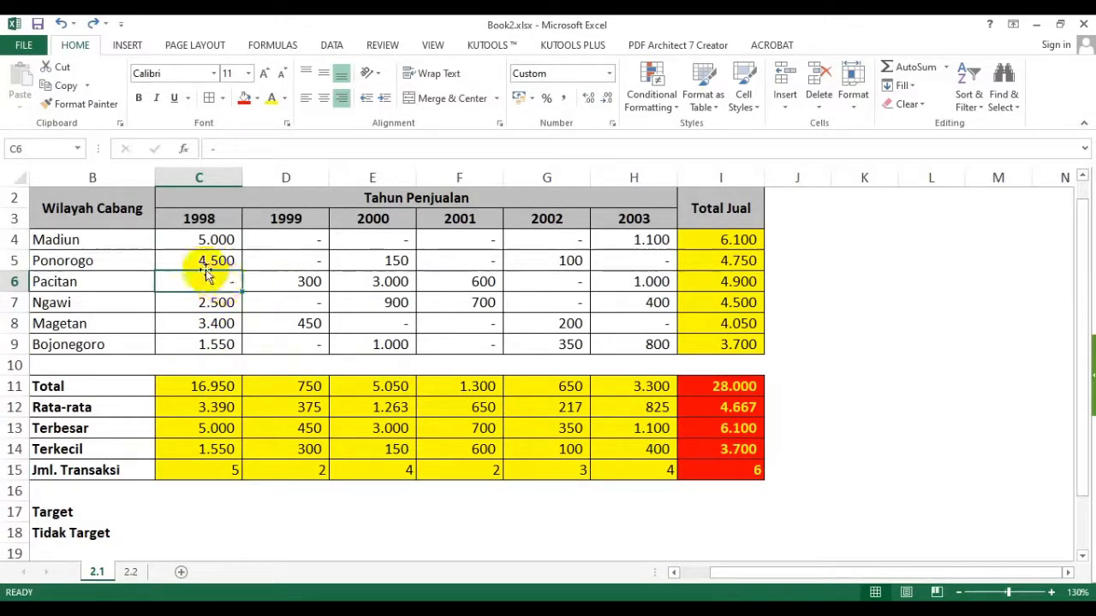
left_click(206, 468)
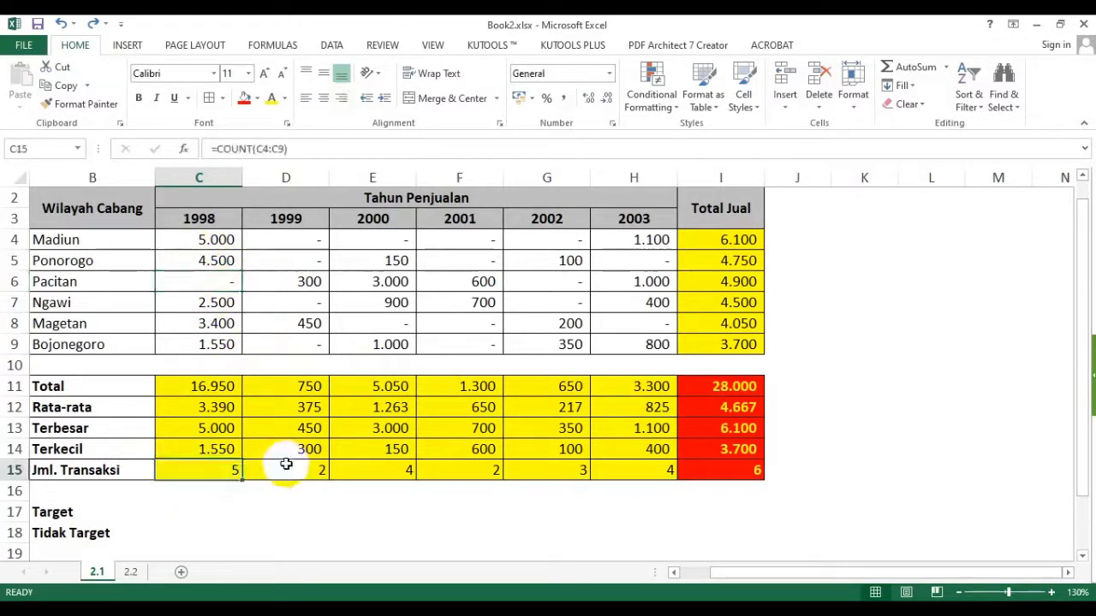
Examine the Jml. Transaksi counts and their formulas in row 15 across the years 1998 to 2003.
left_click(287, 465)
left_click(372, 465)
left_click(459, 464)
left_click(540, 468)
left_click(652, 469)
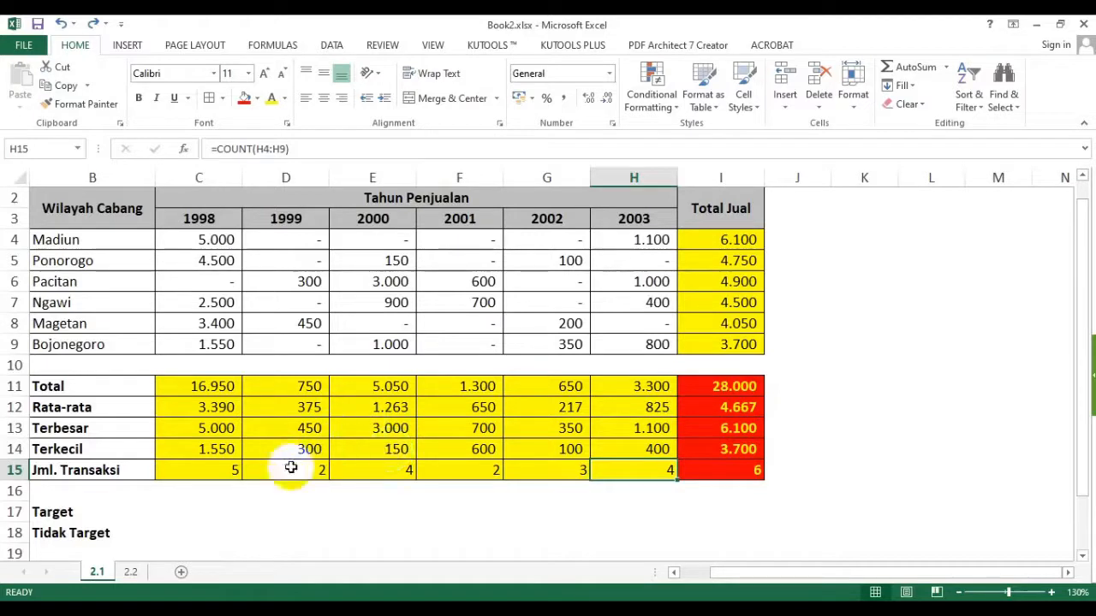
left_click(217, 477)
left_click(326, 470)
left_click(488, 470)
left_click(410, 470)
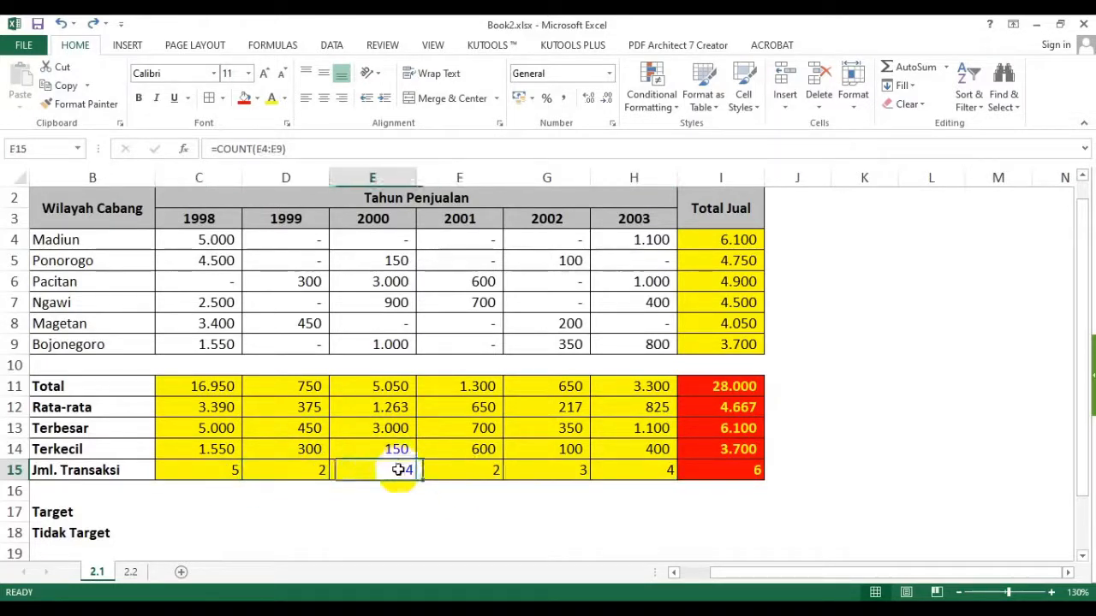
Review the transaction count formulas in row 15 for 2002, 2003 and 1998.
left_click(540, 470)
left_click(631, 472)
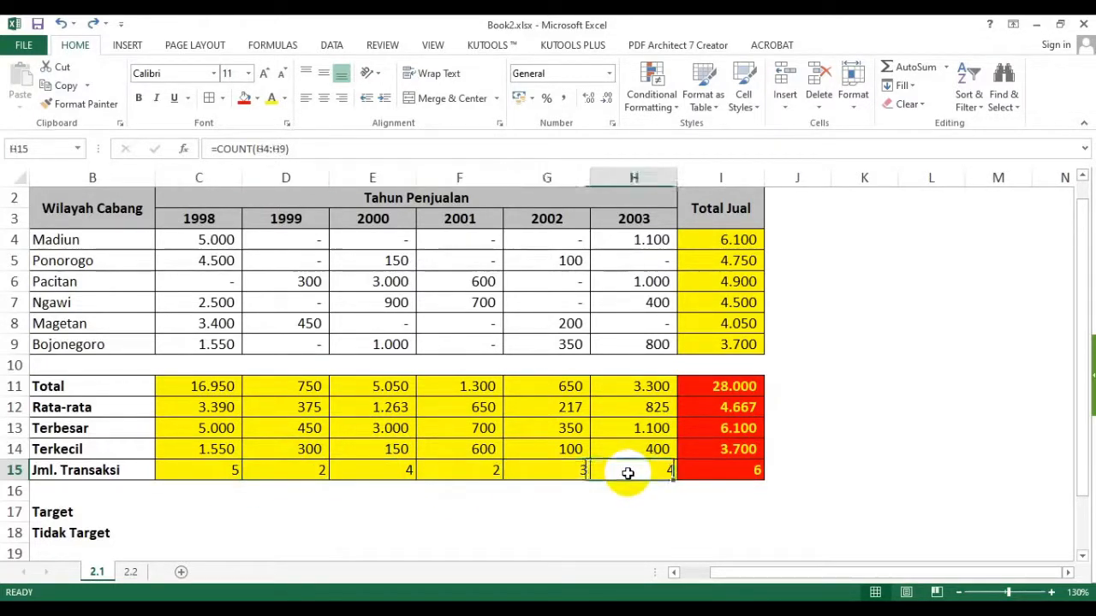
left_click(223, 470)
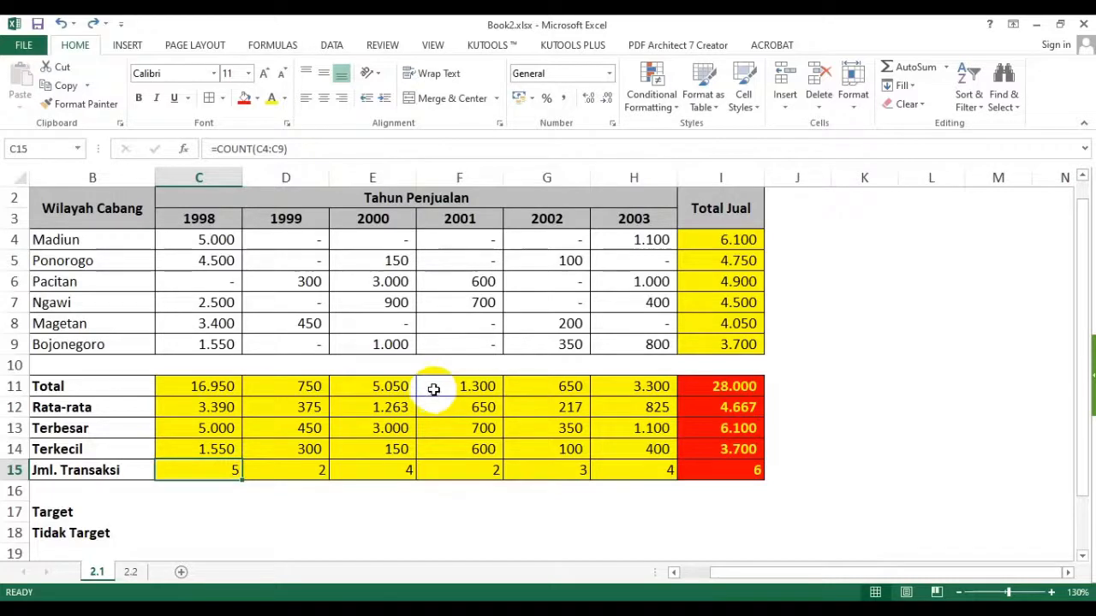
left_click(206, 488)
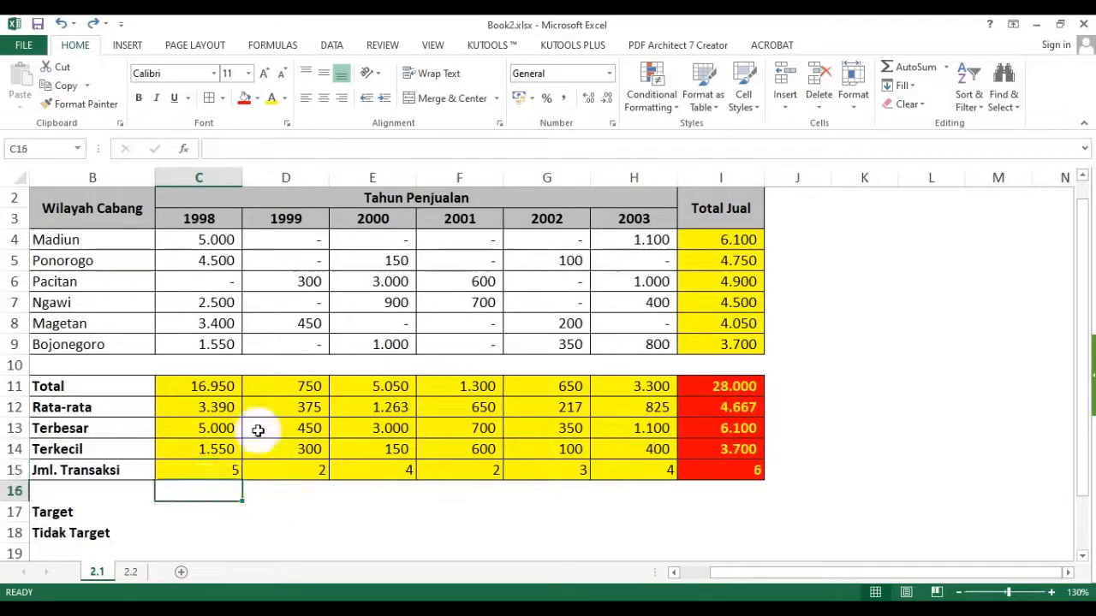
left_click(225, 469)
Try the formula =COUNTA(C4:C9) in C16 and copy it across to H16.
left_click(212, 493)
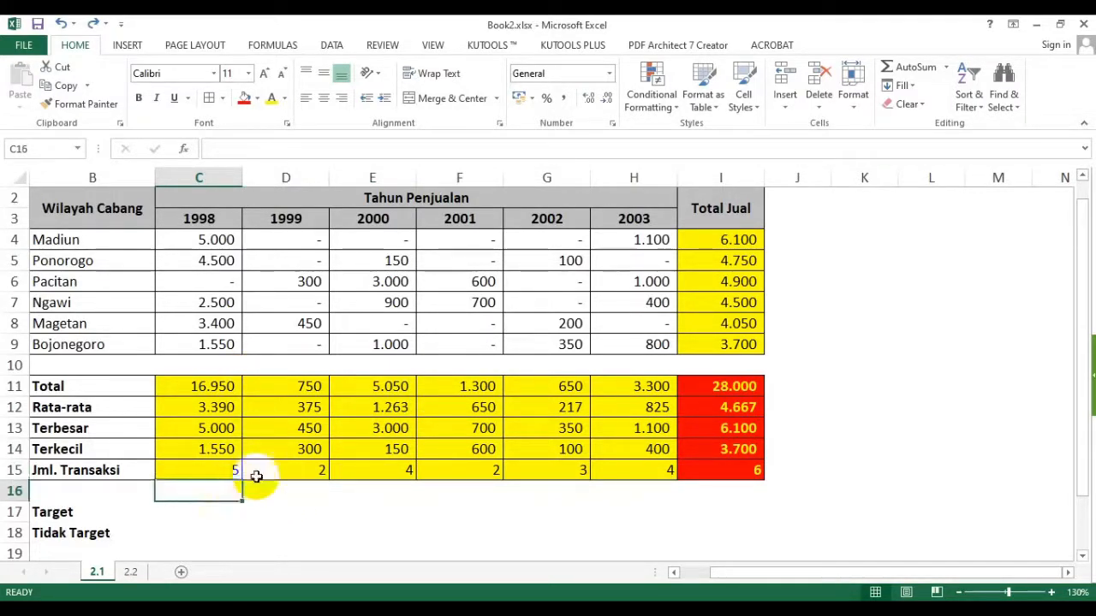
type("=counta")
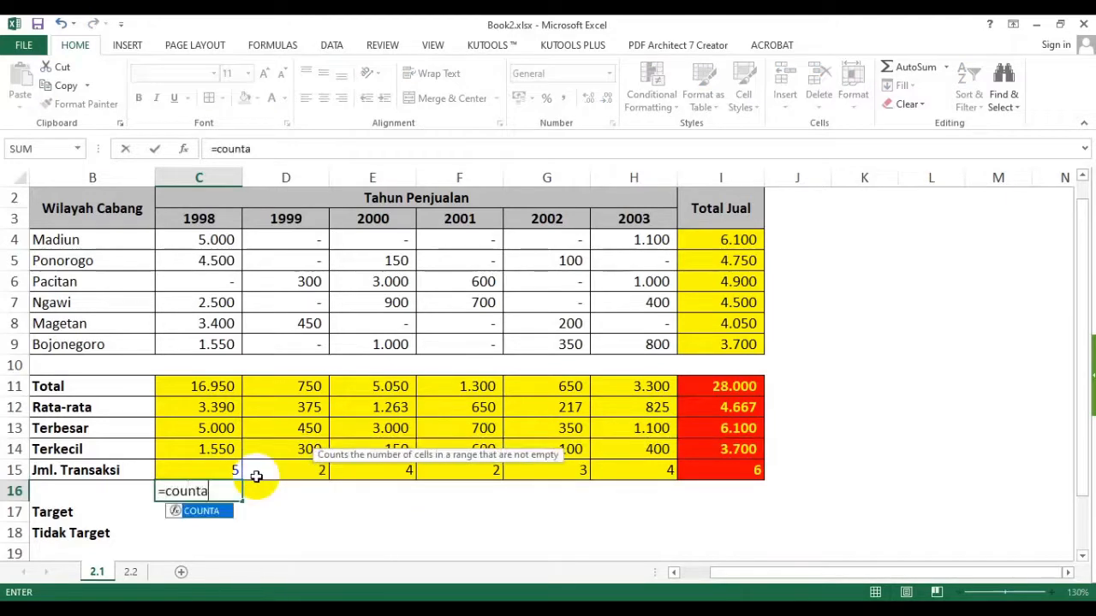
type("(")
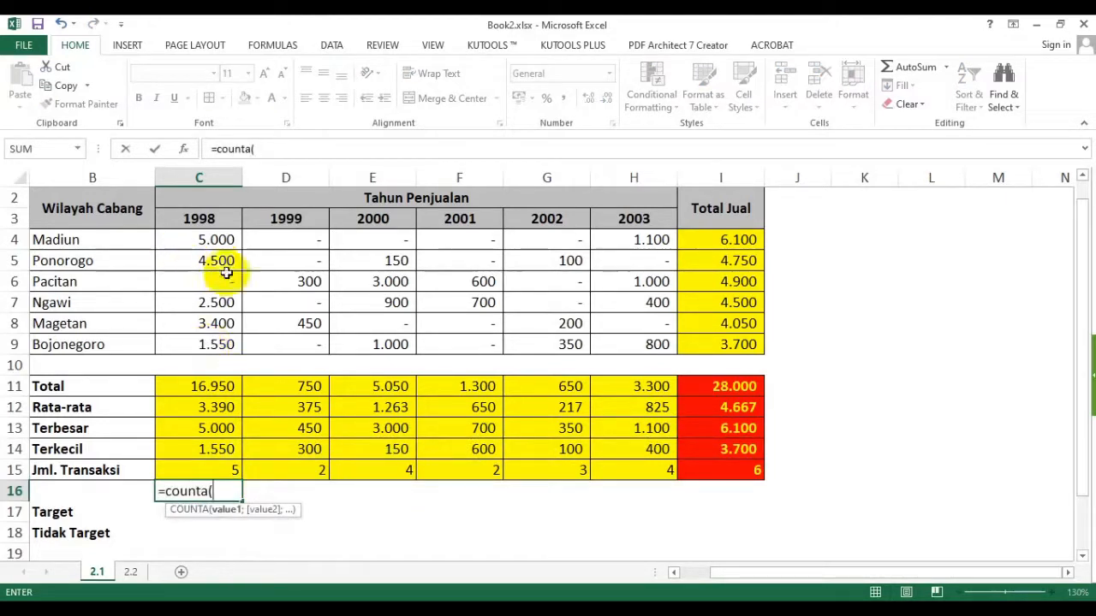
left_click_drag(218, 240, 220, 342)
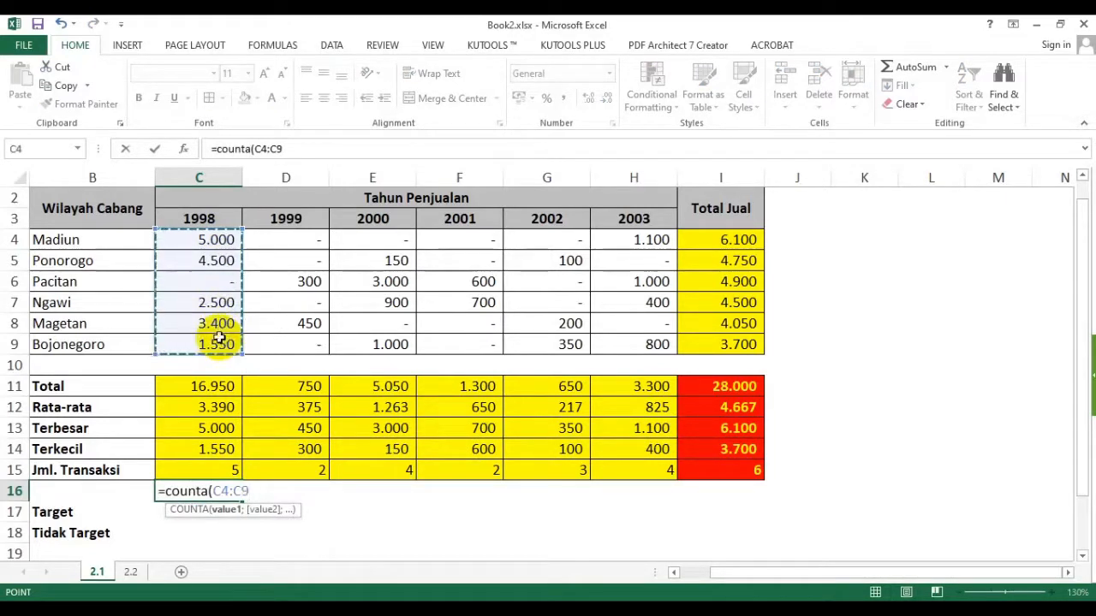
type(")(")
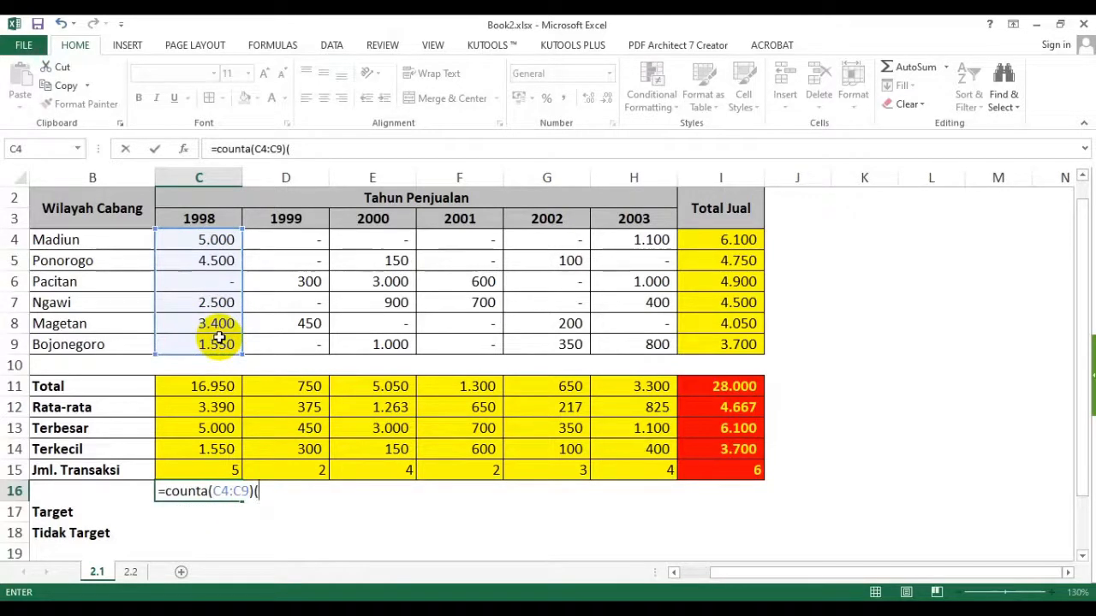
key("BackSpace")
key("Return")
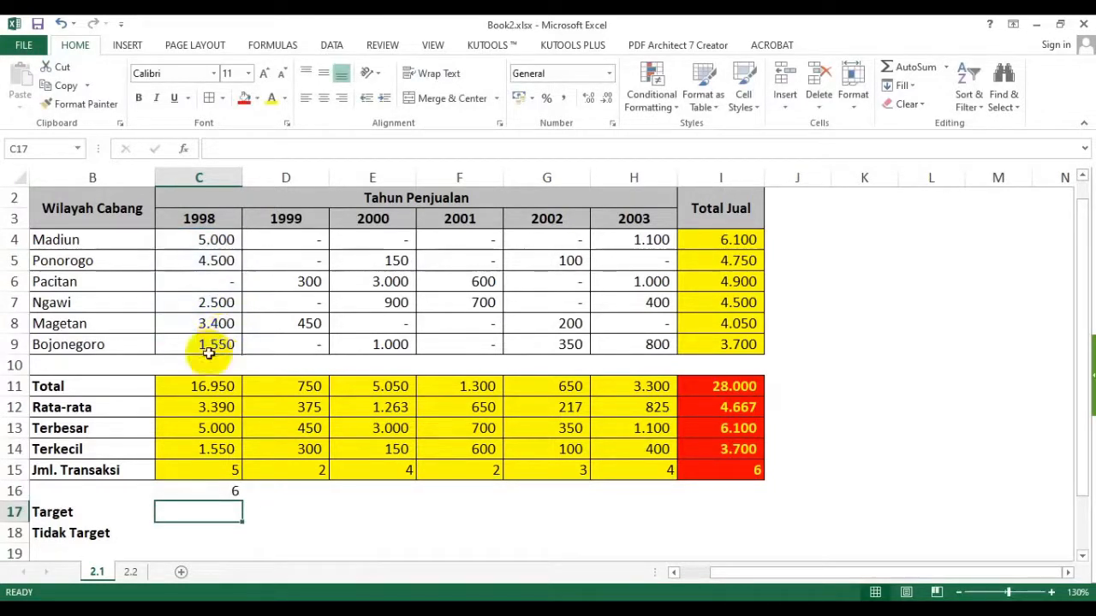
left_click(230, 488)
left_click_drag(245, 504, 675, 504)
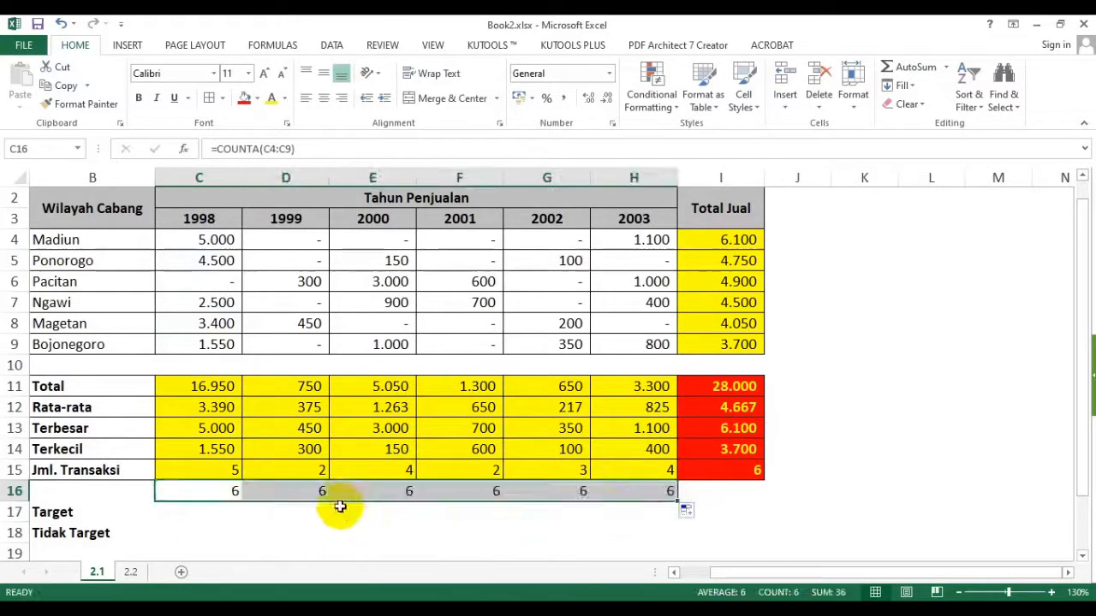
Compare the COUNT formula in C15 with the COUNTA formula in C16, and inspect Pacitan's dash entry in C6.
left_click(225, 488)
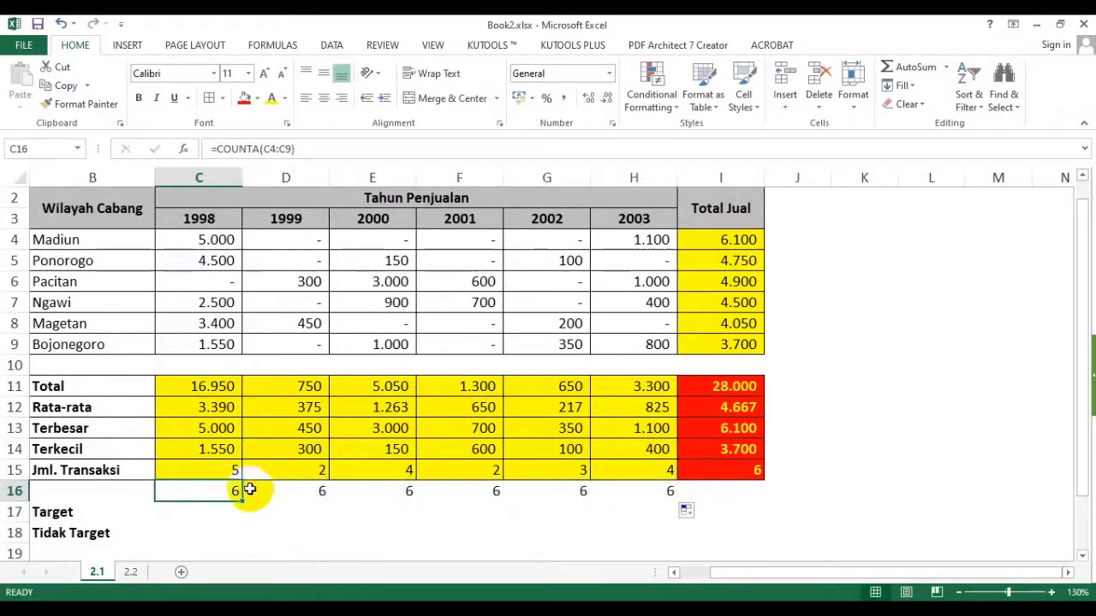
left_click(218, 469)
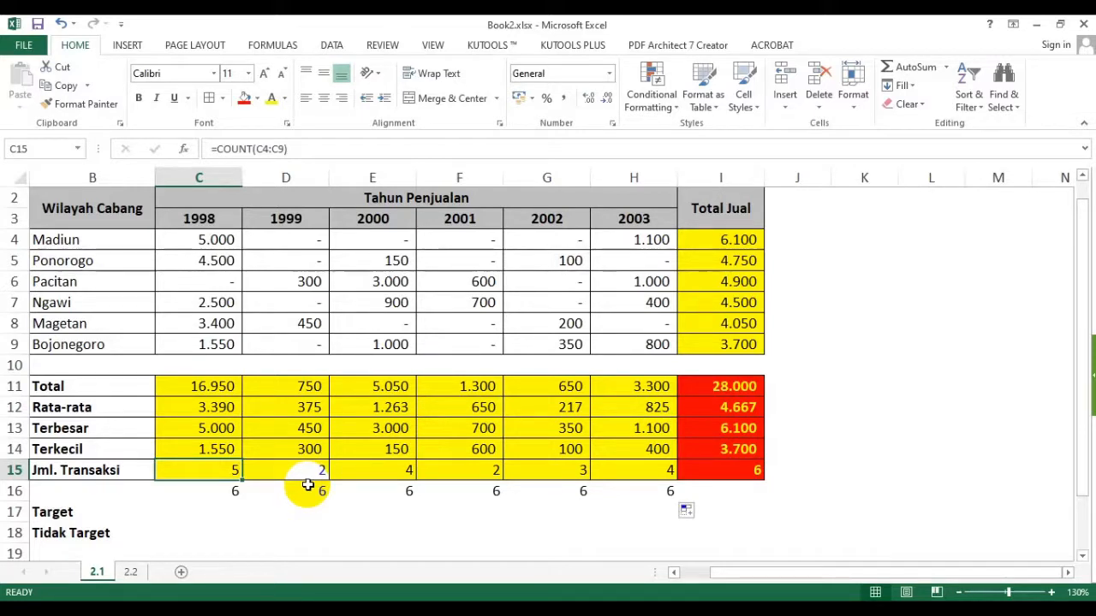
left_click(210, 492)
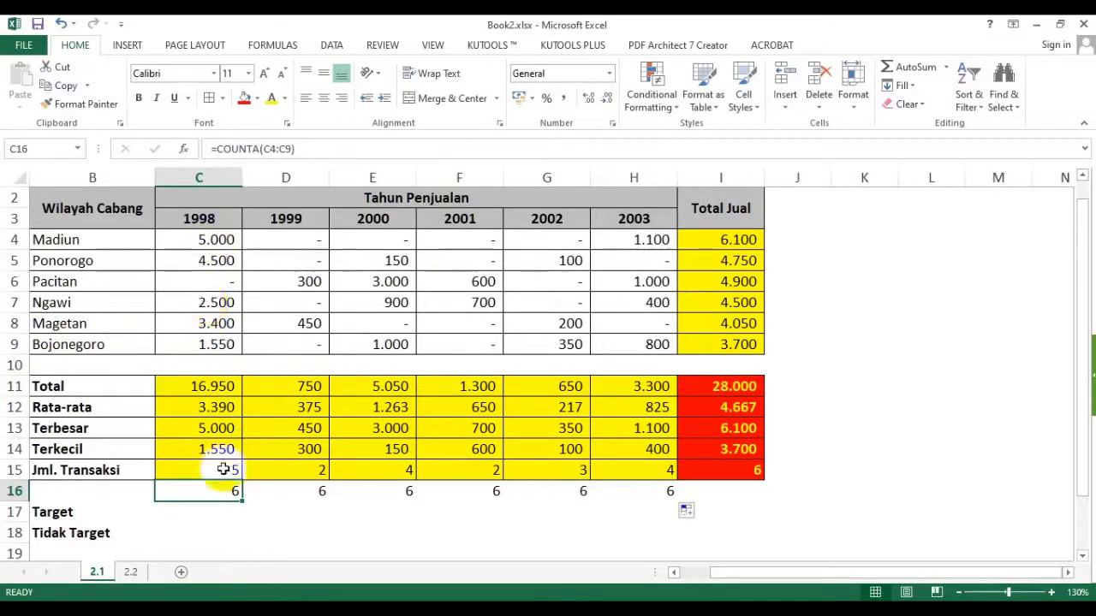
left_click(210, 279)
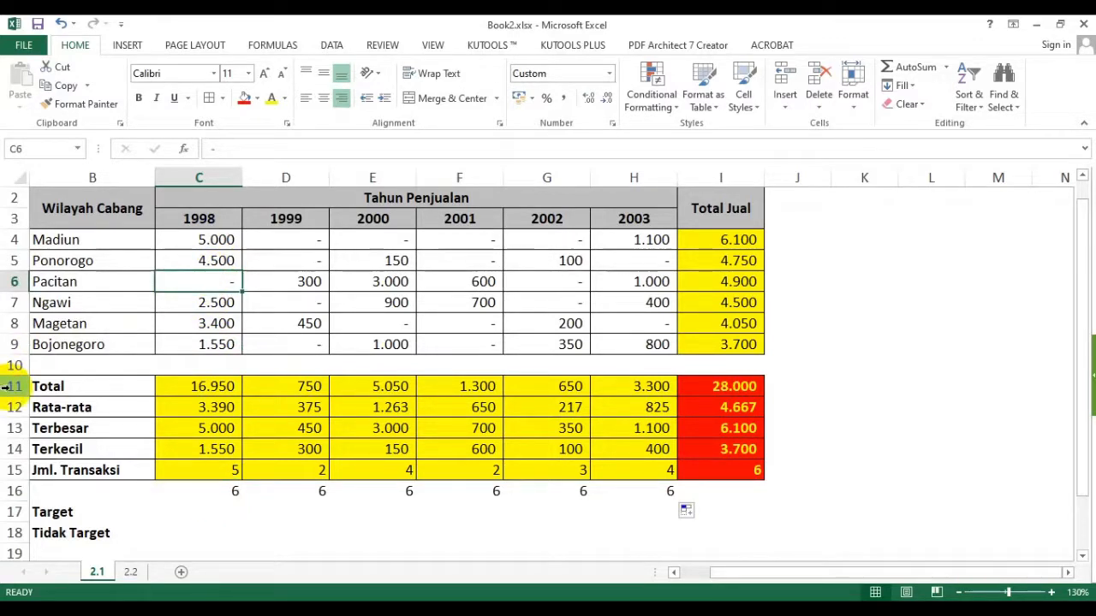
left_click(229, 492)
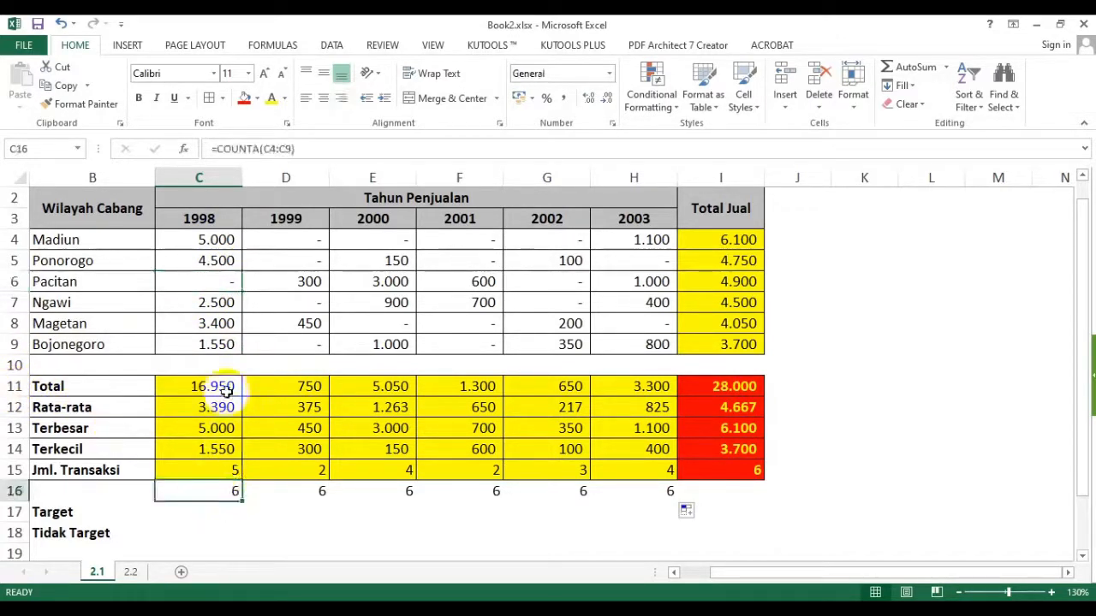
Try clearing Pacitan's 1998 entry in C6, compare the counts in C15 and C16, and restore the dash.
left_click(218, 282)
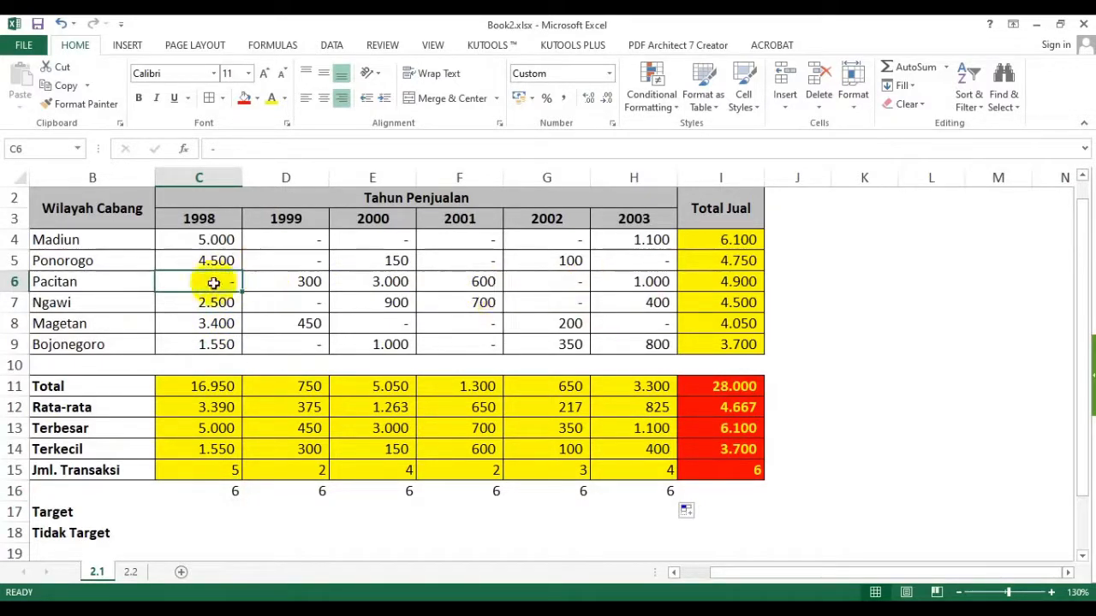
key("Delete")
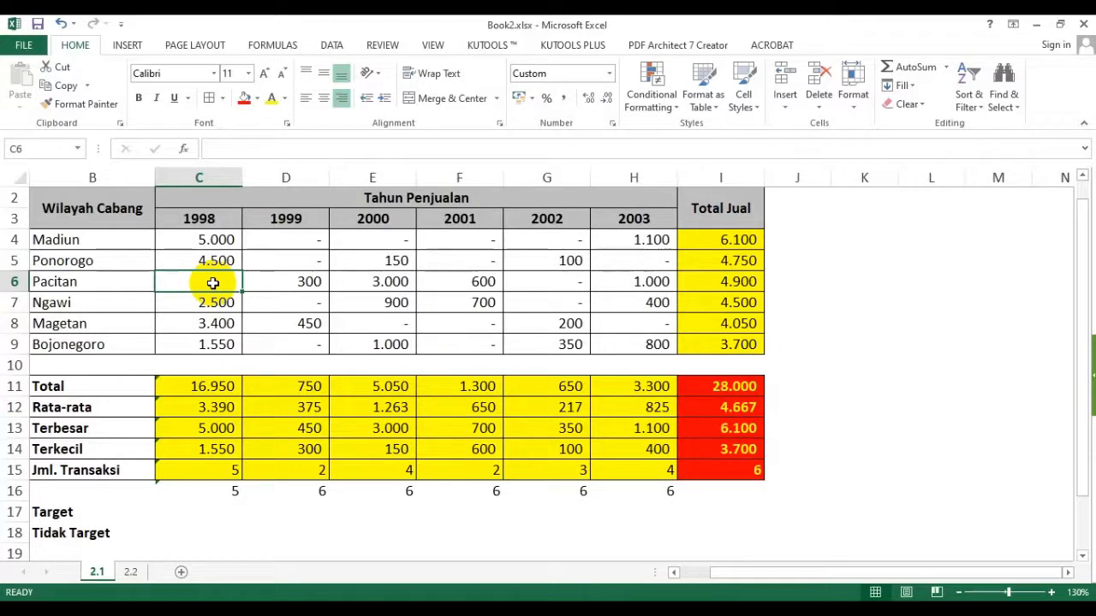
left_click(224, 486)
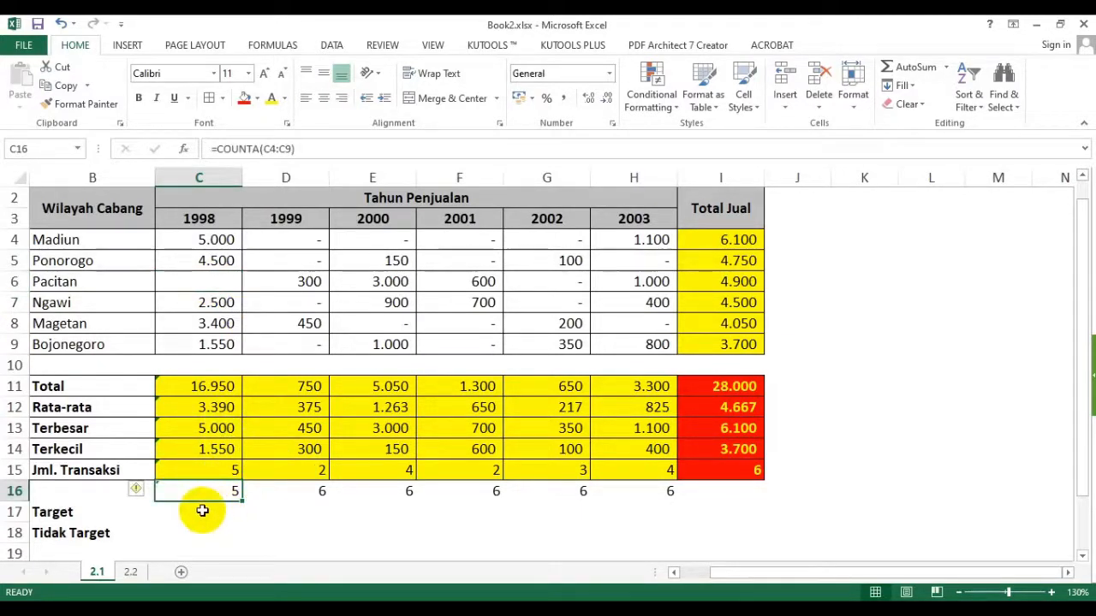
left_click(227, 468)
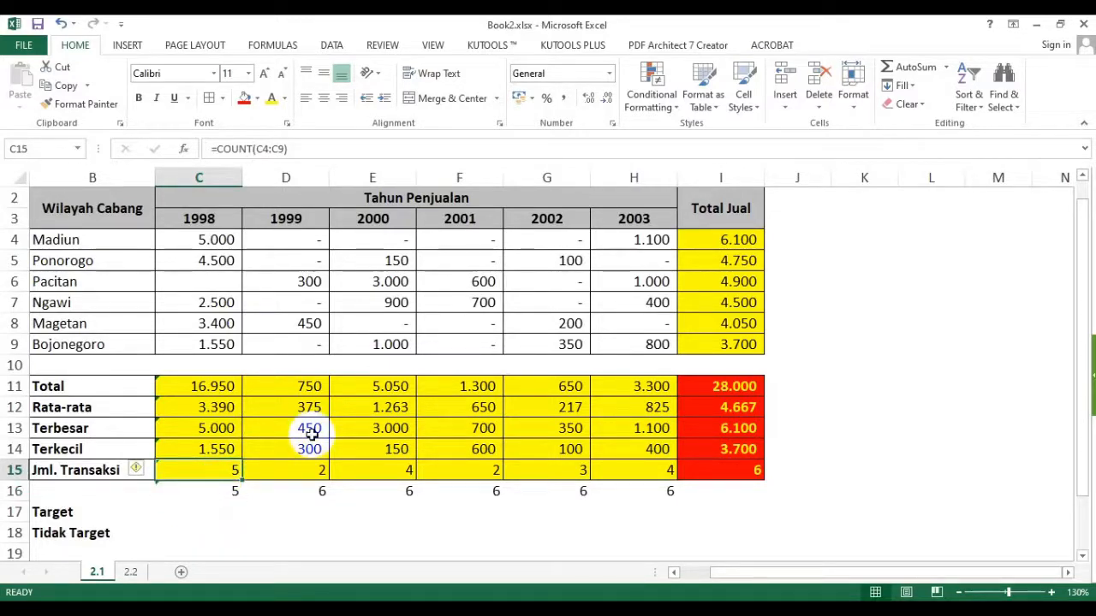
left_click(210, 490)
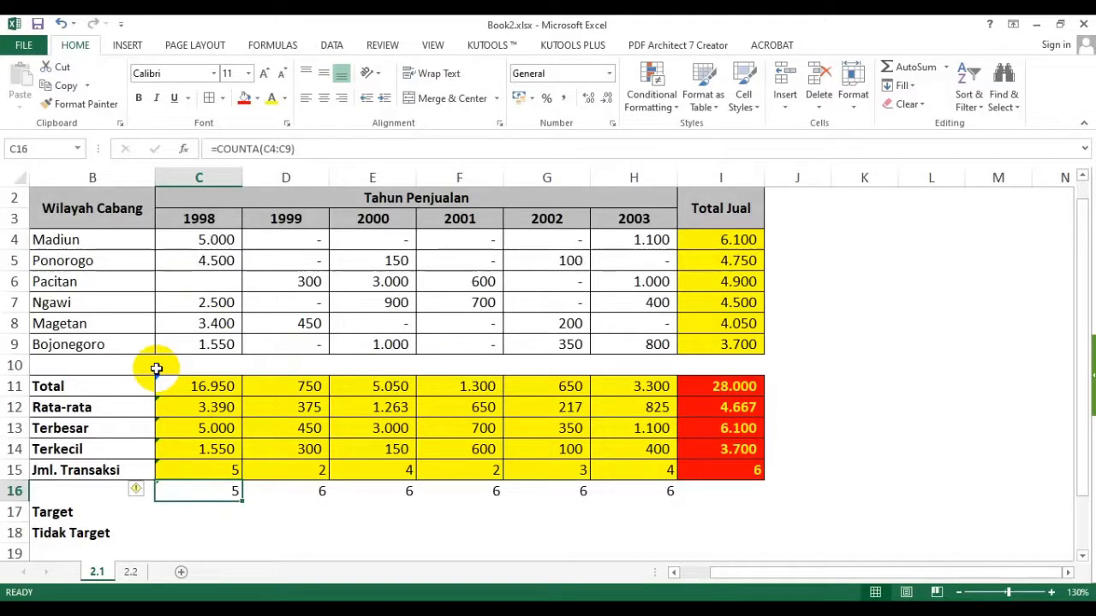
left_click(210, 280)
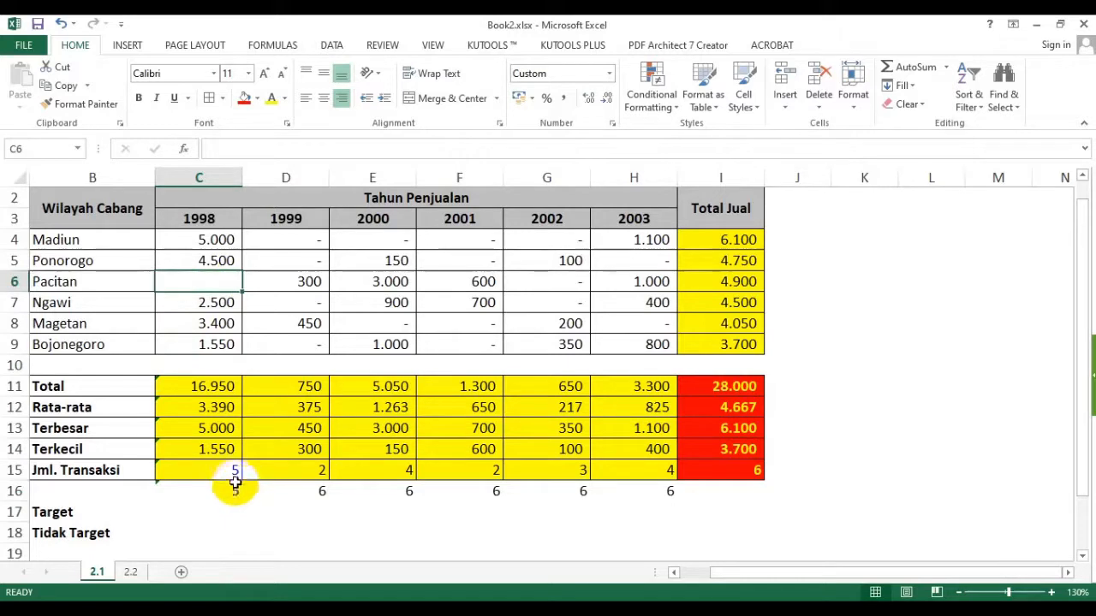
type("0")
key("ctrl+Return")
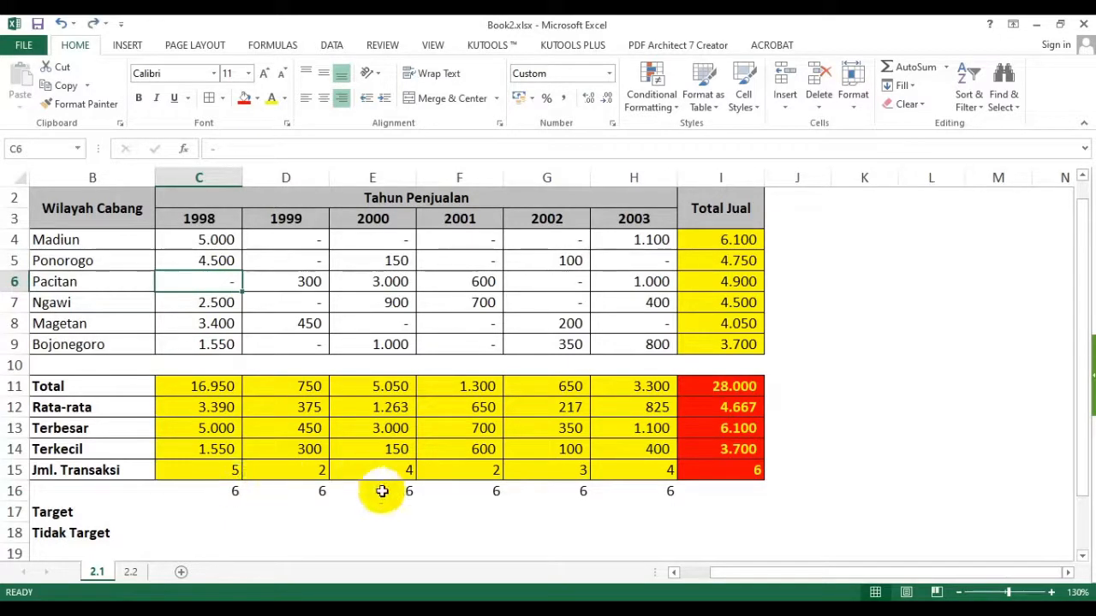
Clear the trial counts from C16:H17 and enter 2000 as the sales target in C16.
left_click_drag(221, 487, 671, 510)
key("Delete")
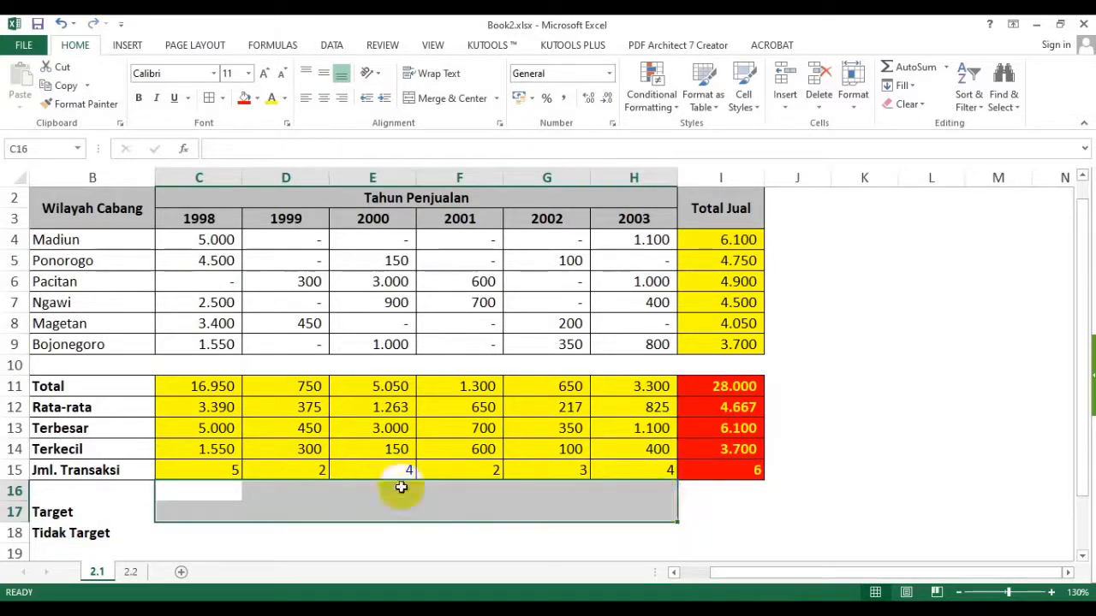
left_click(168, 484)
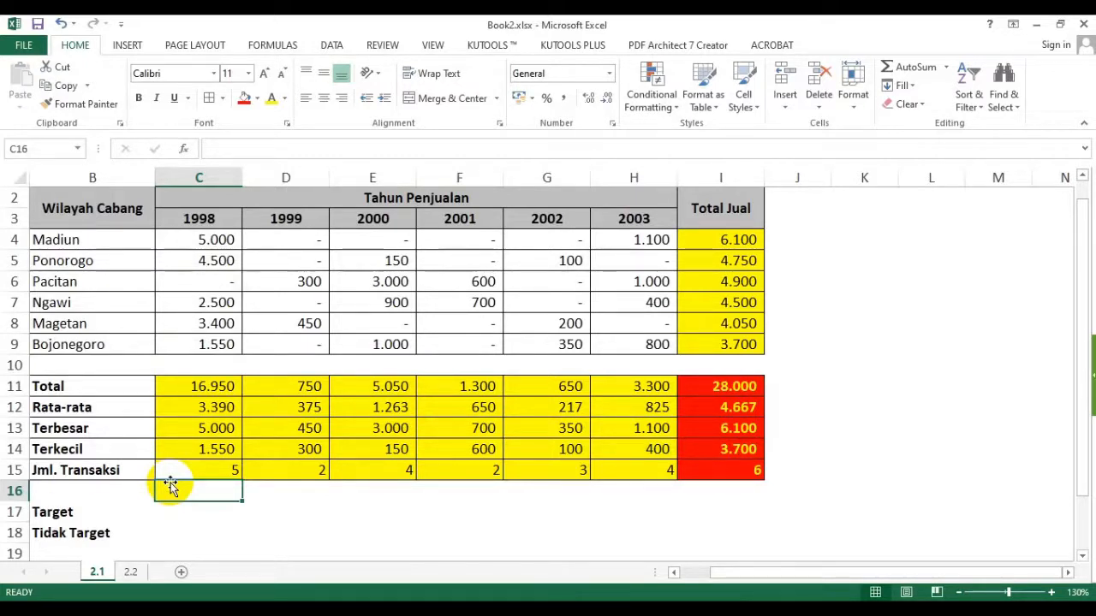
type("2000")
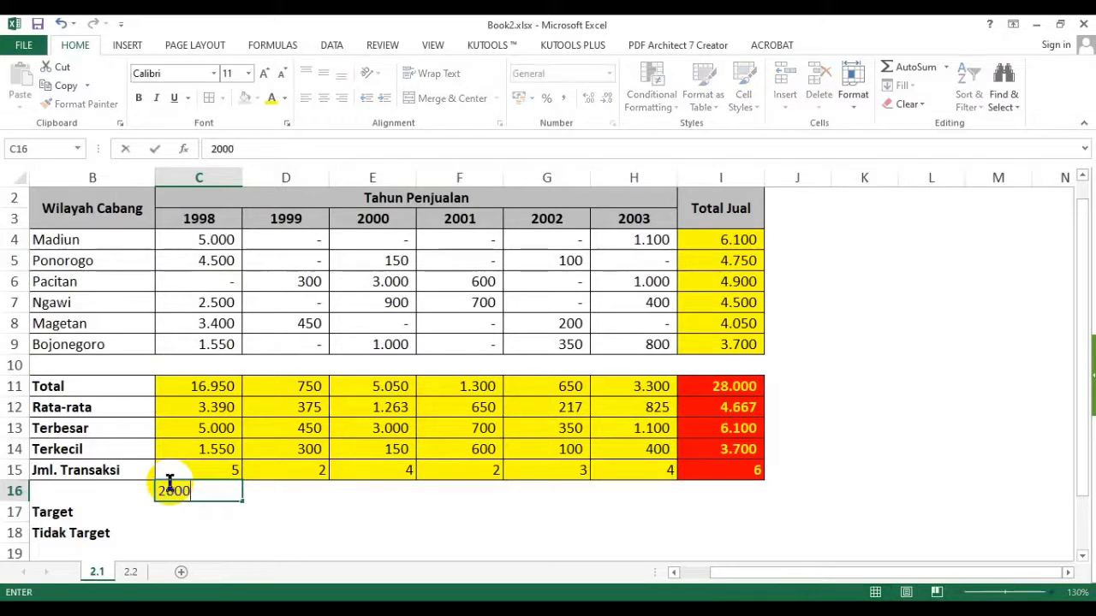
key("Return")
left_click(176, 493)
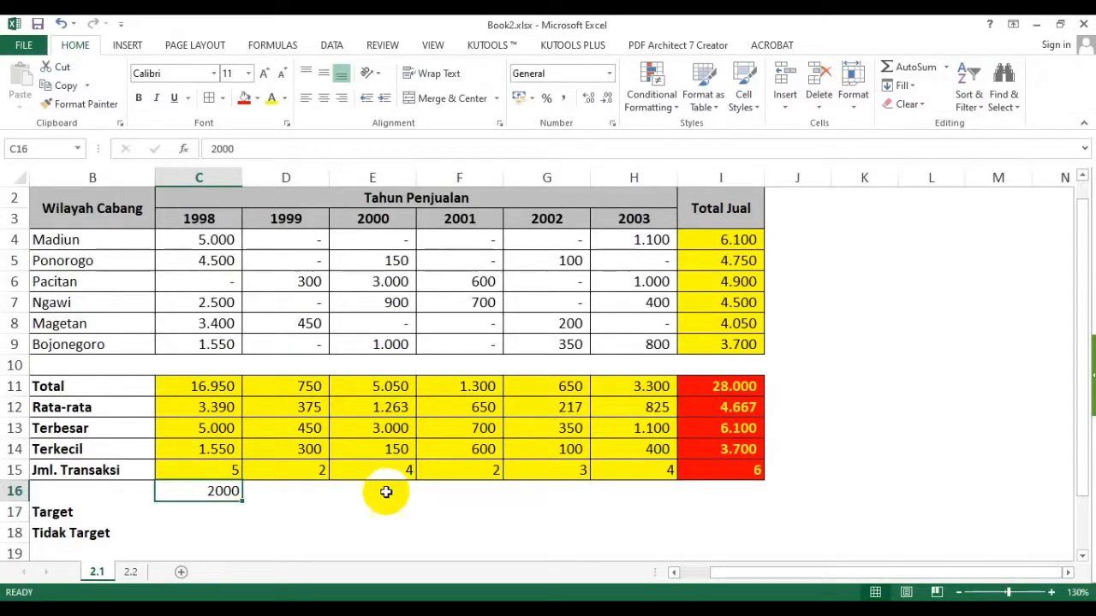
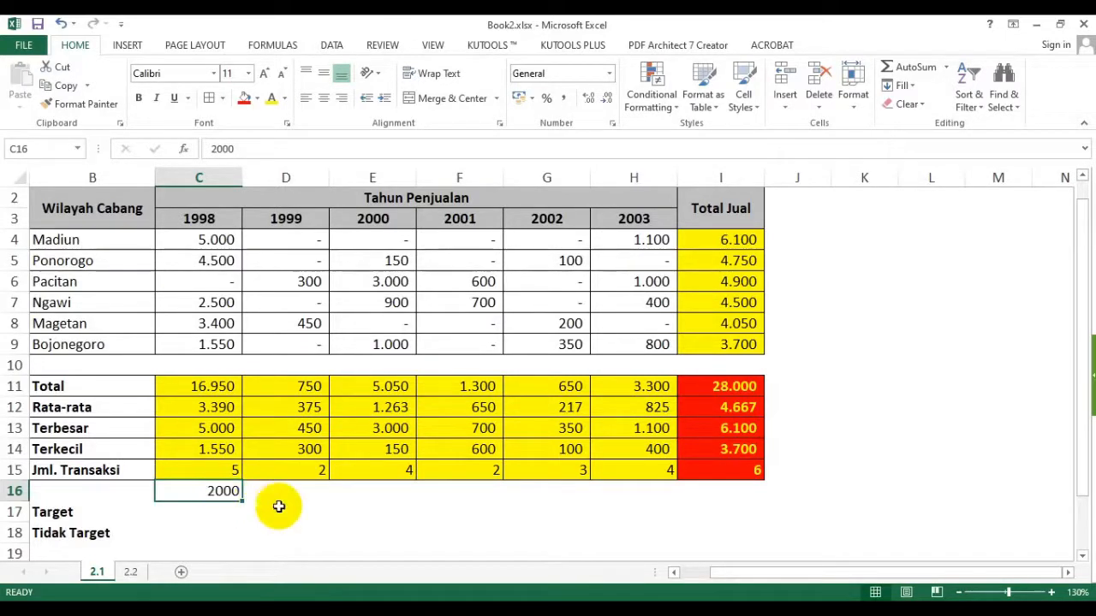
Compare the individual branch sales for 1998 and the year 2000 with the target value in C16.
left_click(196, 516)
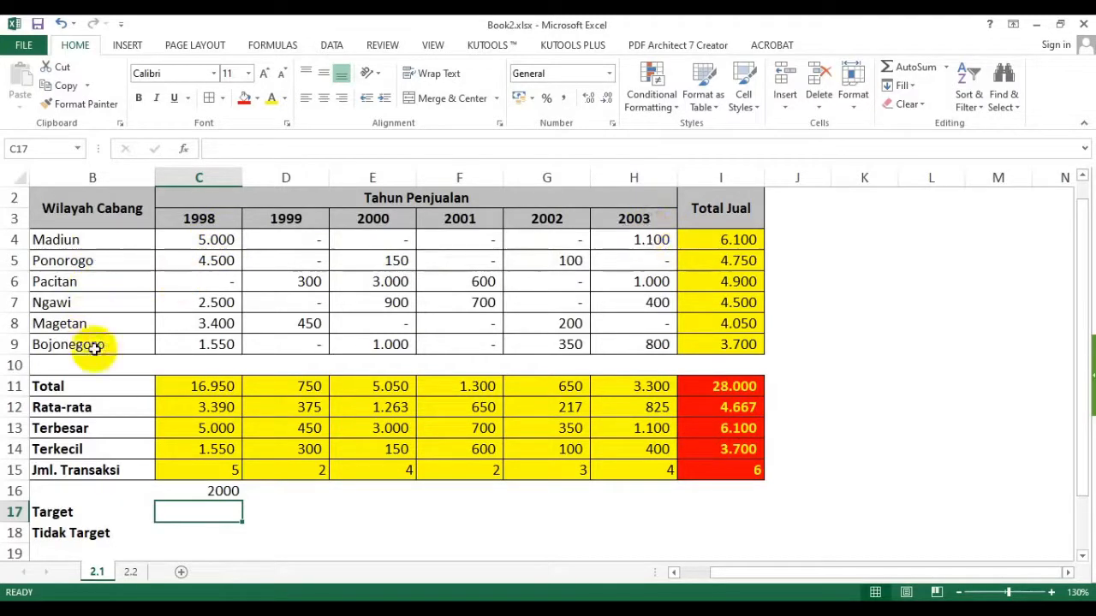
left_click(376, 491)
left_click(203, 510)
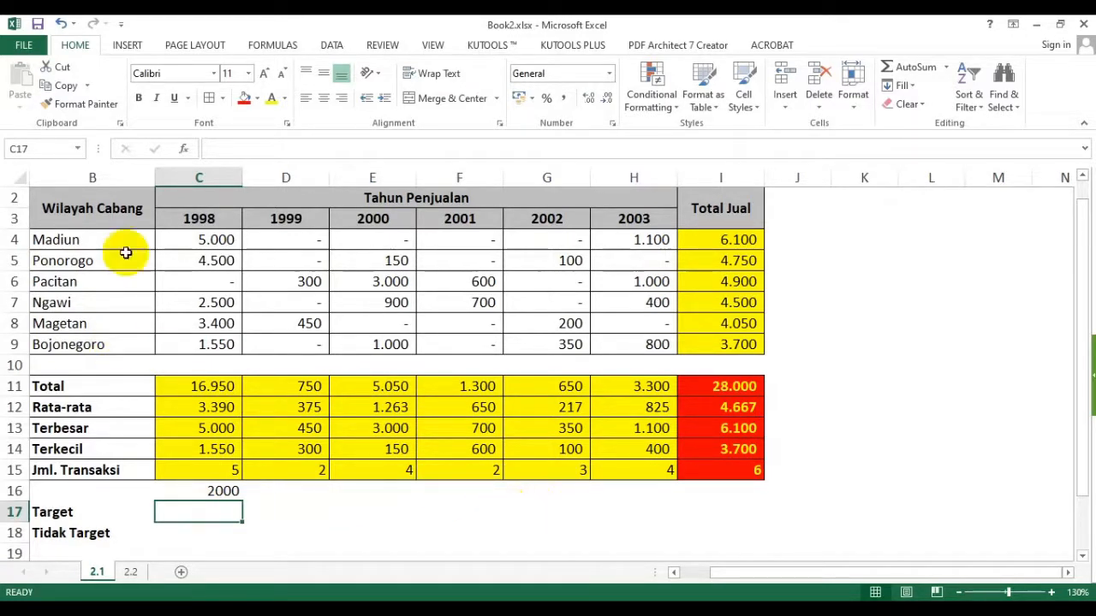
left_click(205, 259)
left_click(214, 239)
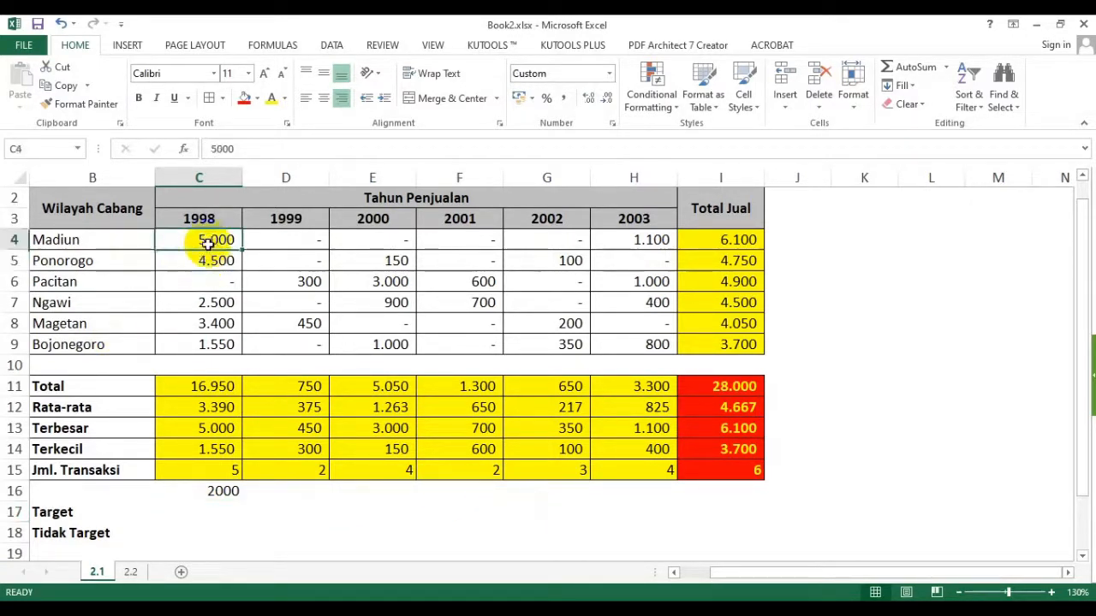
left_click(225, 306)
left_click(223, 323)
left_click(398, 283)
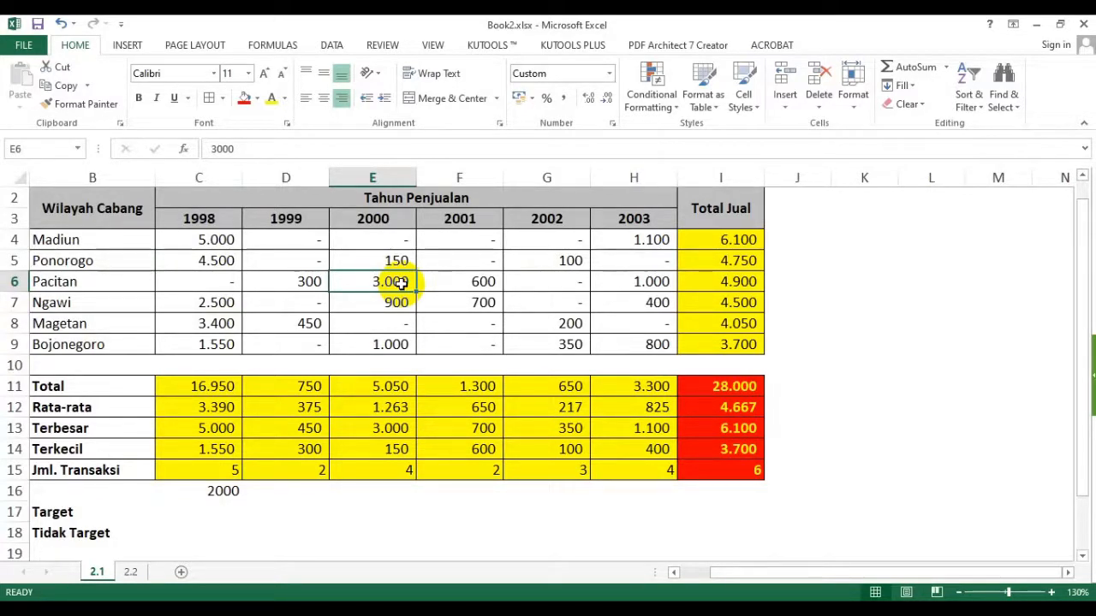
left_click(216, 492)
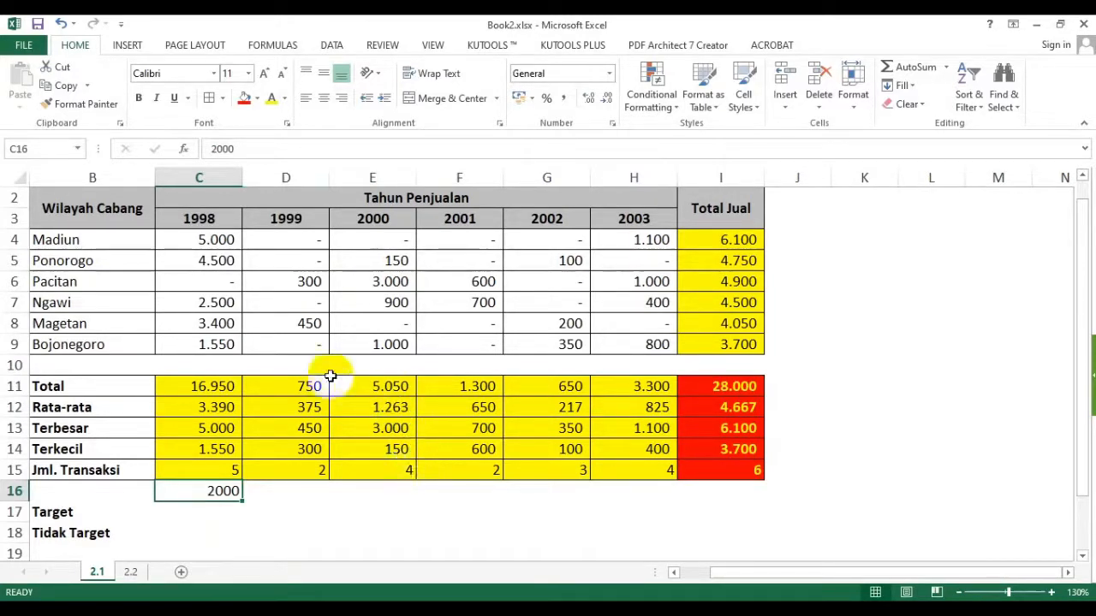
left_click(219, 242)
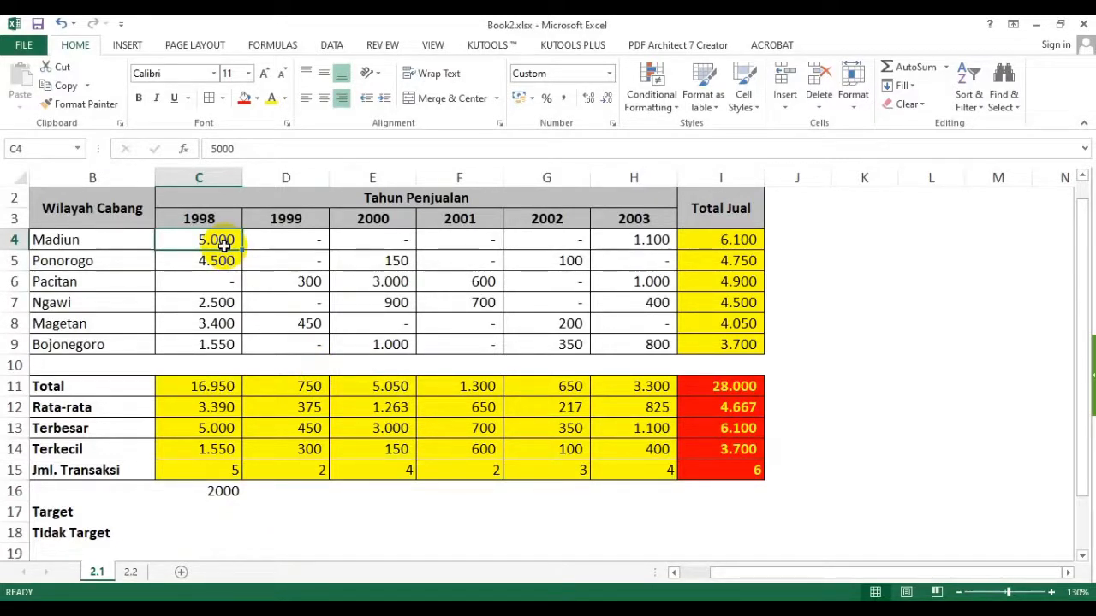
left_click(217, 512)
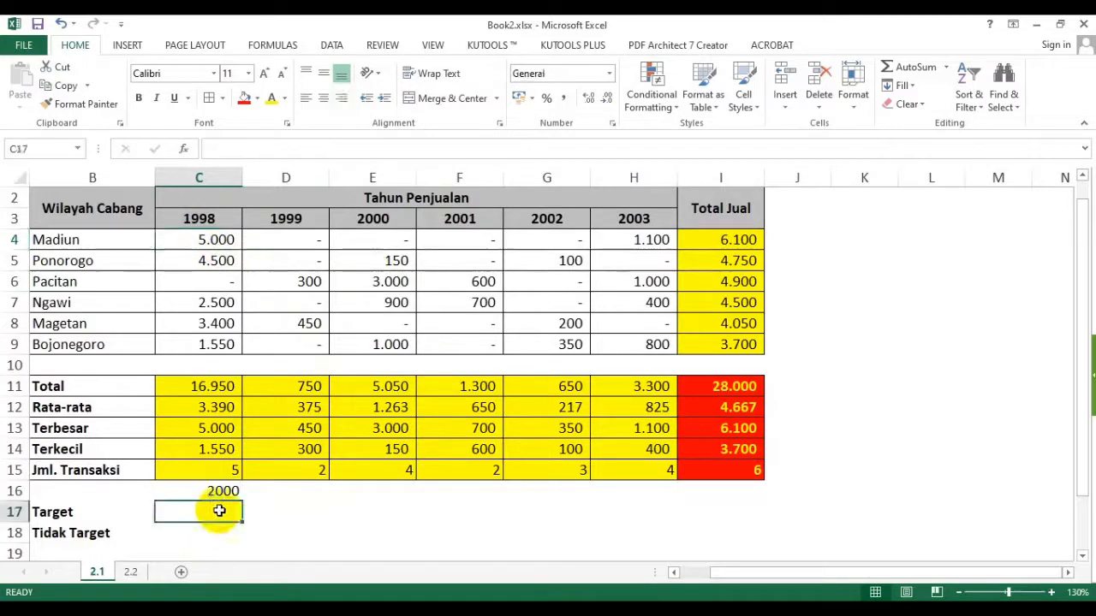
left_click(400, 451)
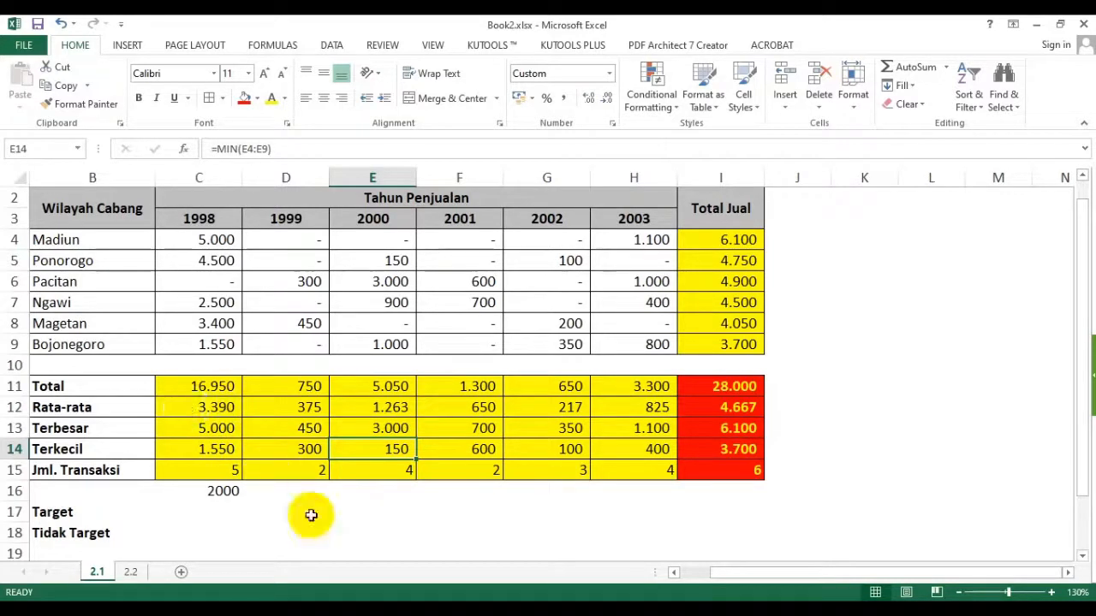
Build a COUNTIF formula in C17 over the branch sales range C4:H9, with "?" as a placeholder criterion.
left_click(221, 488)
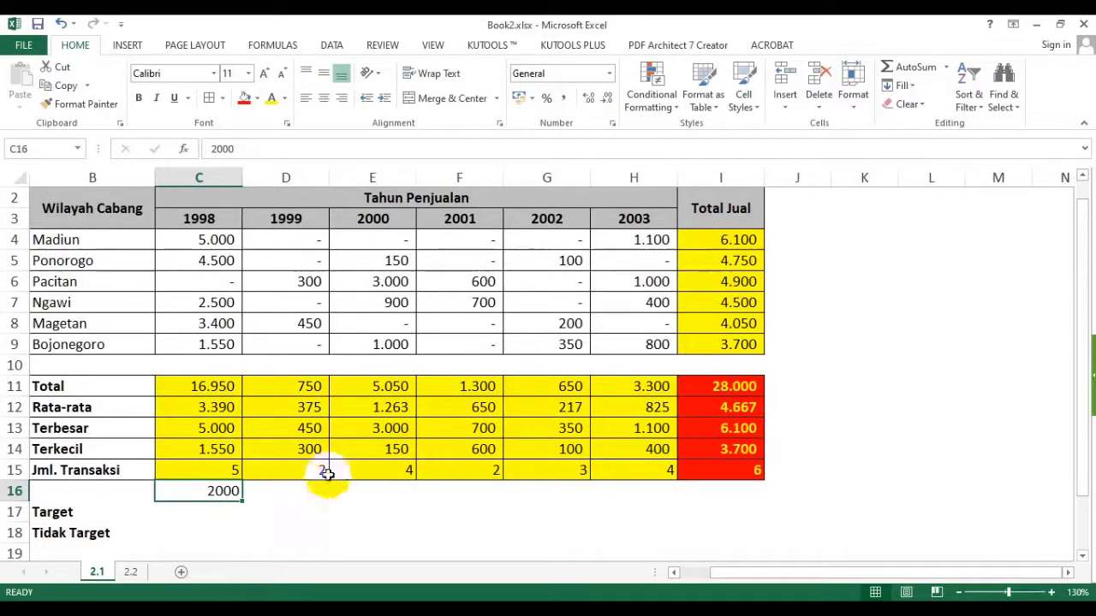
left_click(224, 513)
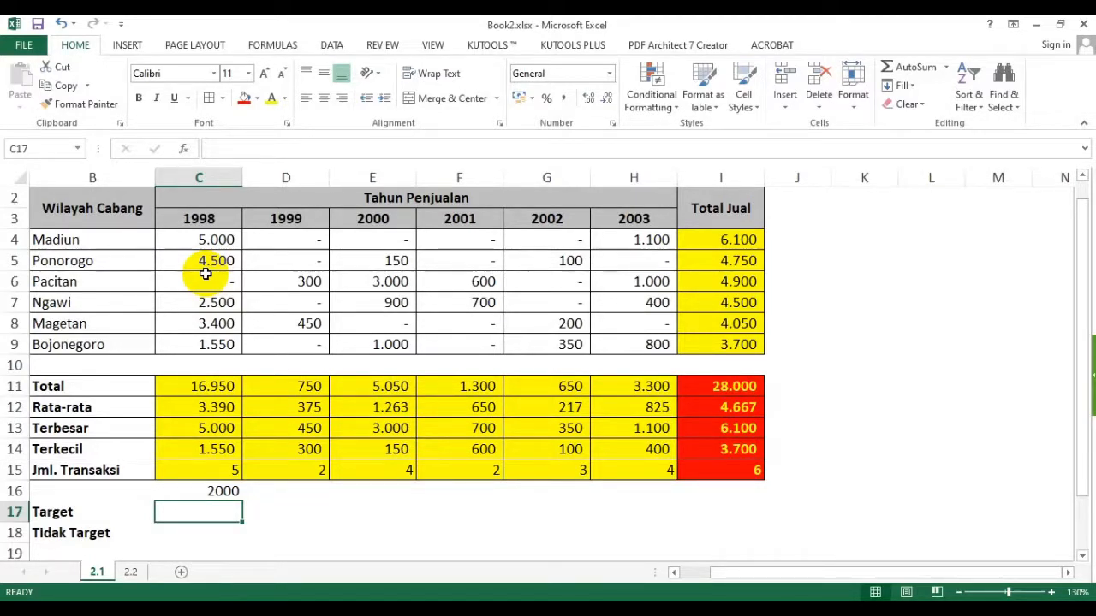
type("=")
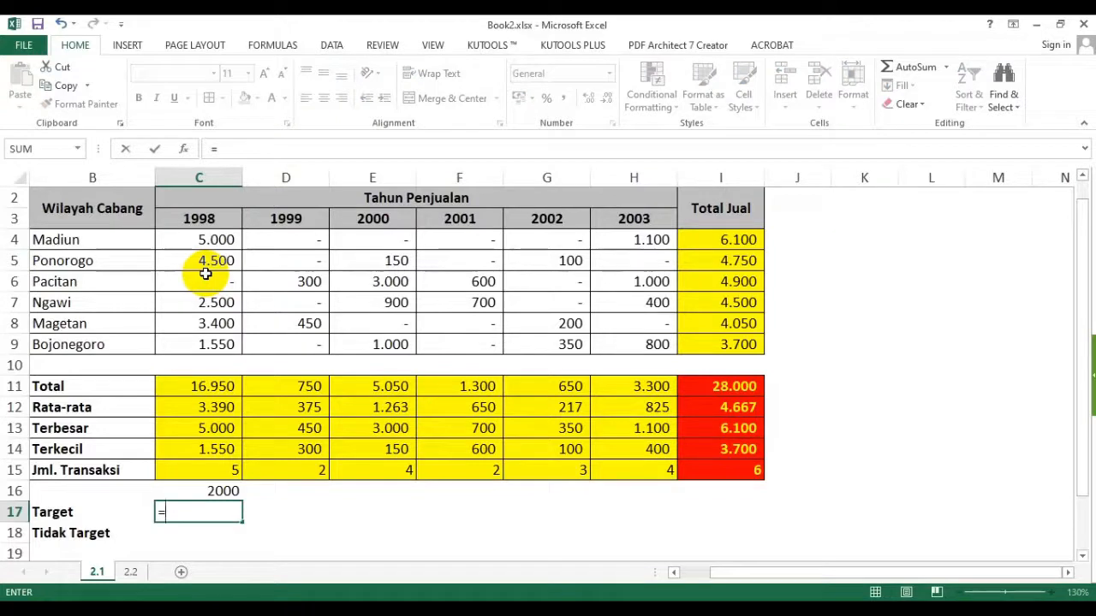
type("count")
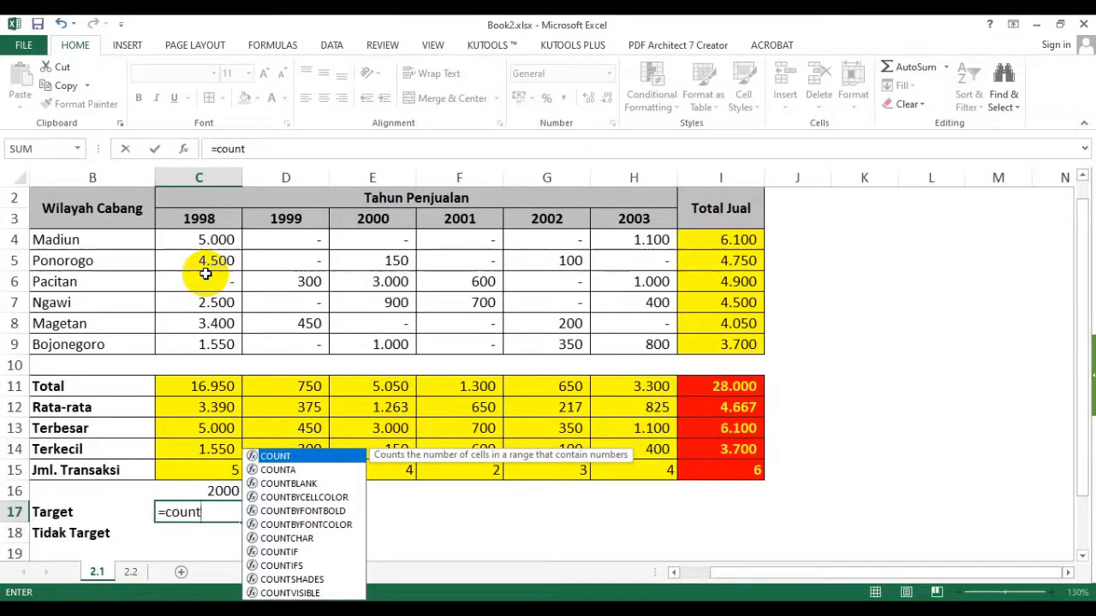
type("if(")
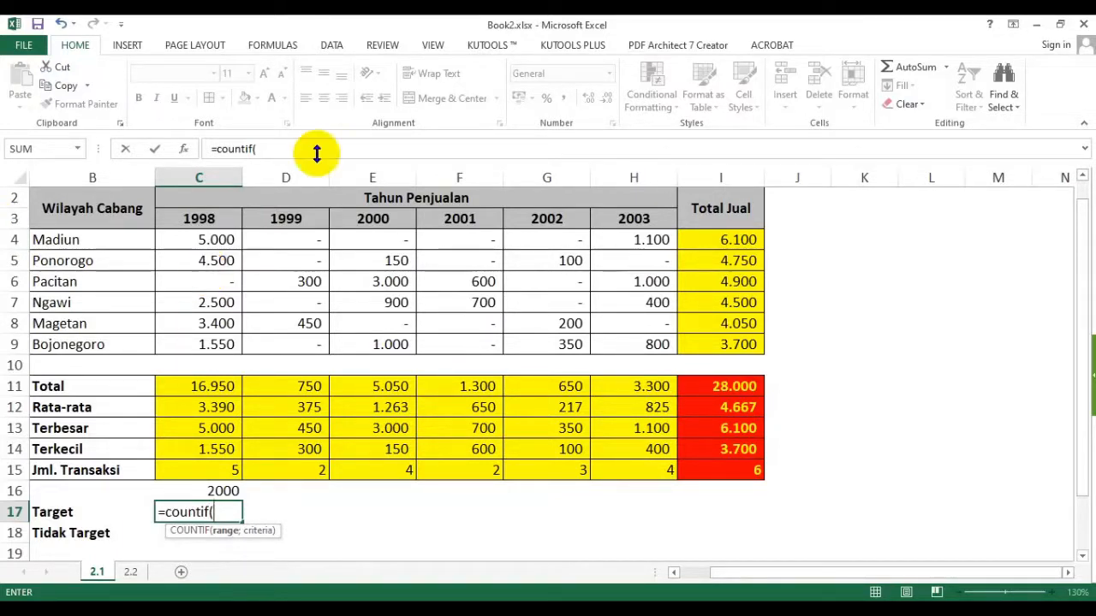
left_click_drag(200, 244, 638, 343)
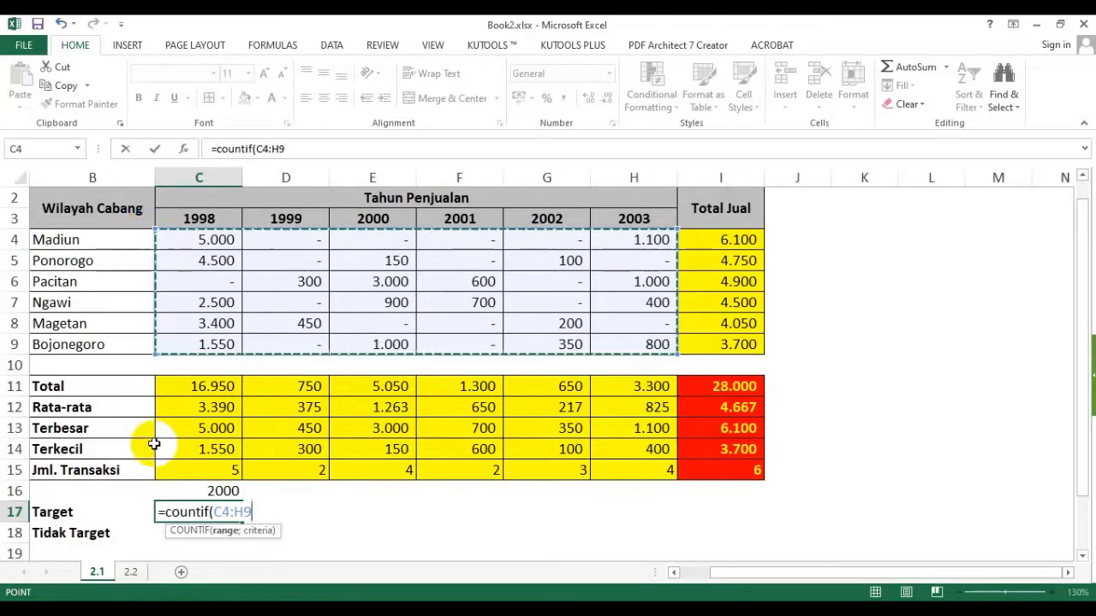
left_click(223, 242)
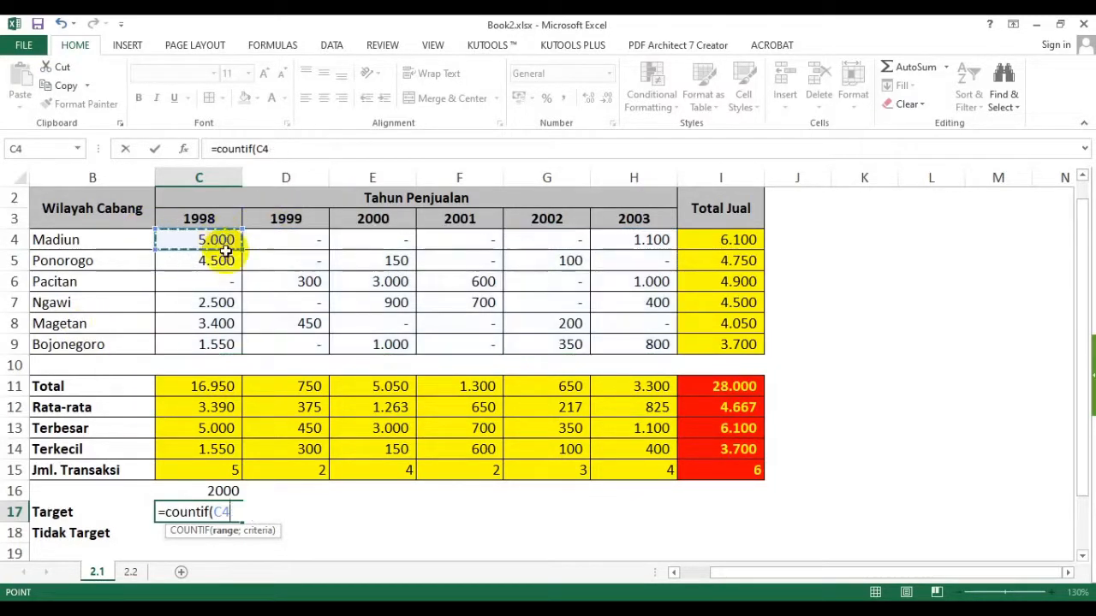
left_click_drag(225, 248, 618, 348)
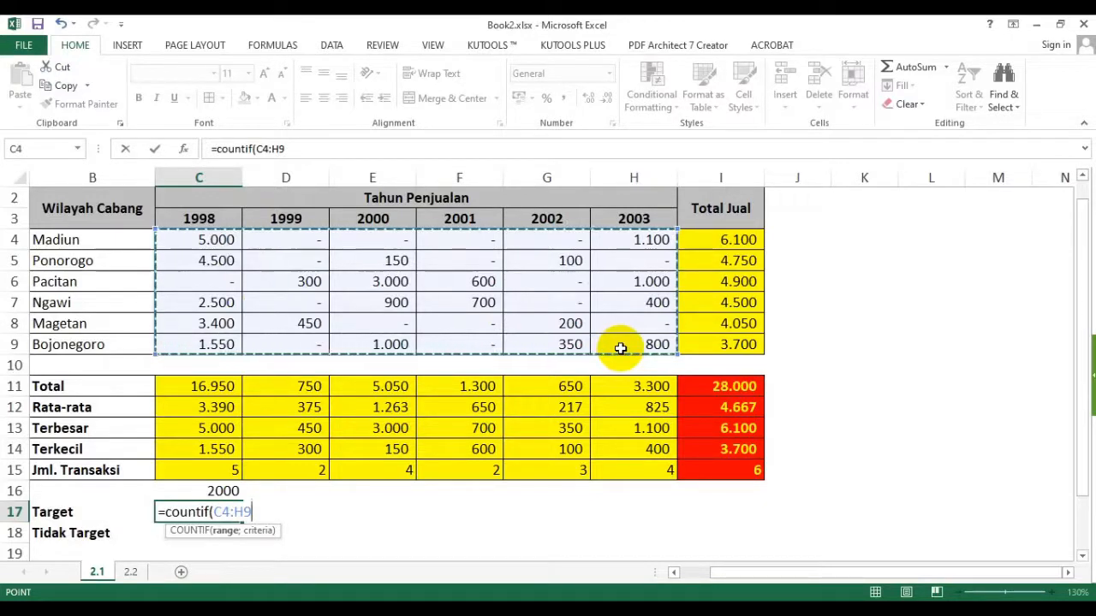
type(";")
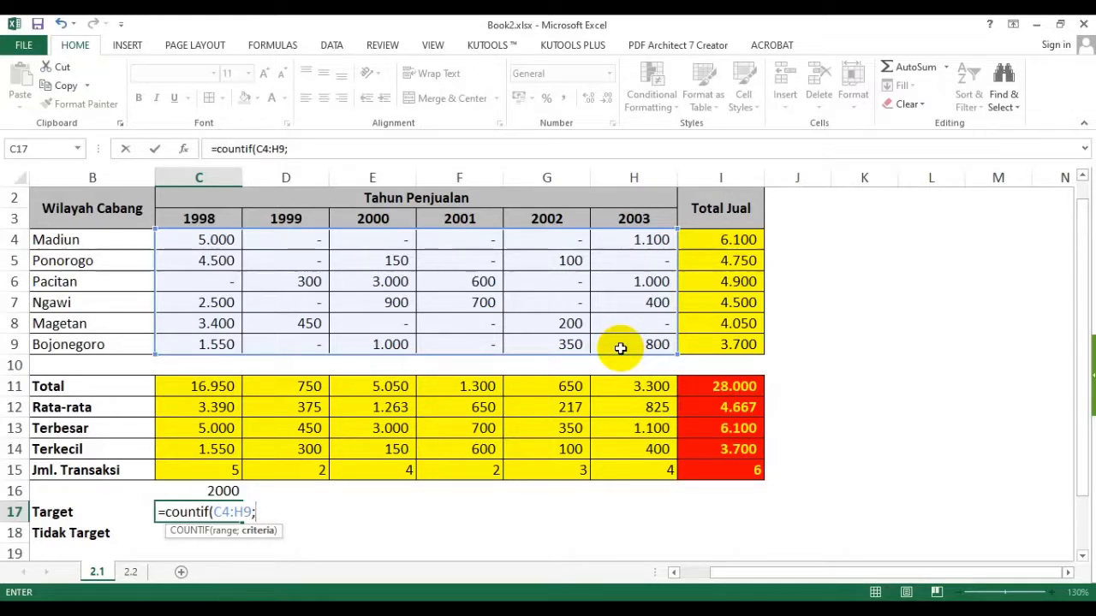
key("BackSpace")
key("BackSpace")
type(";")
type("?\")")
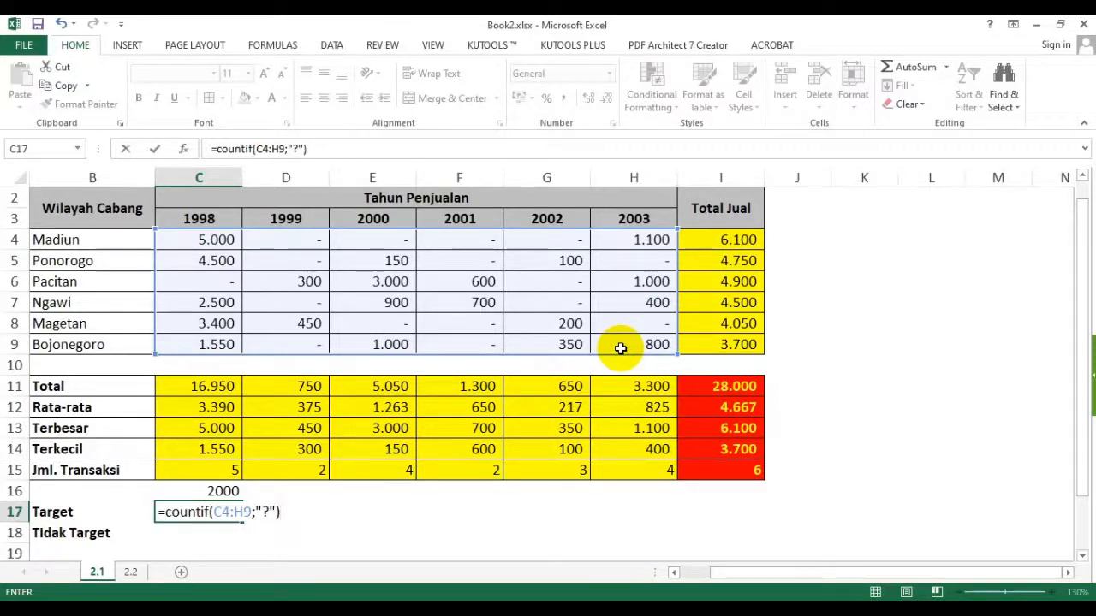
Replace the placeholder criterion in C17's COUNTIF formula with ">=2000" and commit the formula.
double_click(267, 511)
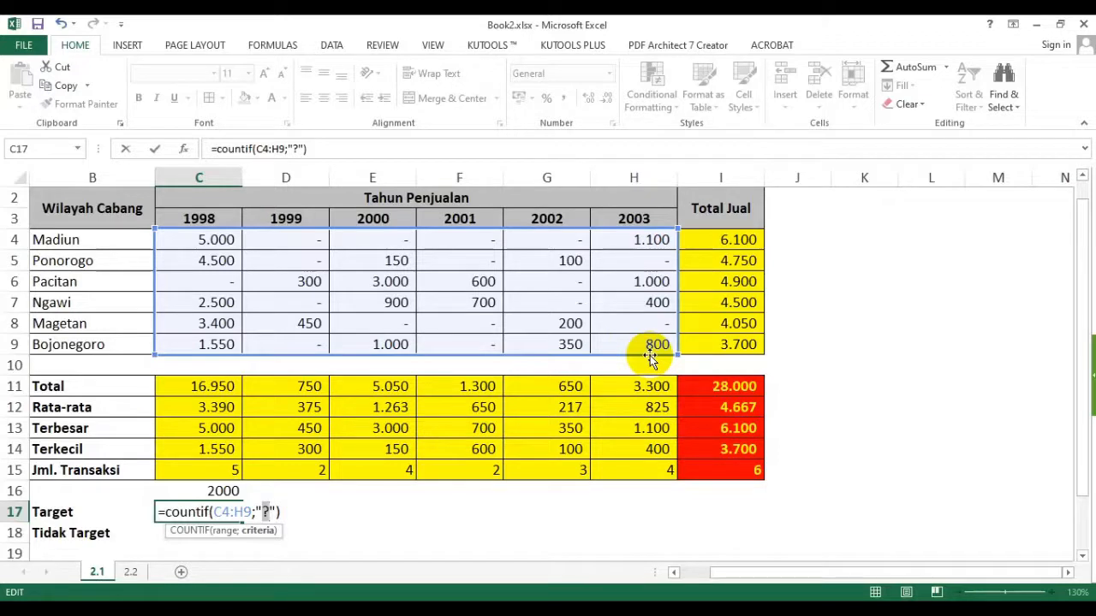
type("2000")
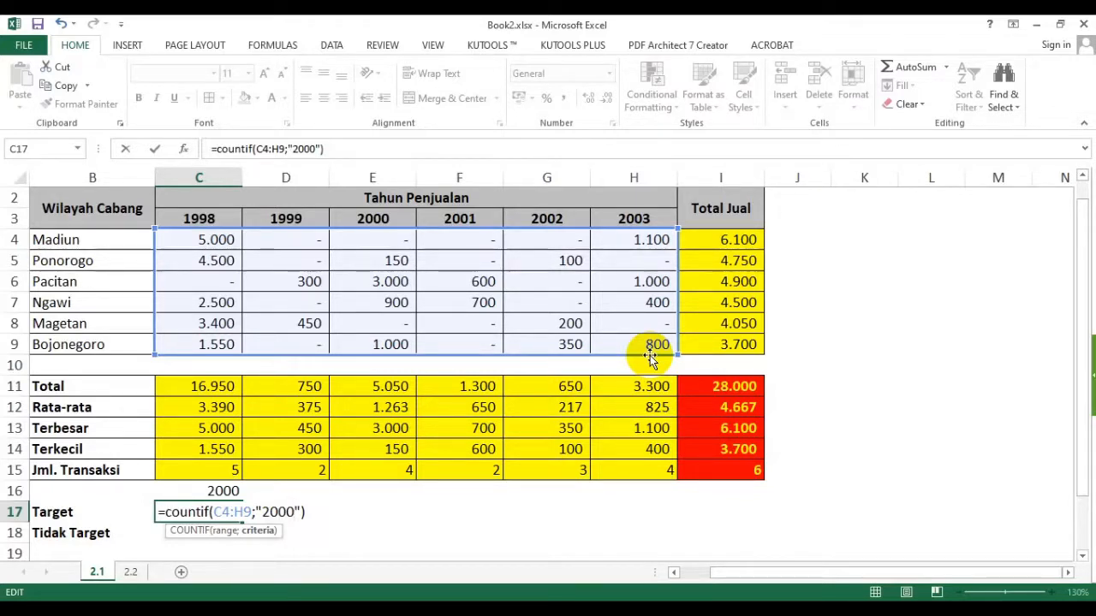
key("BackSpace")
key("BackSpace")
key("BackSpace")
key("BackSpace")
type(">=2000")
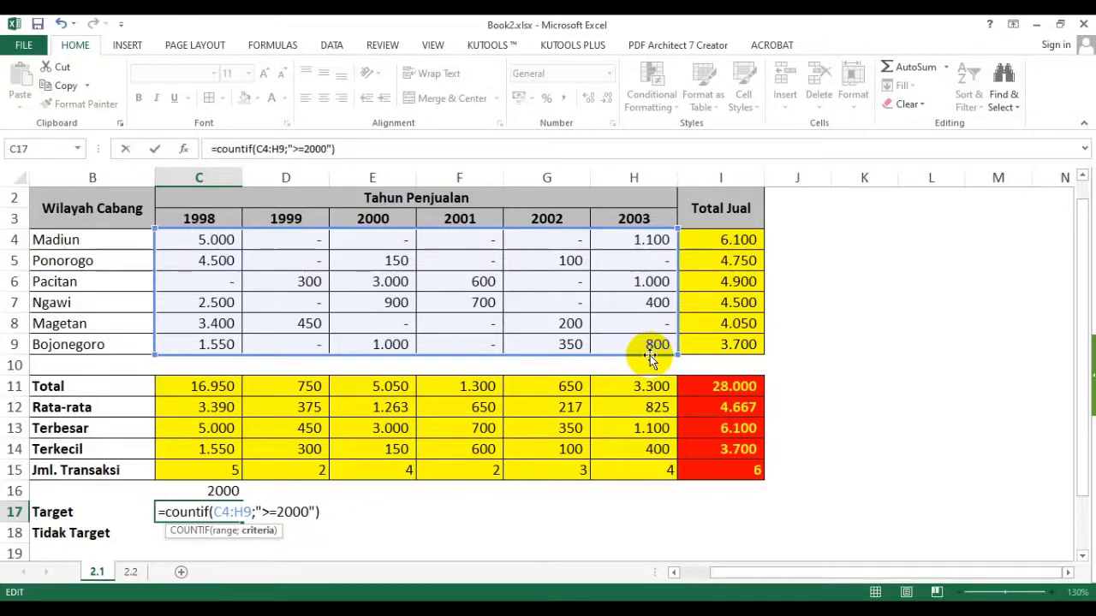
key("Return")
key("Up")
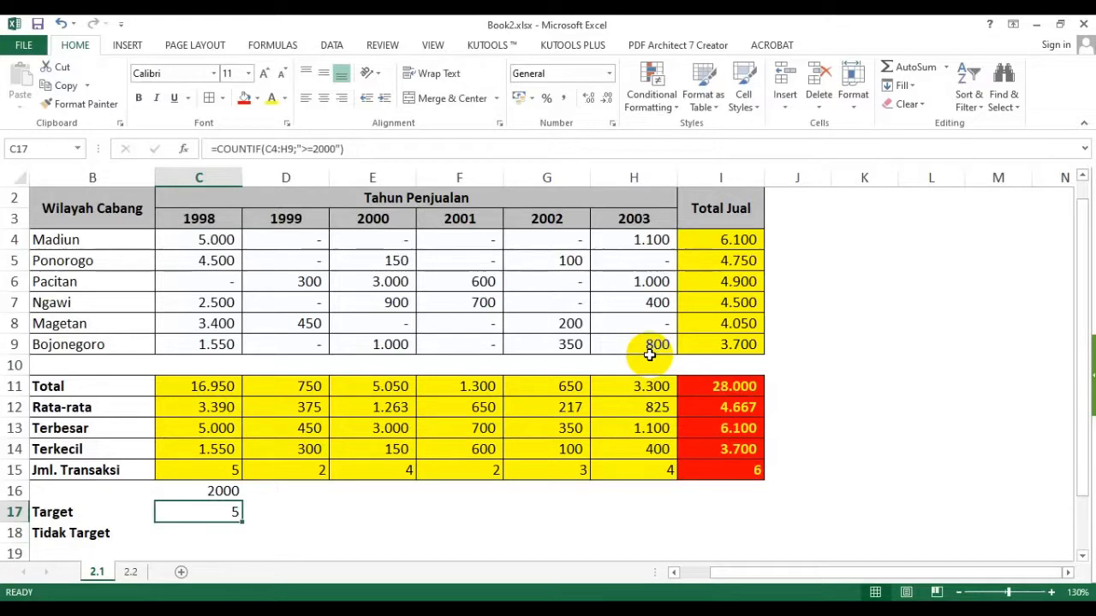
key("Right")
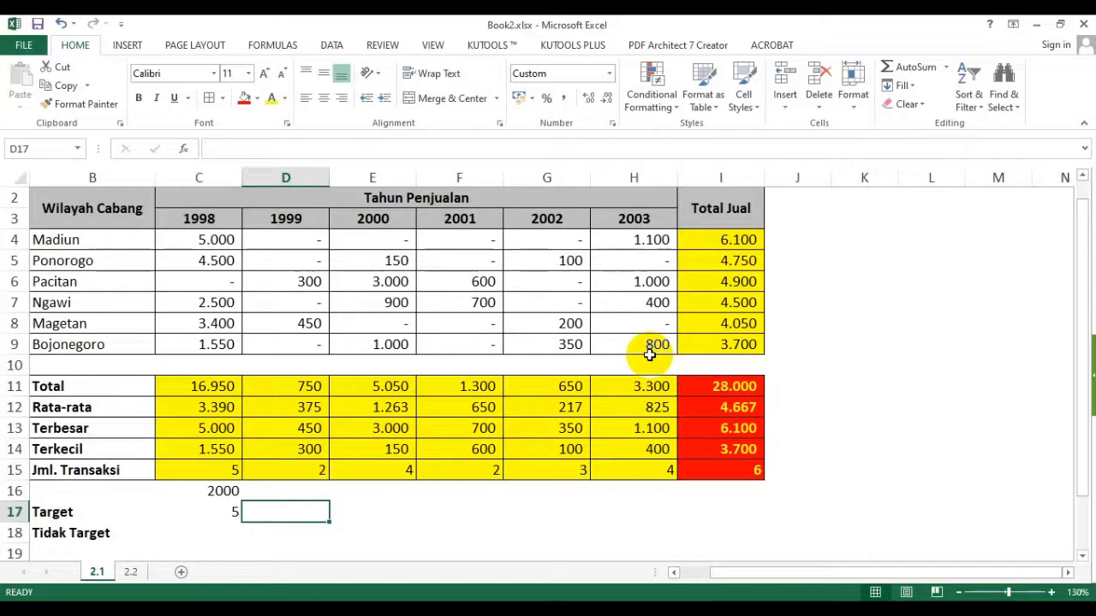
type("=sumif")
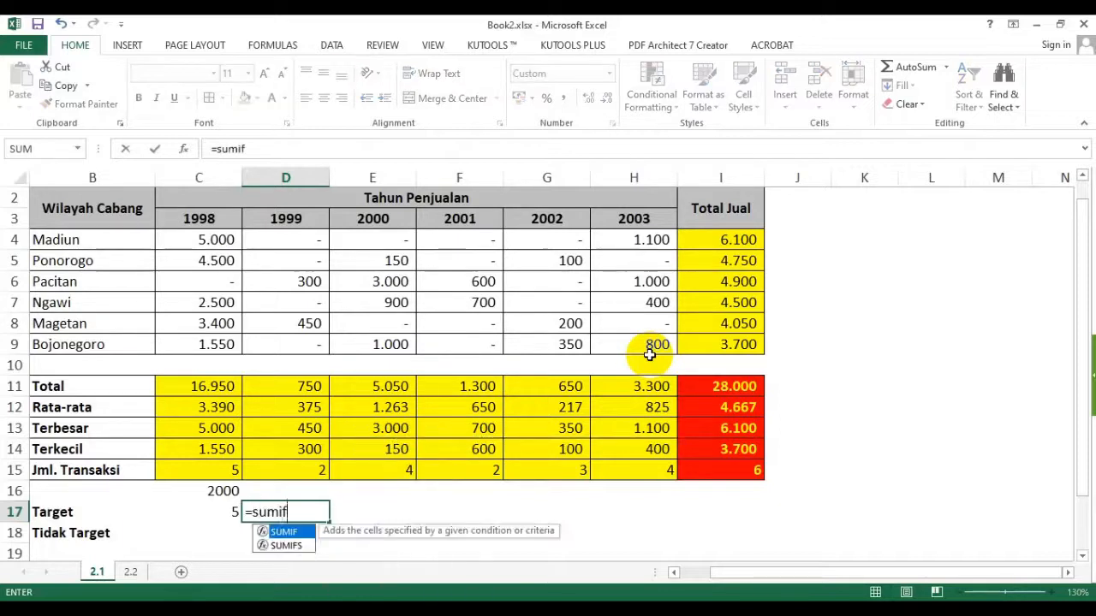
type("(")
key("Escape")
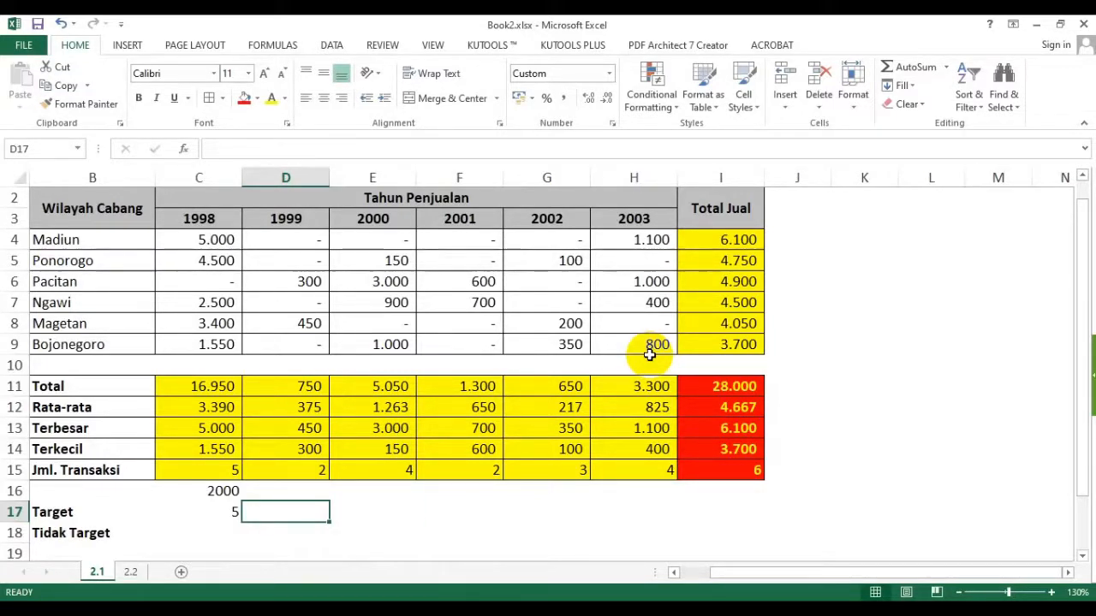
Clear the sales target value from C16.
key("Up")
key("Left")
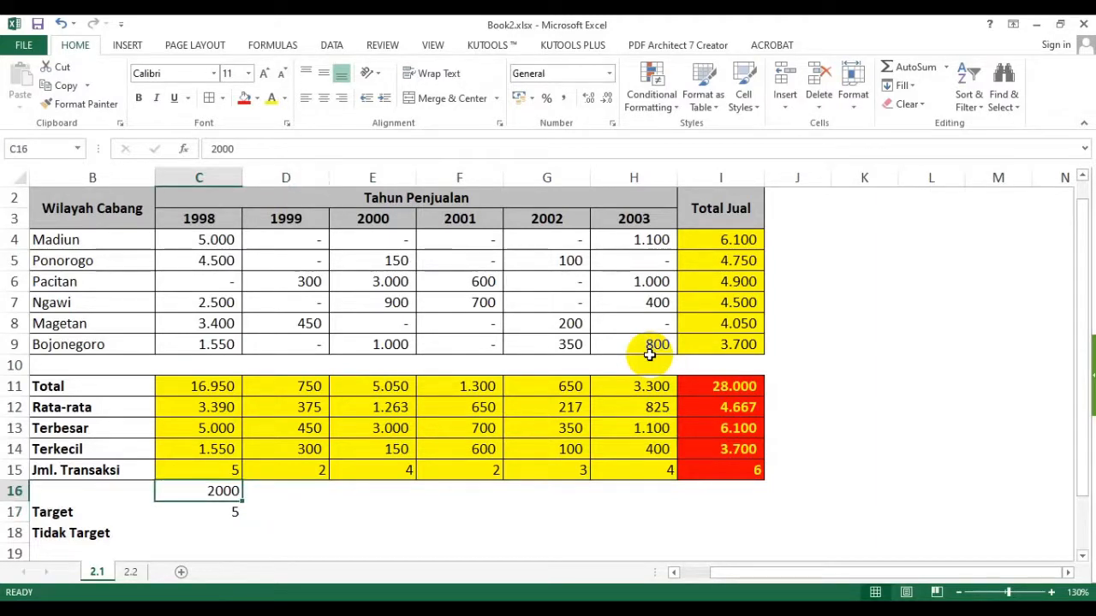
key("Delete")
Enter a SUMIF formula in D17 that adds the sales in C4:H9 meeting the criterion ">=2000".
key("Down")
key("Right")
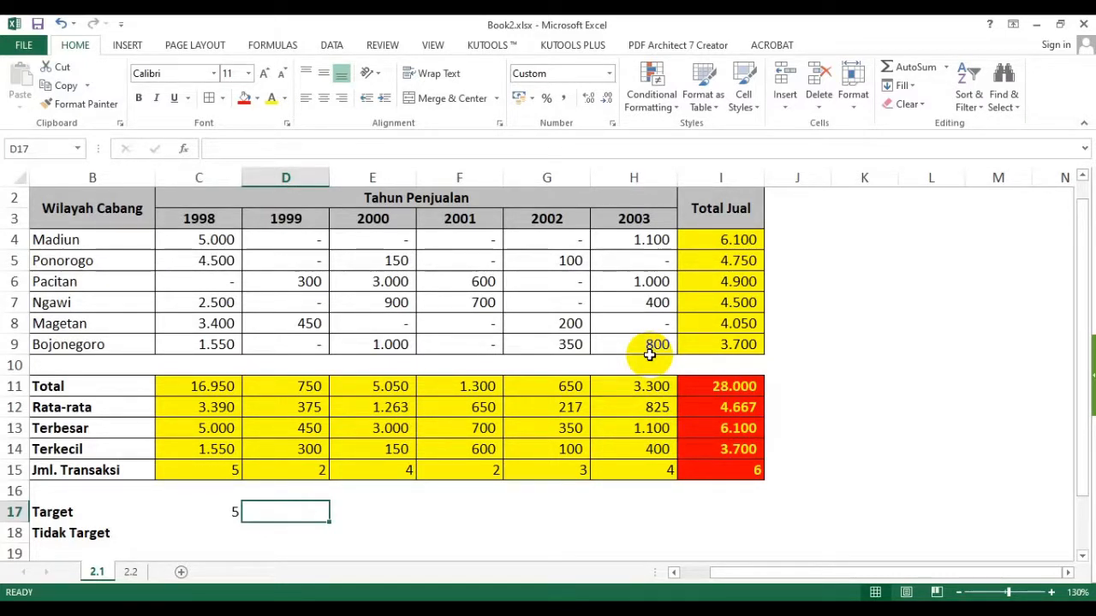
type("=sum")
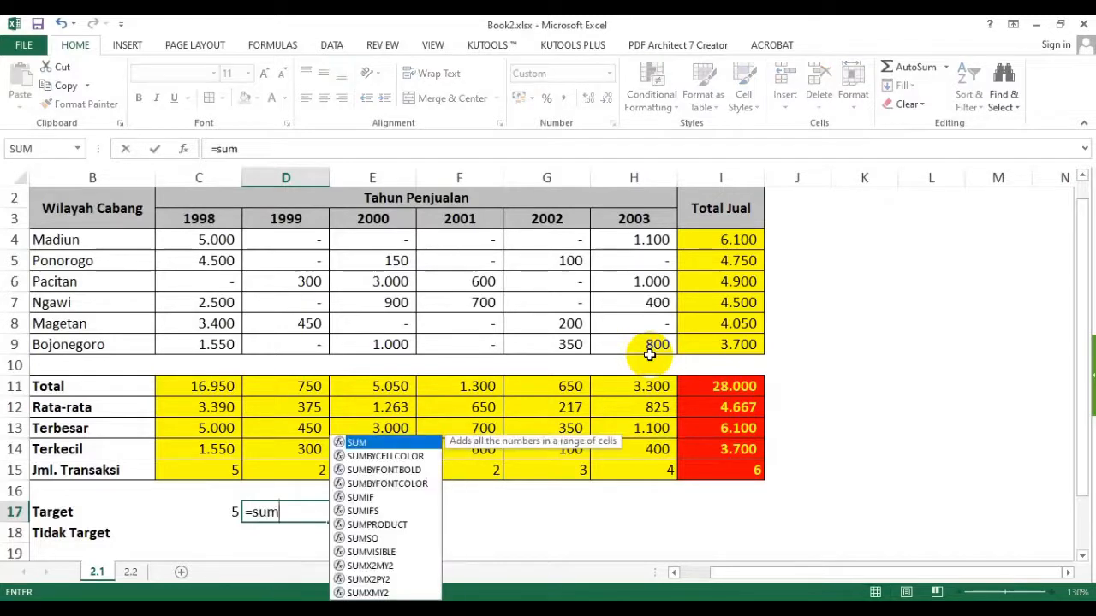
type("i")
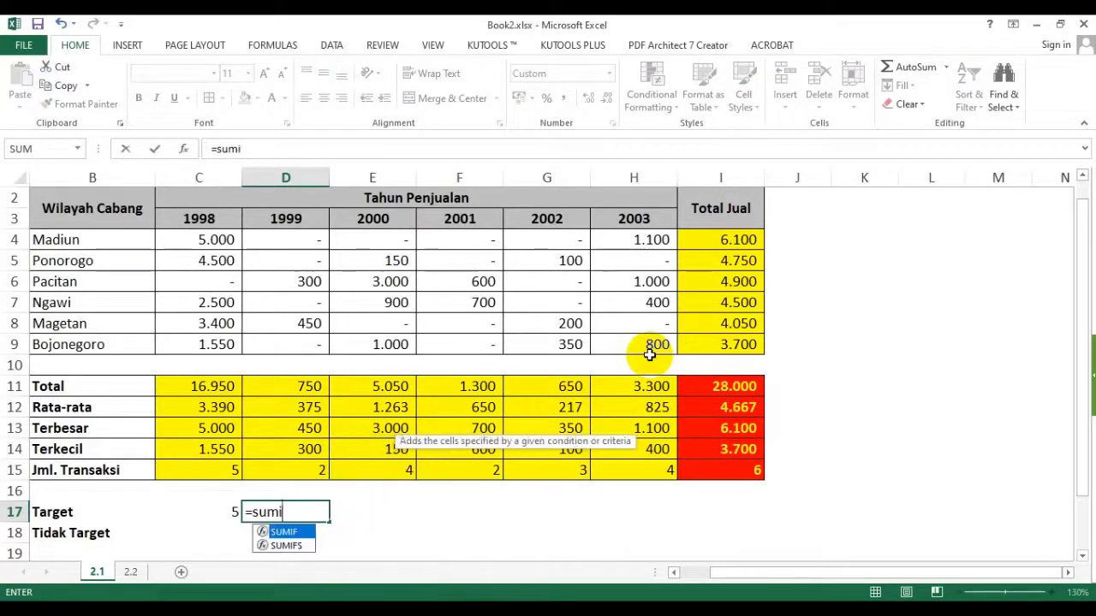
type("f(")
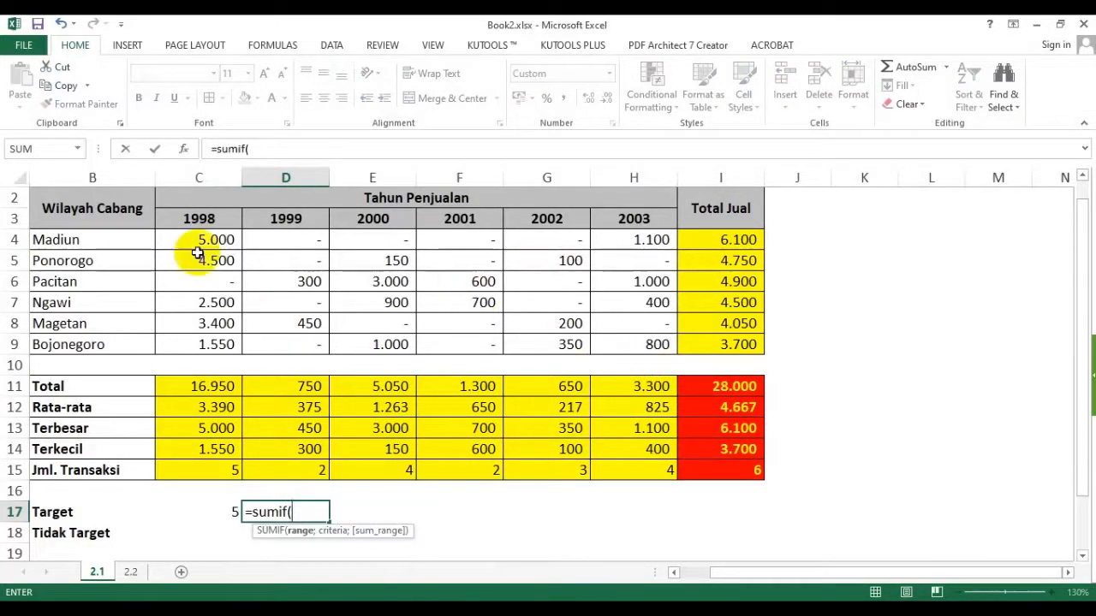
left_click_drag(197, 243, 625, 350)
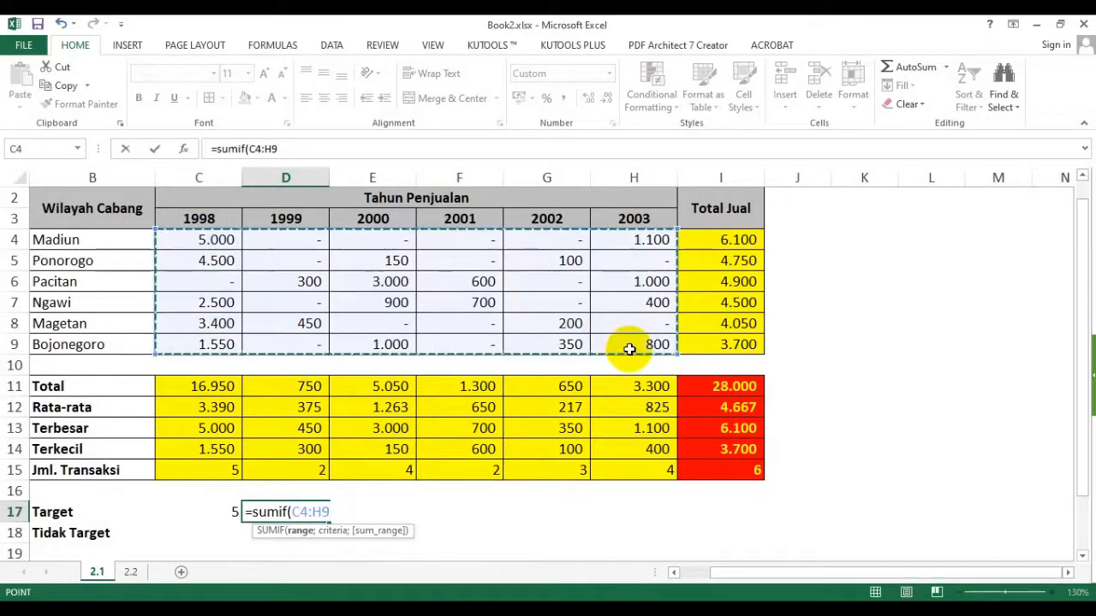
type(";")
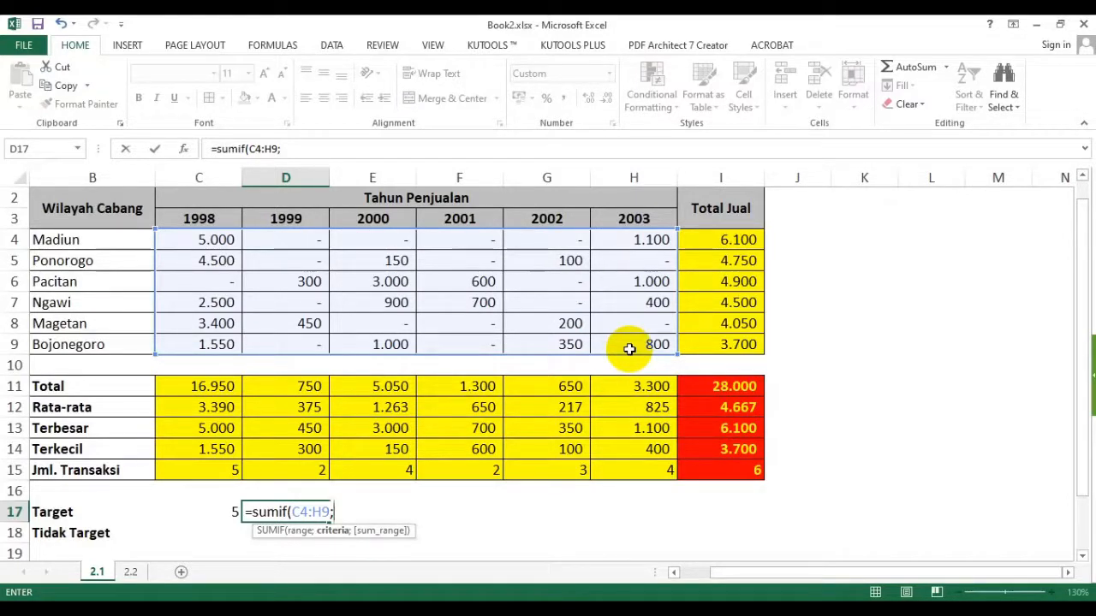
type("\">=2000\")")
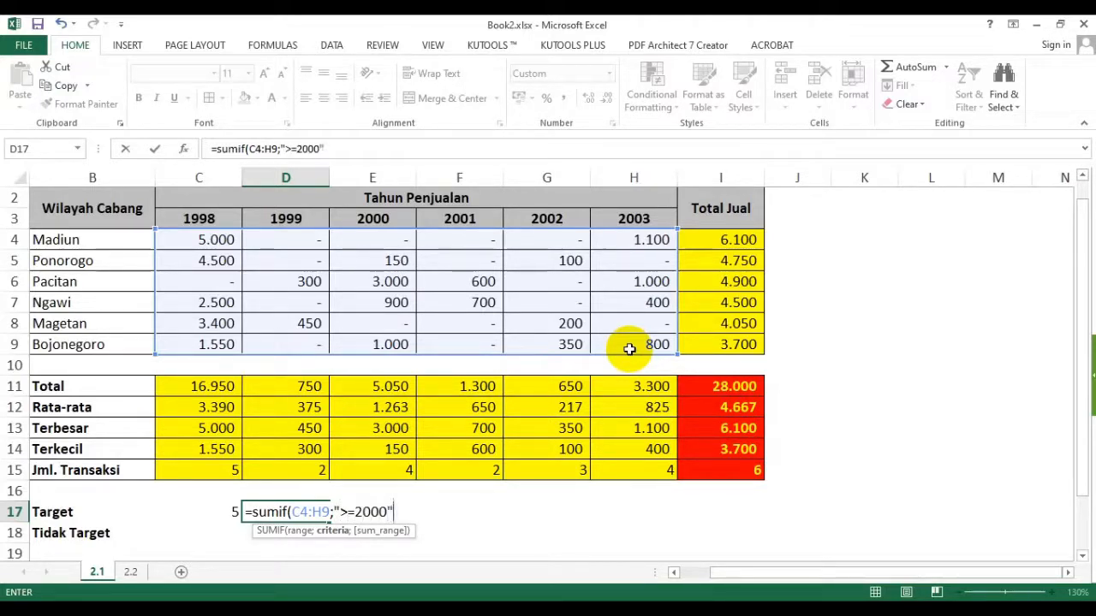
key("Return")
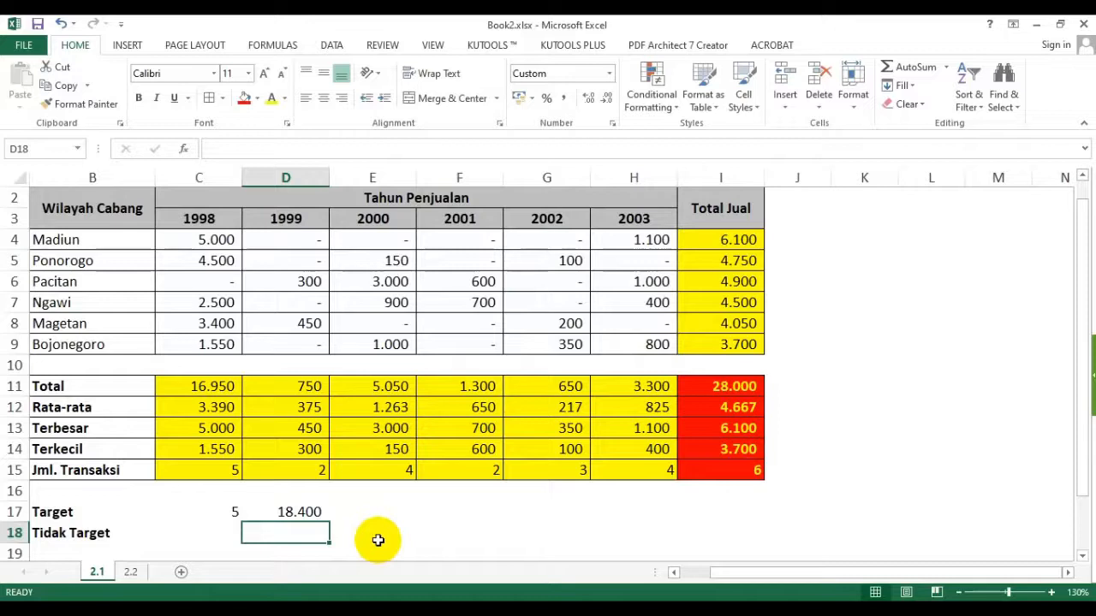
Compare the SUMIF formula in D17 with the COUNTIF formula in C17.
left_click(310, 511)
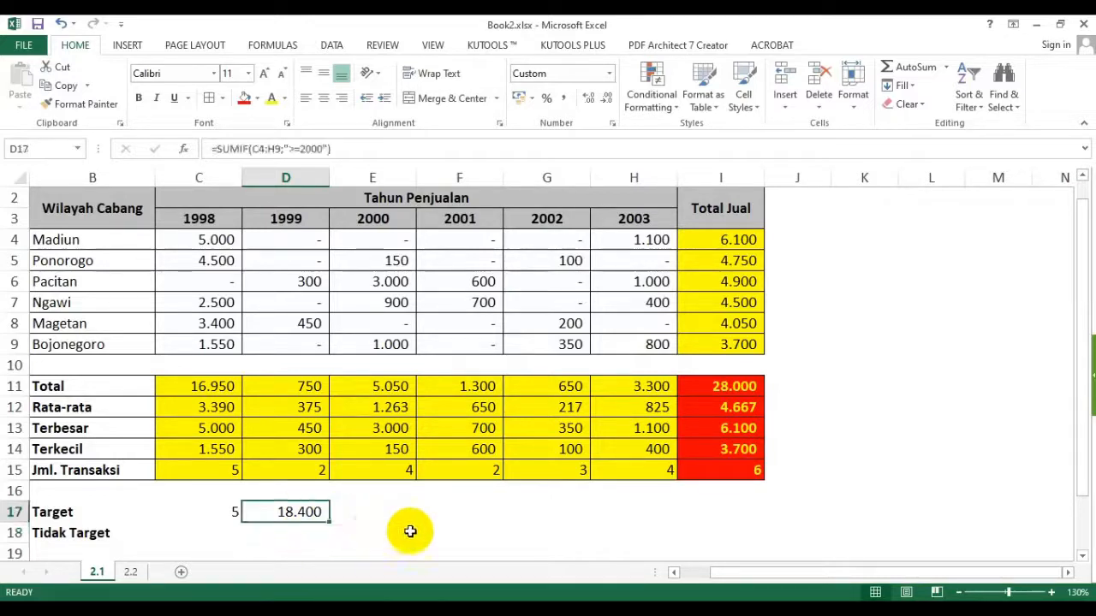
left_click(426, 537)
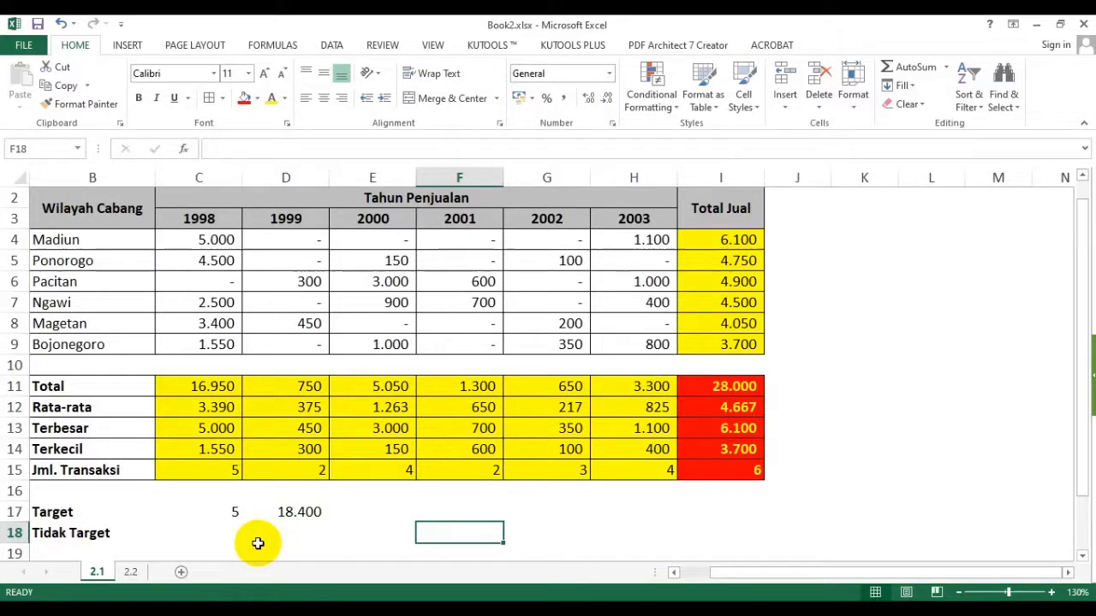
left_click(227, 511)
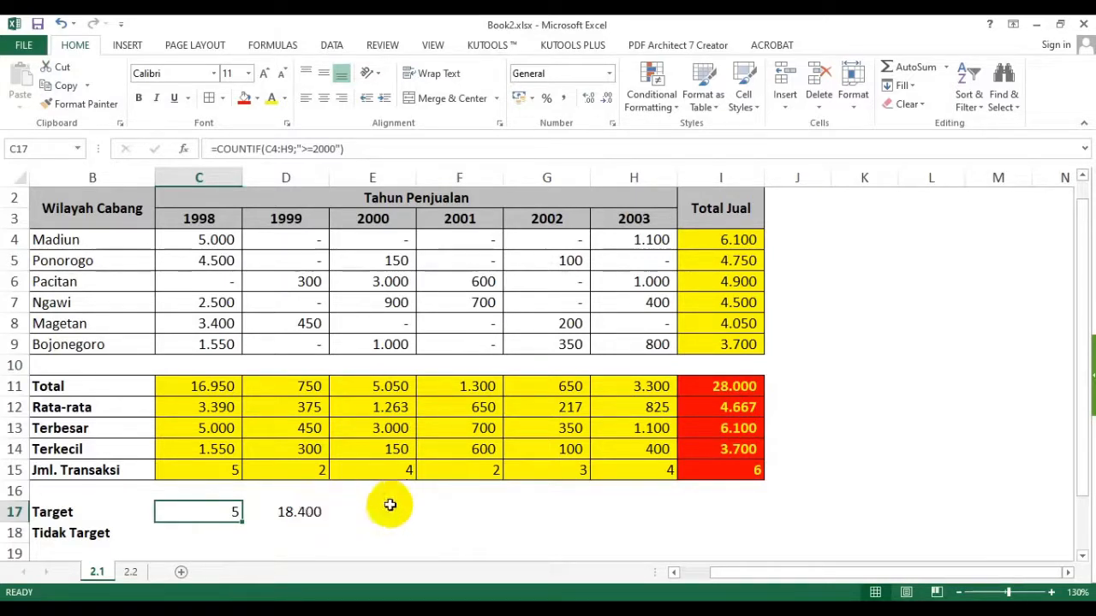
left_click(428, 505)
left_click(215, 505)
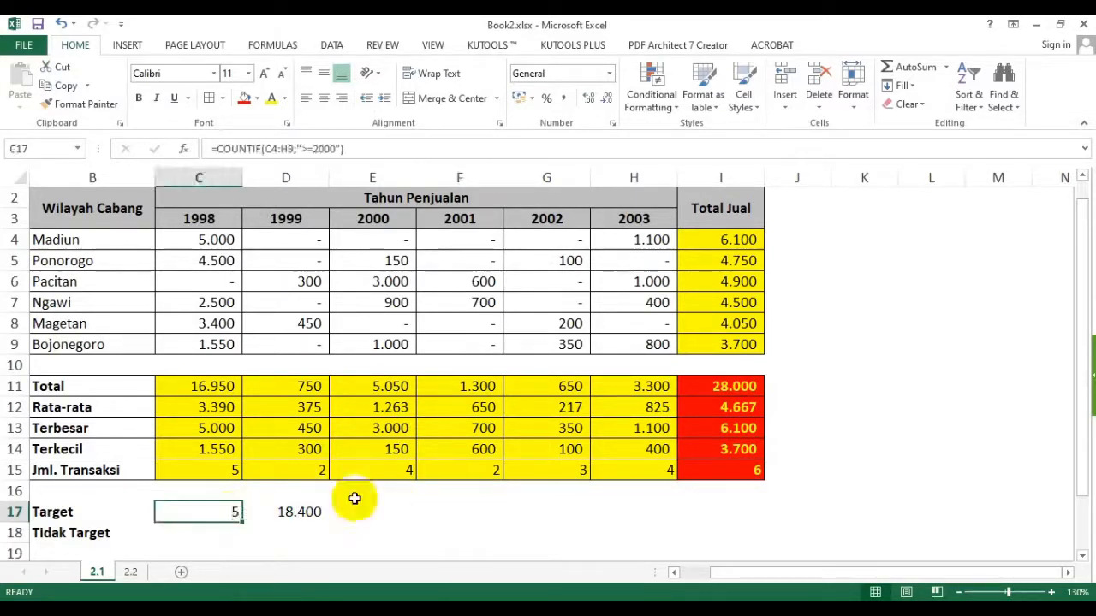
left_click(513, 505)
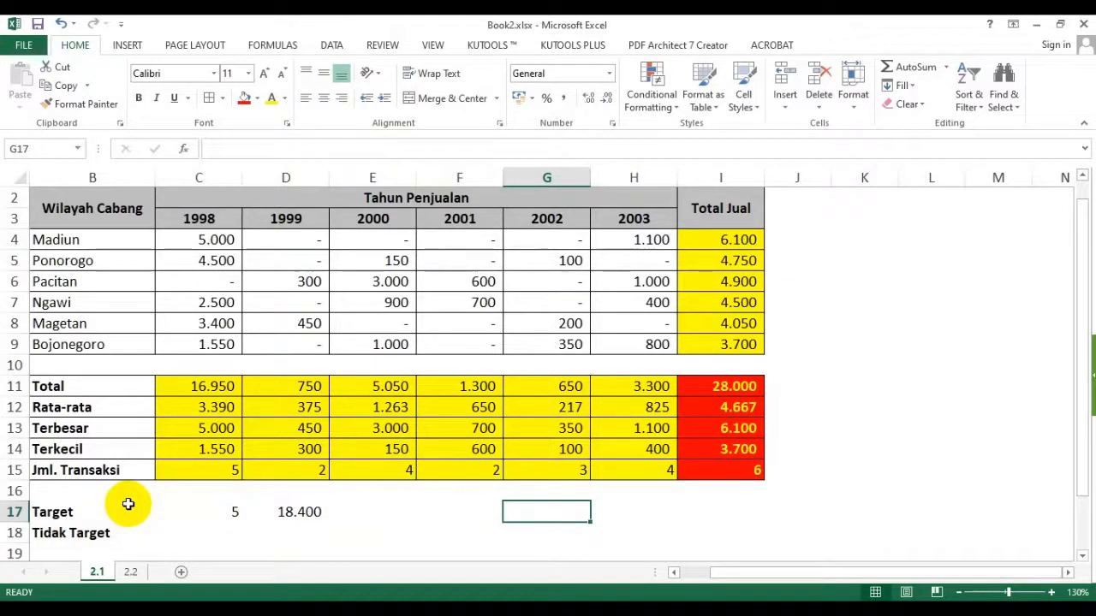
Clear the Target row's label and formulas in B17:E17.
left_click_drag(53, 512, 337, 524)
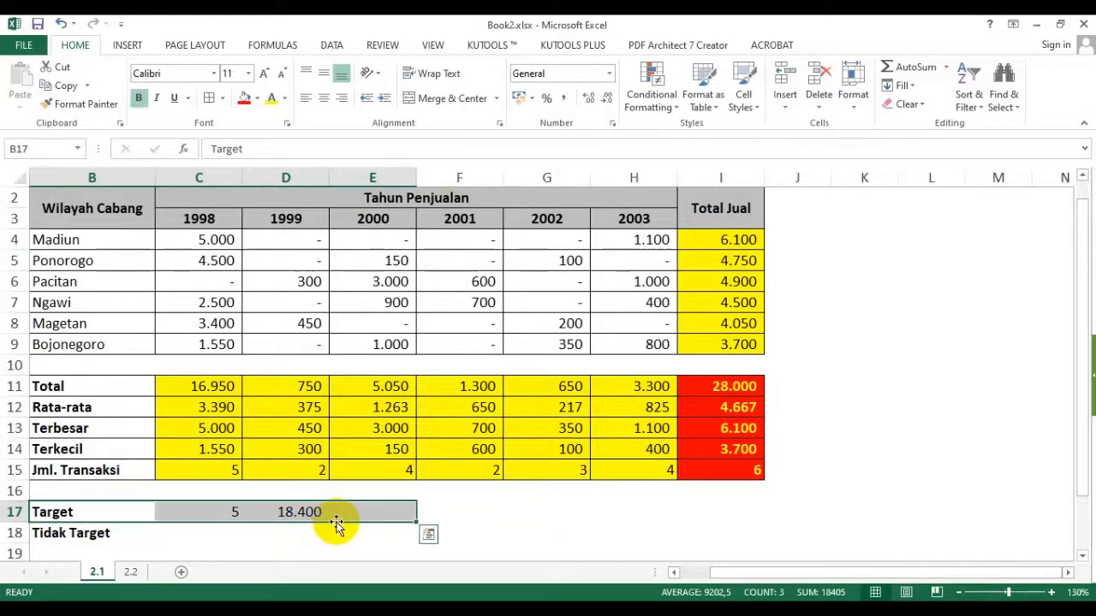
key("Delete")
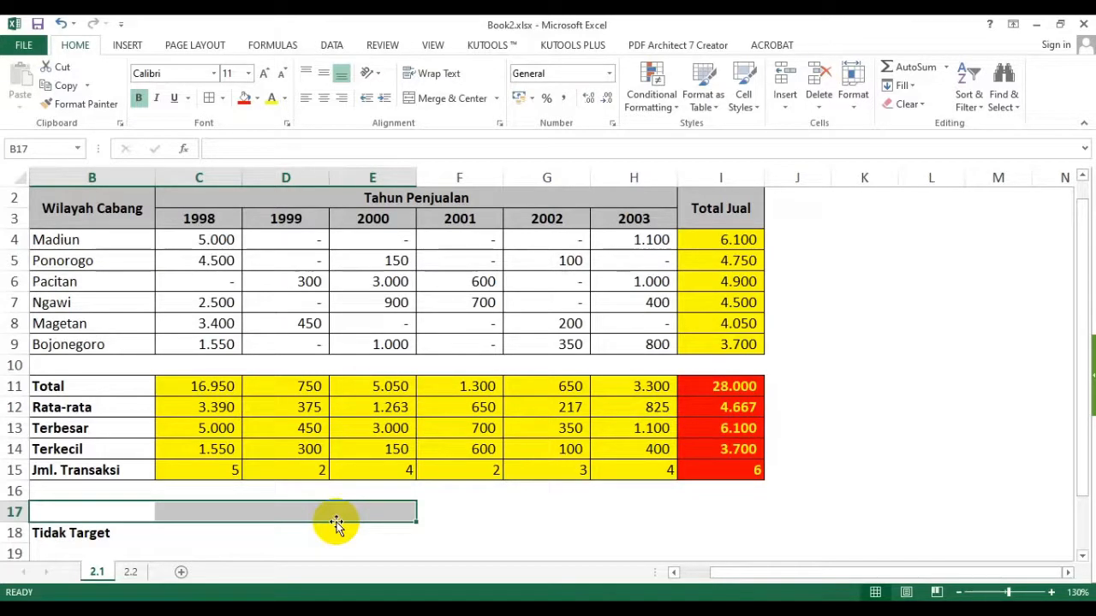
Enter a COUNTIF formula in C18 that counts the sales in C4:H9 meeting the criterion "<2000".
left_click(198, 533)
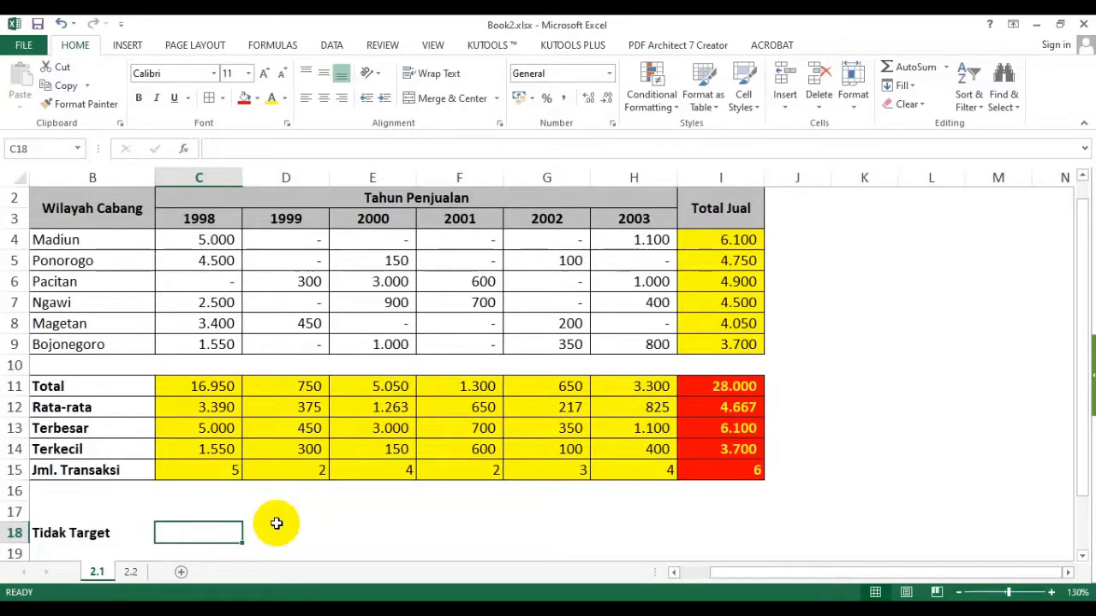
type("=")
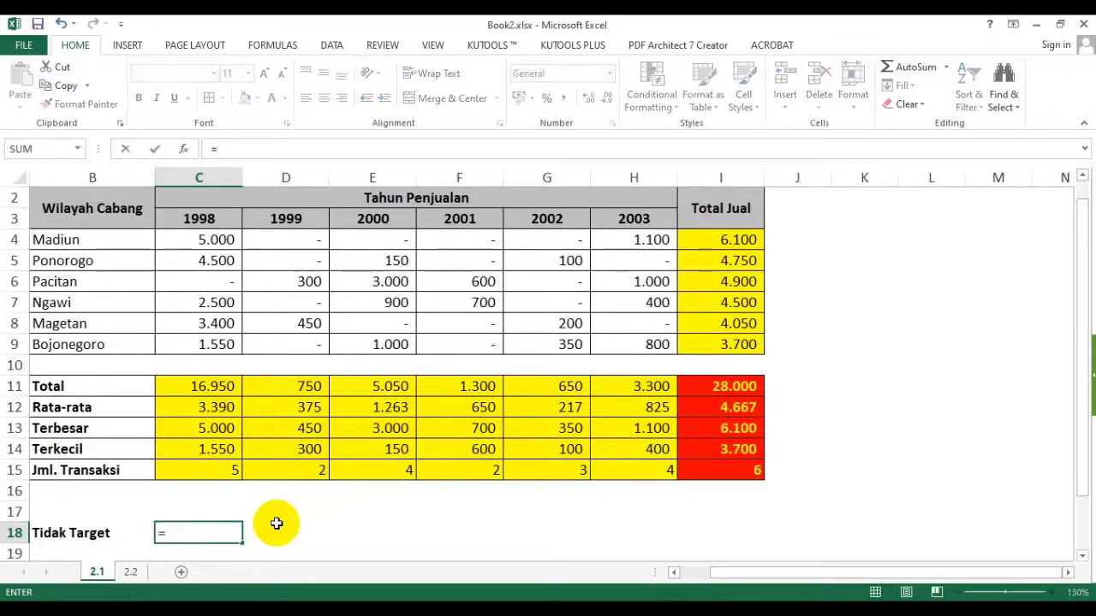
type("countf")
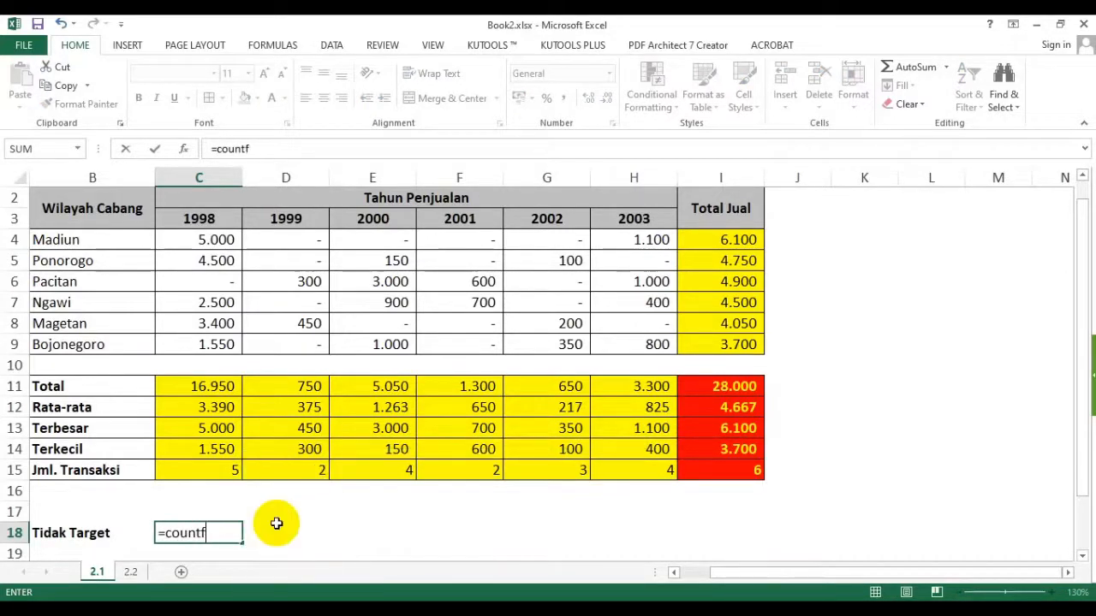
key("BackSpace")
type("if()")
key("BackSpace")
left_click(221, 241)
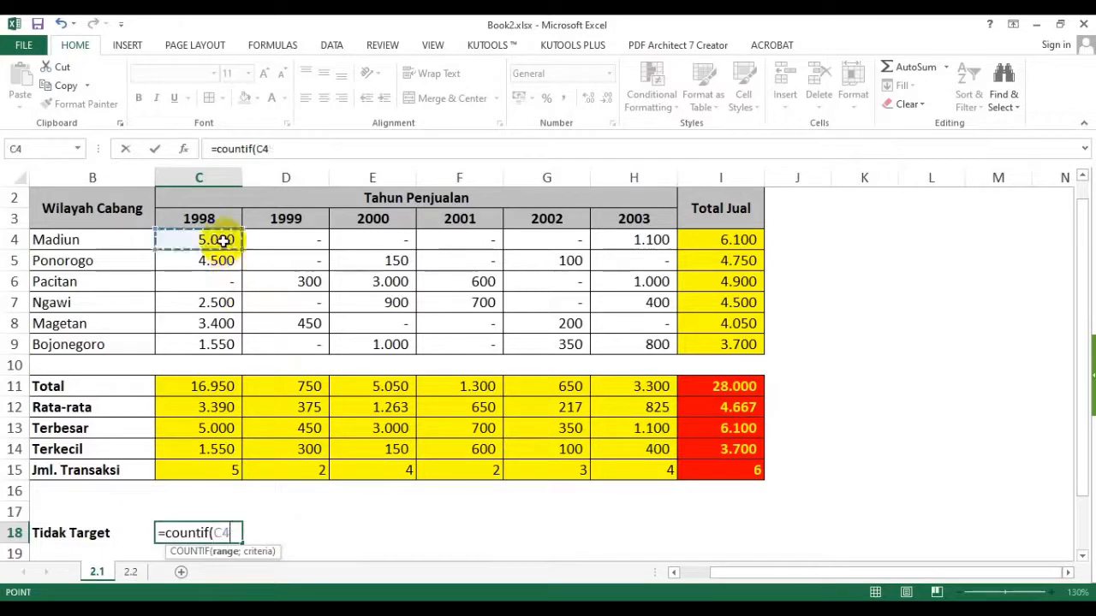
left_click_drag(222, 241, 628, 348)
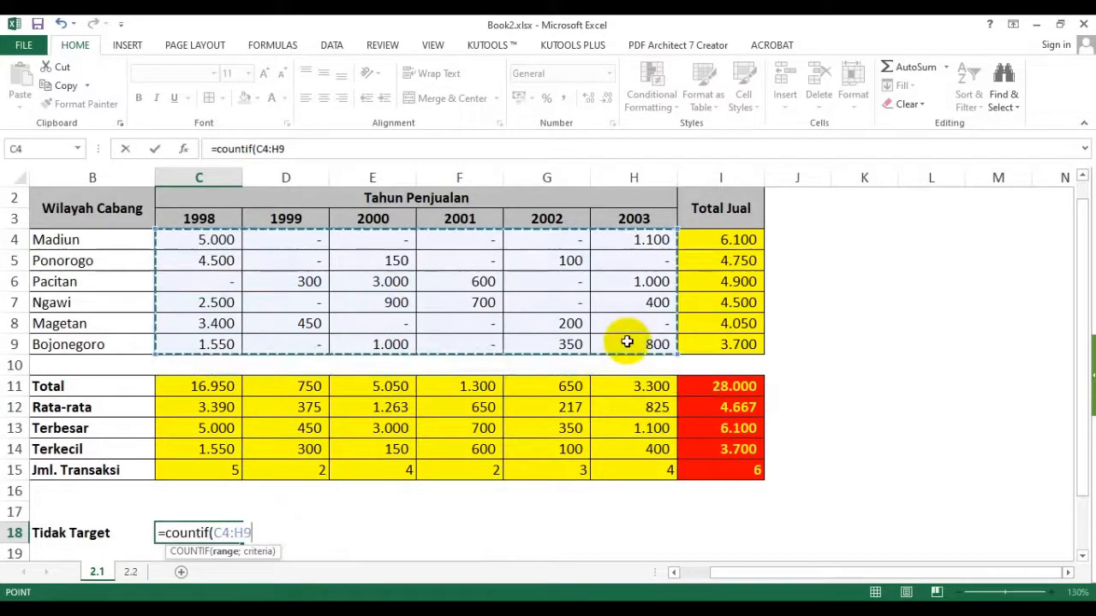
type(";")
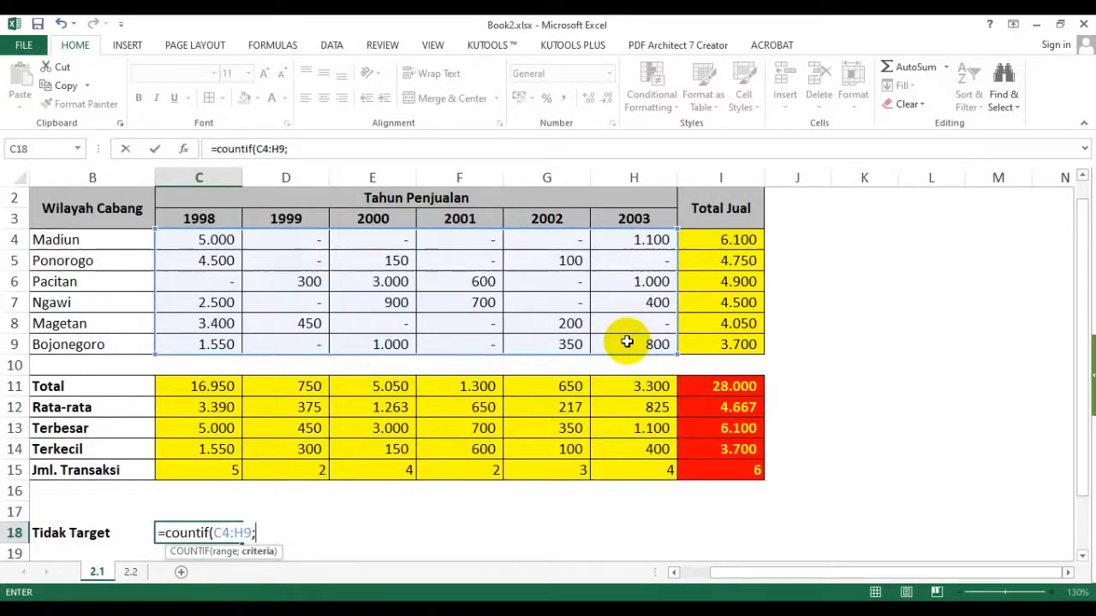
type("<2000\")")
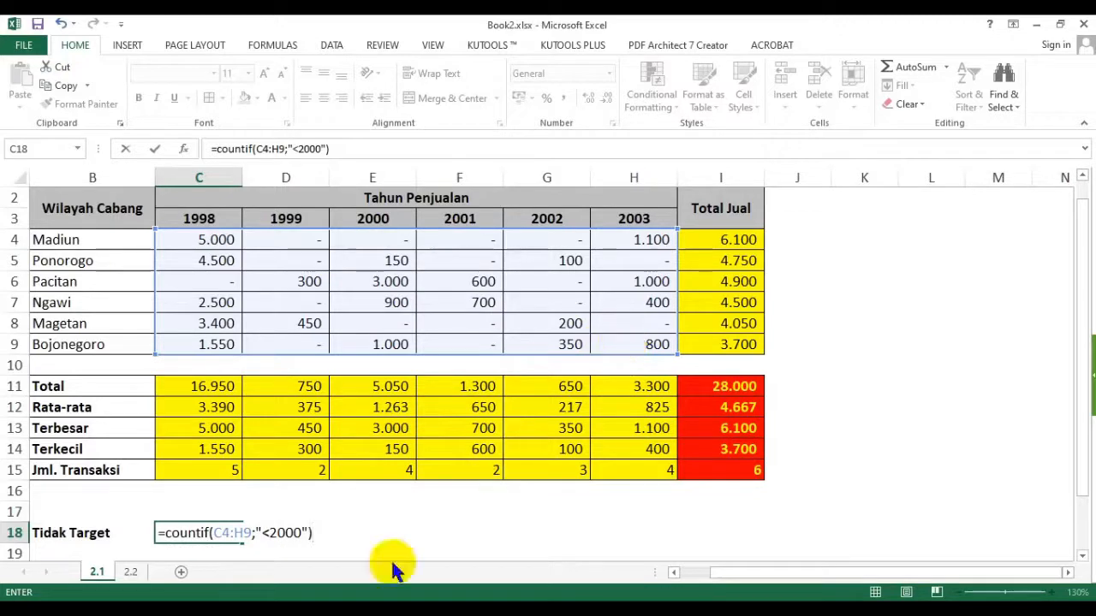
left_click(271, 532)
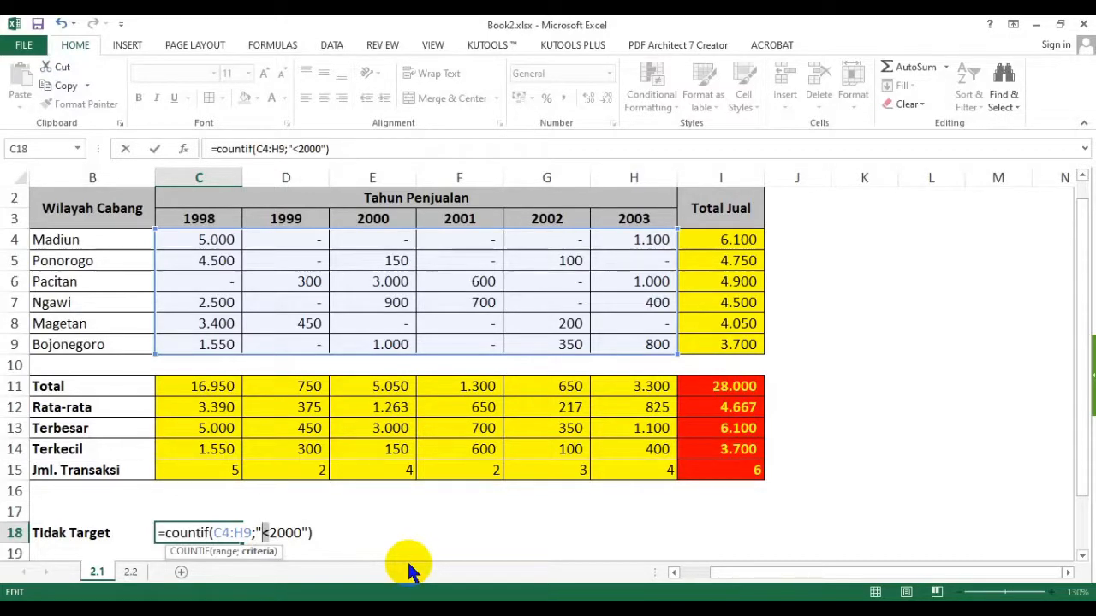
key("Return")
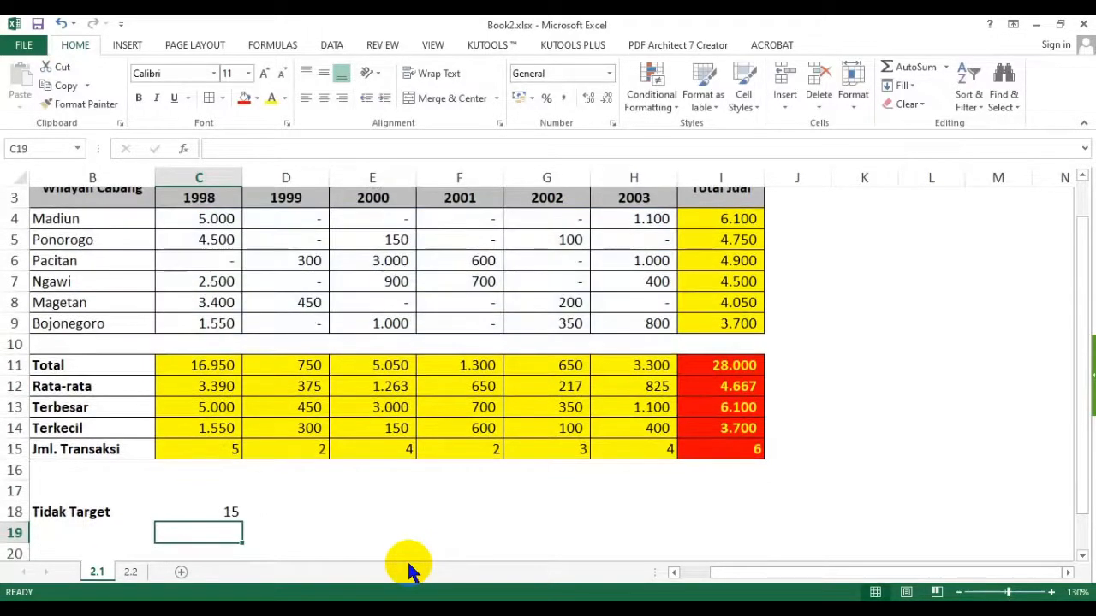
left_click(240, 505)
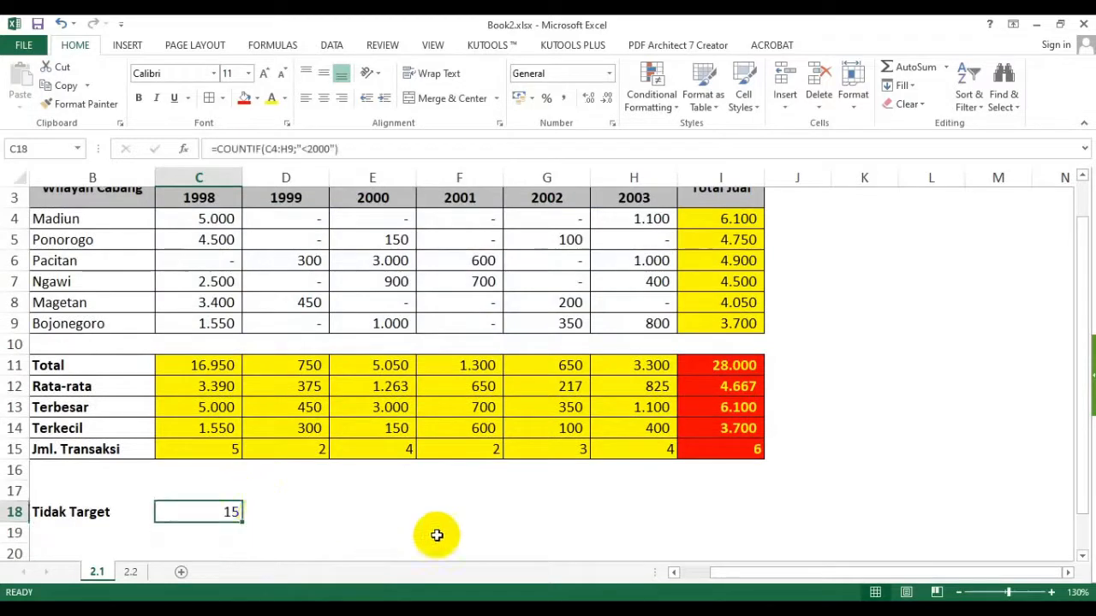
Enter a SUMIF formula in D18 that adds the sales in C4:H9 meeting the criterion "<2000".
left_click(284, 505)
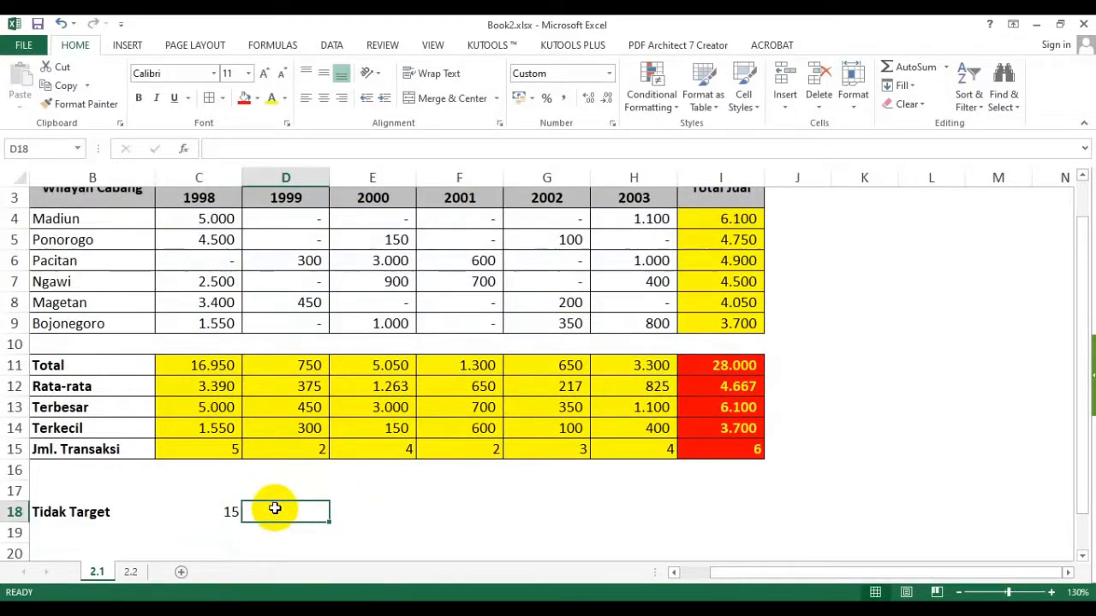
type("=sumi")
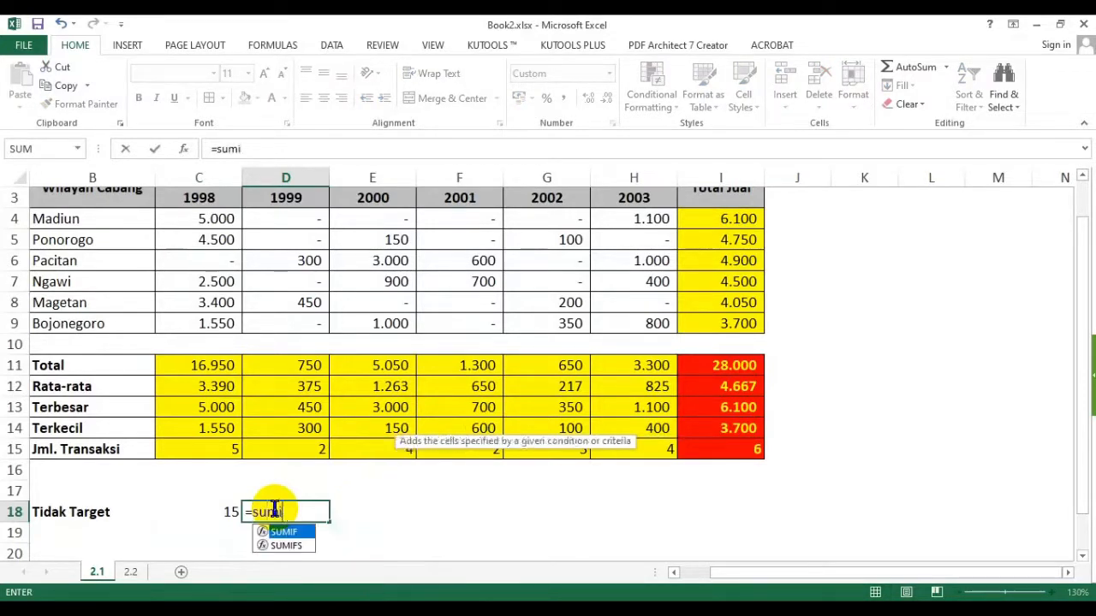
type("f(")
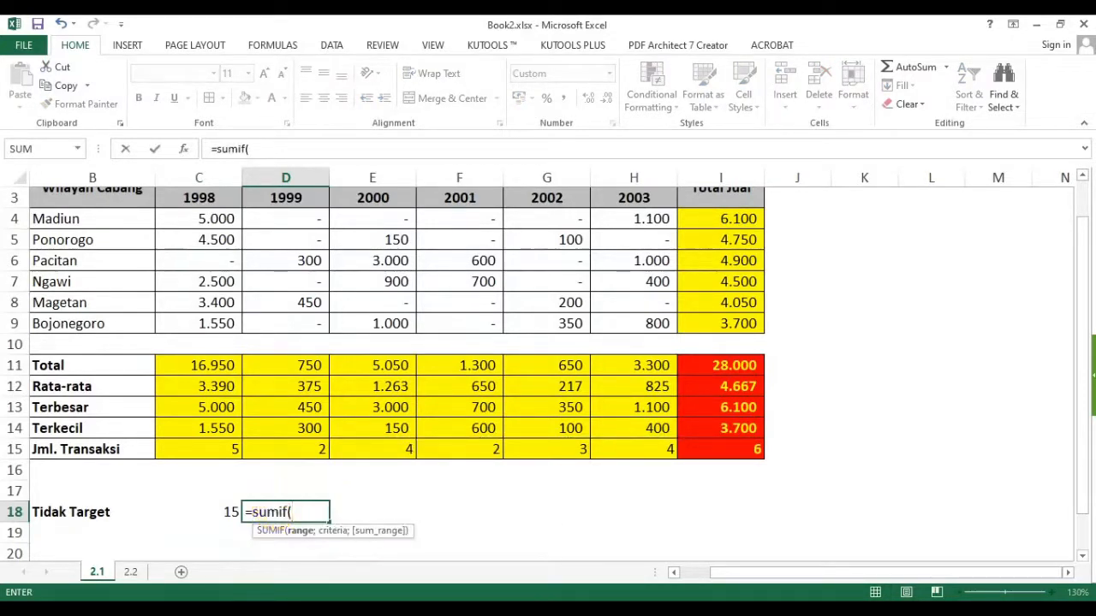
left_click_drag(196, 215, 626, 323)
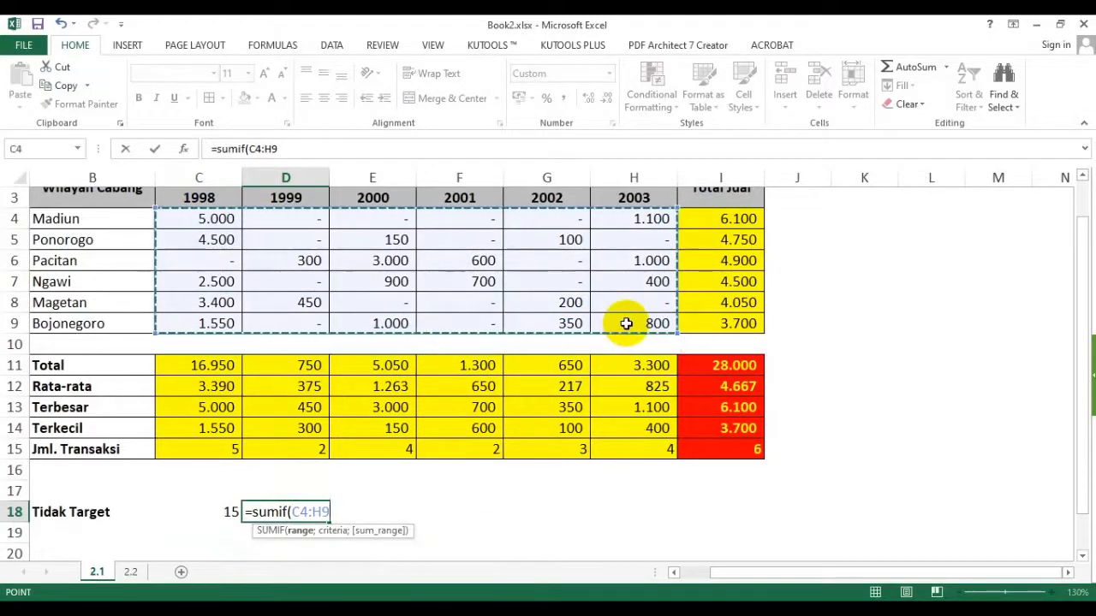
type(";")
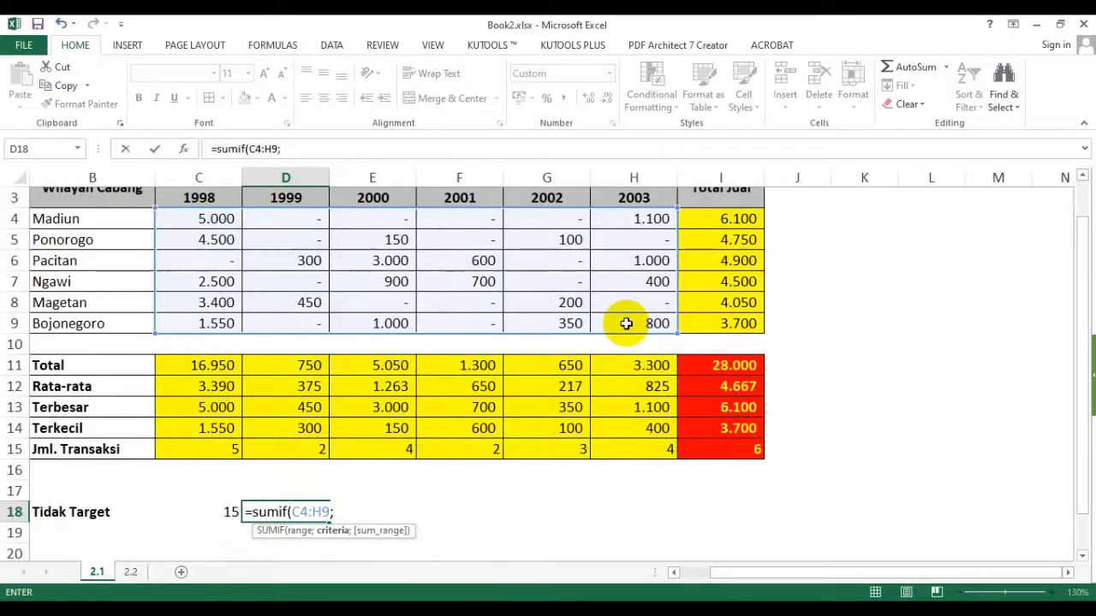
type("\"<2")
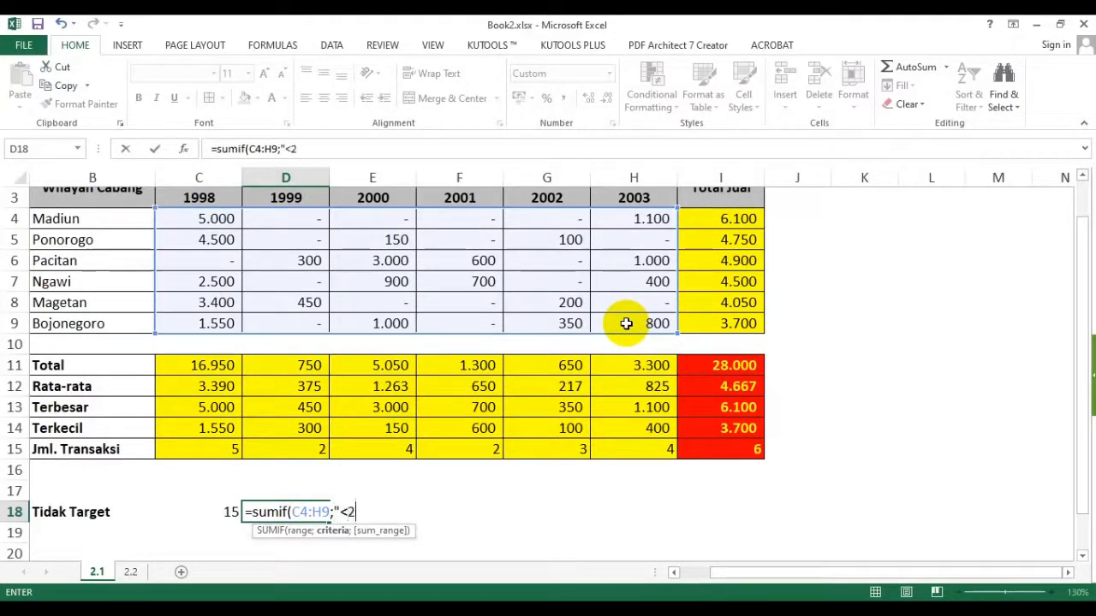
type("000\")")
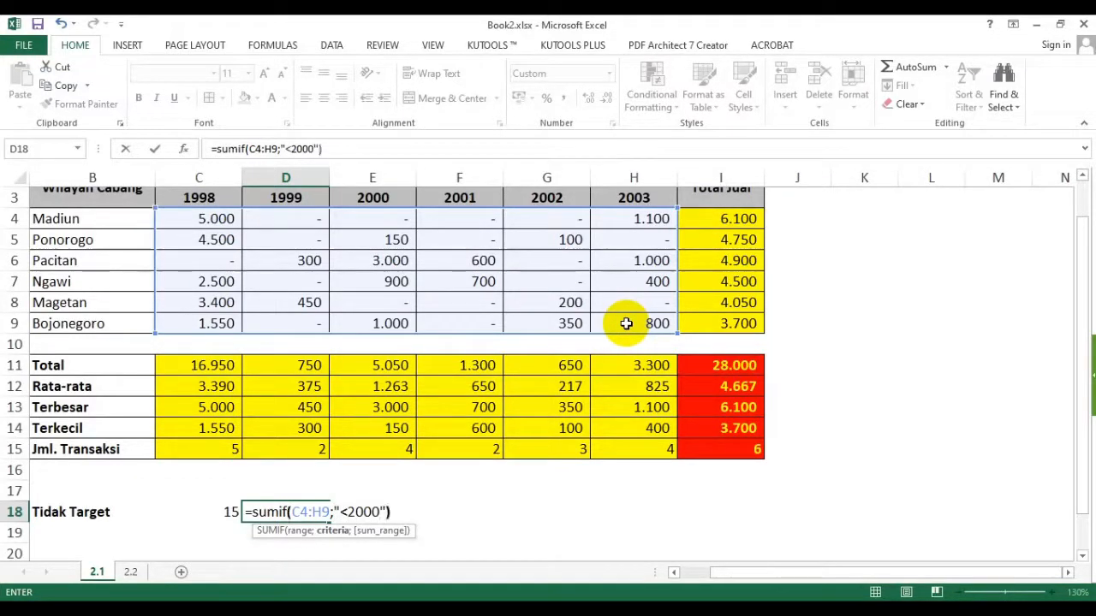
key("Return")
left_click(302, 509)
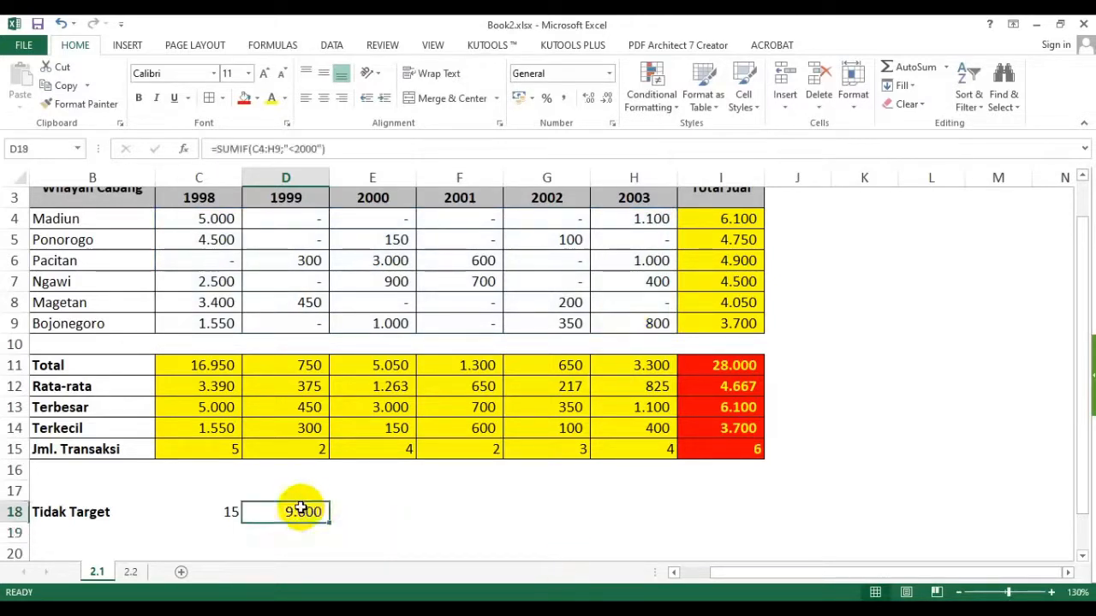
Label cell B17 as Target, above the Tidak Target row.
left_click(47, 495)
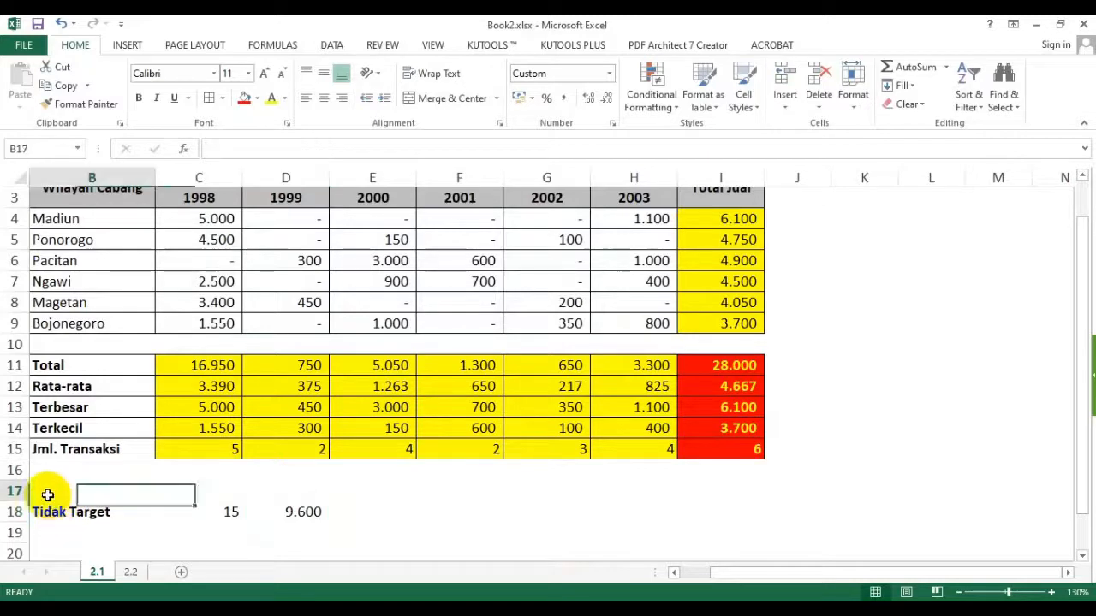
type("Target")
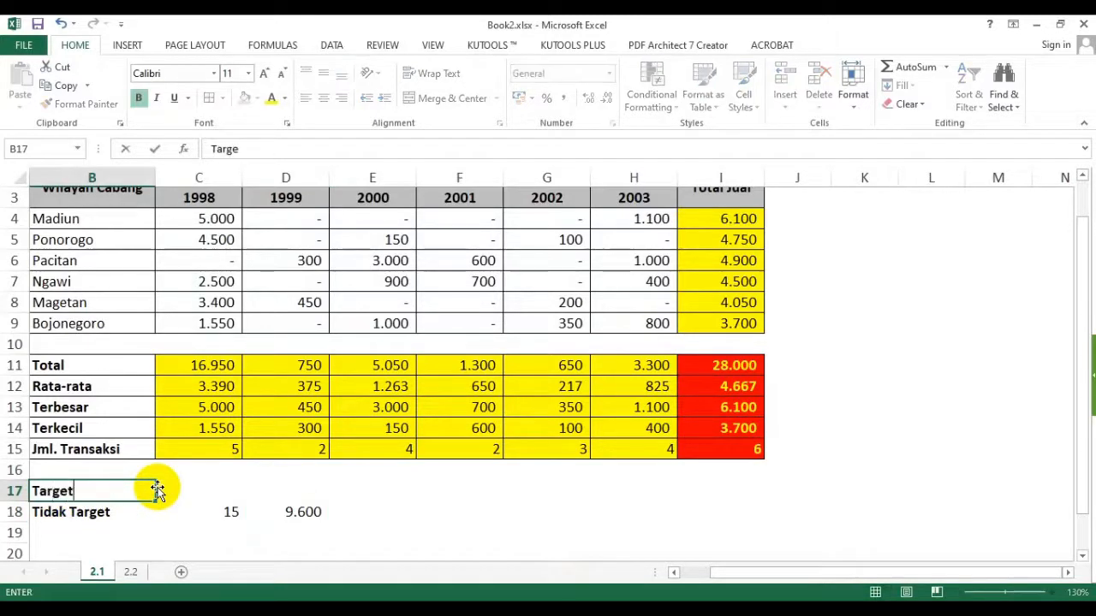
key("Return")
Enter a COUNTIF formula in C17 that counts the sales in C4:H9 meeting the criterion ">=2000".
left_click(225, 489)
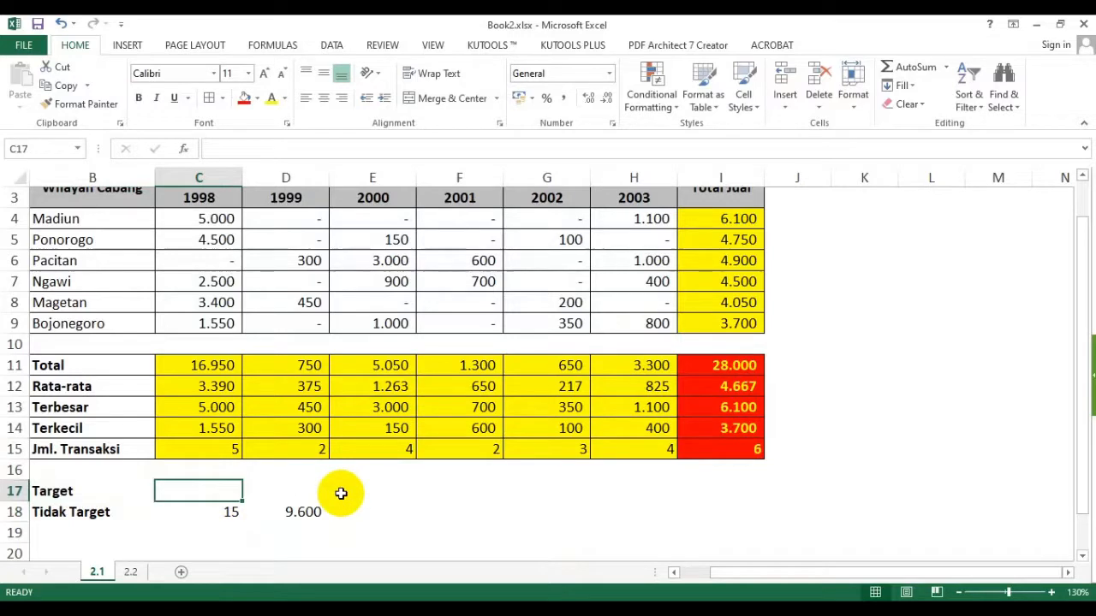
type("countif(")
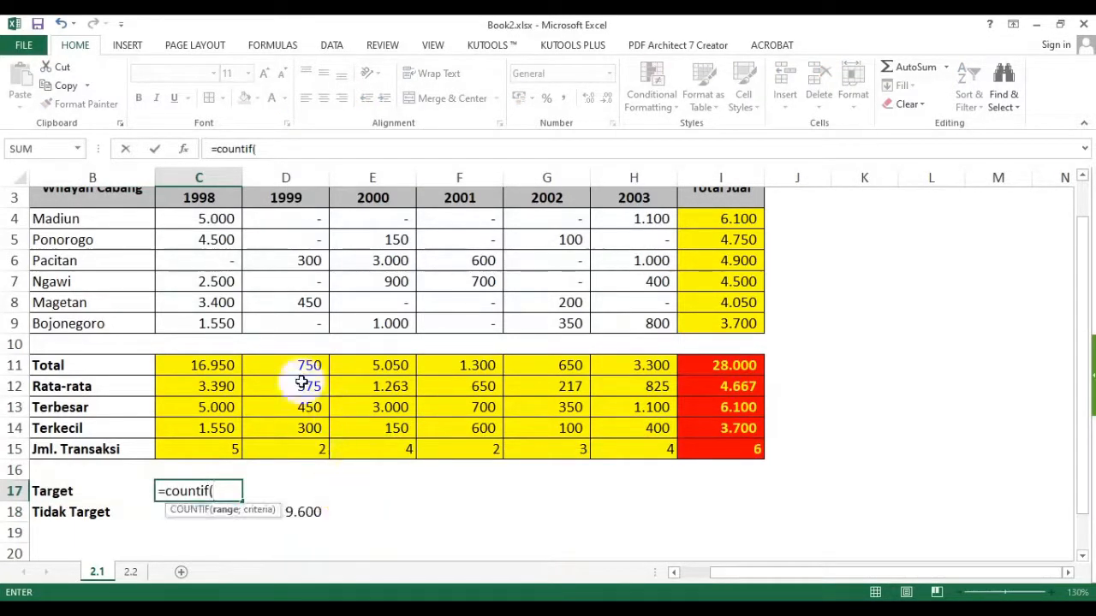
left_click_drag(218, 219, 634, 320)
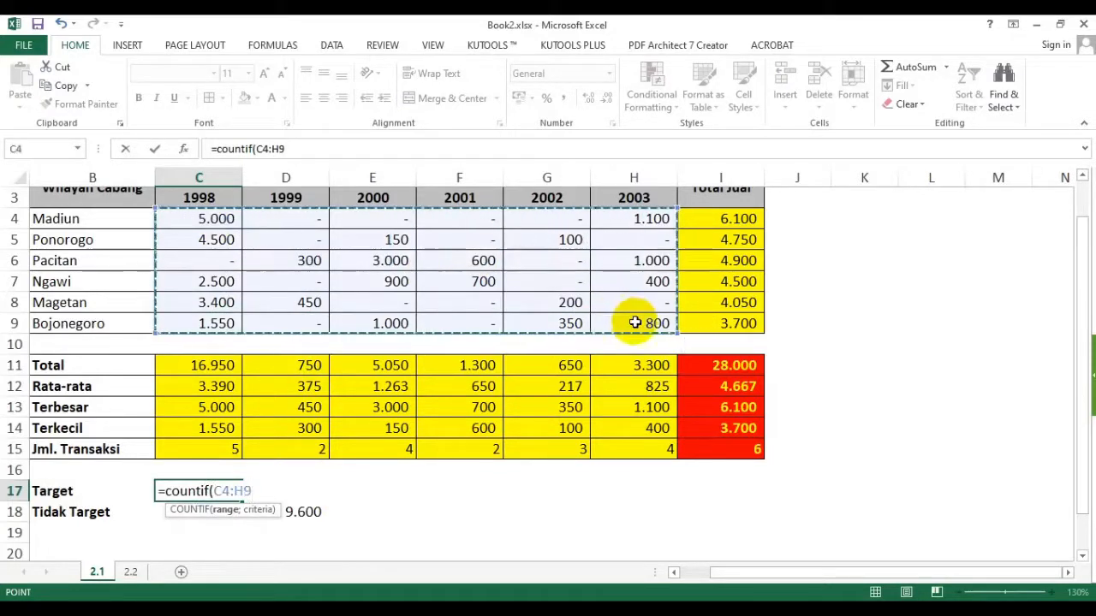
type(";")
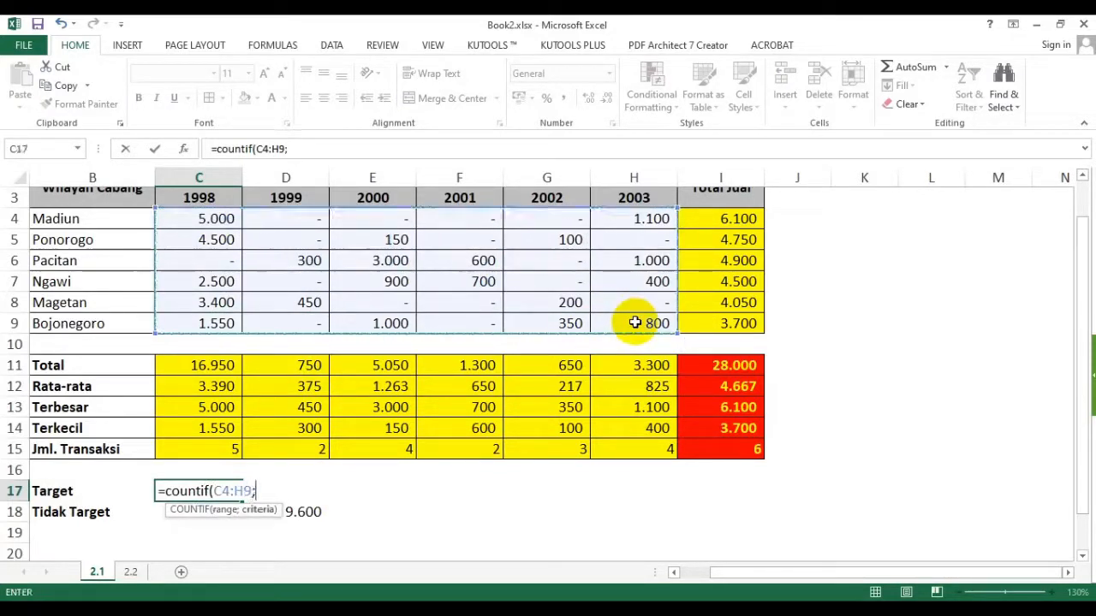
type(">")
key("BackSpace")
type("\">=2000")
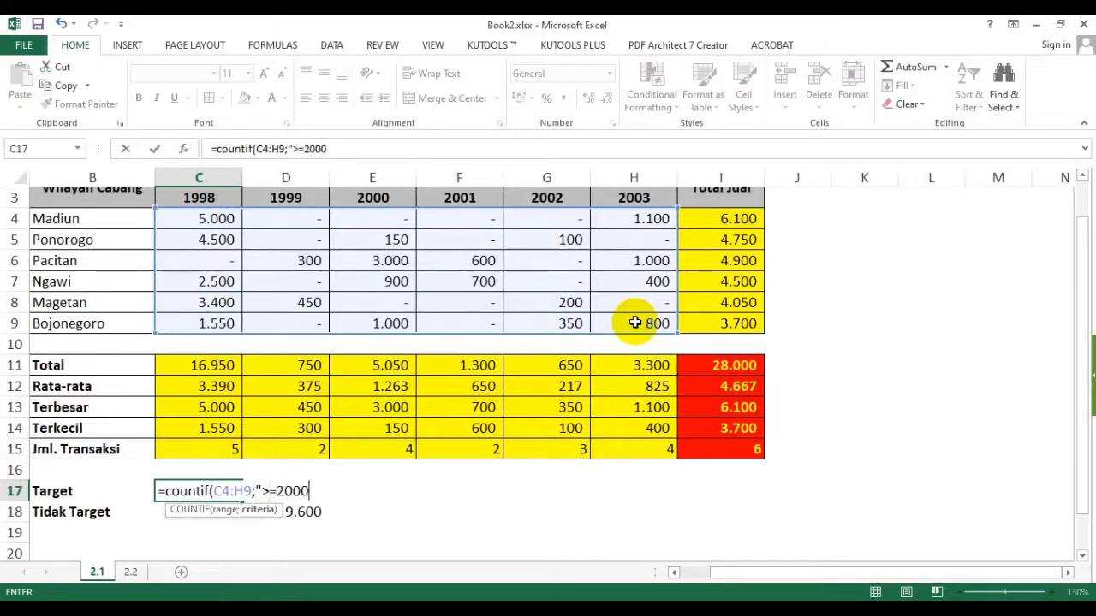
type("\")")
key("Return")
Enter a SUMIF formula in D17 that adds the sales in C4:H9 meeting the criterion ">2000".
left_click(305, 488)
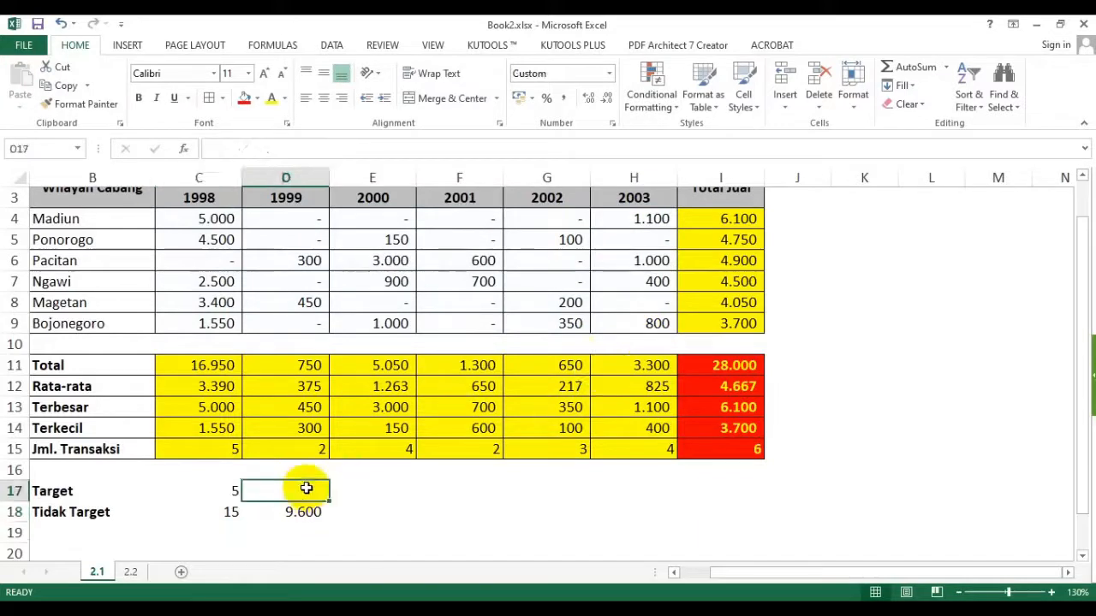
type("=sumif(")
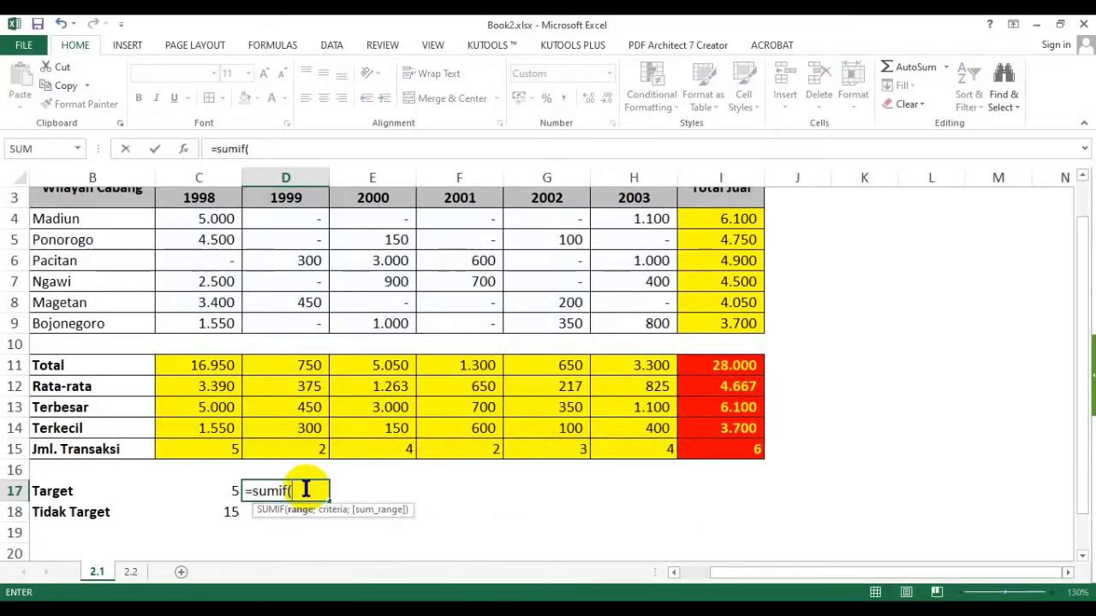
left_click_drag(214, 220, 631, 318)
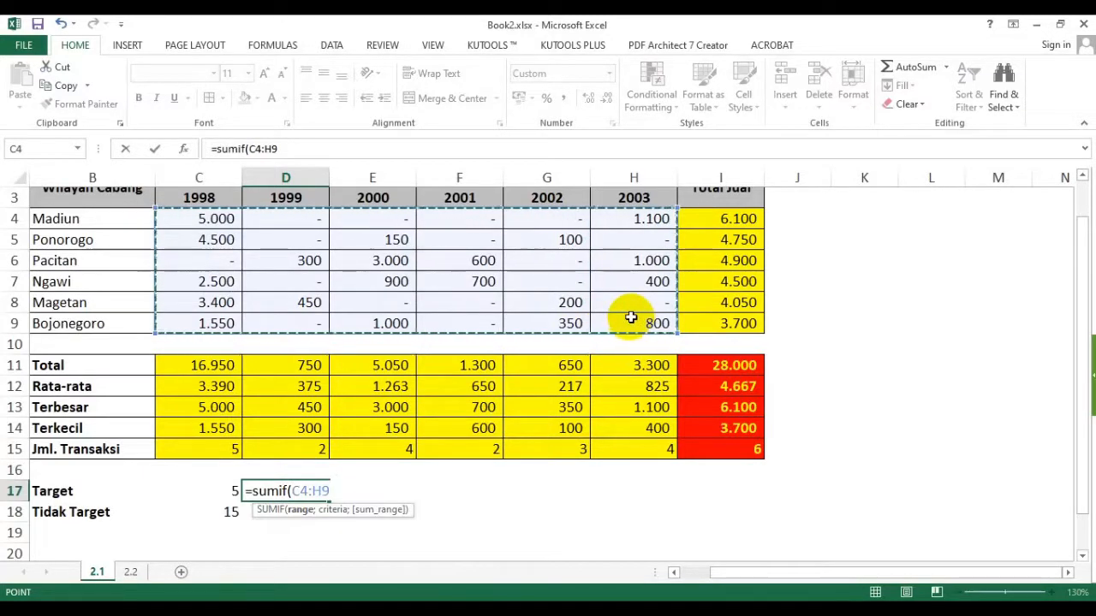
type(";")
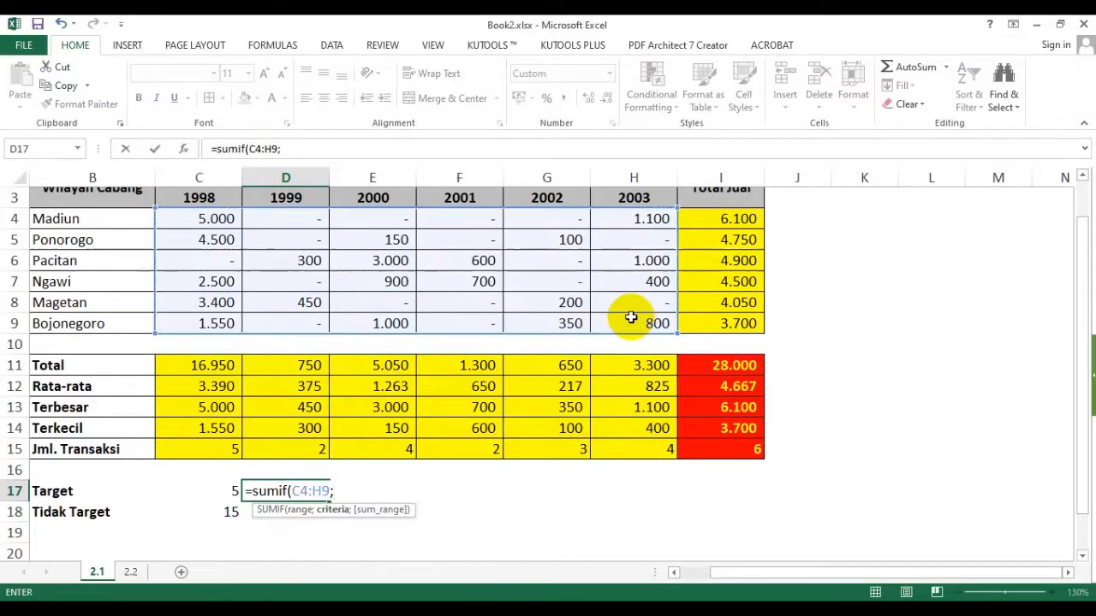
type("\">2000")
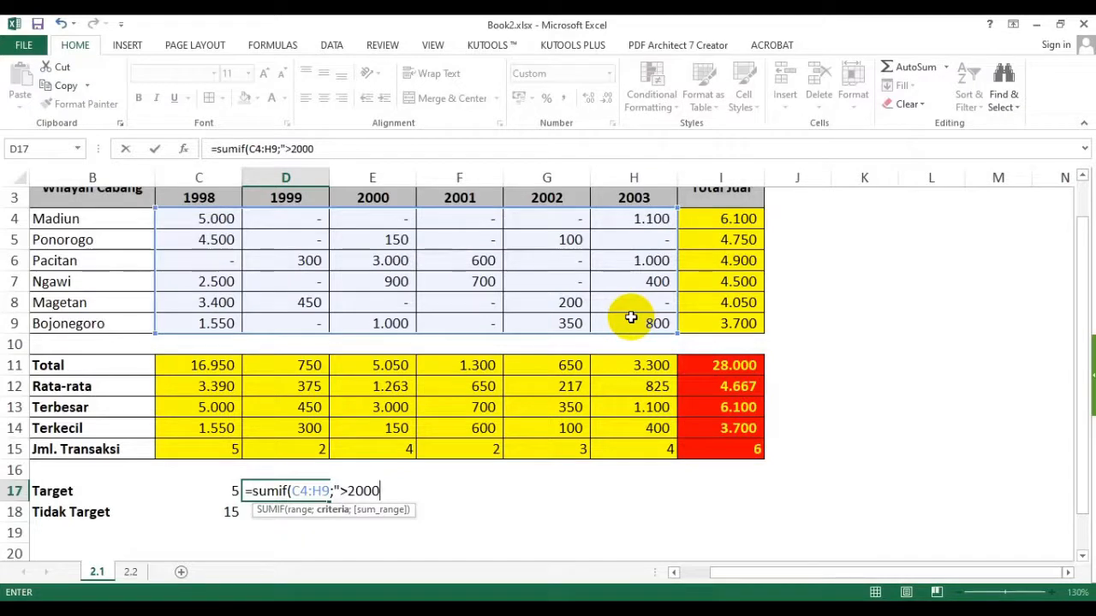
type("\")")
key("Return")
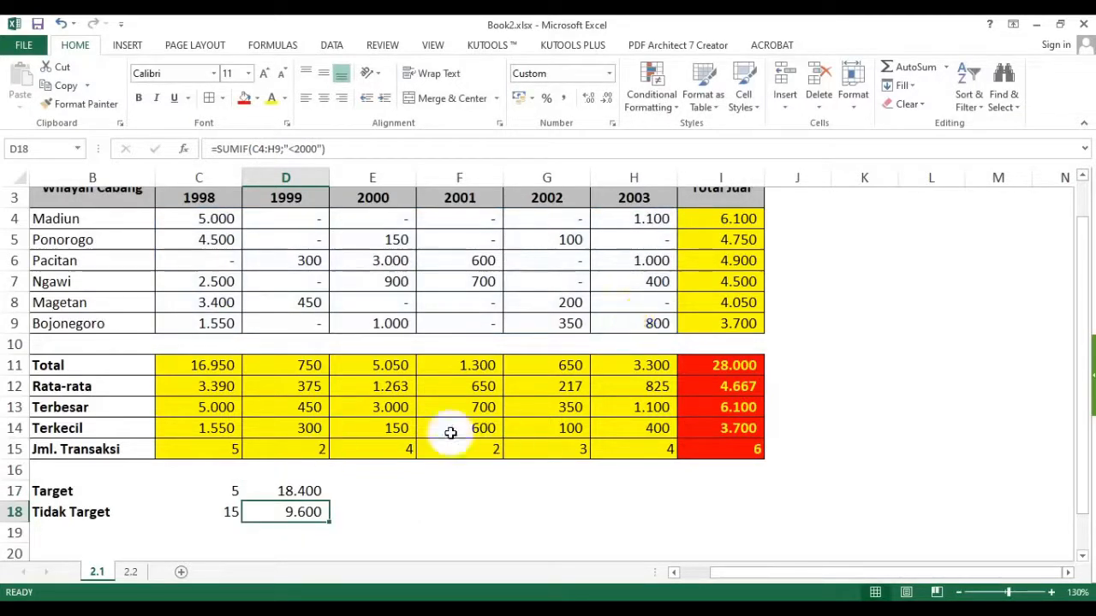
Review the criteria of the COUNTIF formulas in C17 and C18 without changing them.
left_click(231, 489)
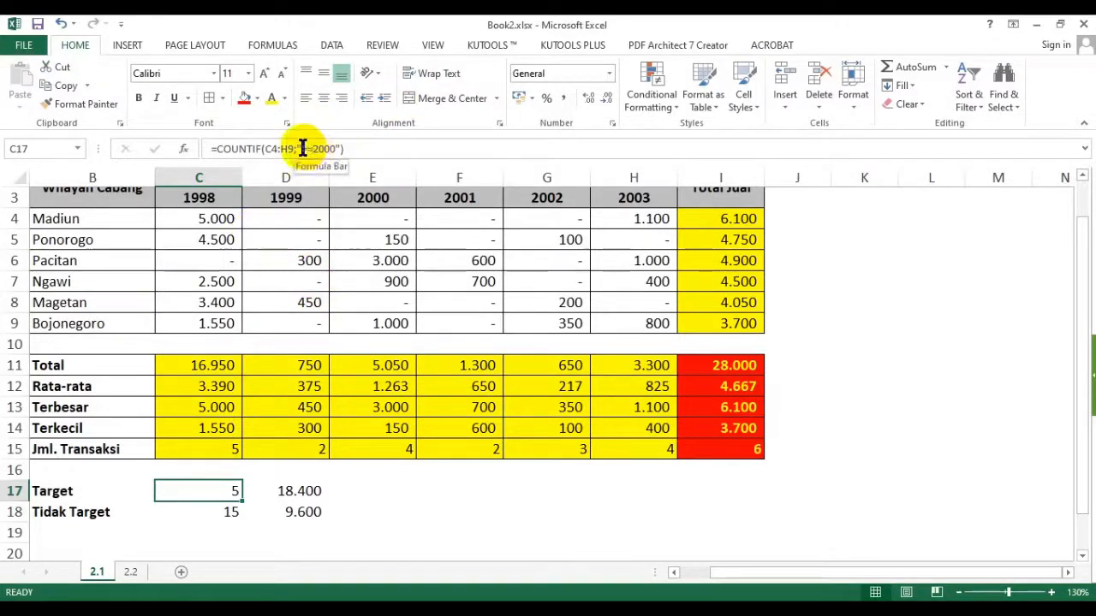
left_click_drag(302, 148, 334, 148)
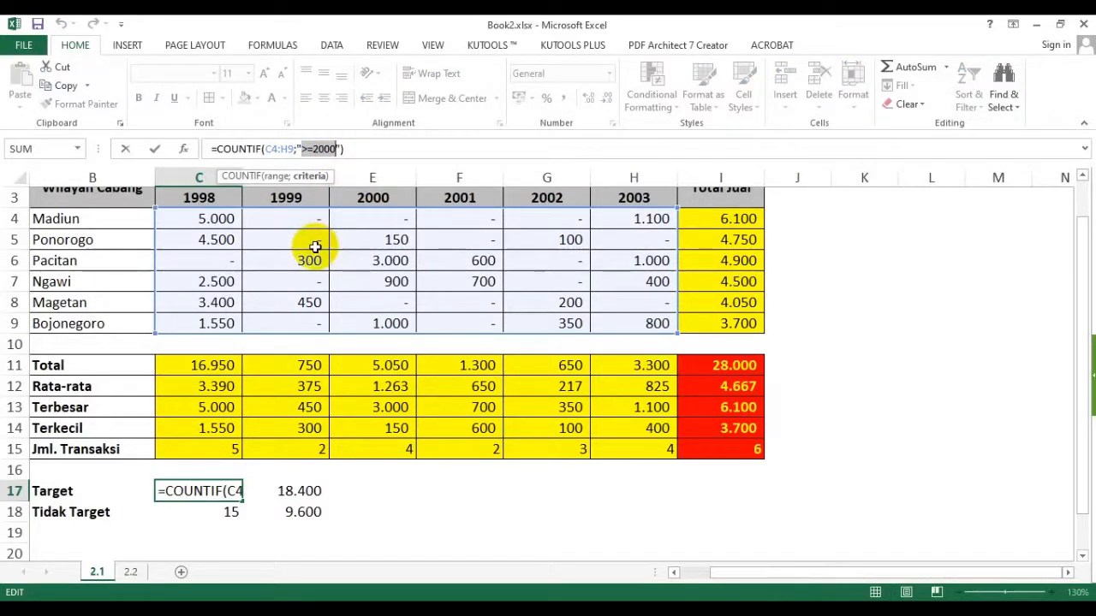
key("ctrl+Return")
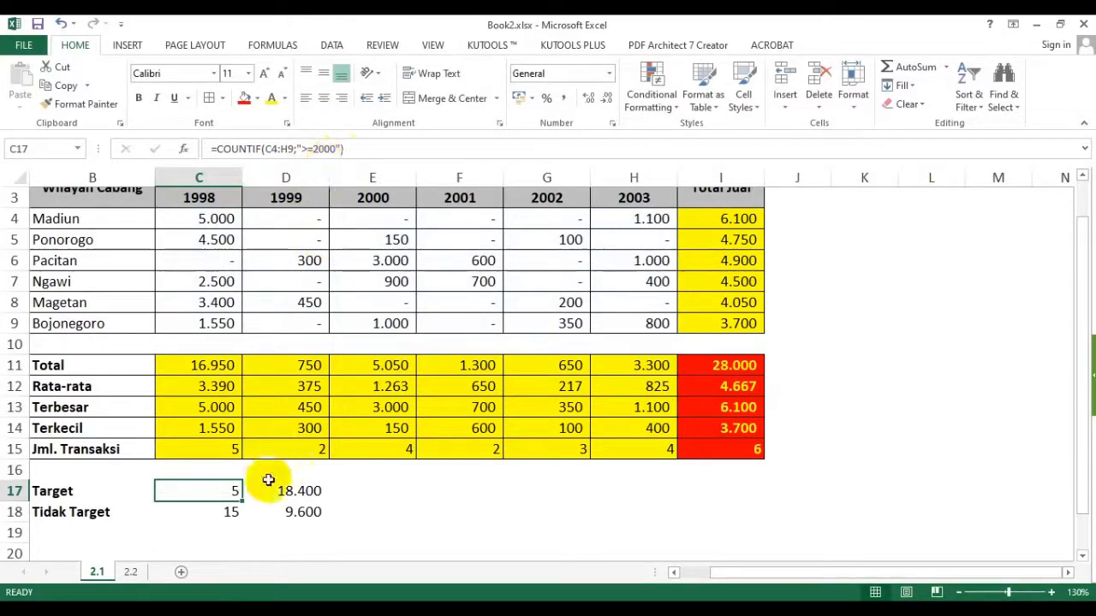
left_click(222, 511)
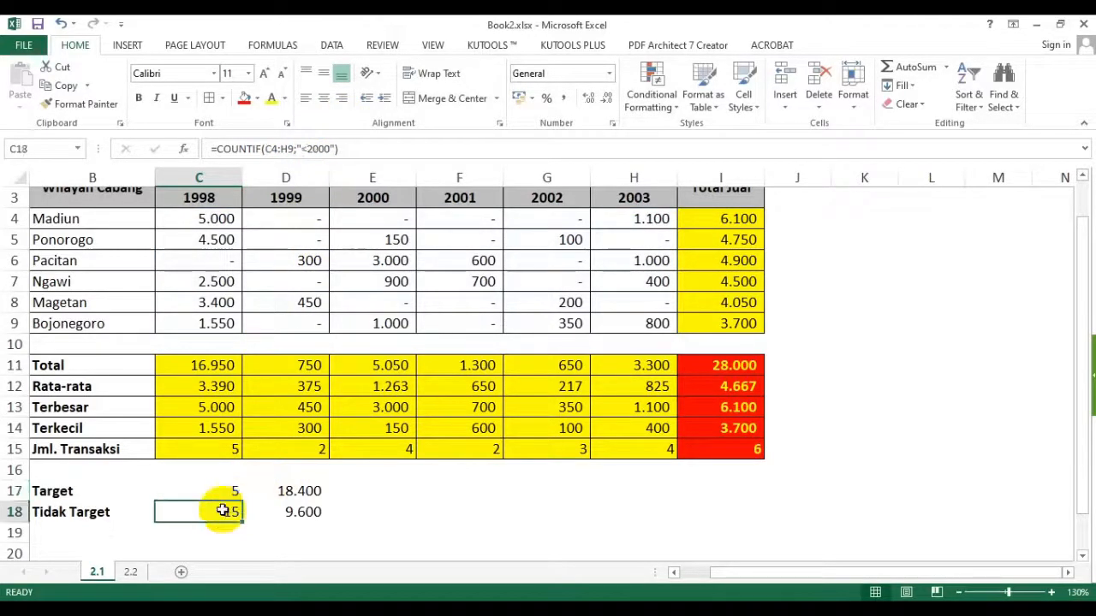
left_click(398, 452)
left_click(374, 338)
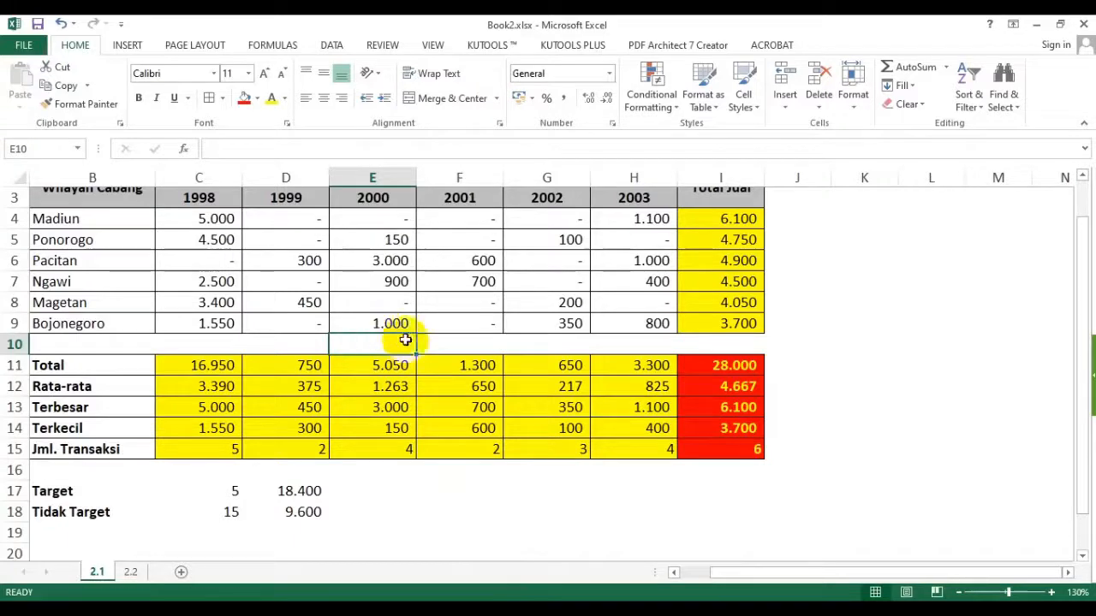
scroll(428, 345, "up", 1)
left_click(512, 344)
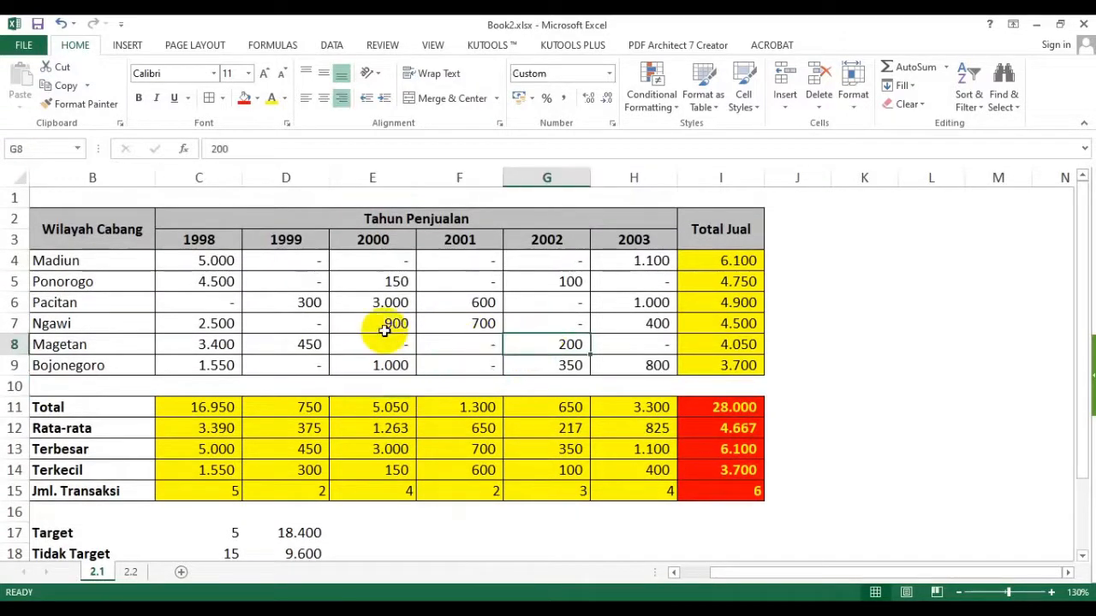
scroll(384, 334, "down", 1)
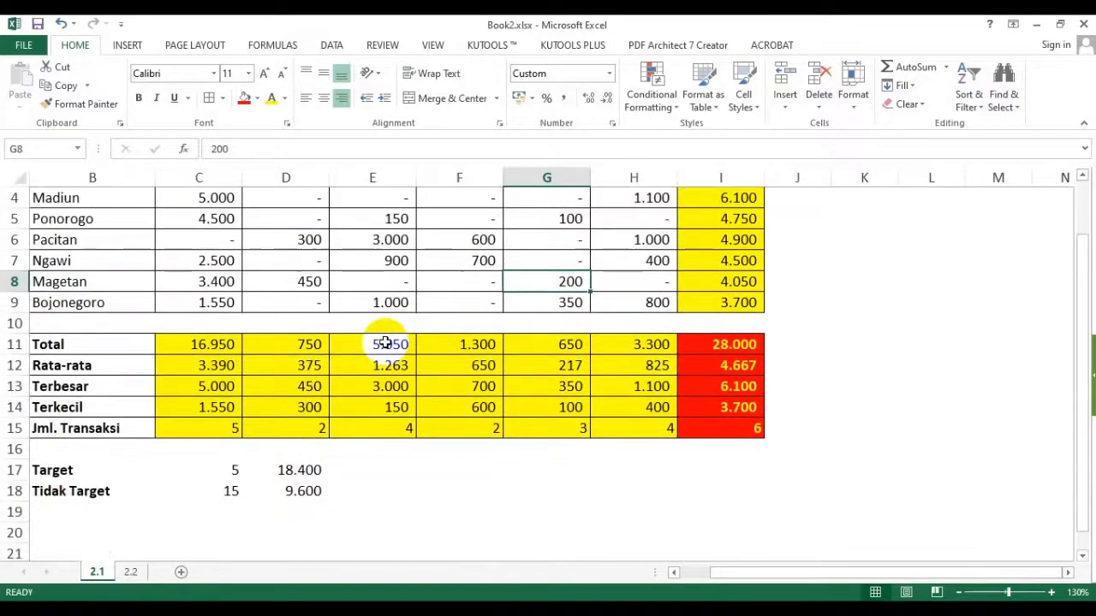
scroll(383, 341, "up", 1)
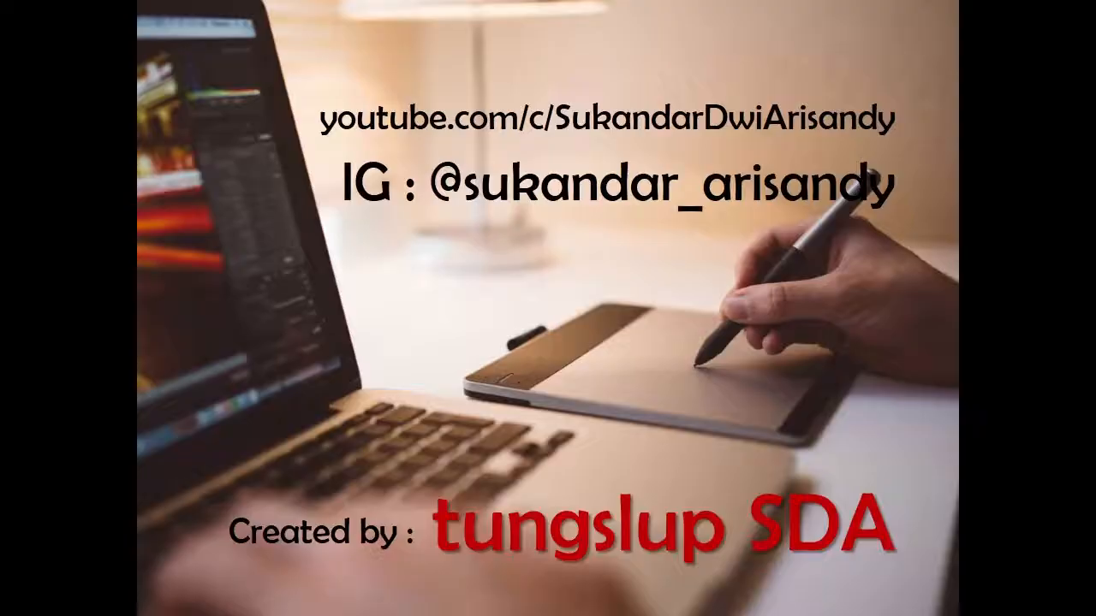